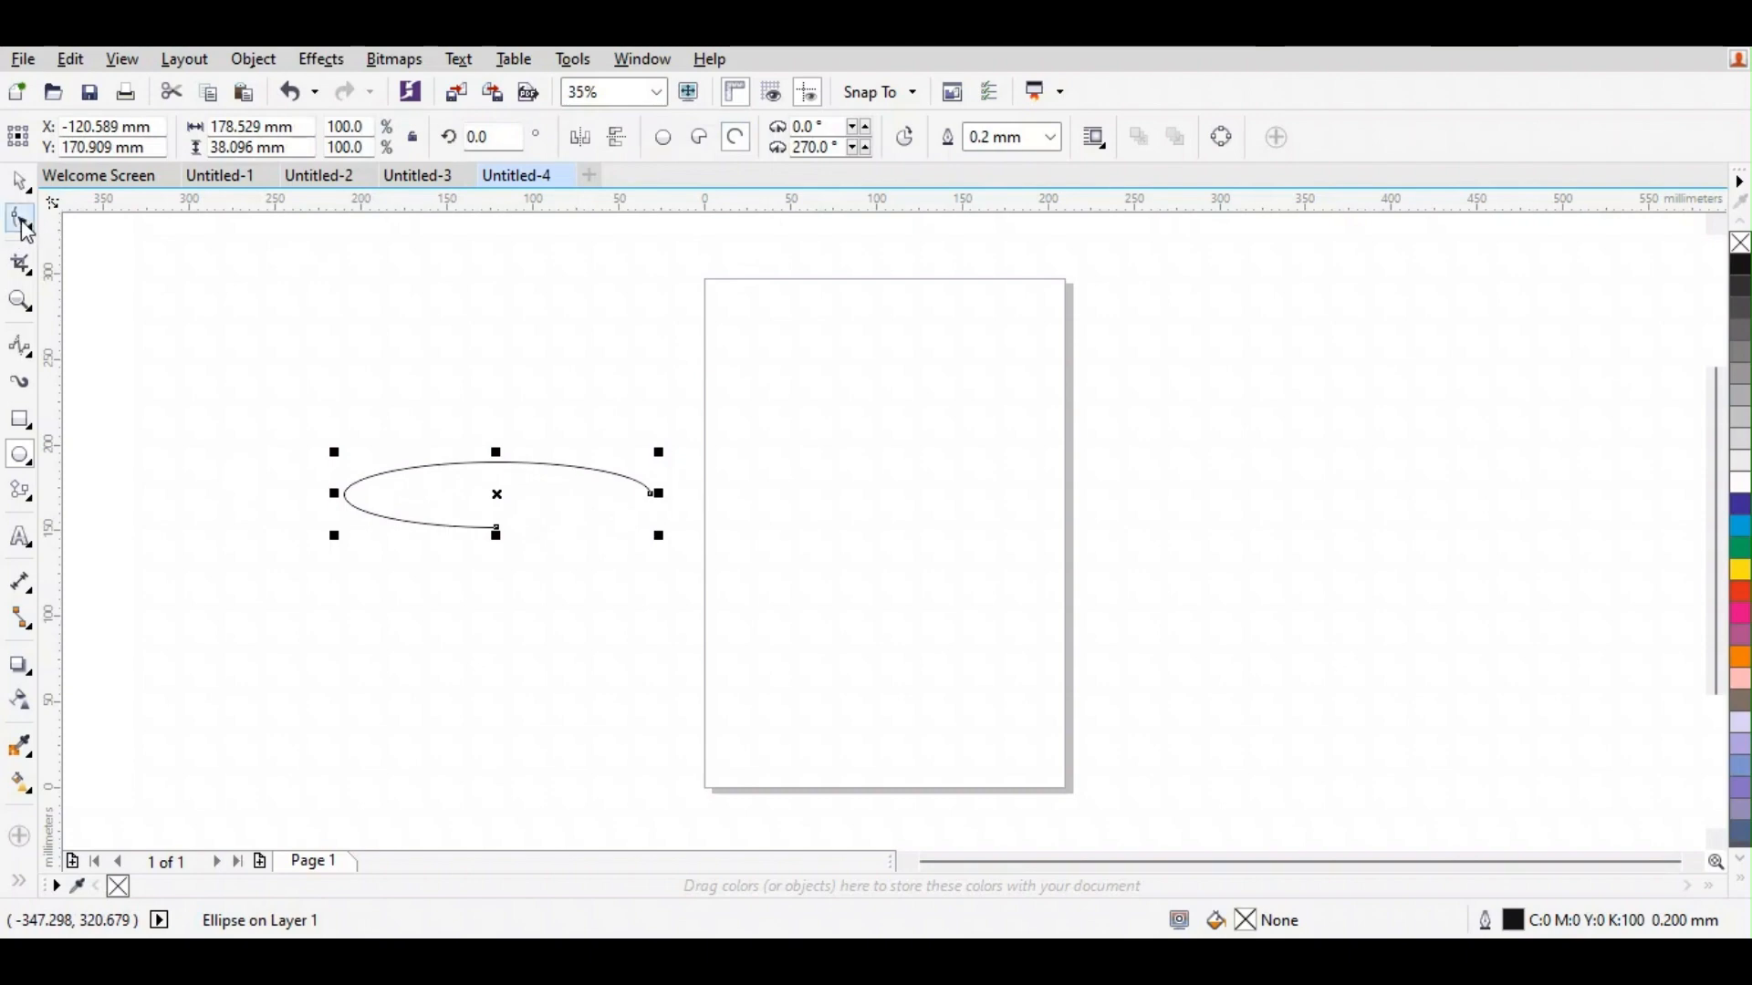
- Reshape the open ellipse so its gap sits at the top, with the arc running from about 118° to 59°
left_click(23, 224)
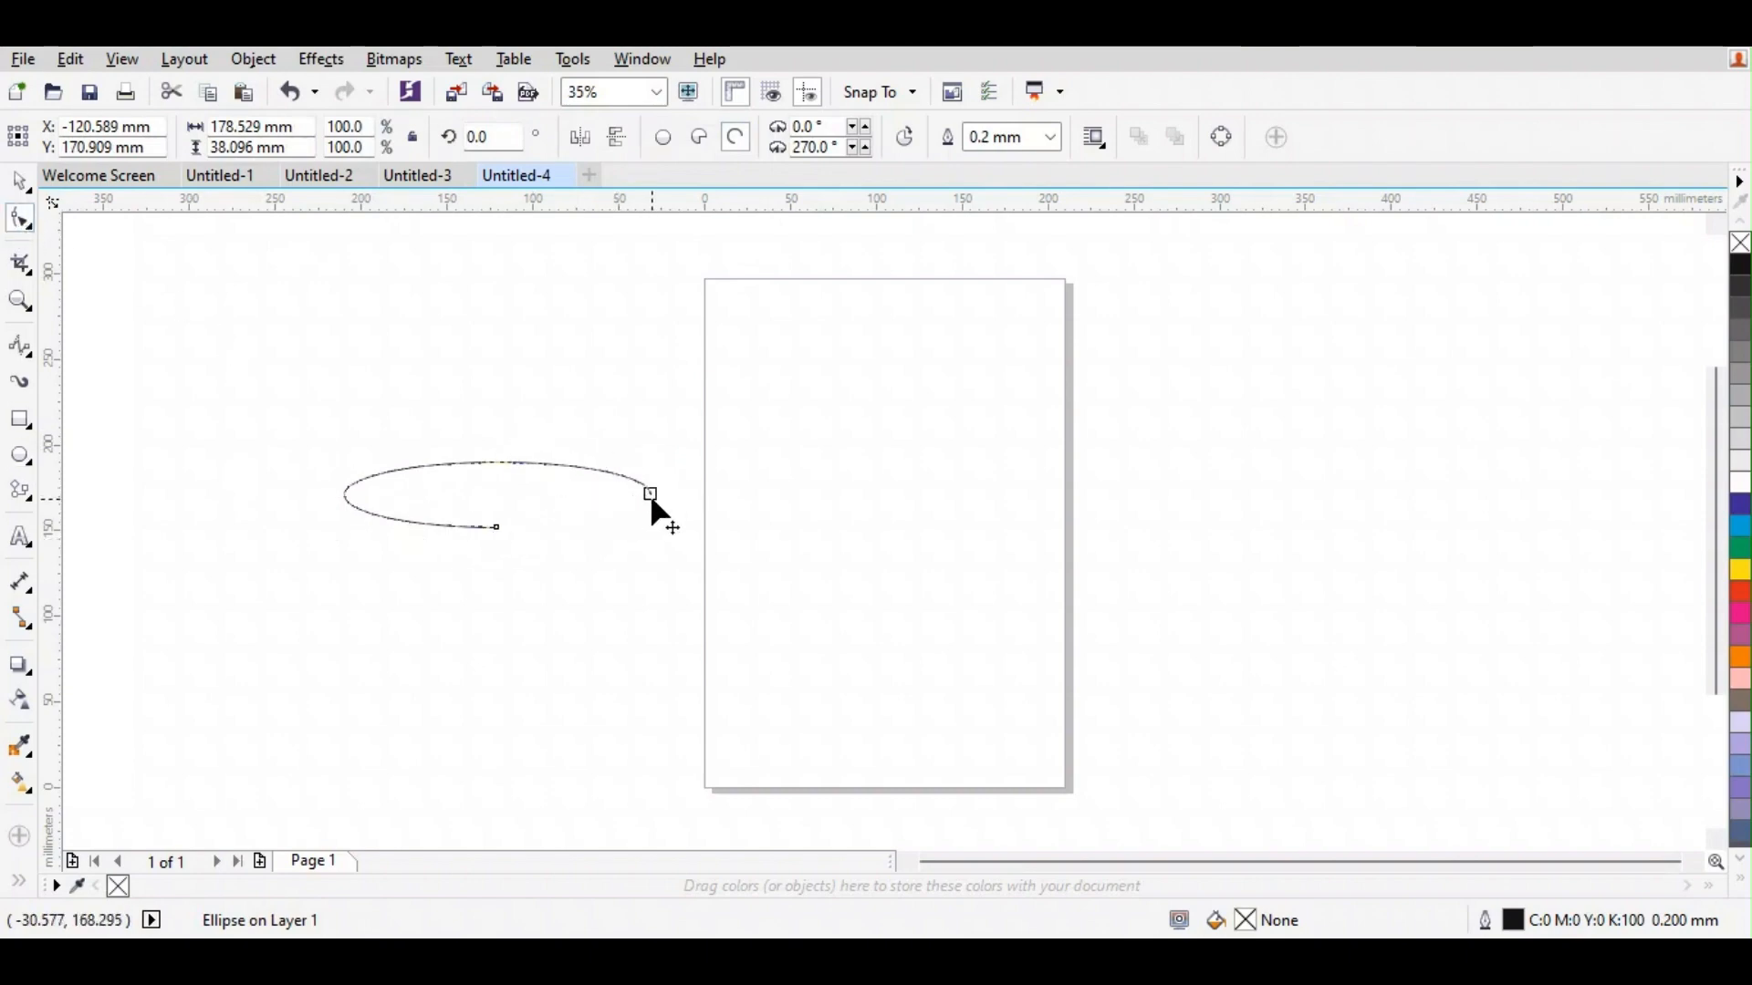
left_click_drag(650, 495, 441, 459)
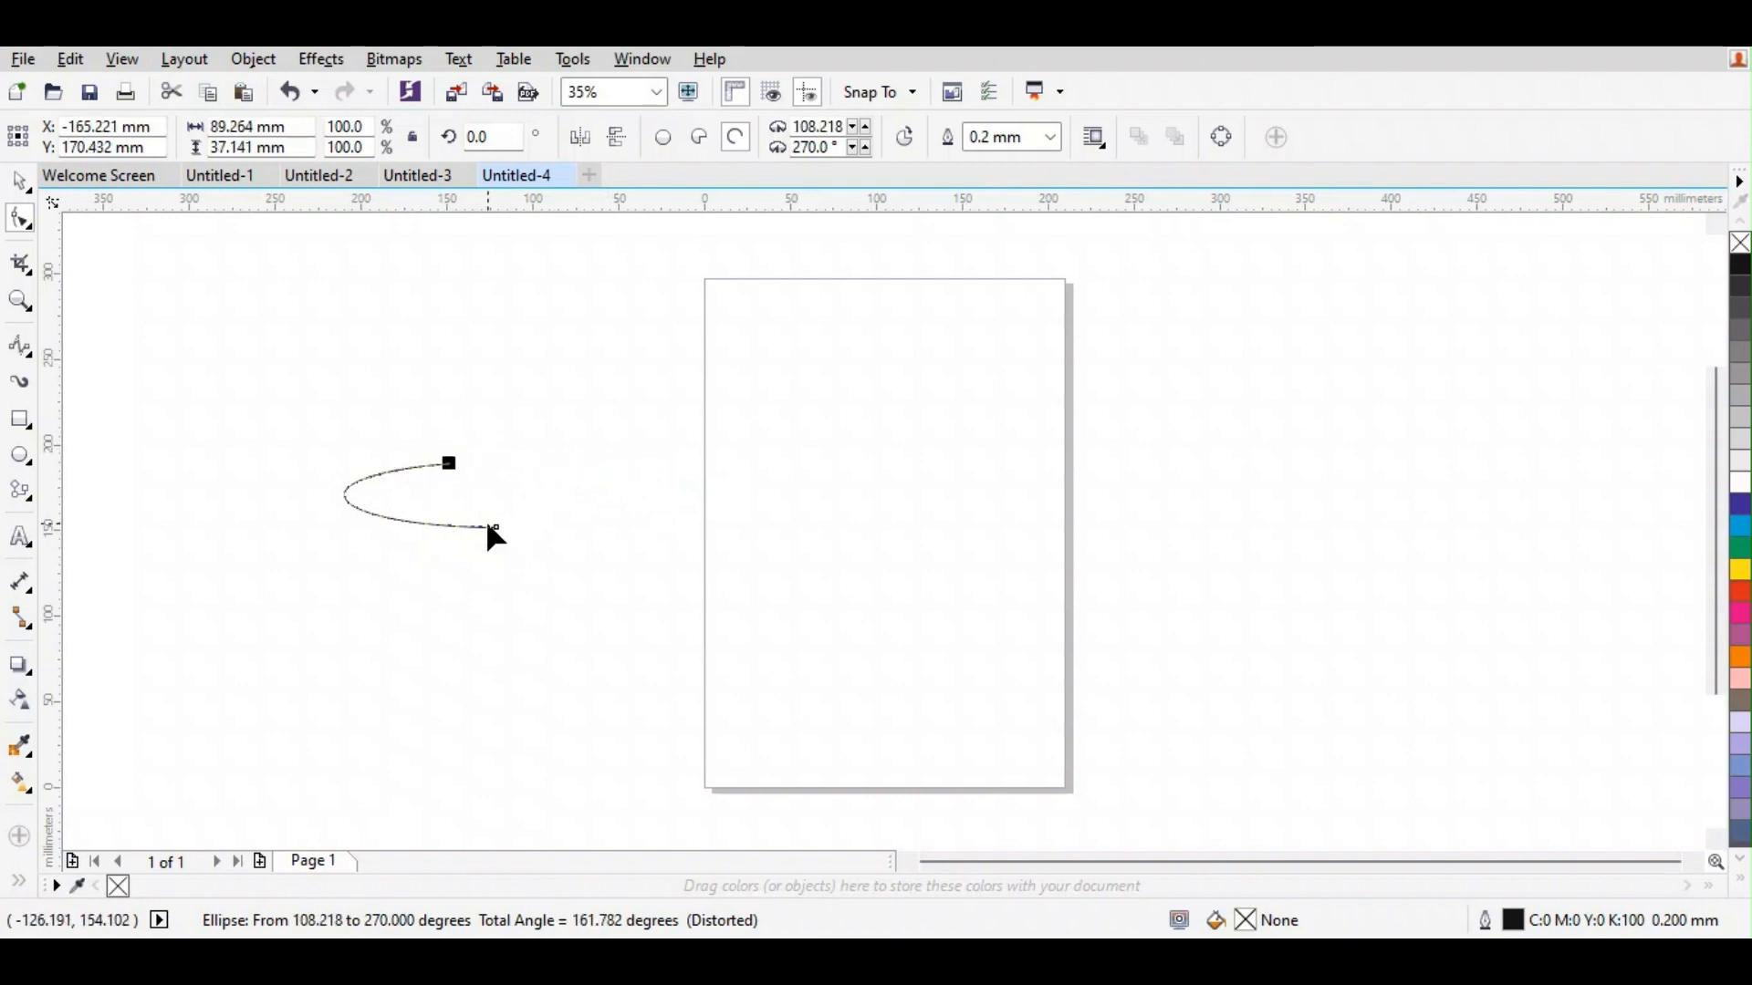
left_click_drag(500, 525, 595, 469)
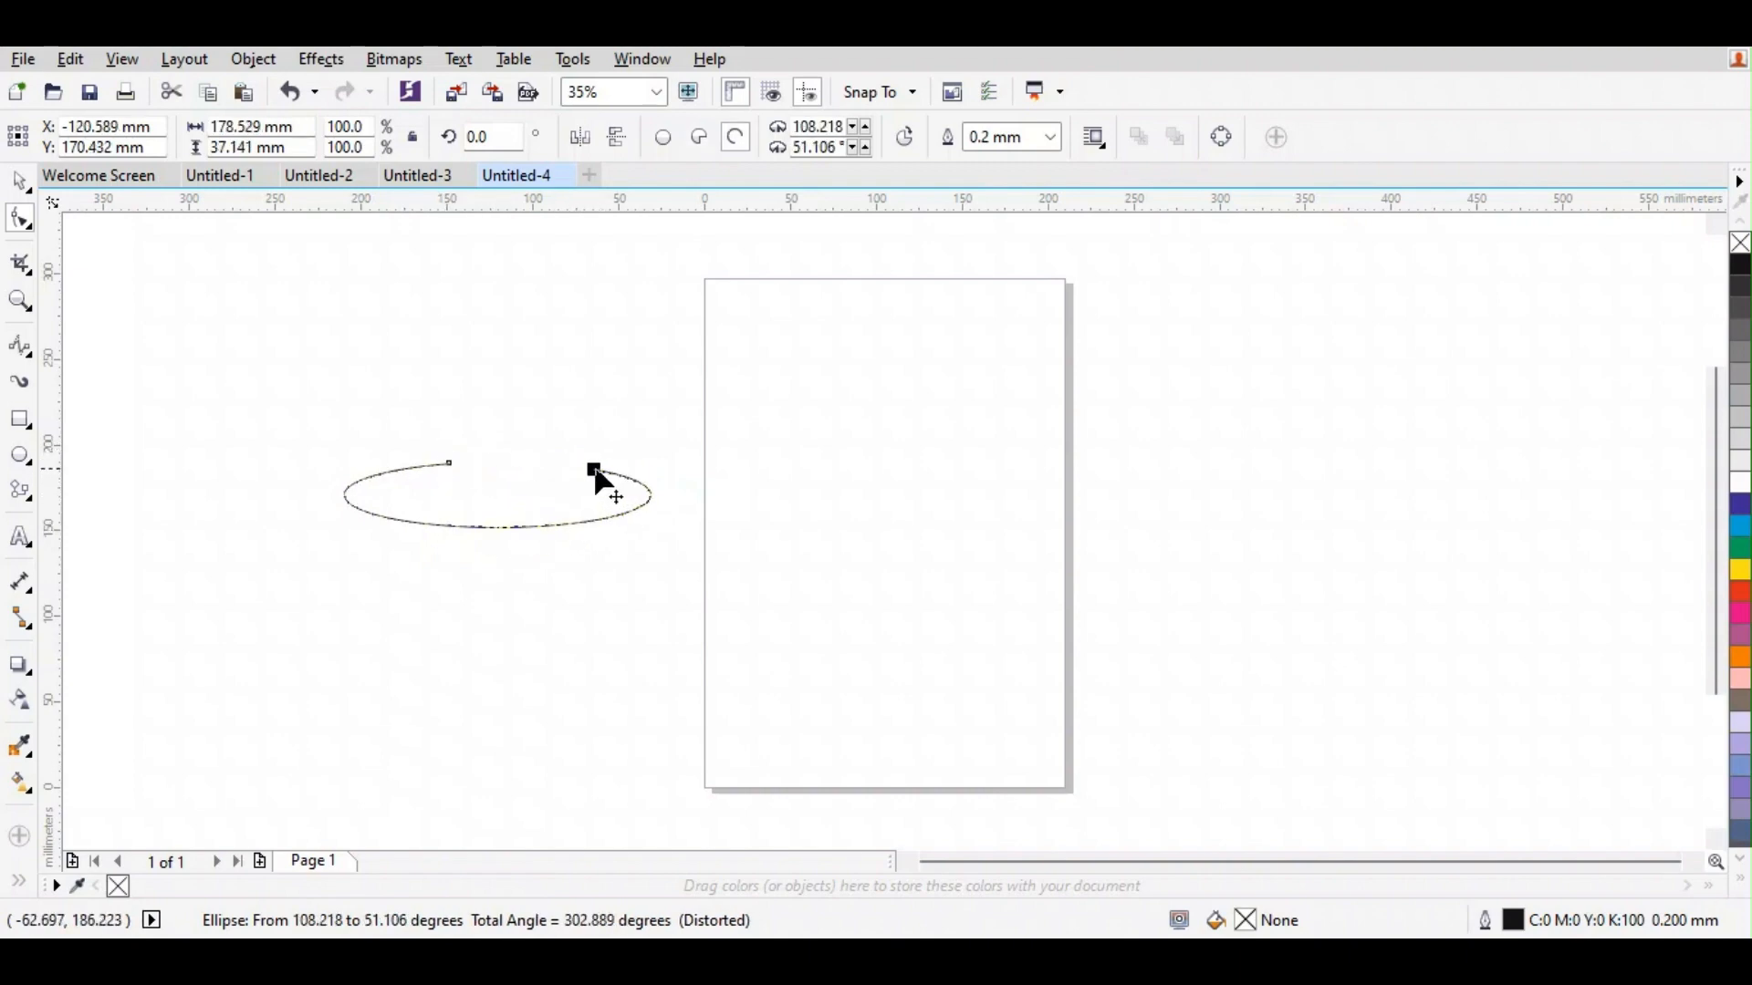
left_click_drag(448, 463, 425, 467)
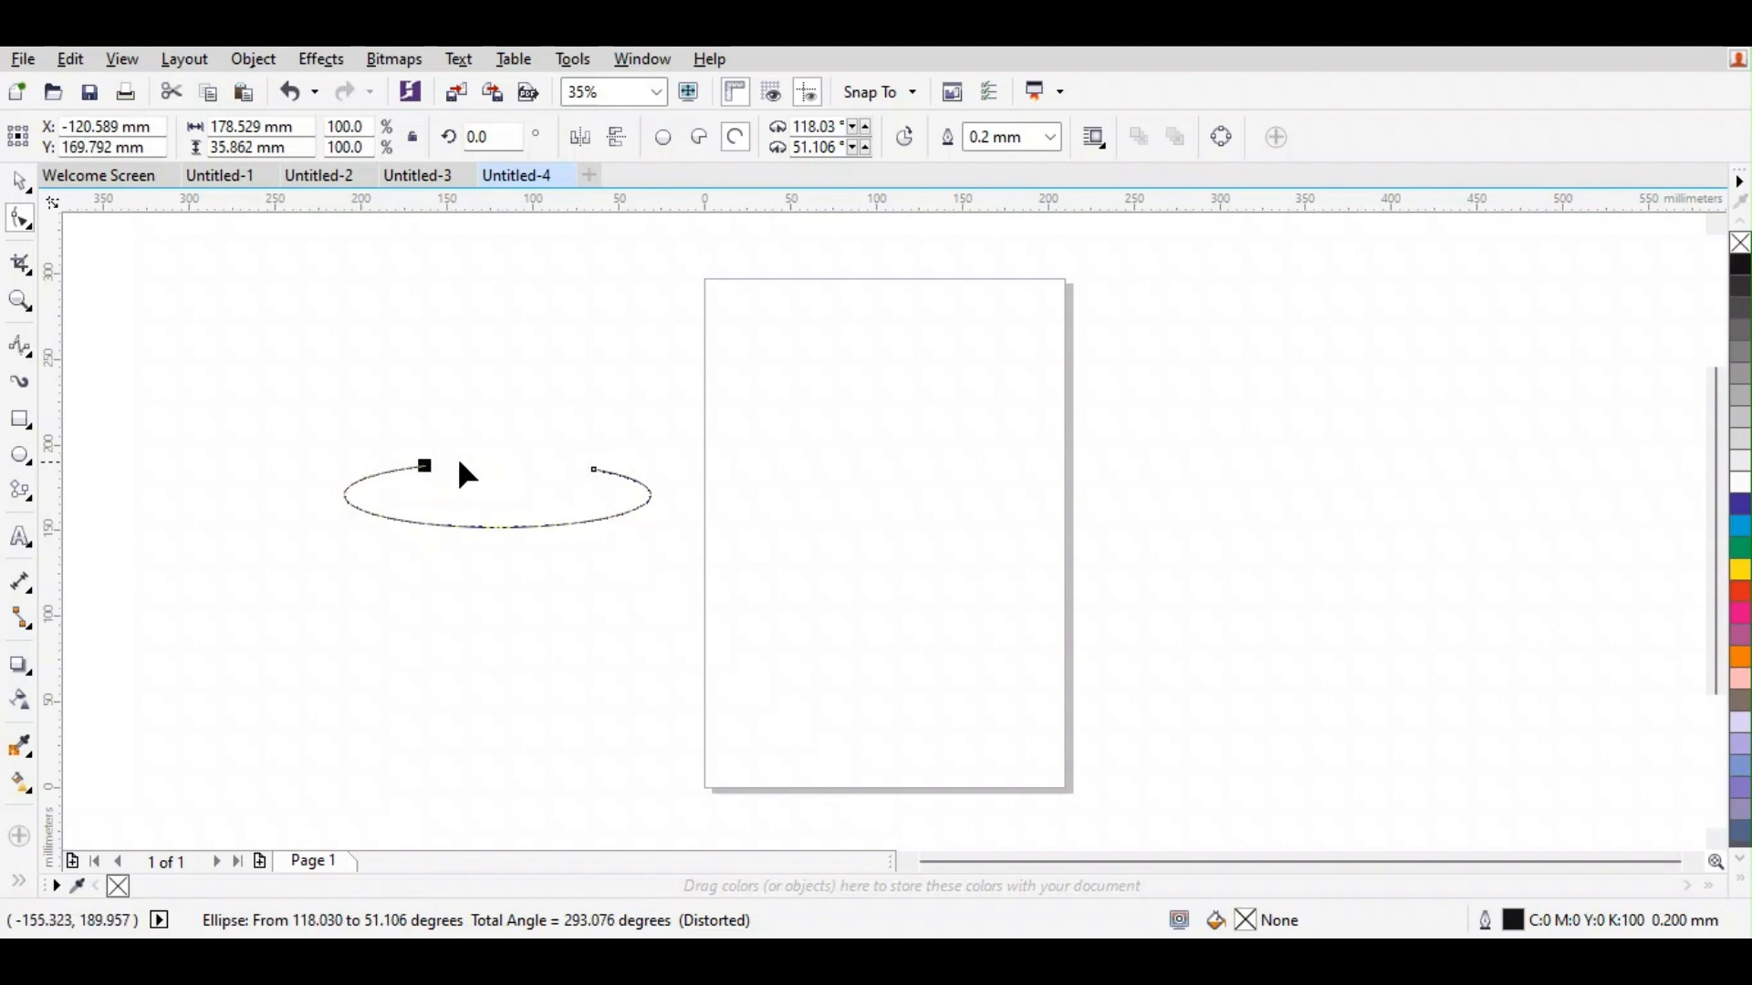
left_click_drag(594, 469, 576, 466)
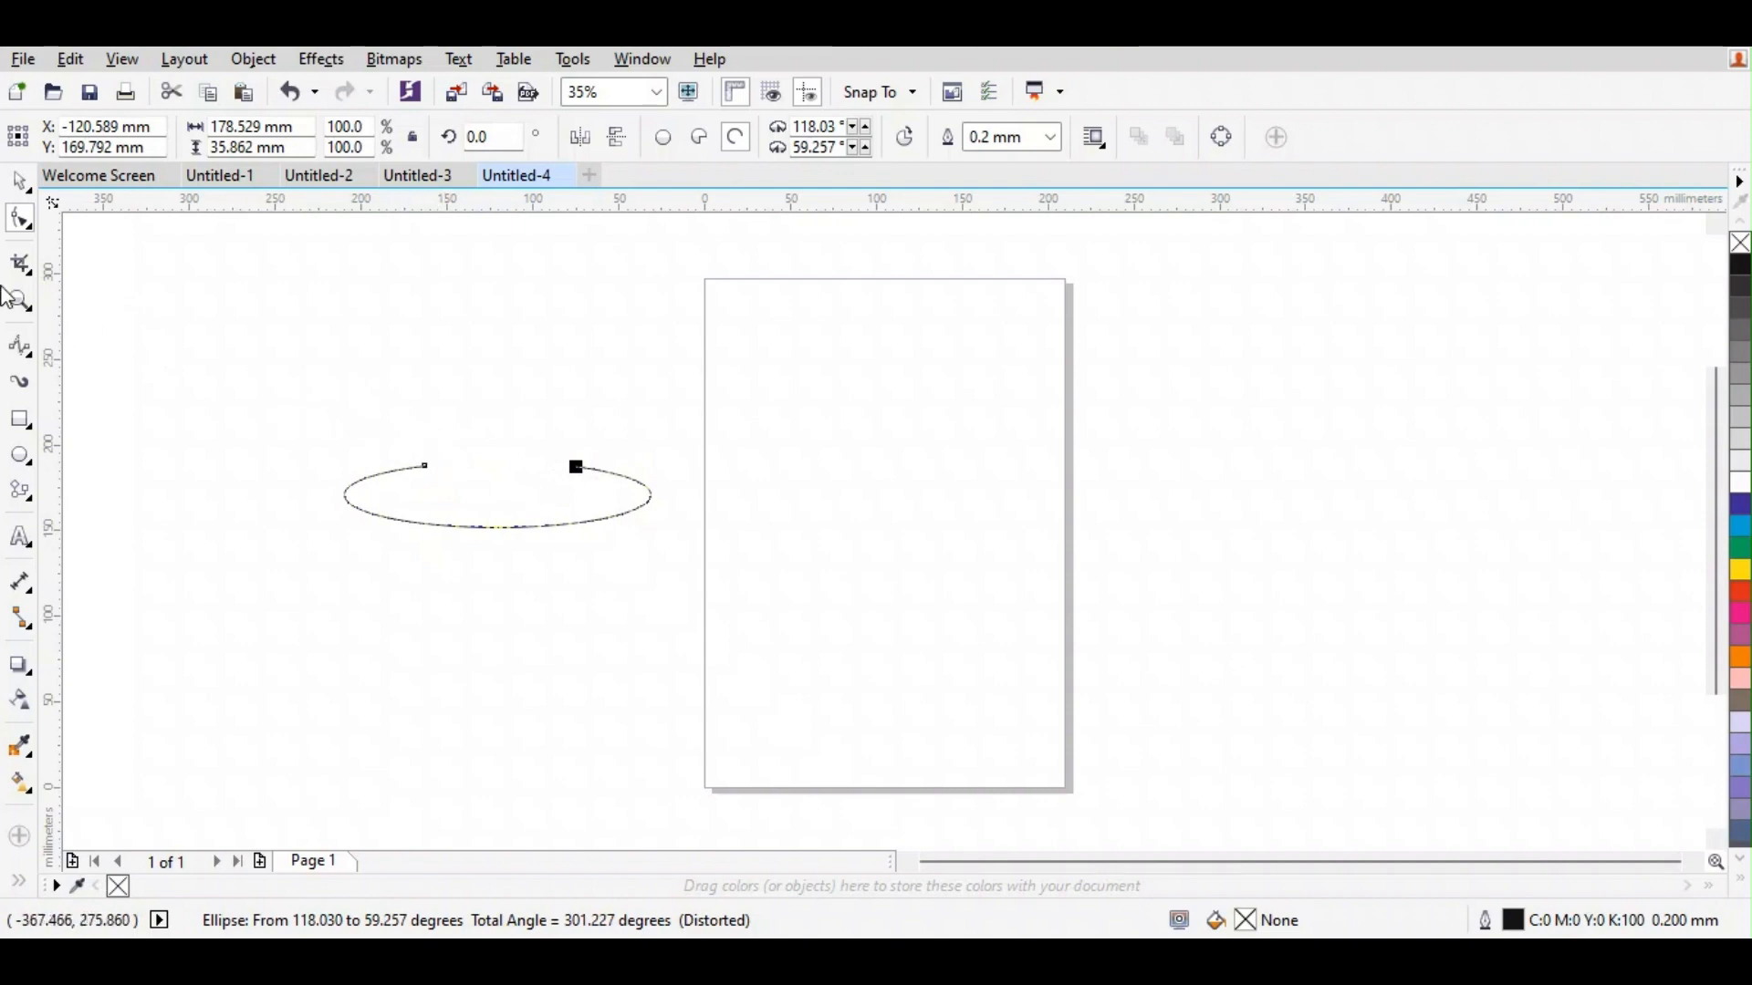
left_click(20, 182)
left_click(249, 332)
scroll(434, 479, "up", 3)
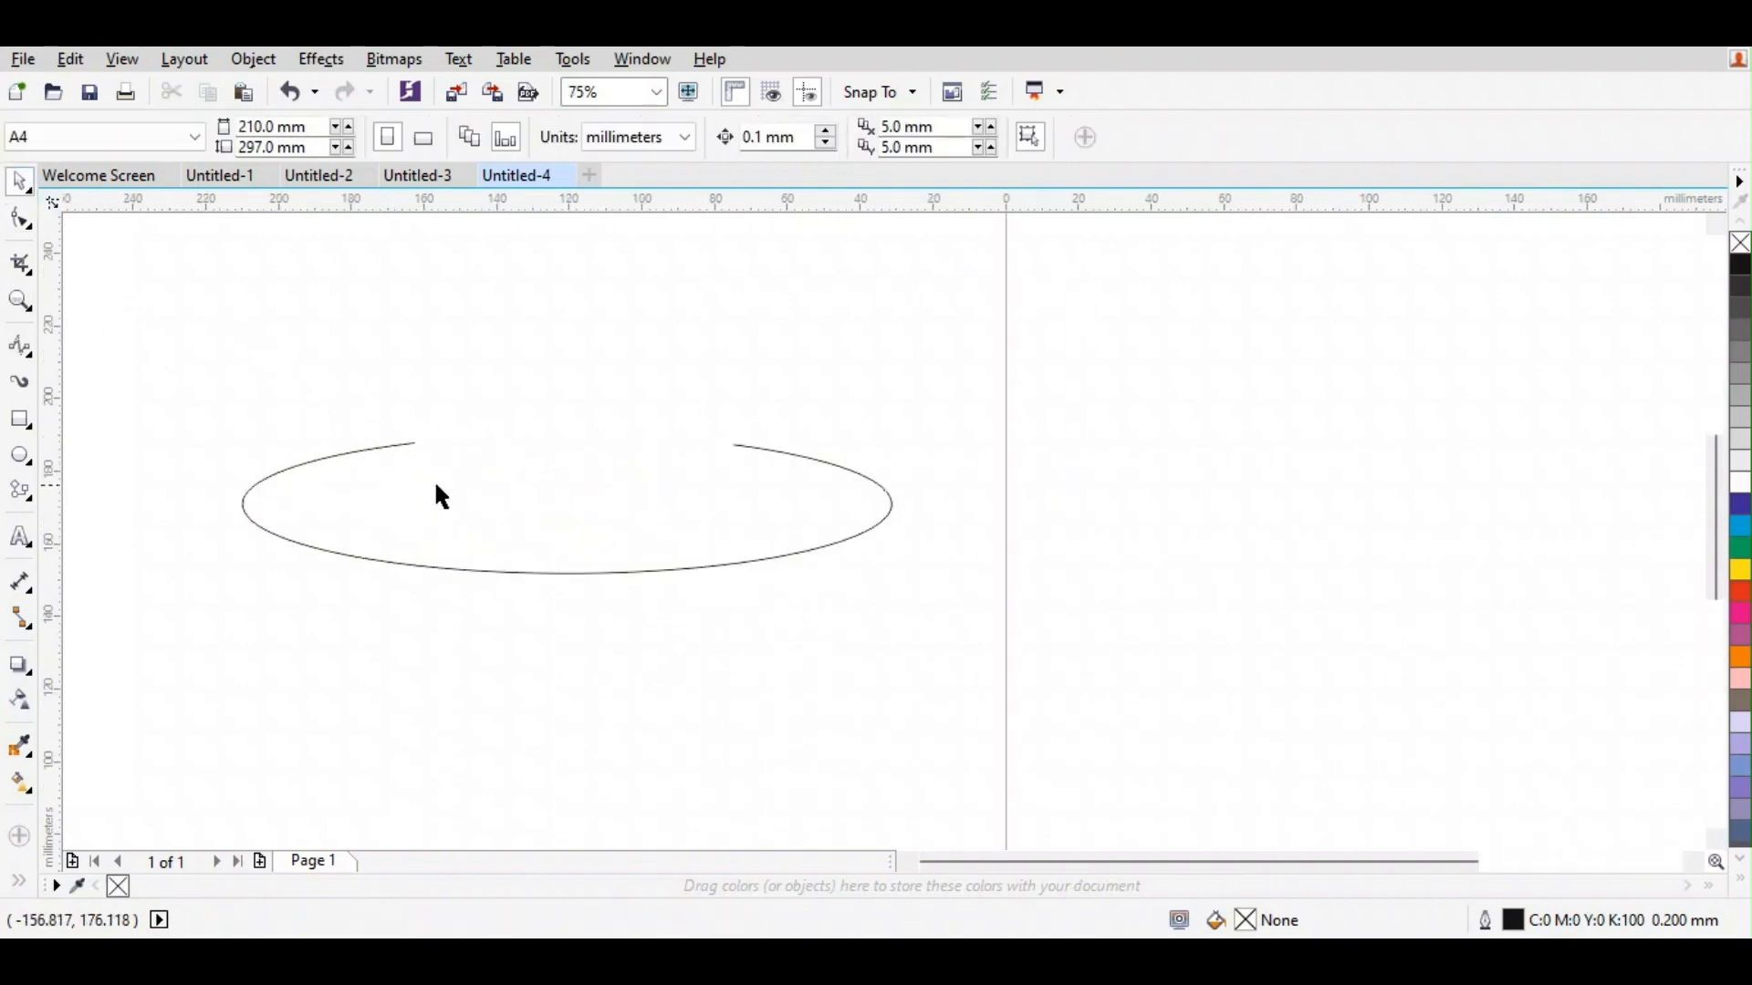
left_click(489, 512)
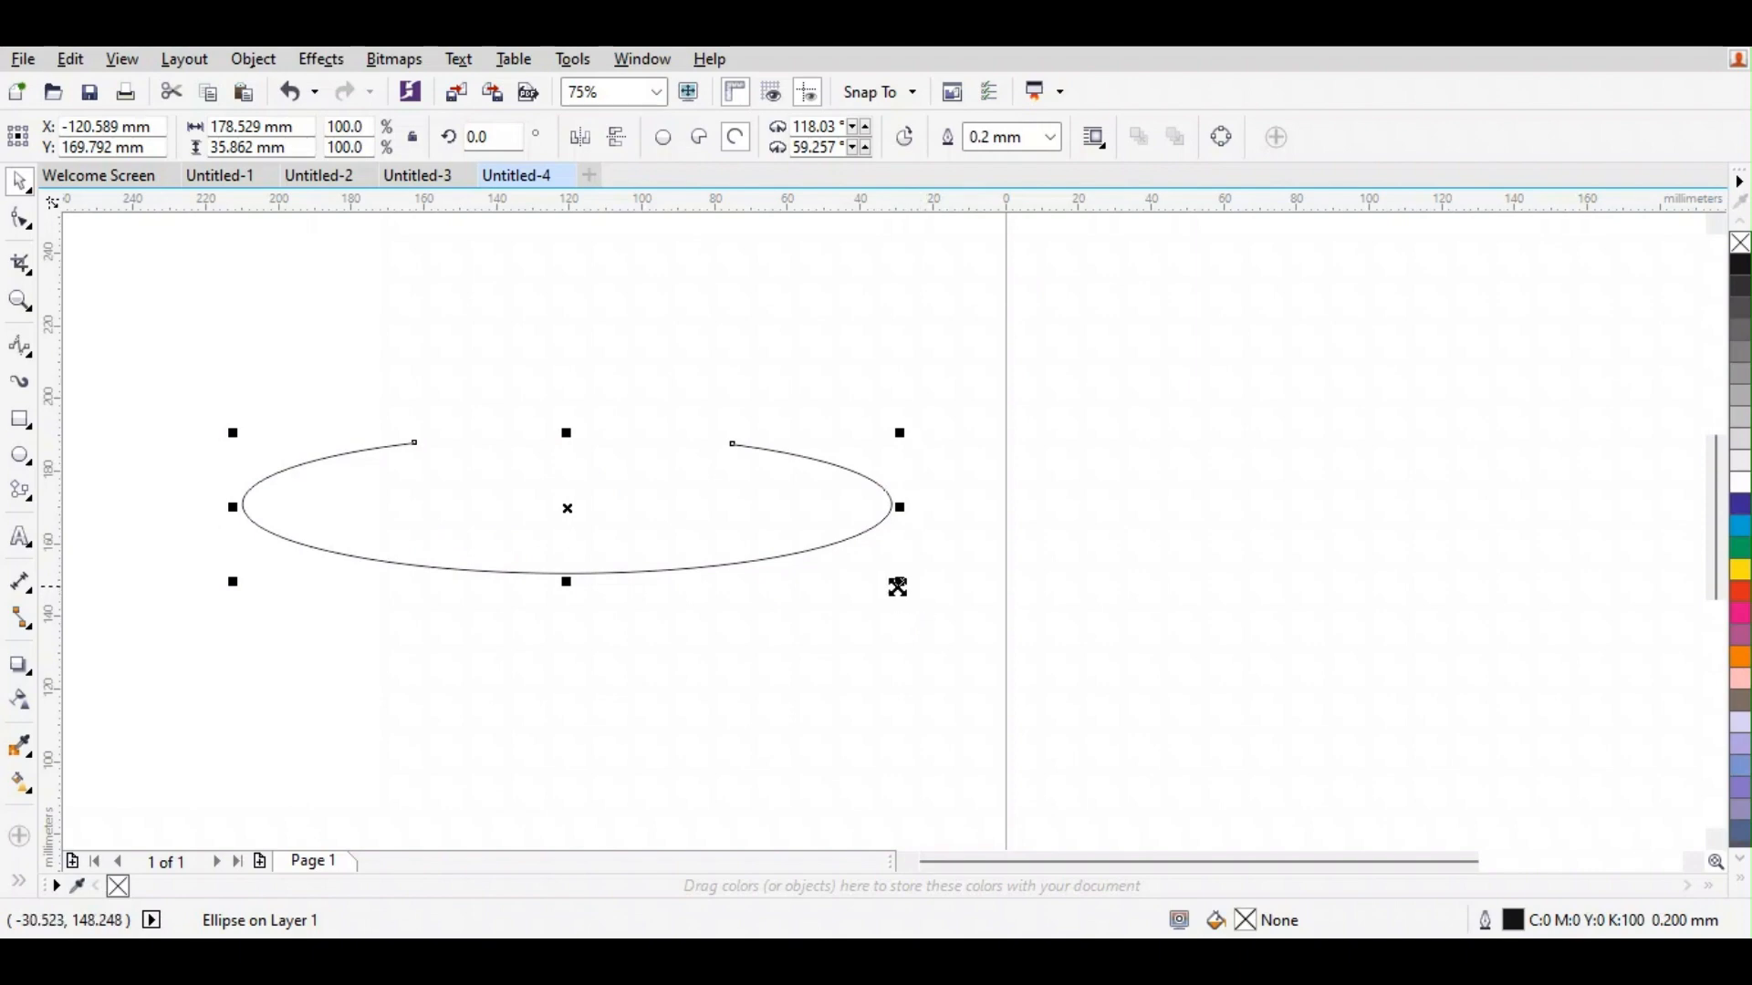
left_click_drag(900, 582, 858, 555)
right_click(858, 554)
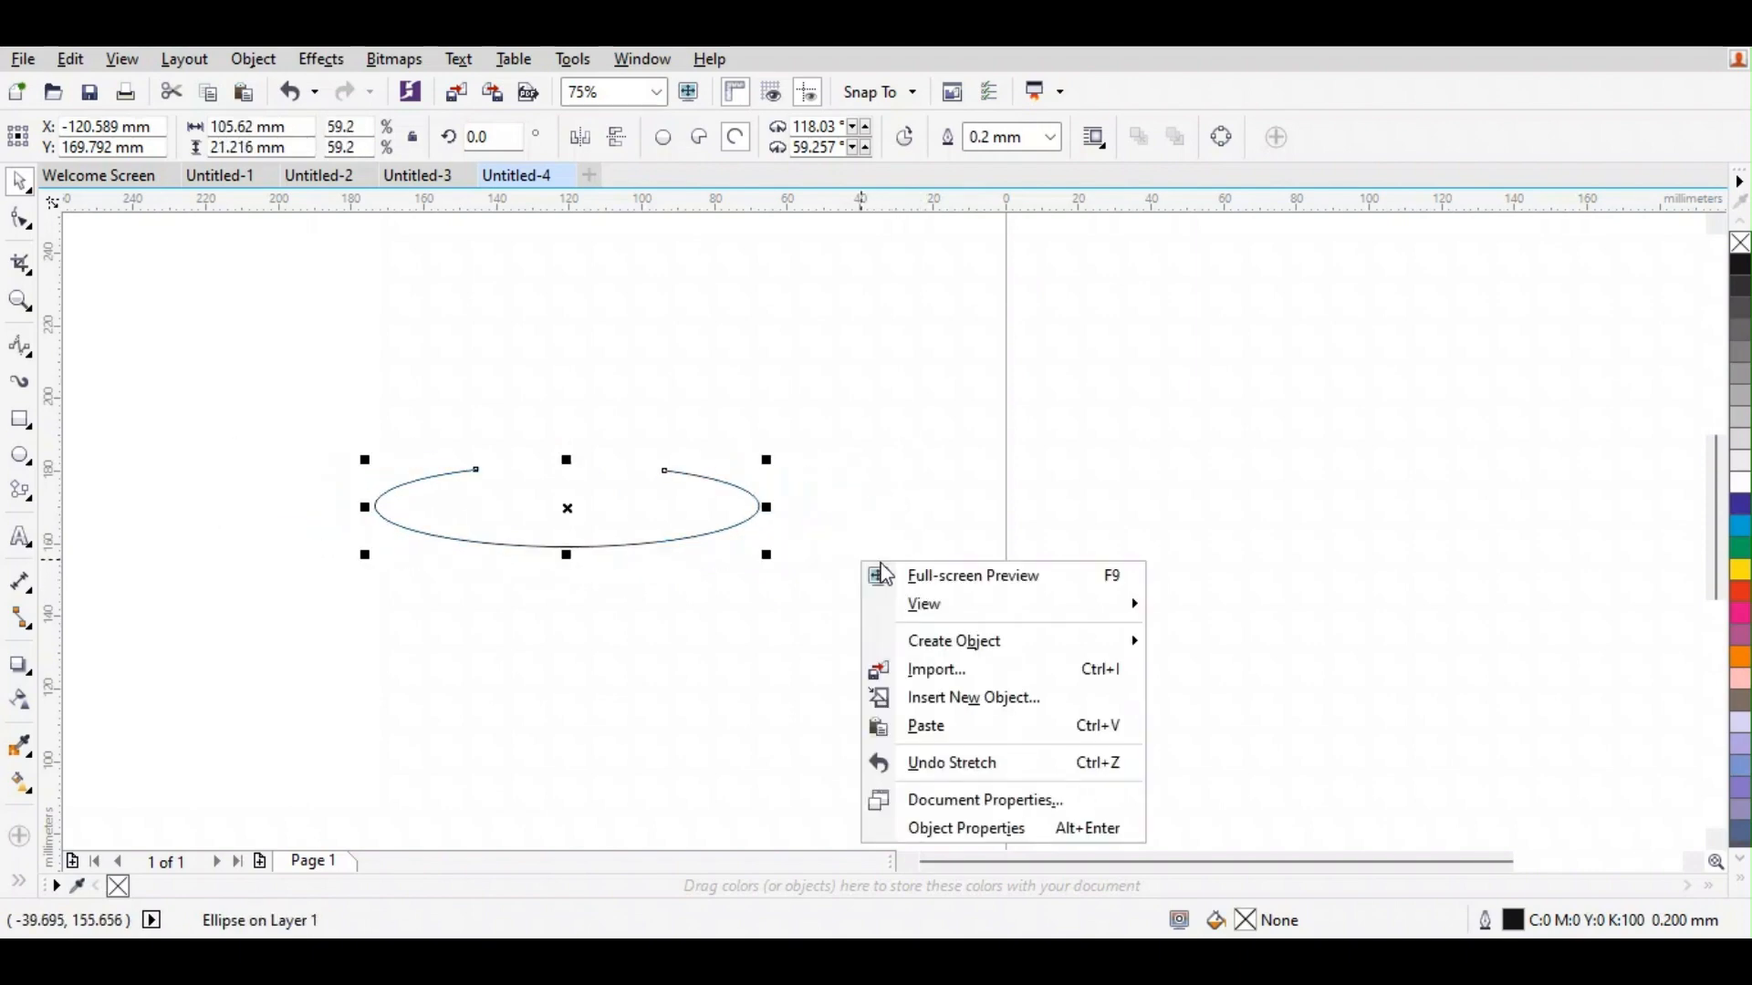
key("Escape")
key("ctrl+z")
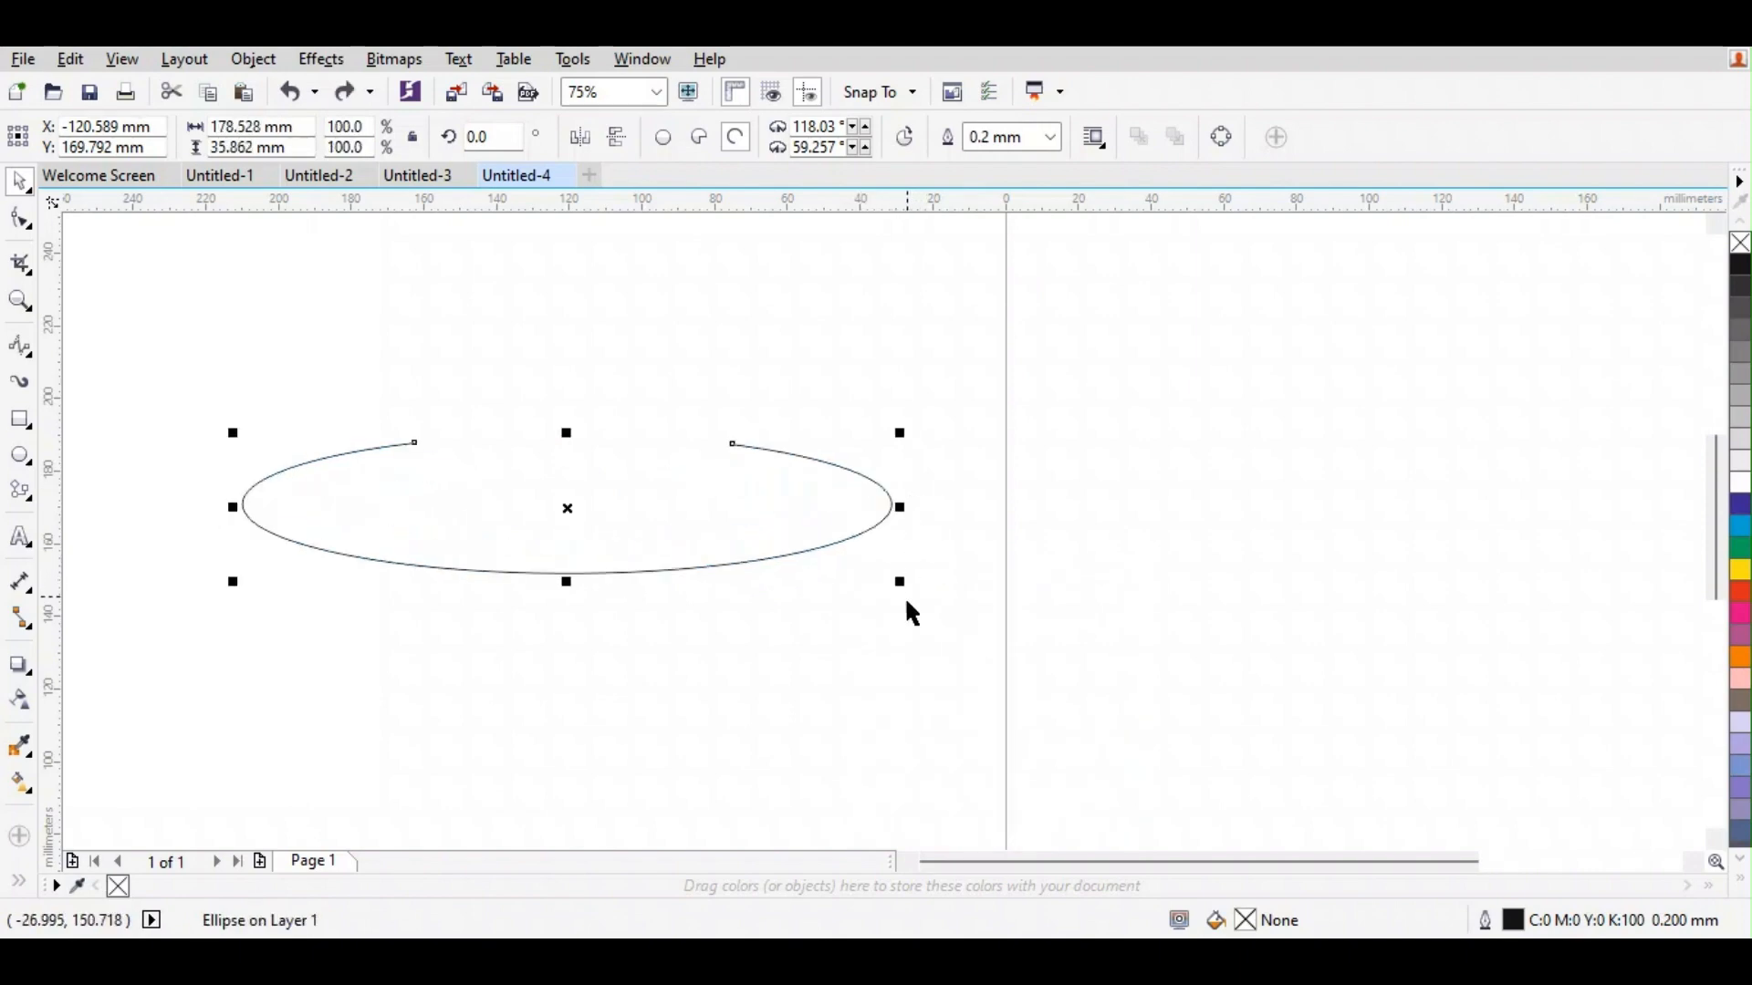
- Create a concentric copy of the arc scaled to about 67%, and nudge the copy 1 mm upward
left_click_drag(895, 586, 884, 567)
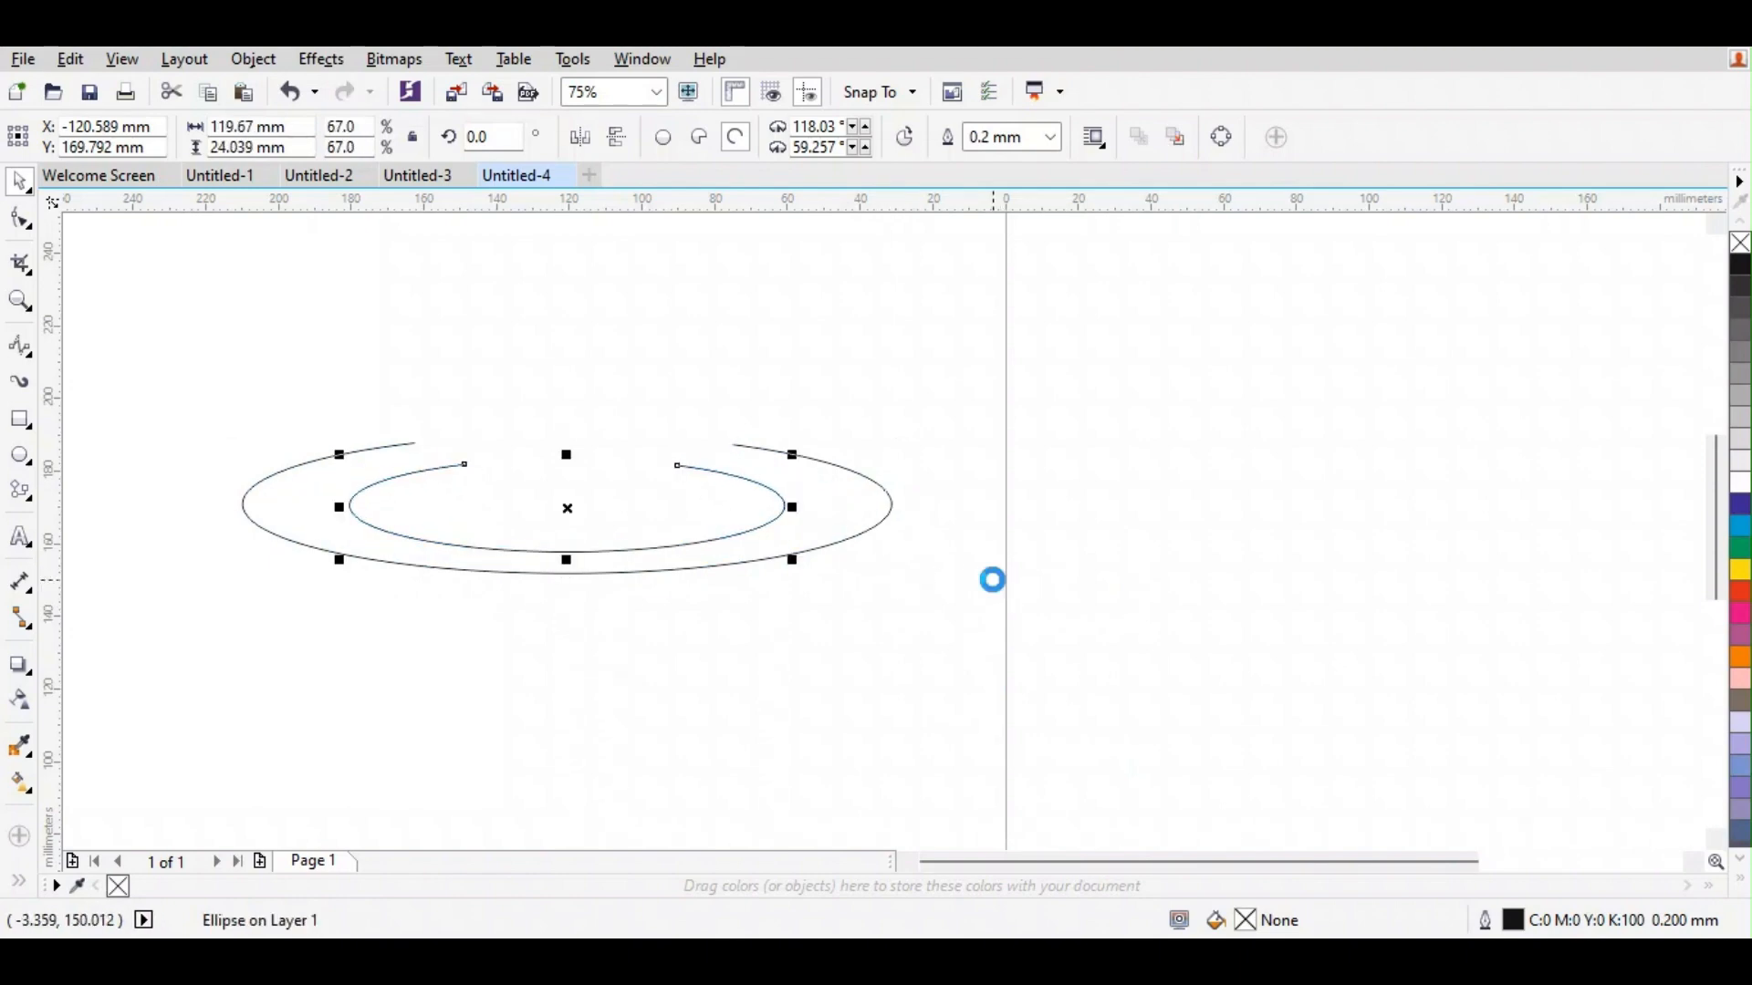
key("Up")
key("Up")
key("Up")
key("Up")
key("Up")
key("Up")
key("Up")
key("Up")
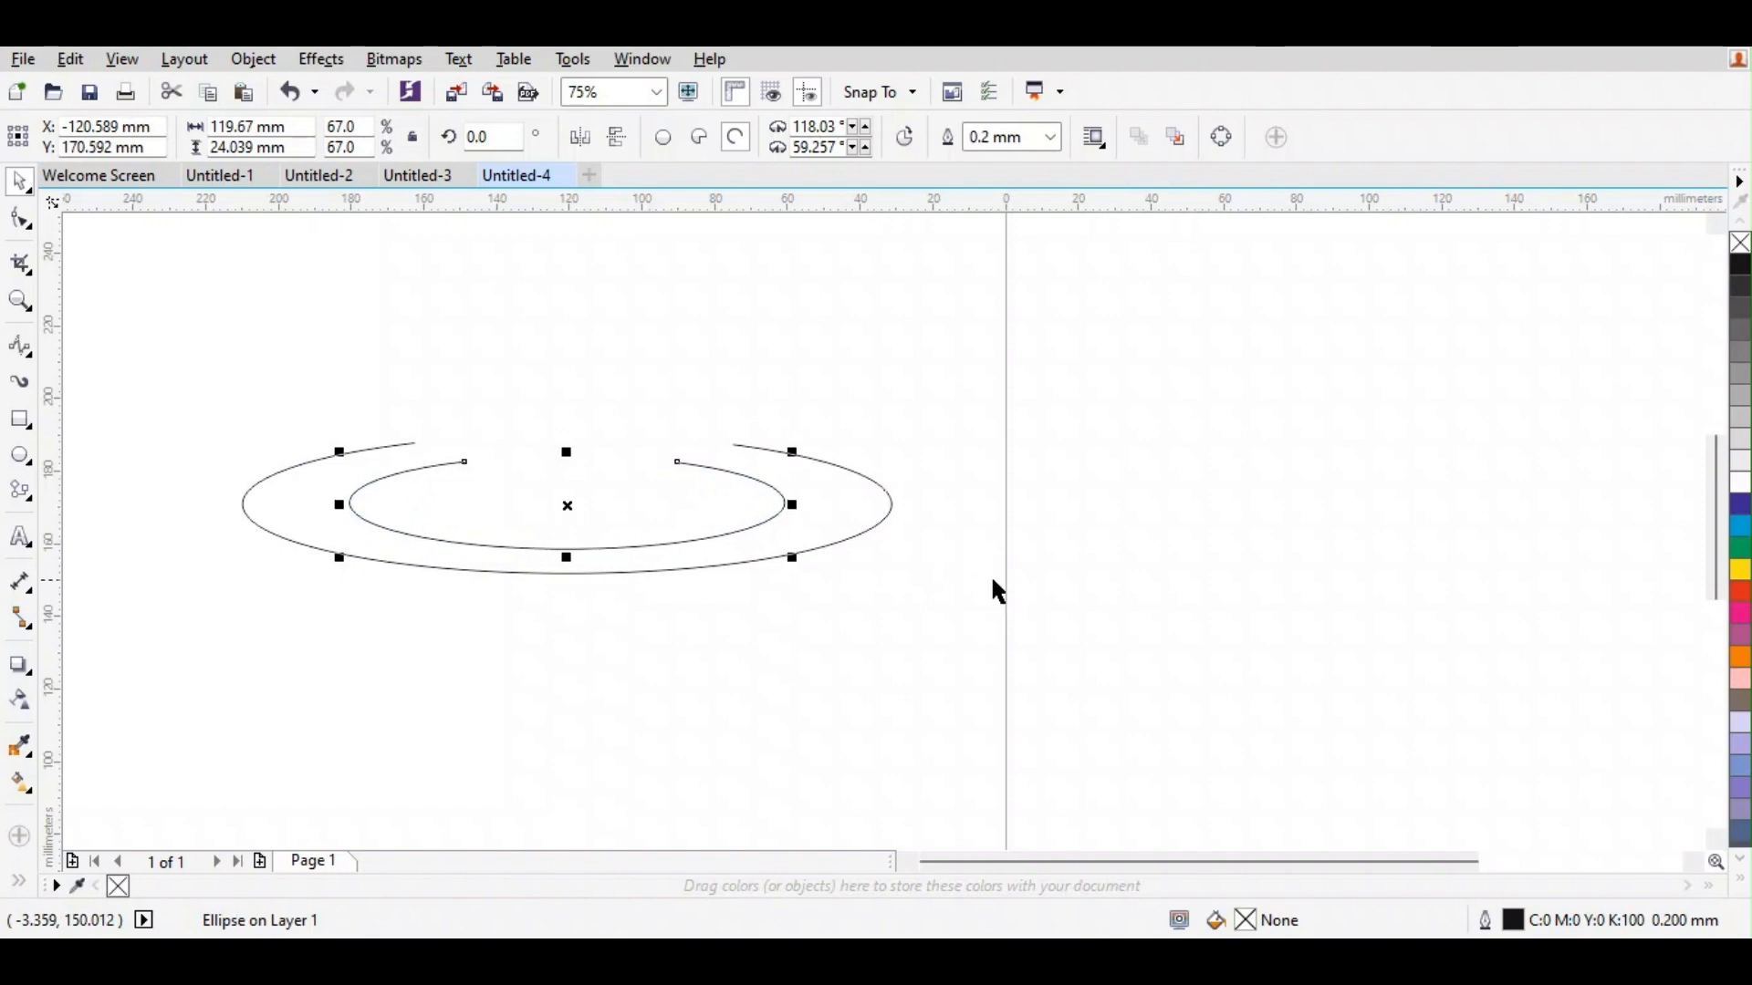
key("Up")
key("Up")
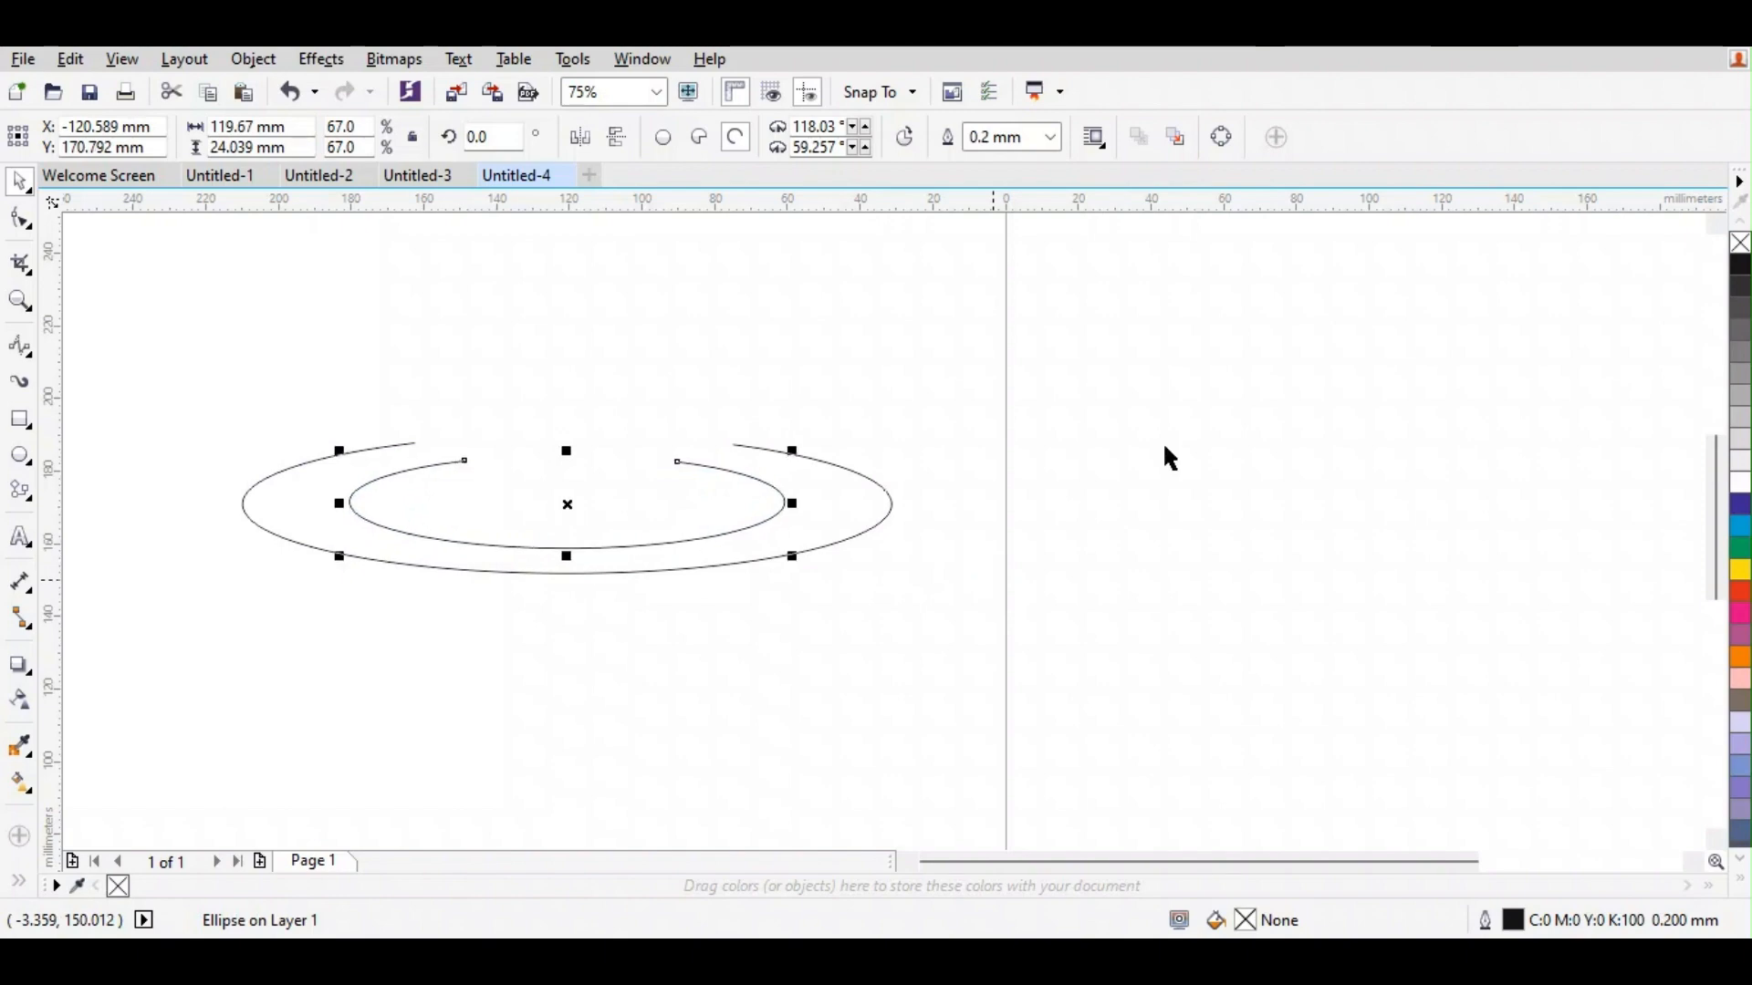
- Widen the inner ellipse's top gap to about 124° and 56°, and set the shape to an open arc
left_click(26, 225)
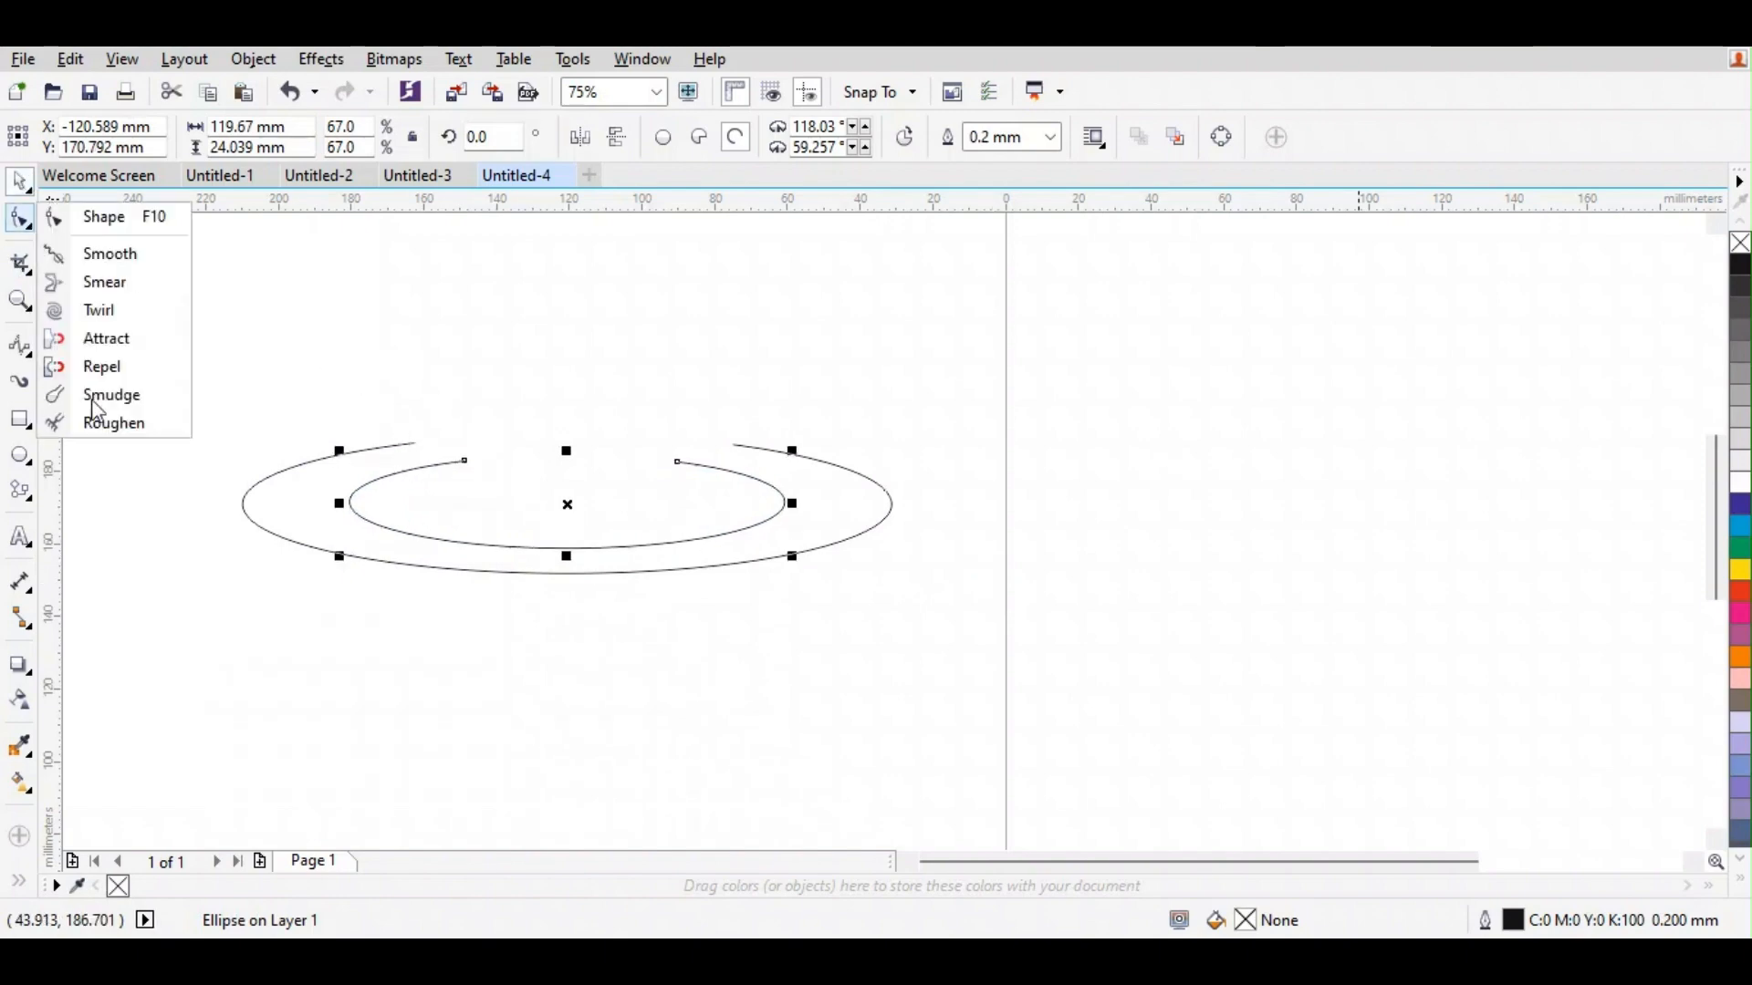
left_click(153, 219)
left_click_drag(467, 464, 444, 467)
left_click_drag(678, 463, 698, 474)
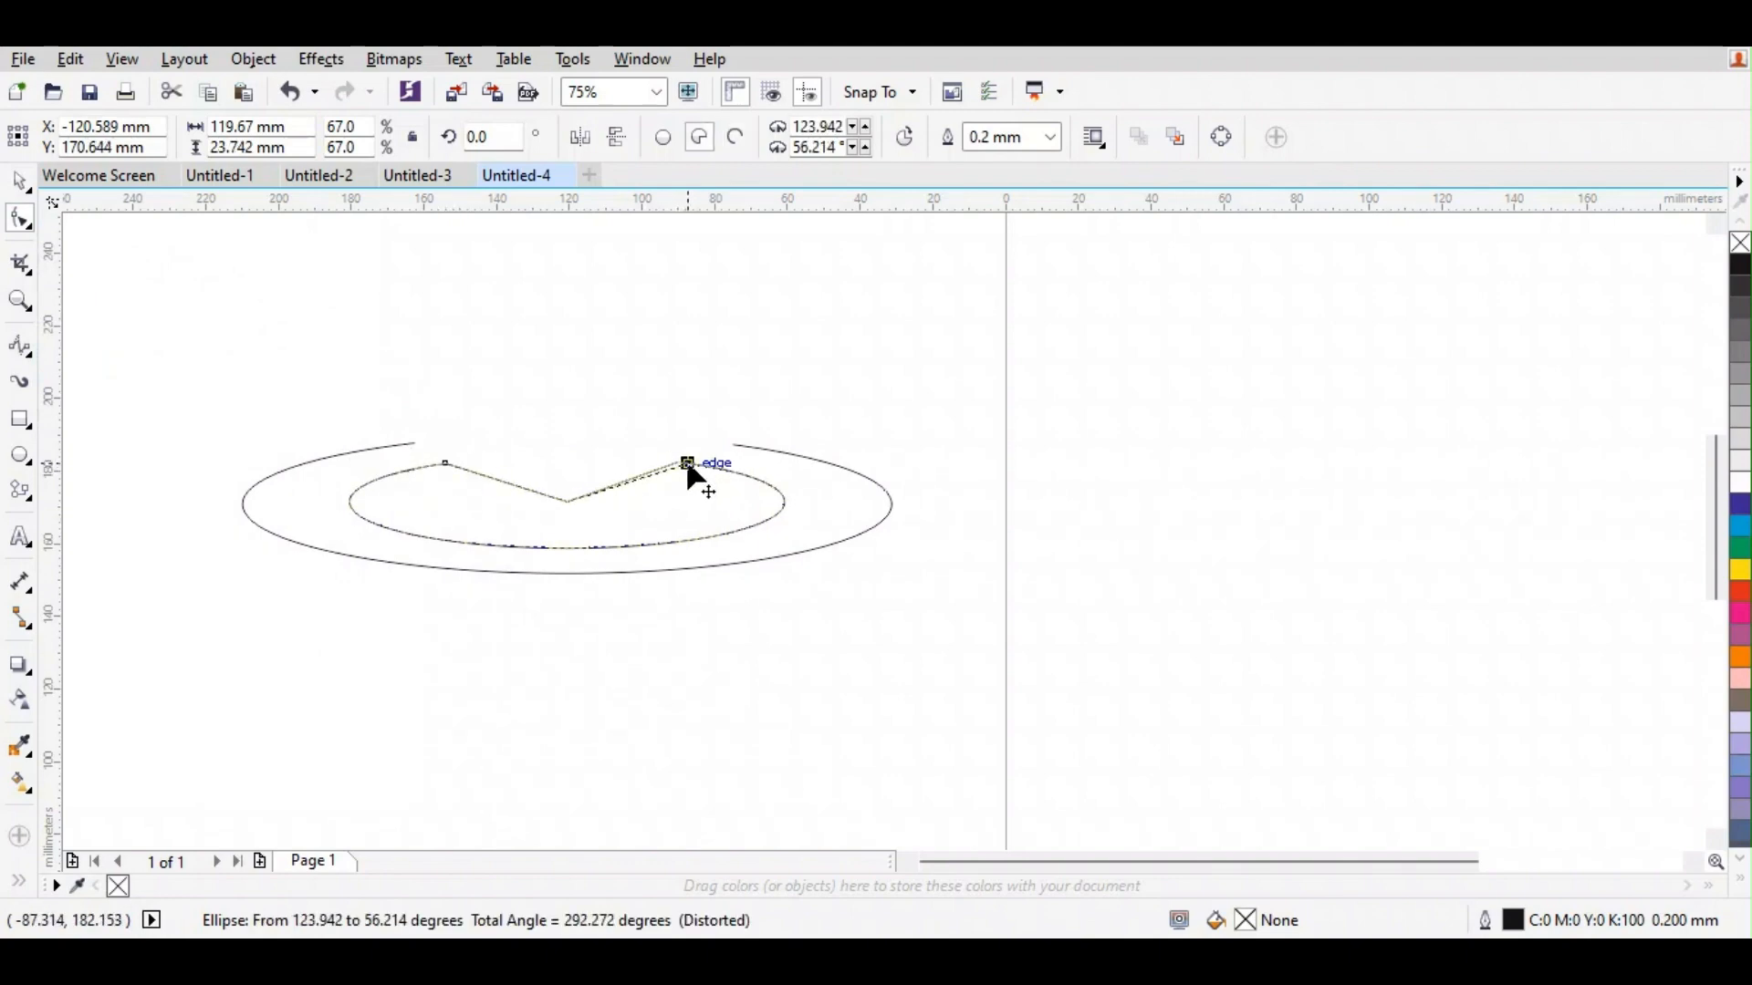
left_click(735, 138)
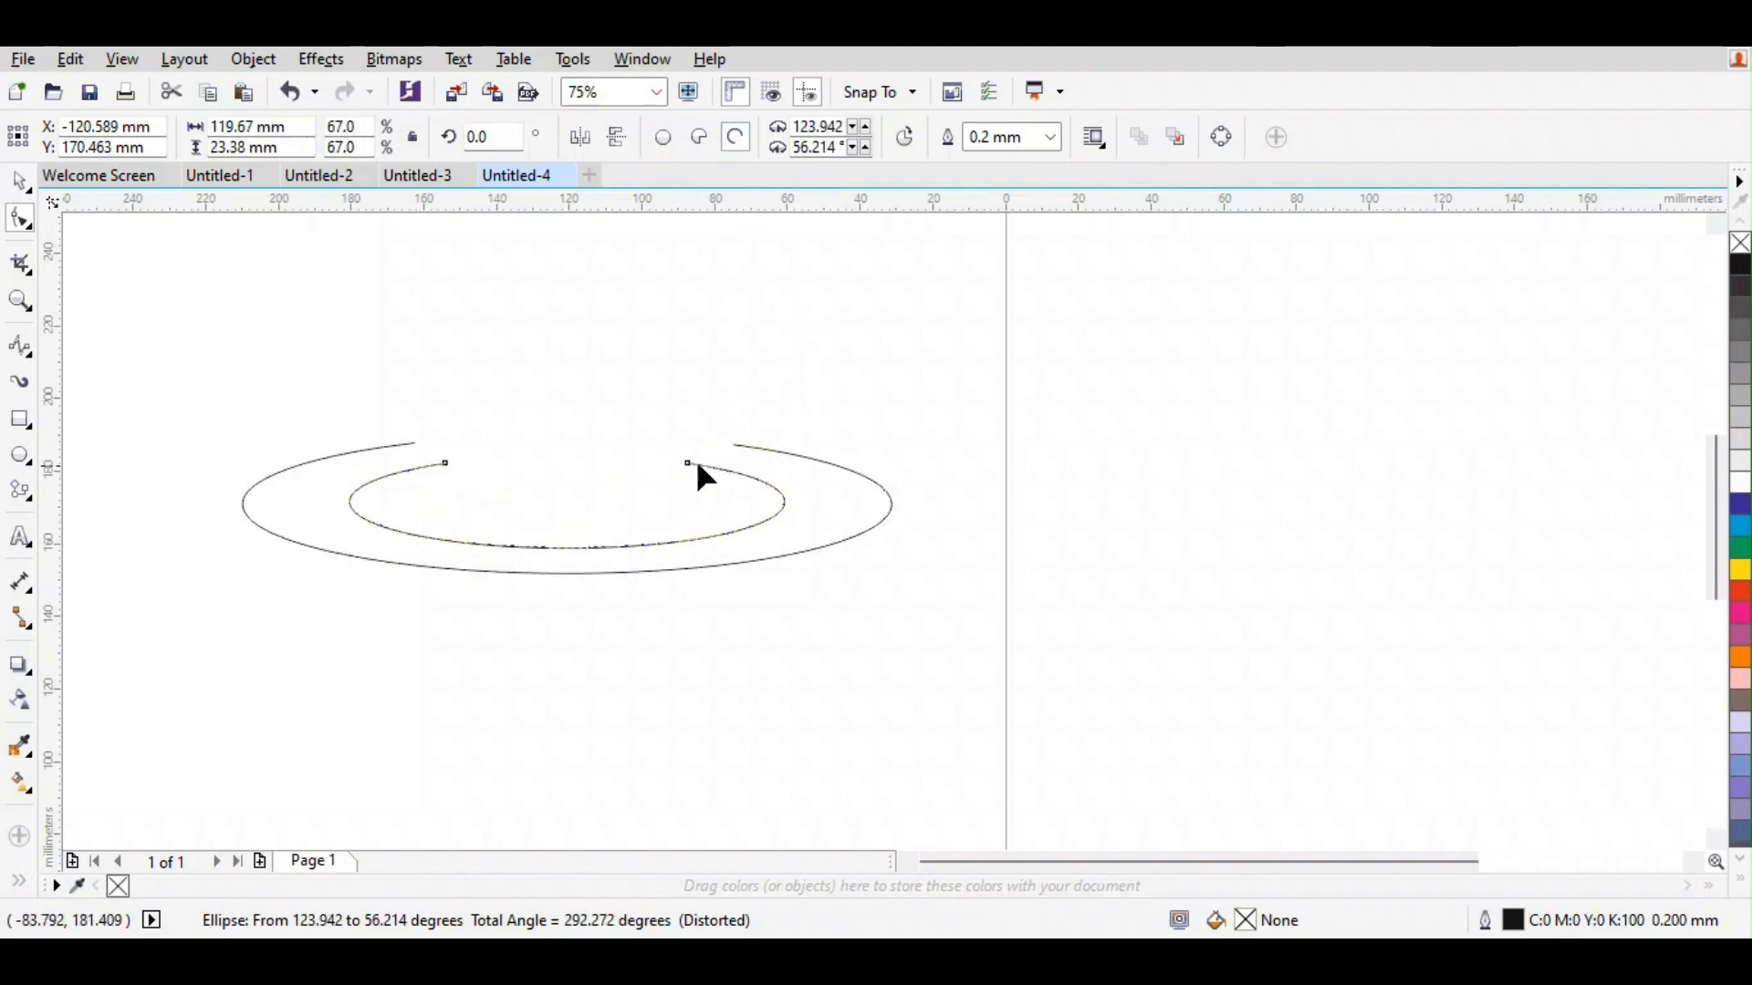
left_click_drag(689, 463, 704, 466)
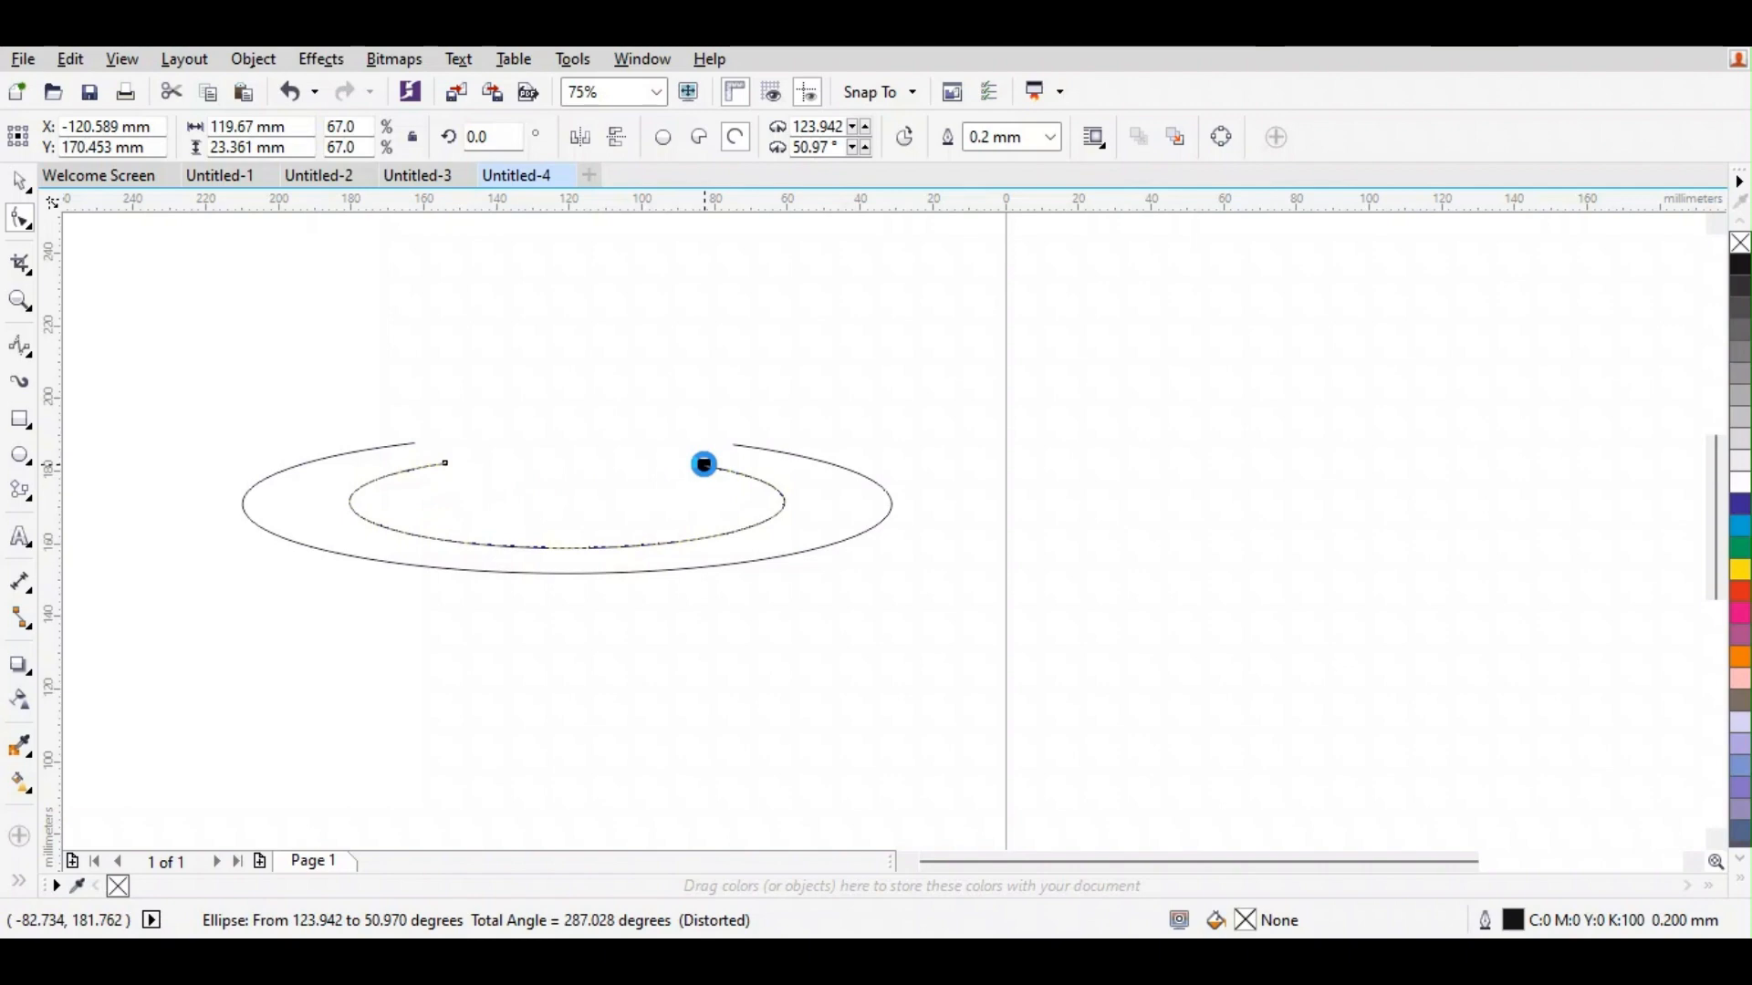
key("ctrl+z")
left_click(20, 183)
left_click(638, 813)
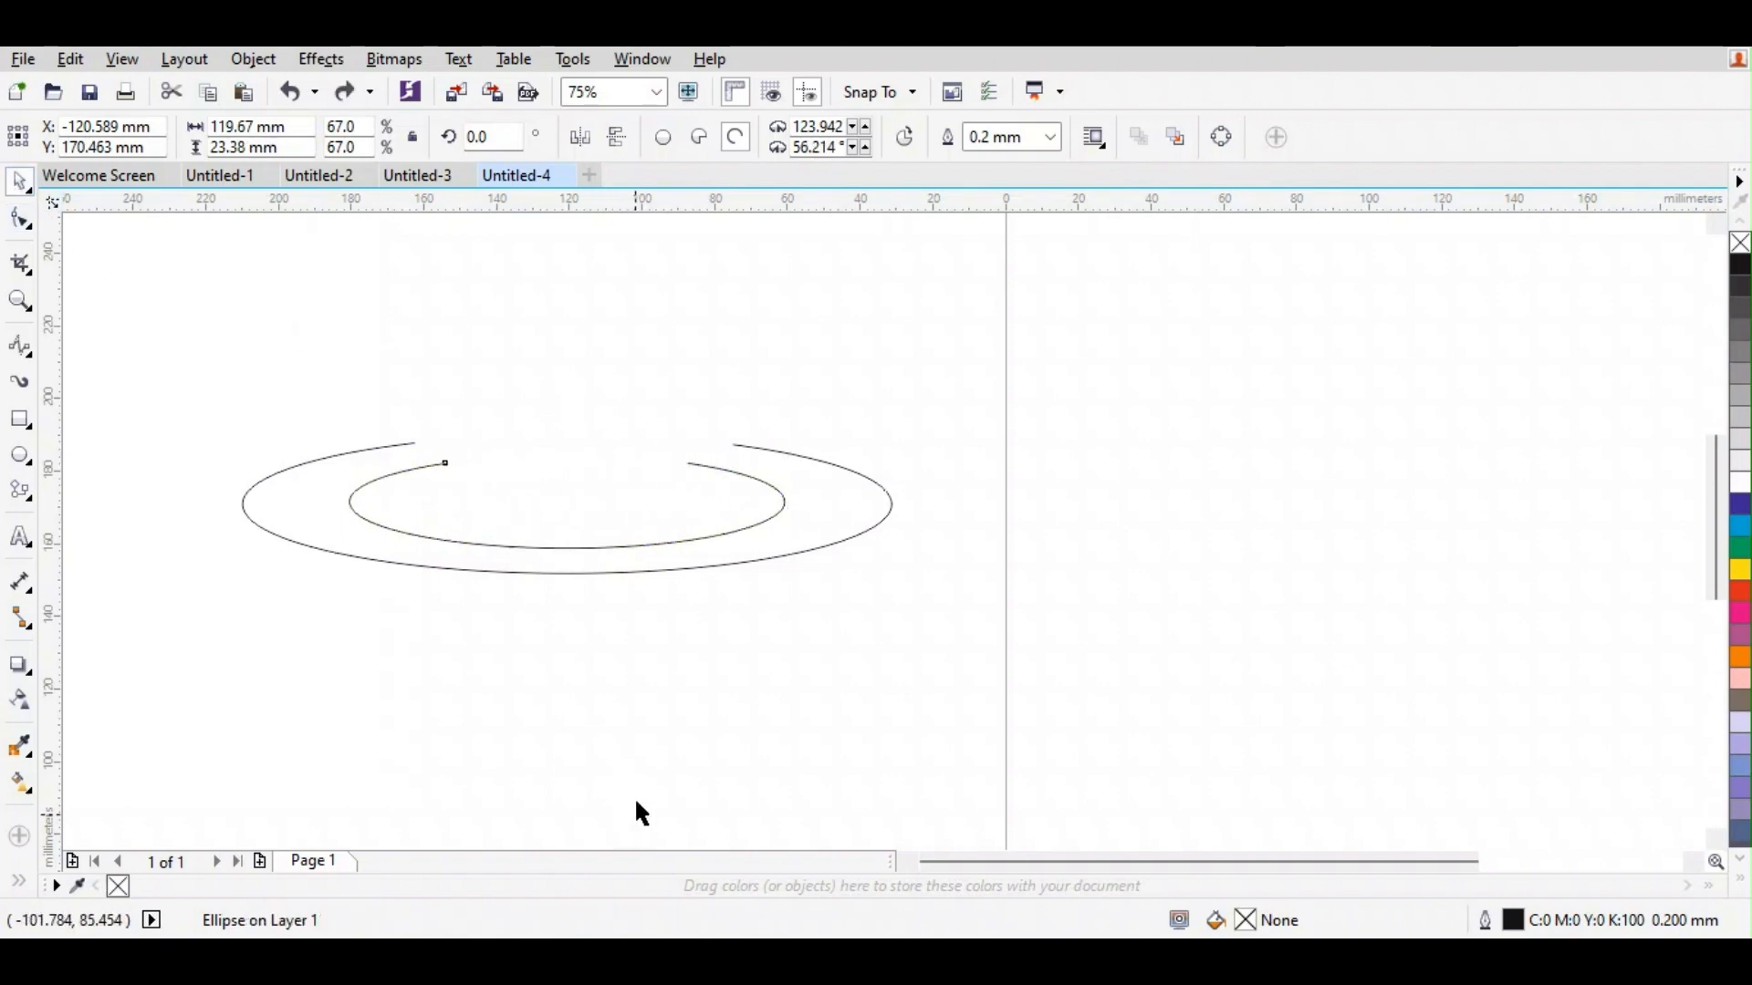
left_click_drag(382, 449, 915, 651)
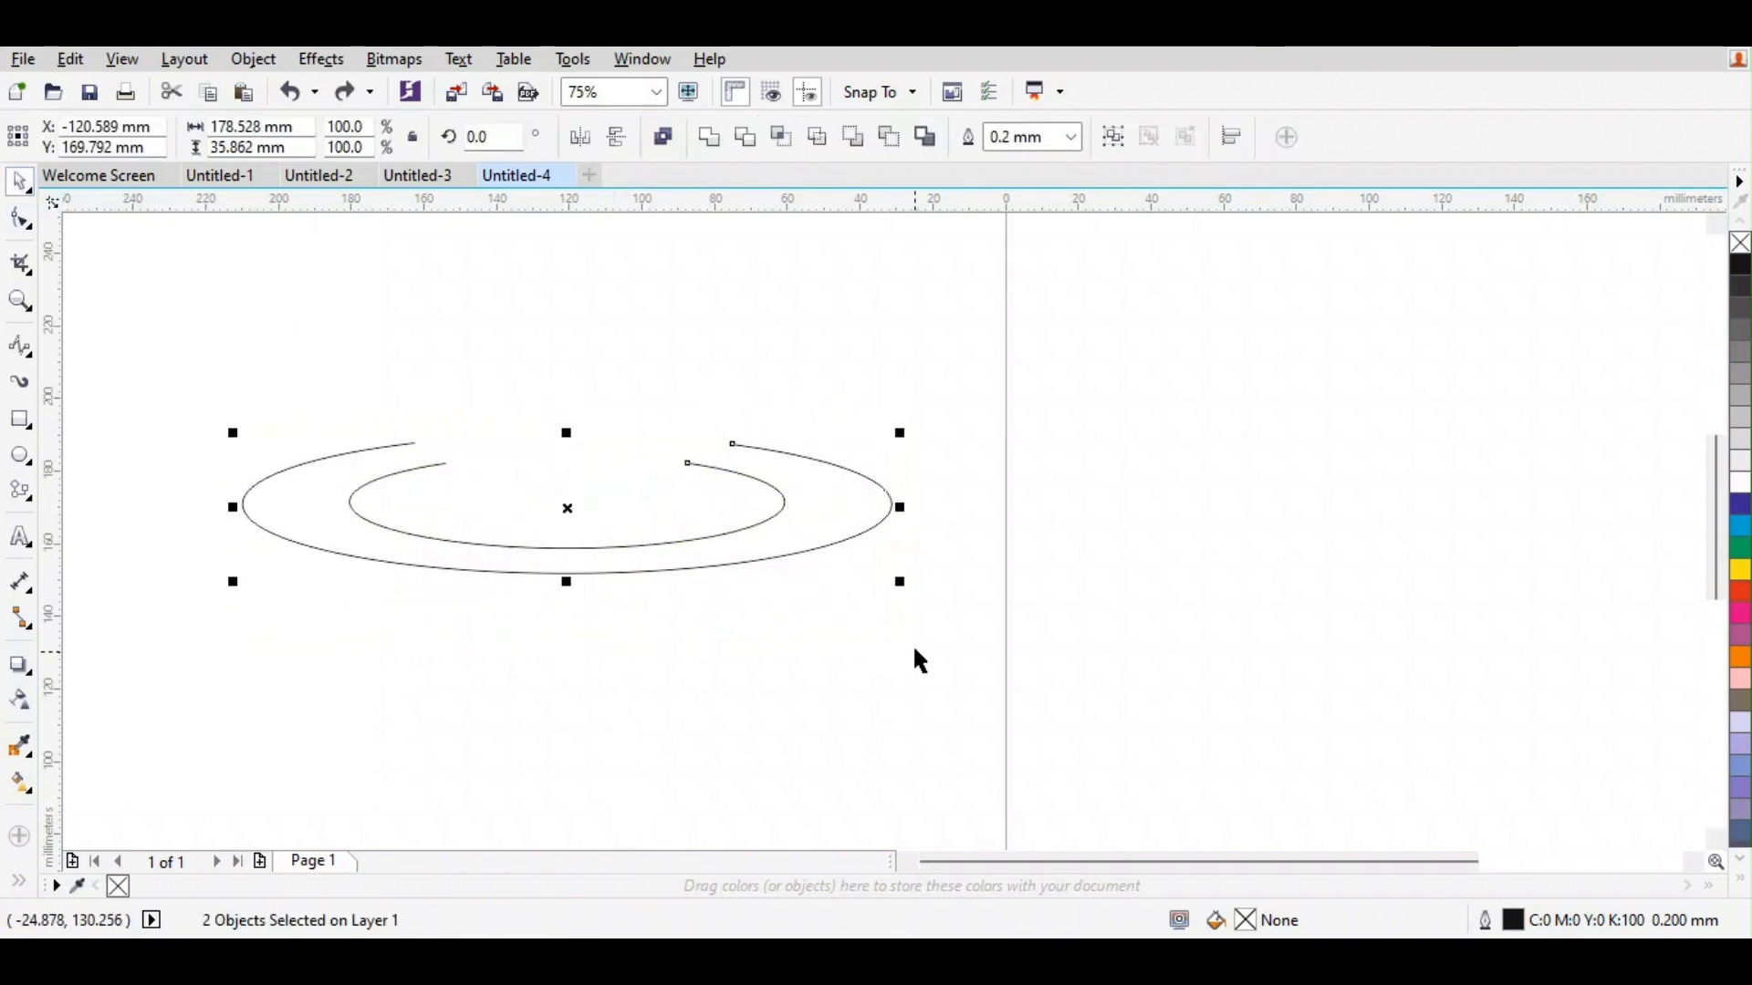
scroll(489, 629, "down", 1)
scroll(511, 622, "up", 1)
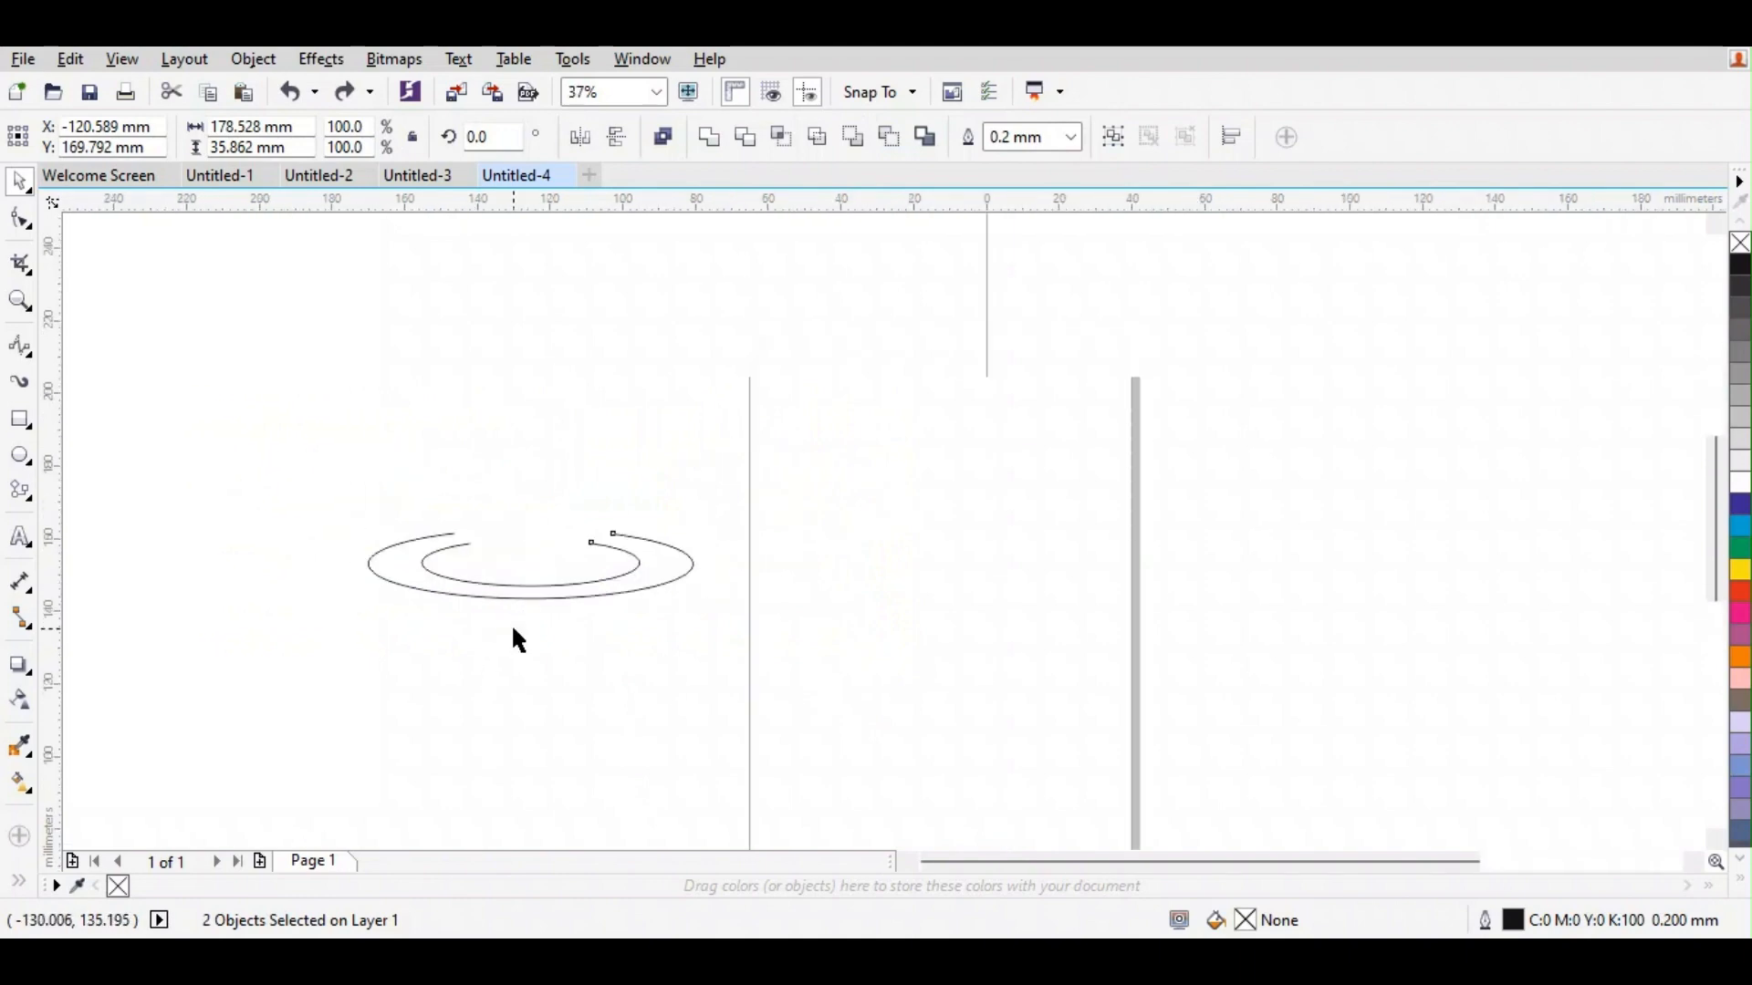
left_click(650, 612)
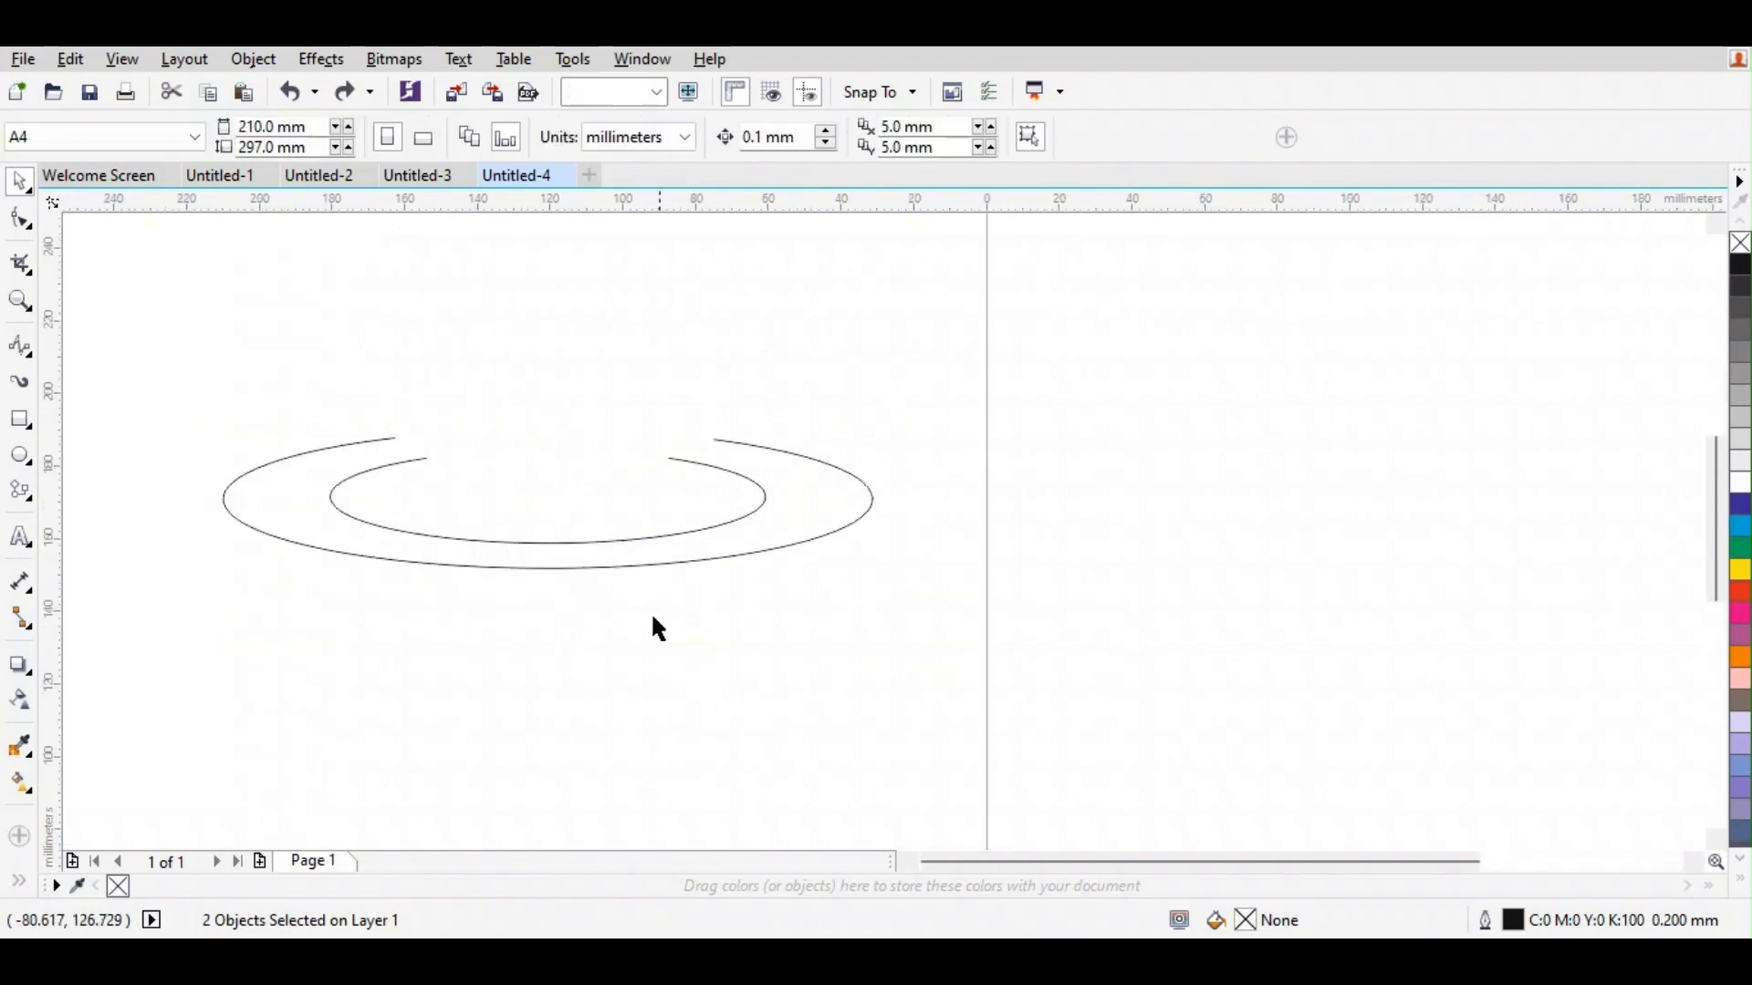
- Nudge the inner arc about 1.2 mm upward within the outer arc
left_click(622, 539)
key("Up")
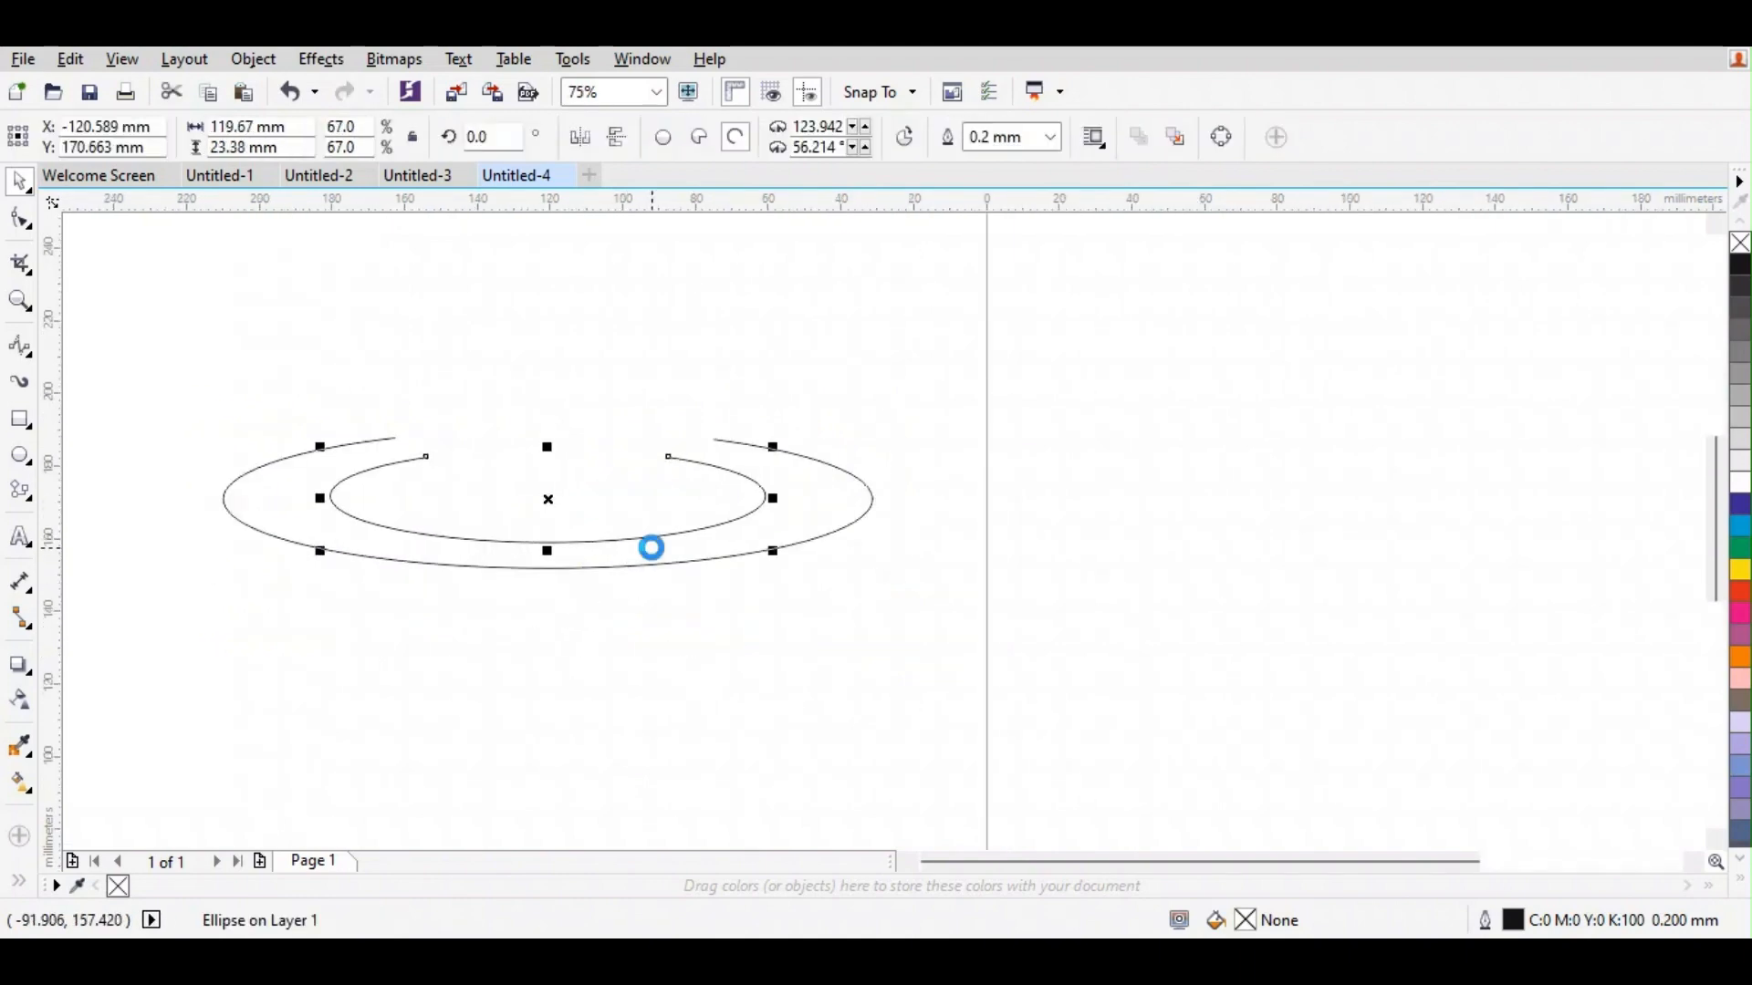
key("Up")
key("Up")
key("Up")
key("Up")
key("Up")
key("Up")
key("Up")
key("Up")
key("Up")
key("Up")
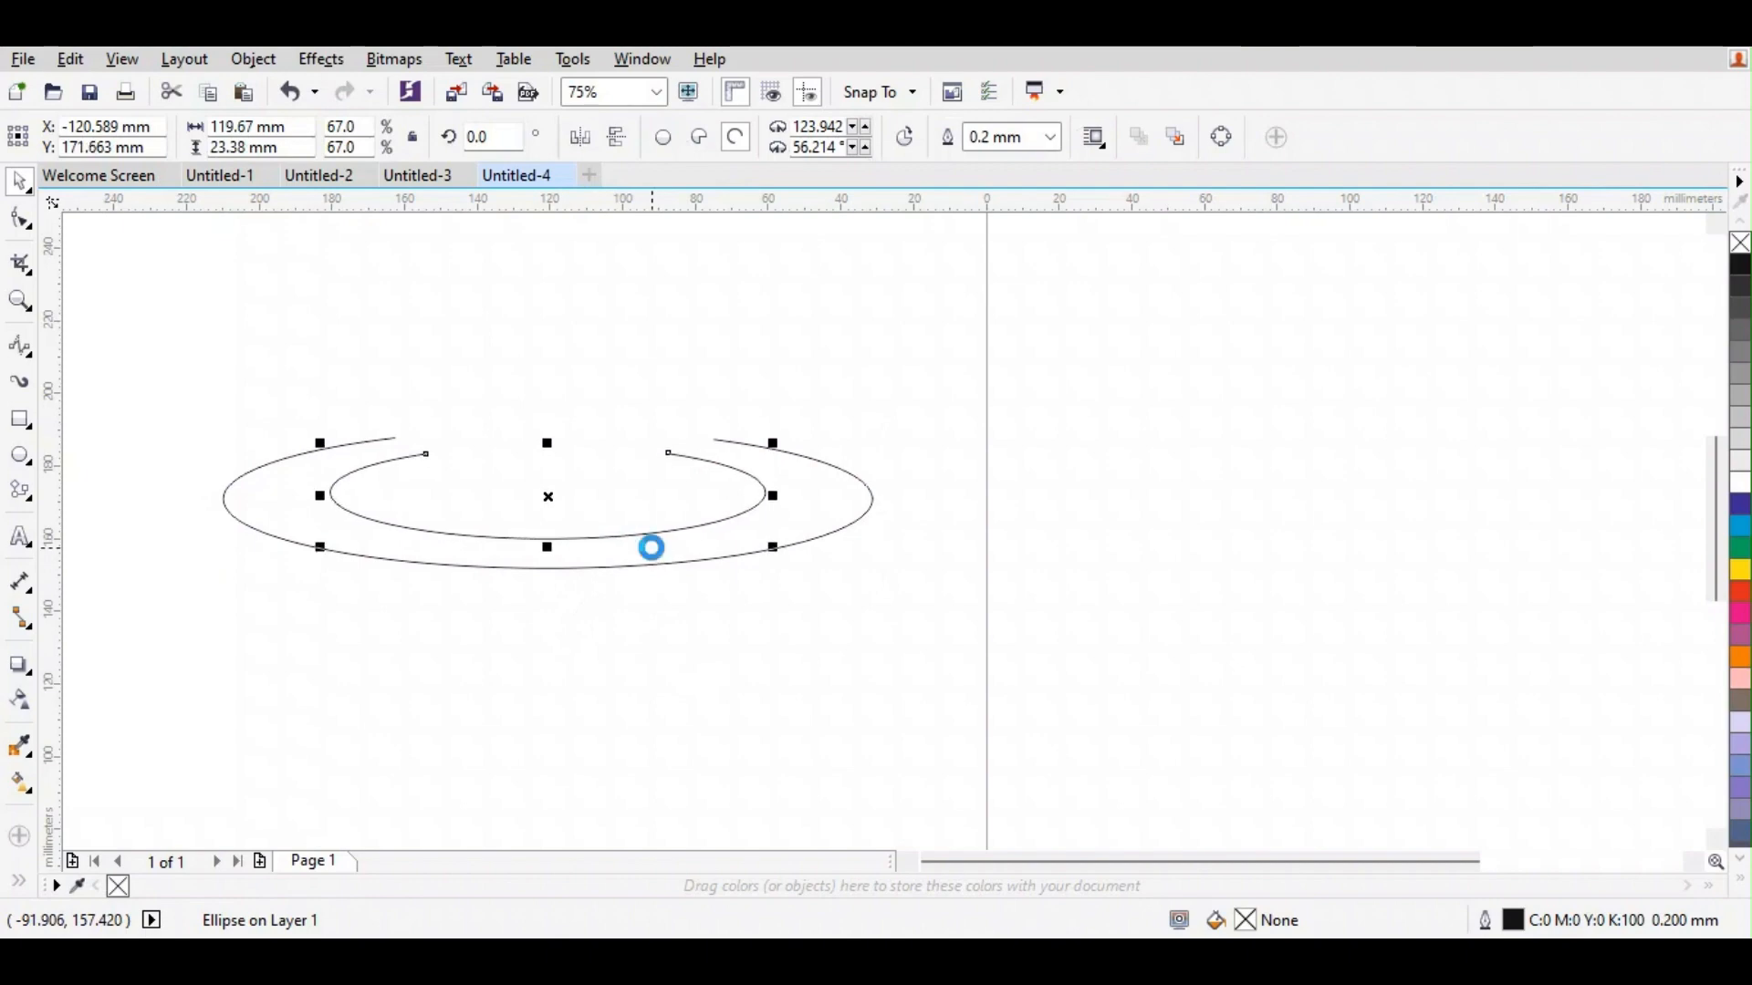
left_click(609, 588)
- Try the Artistic Media preset stroke with one thick rounded end and one thin end on both arcs
scroll(605, 593, "down", 2)
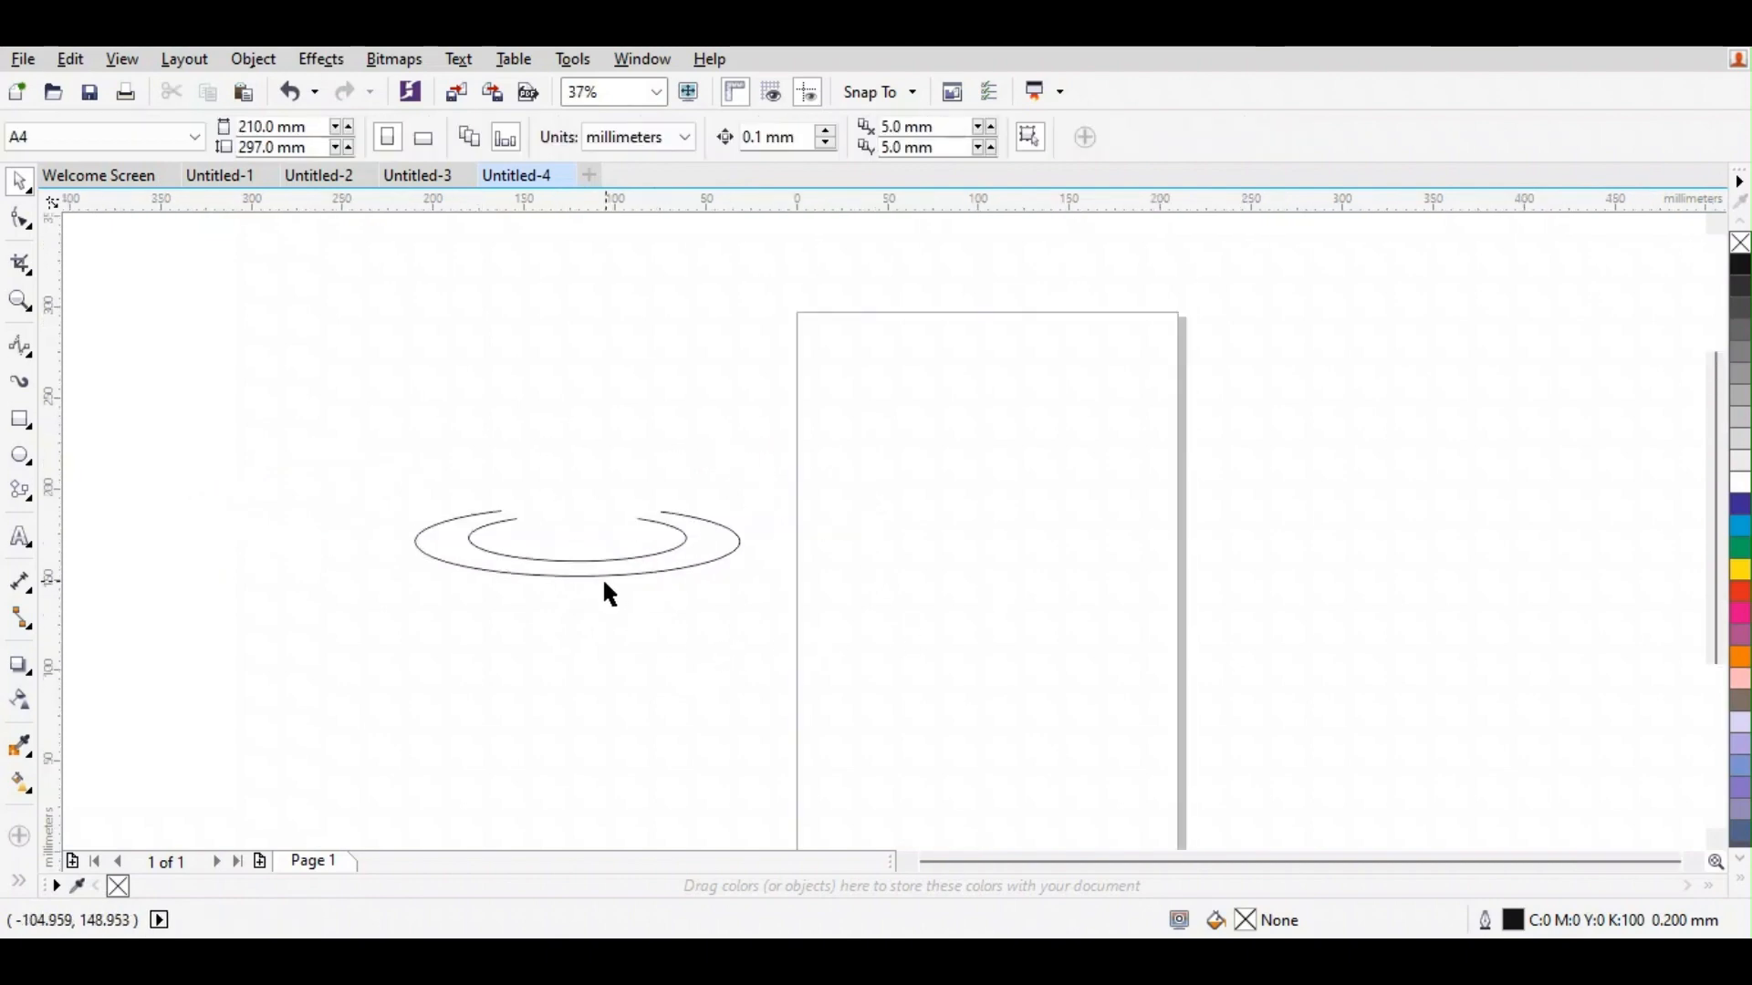
left_click_drag(368, 477, 748, 650)
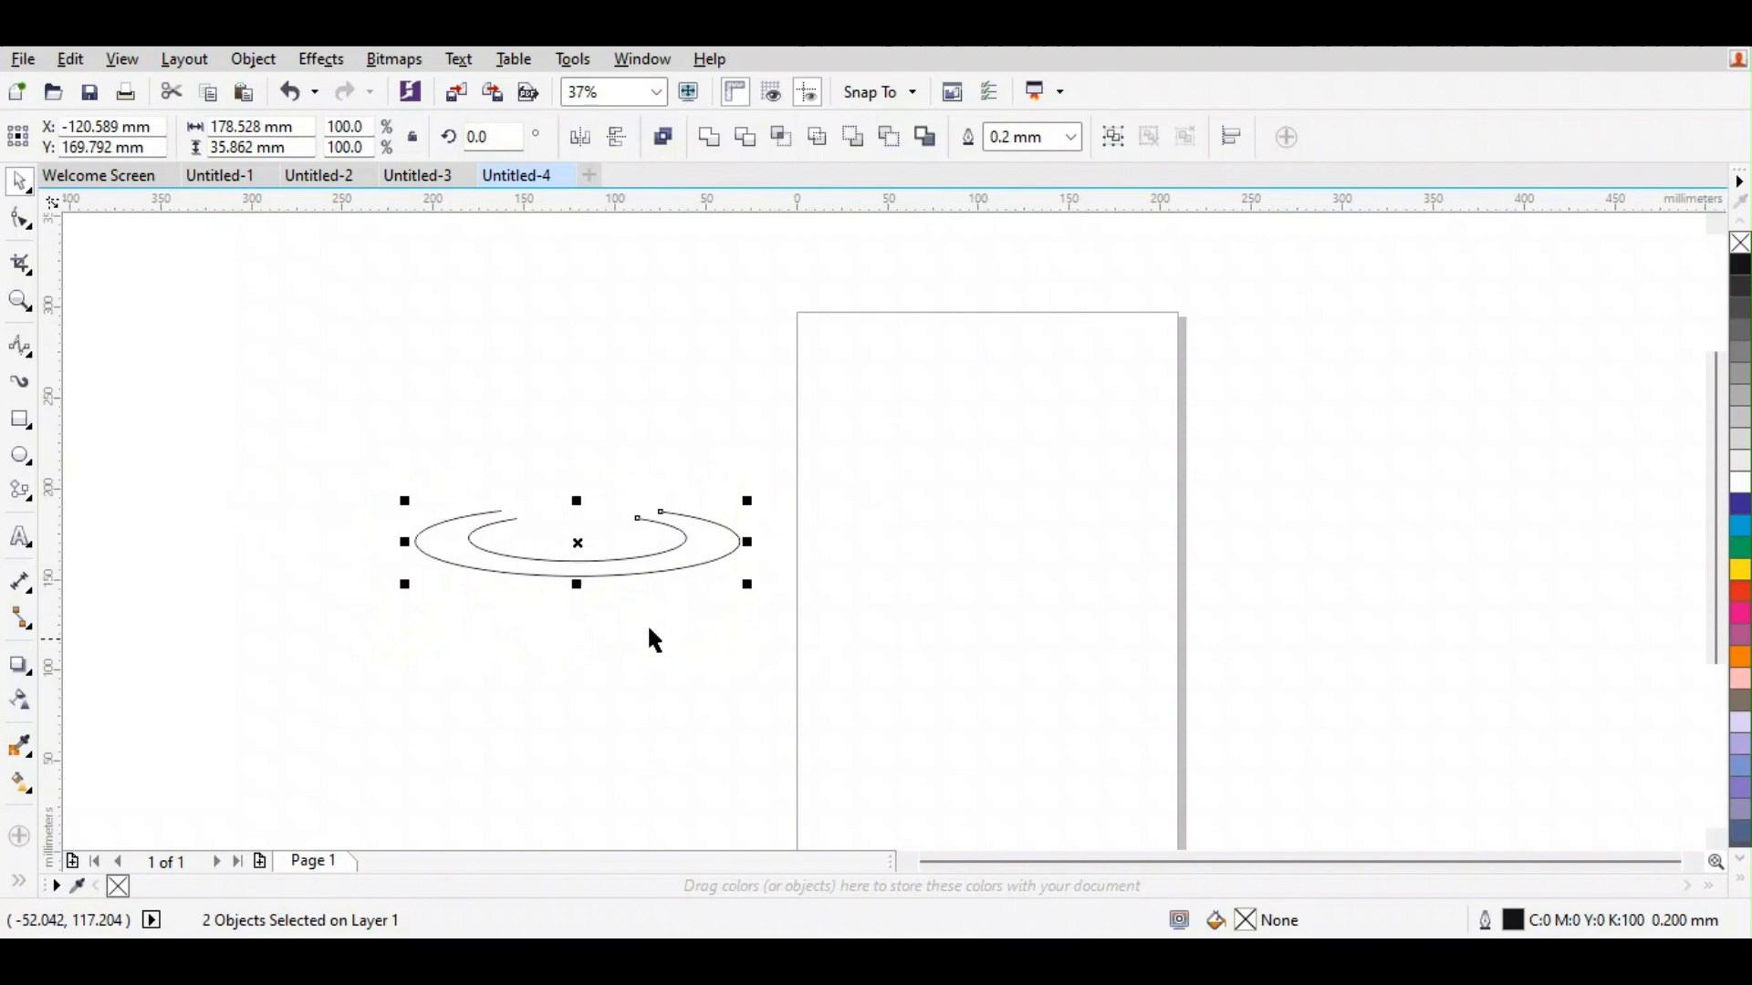
left_click(23, 387)
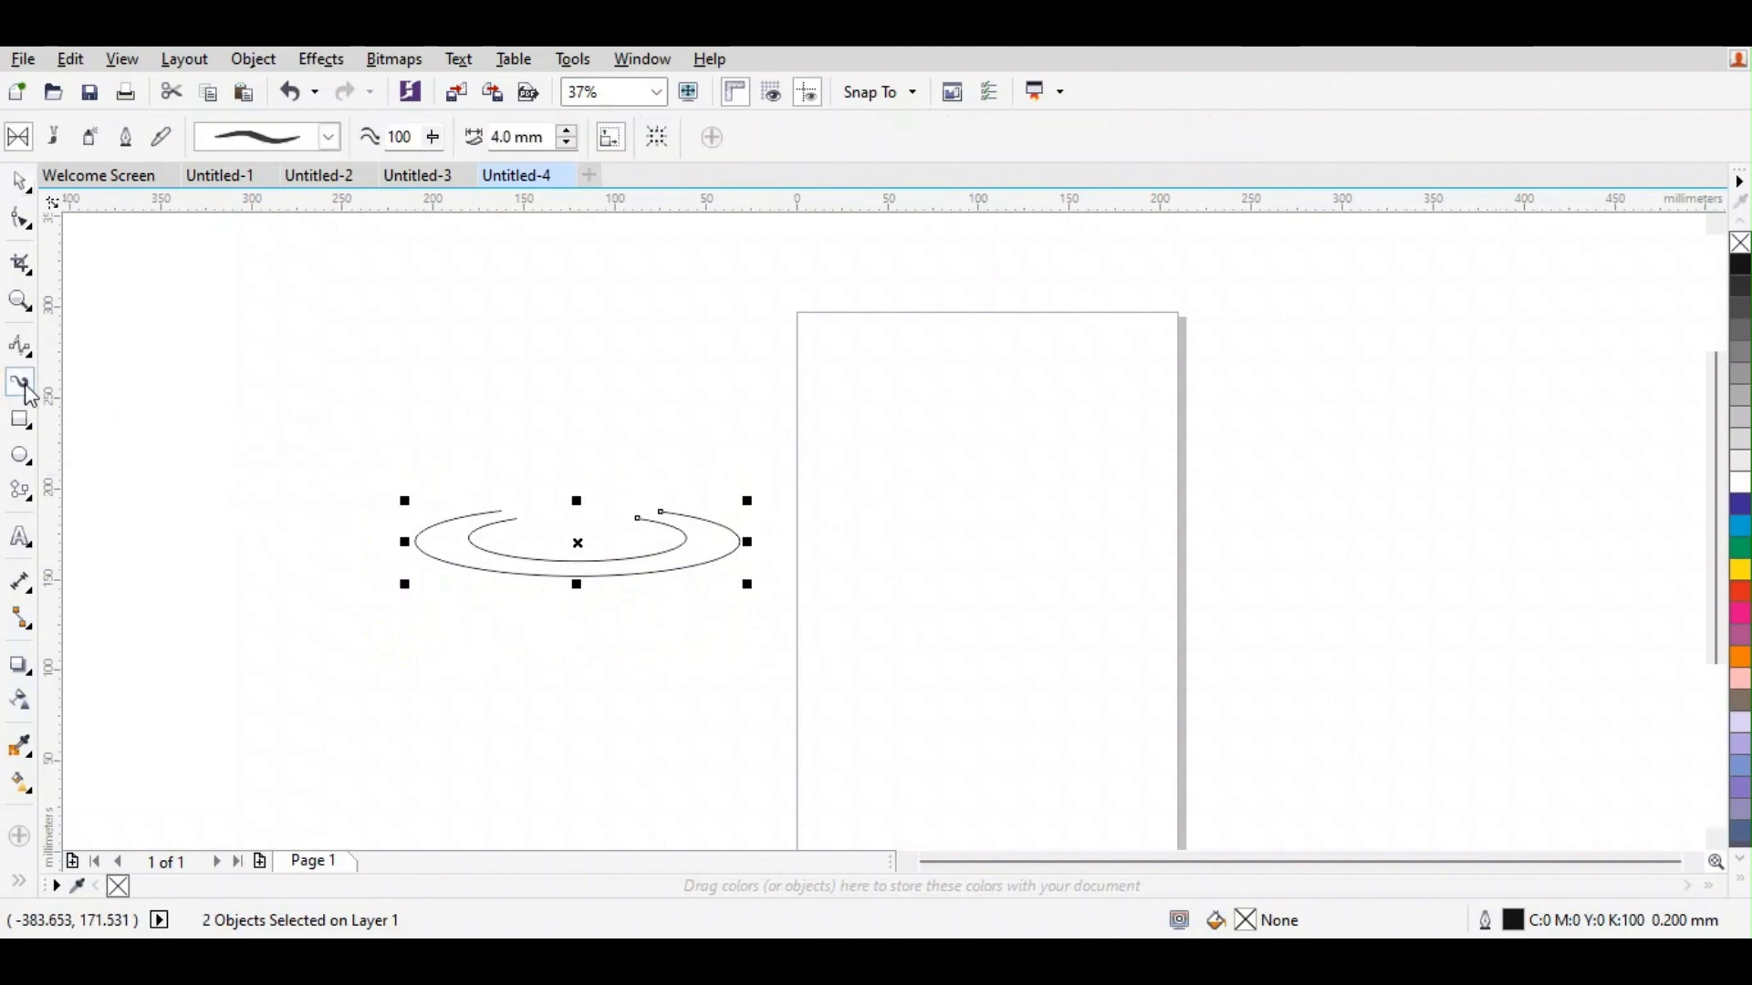
left_click(330, 138)
left_click(310, 204)
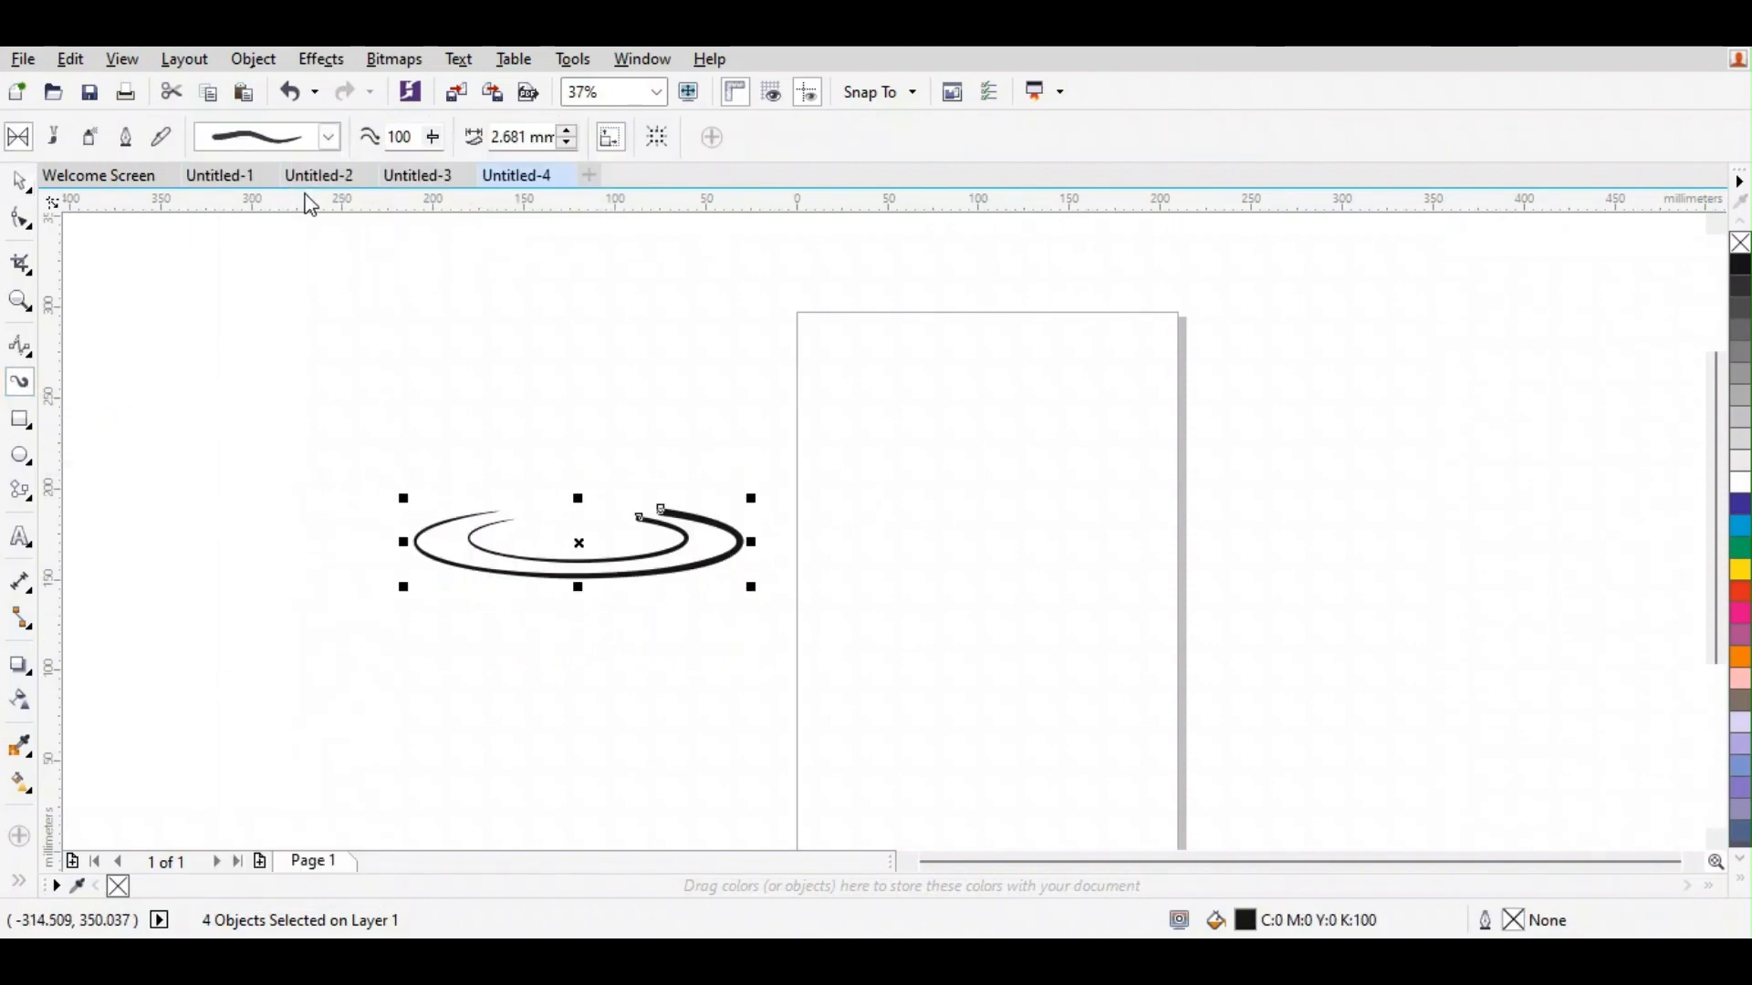
- Try the evenly thick, round-ended preset stroke on both arcs, and deselect them
left_click(329, 138)
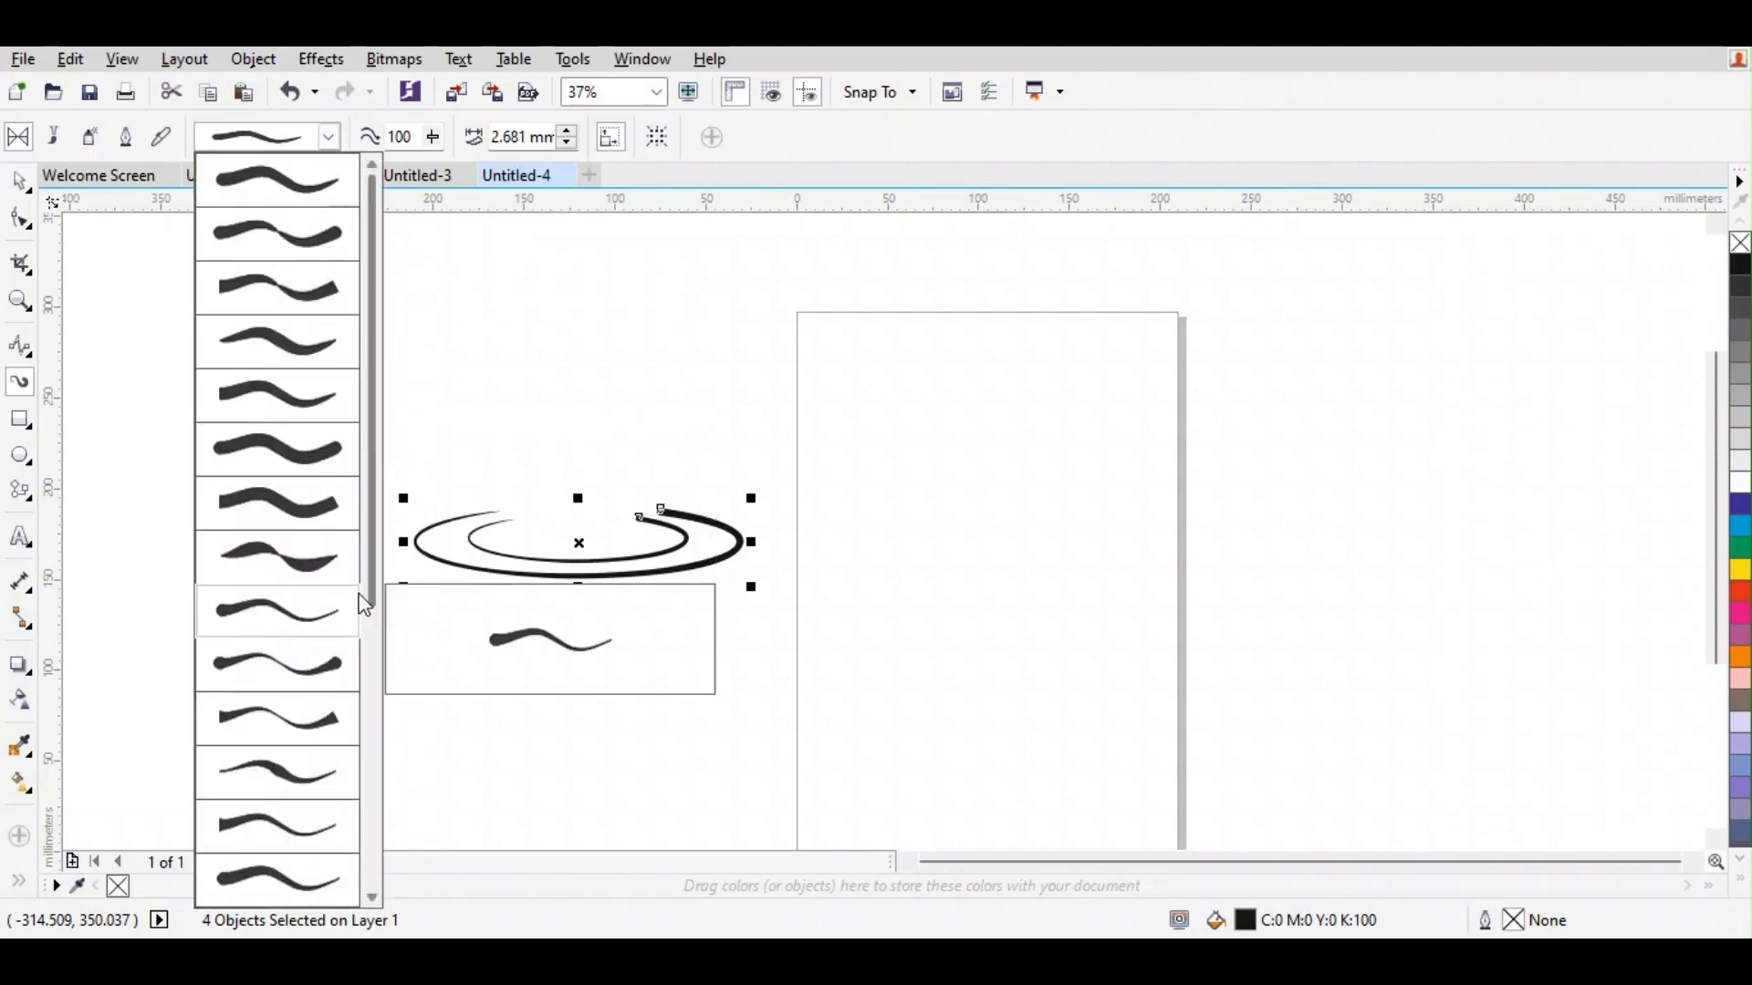
mouse_move(374, 573)
left_mouse_down()
mouse_move(379, 839)
mouse_move(408, 624)
left_mouse_up()
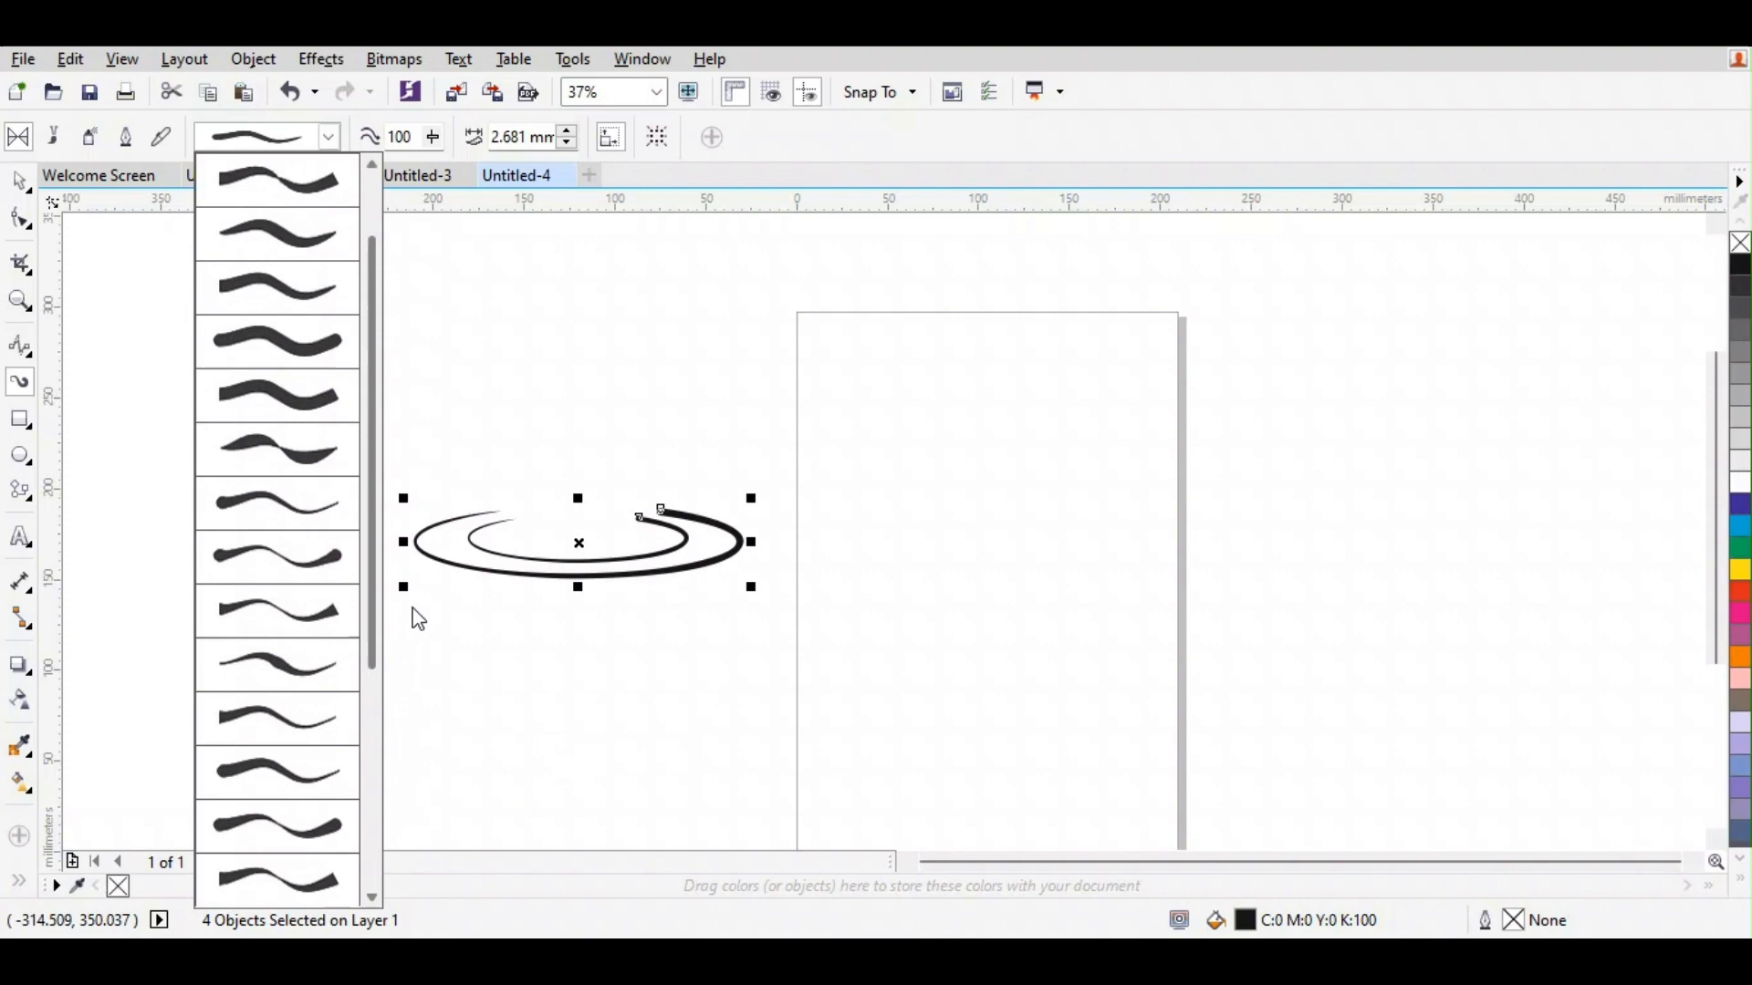
left_click(327, 344)
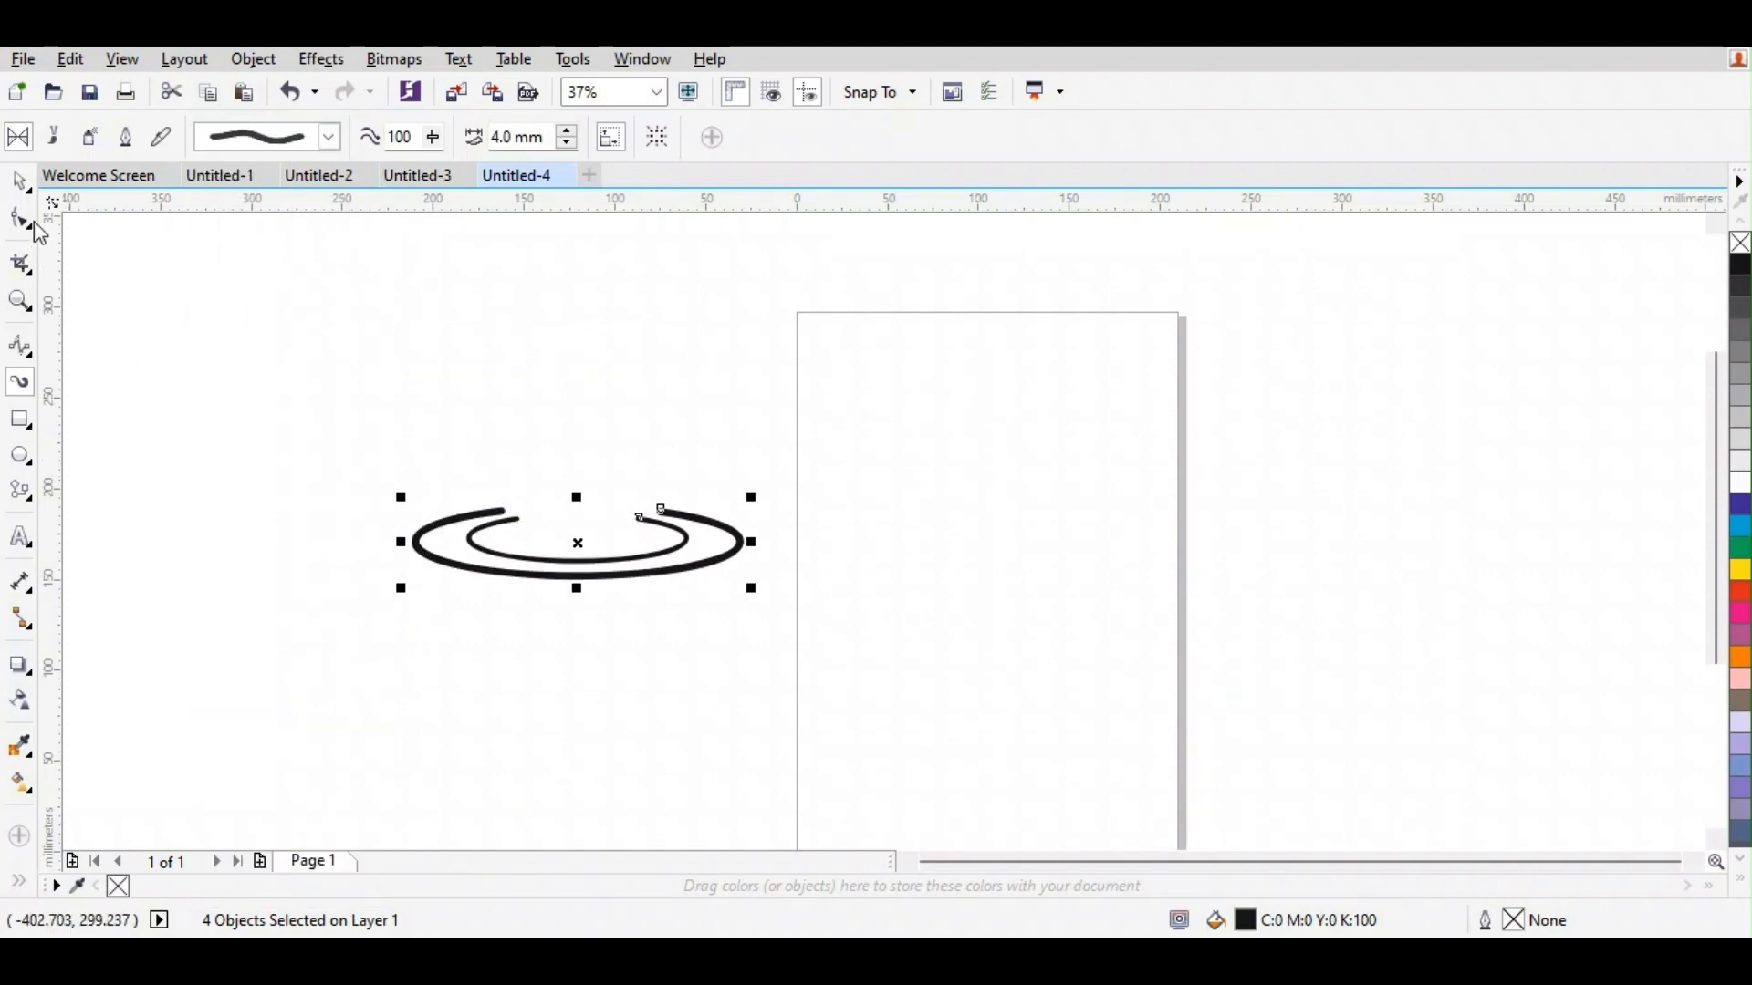
left_click(20, 182)
left_click(320, 527)
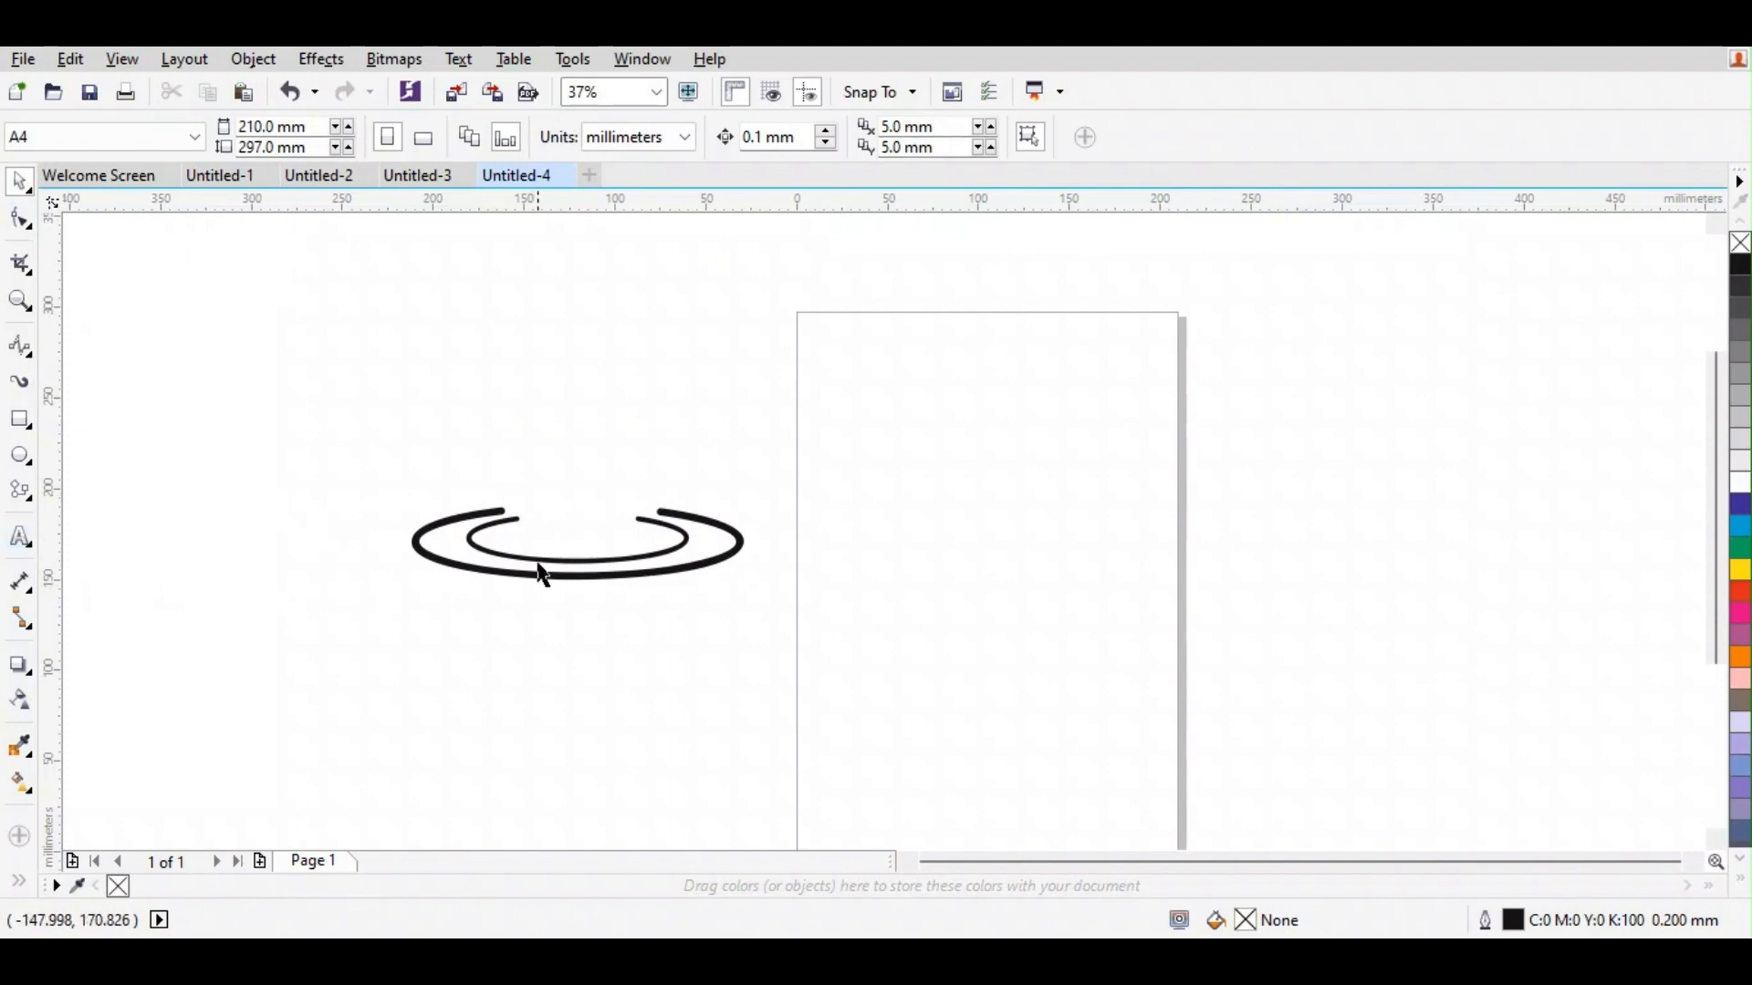
- Apply the Artistic Media preset stroke tapered at both ends to both arcs, and reduce the stroke width to 1.062 mm
left_click_drag(366, 448, 857, 624)
left_click(20, 381)
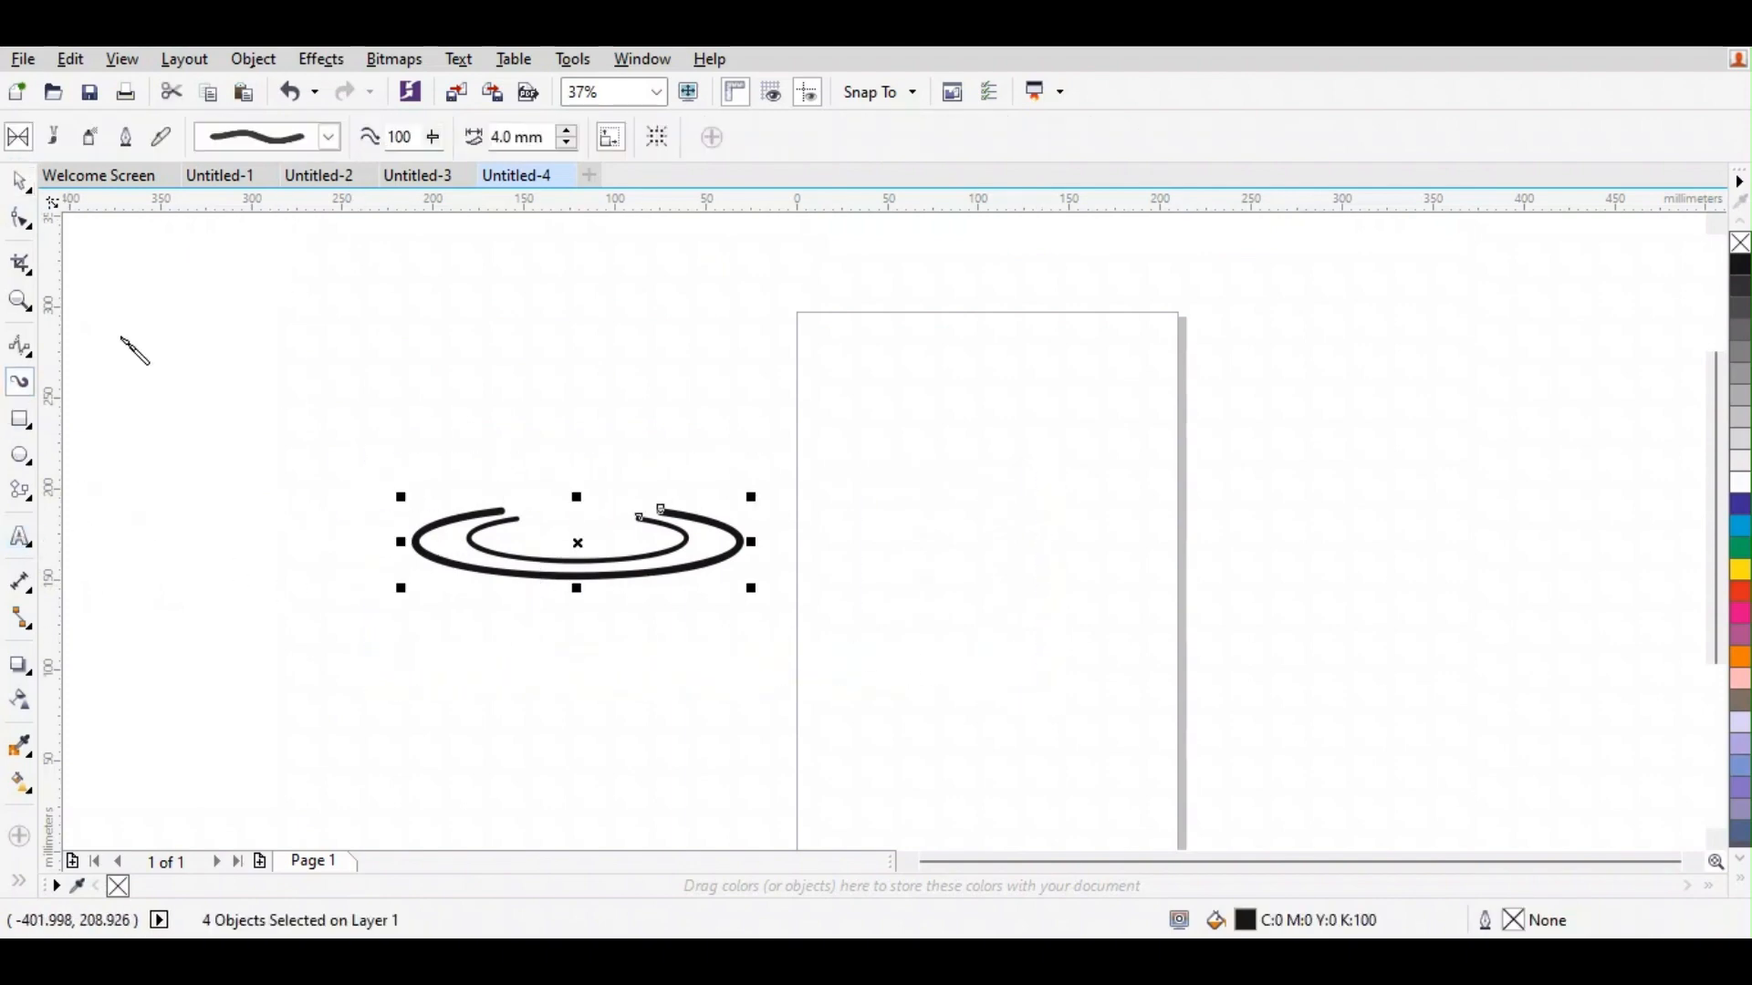
left_click(330, 139)
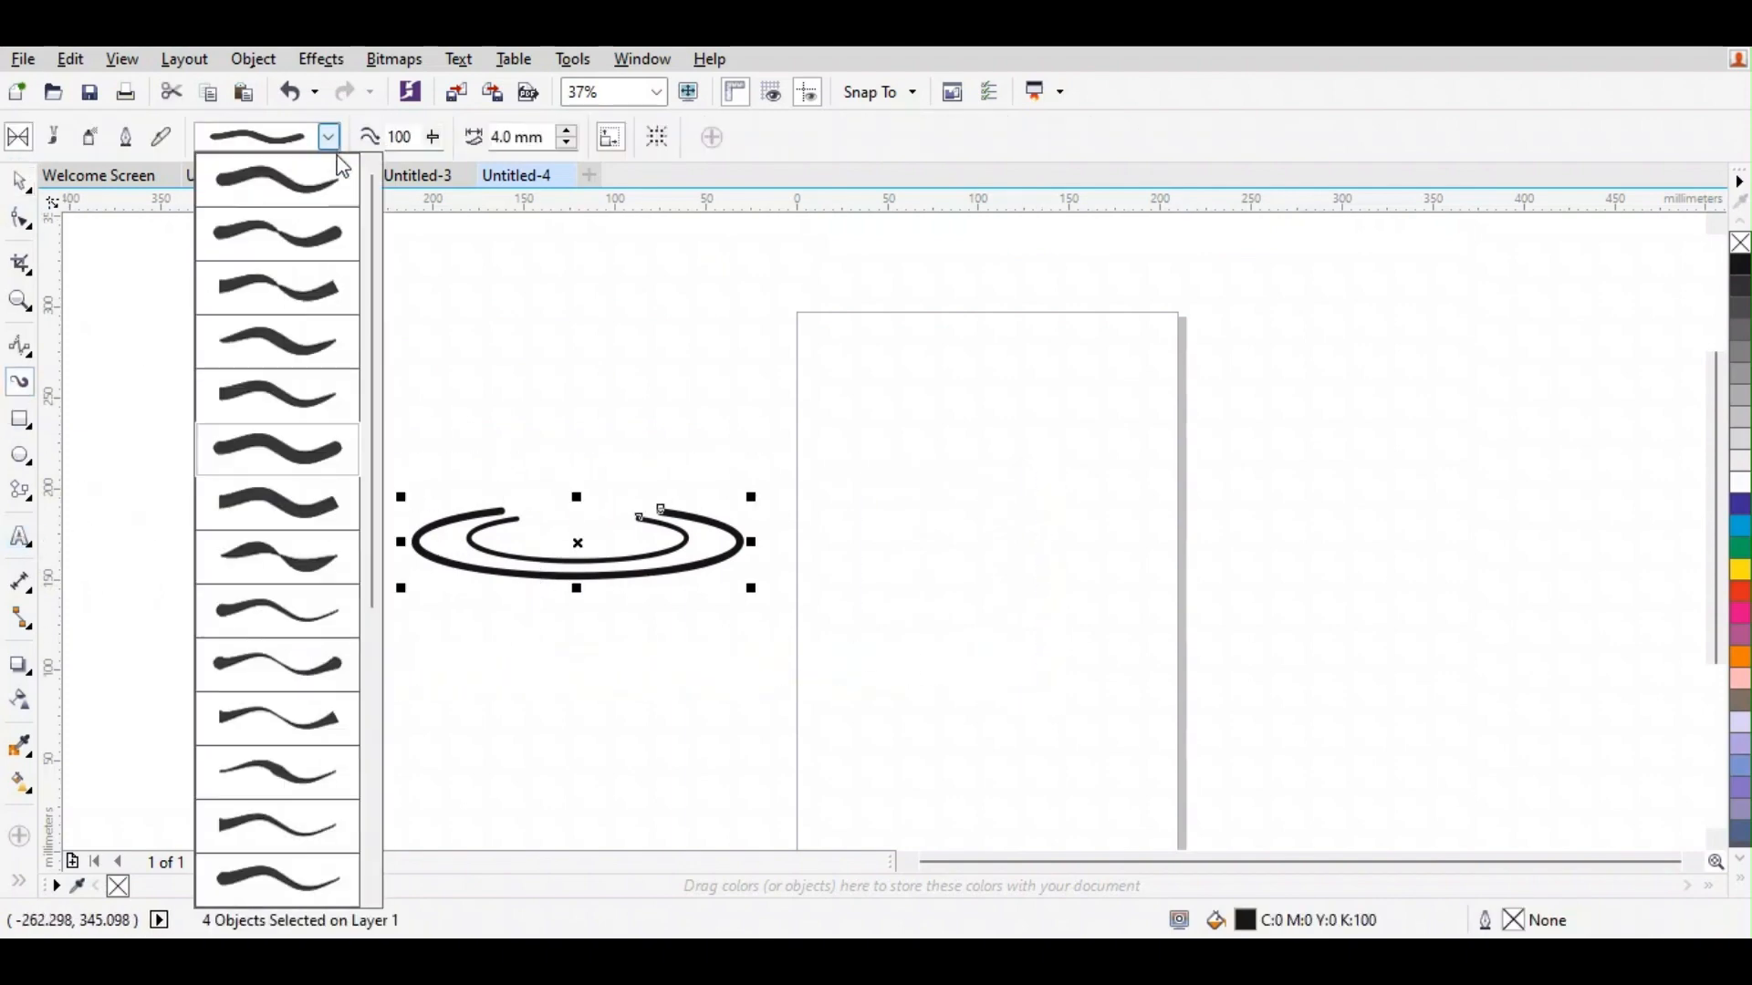
left_click(335, 350)
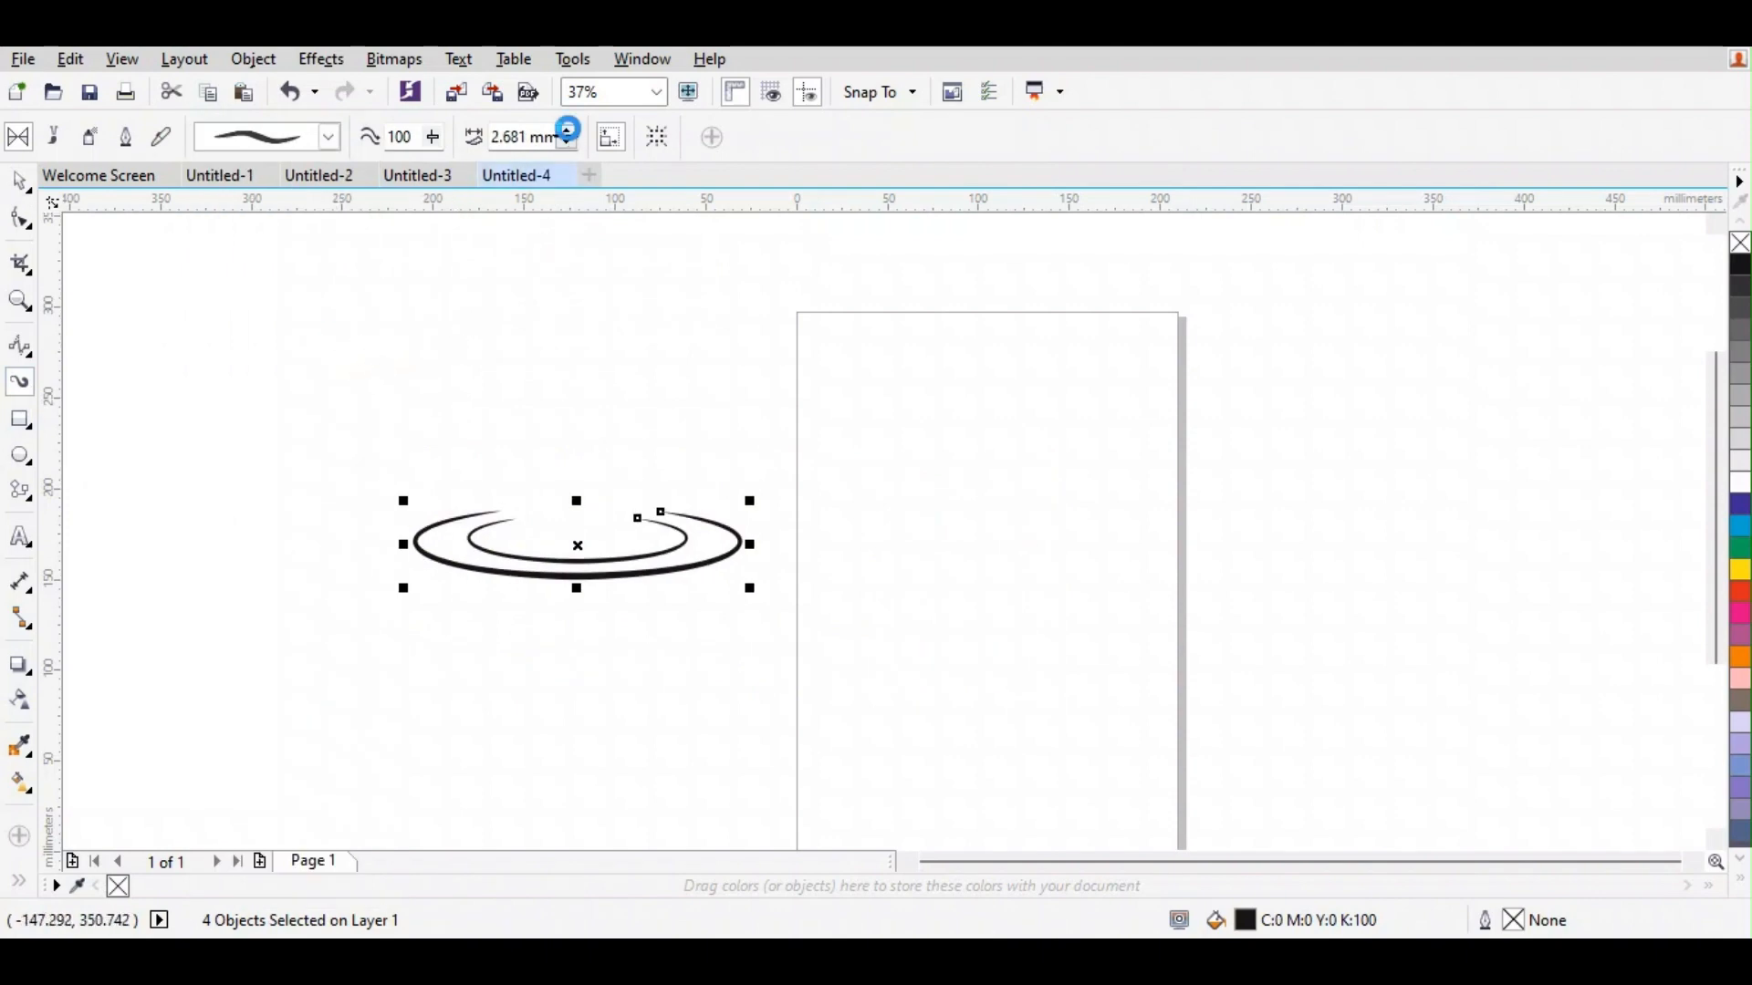
scroll(567, 131, "down", 10)
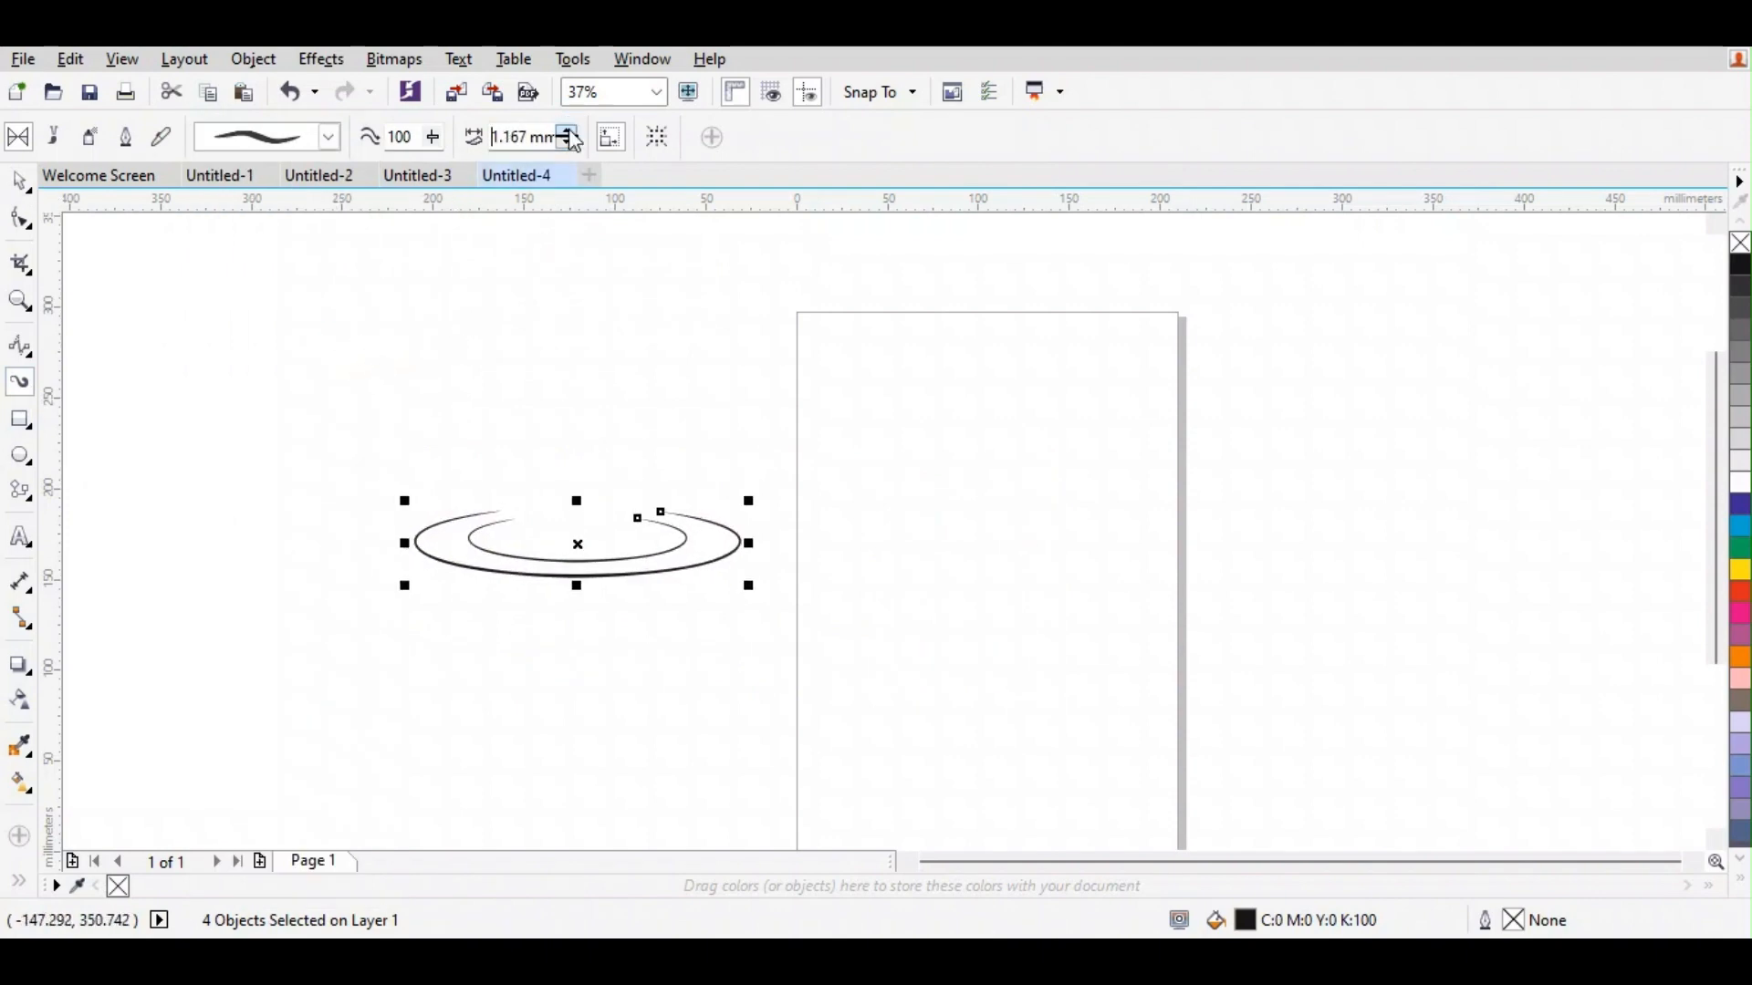
scroll(566, 131, "down", 2)
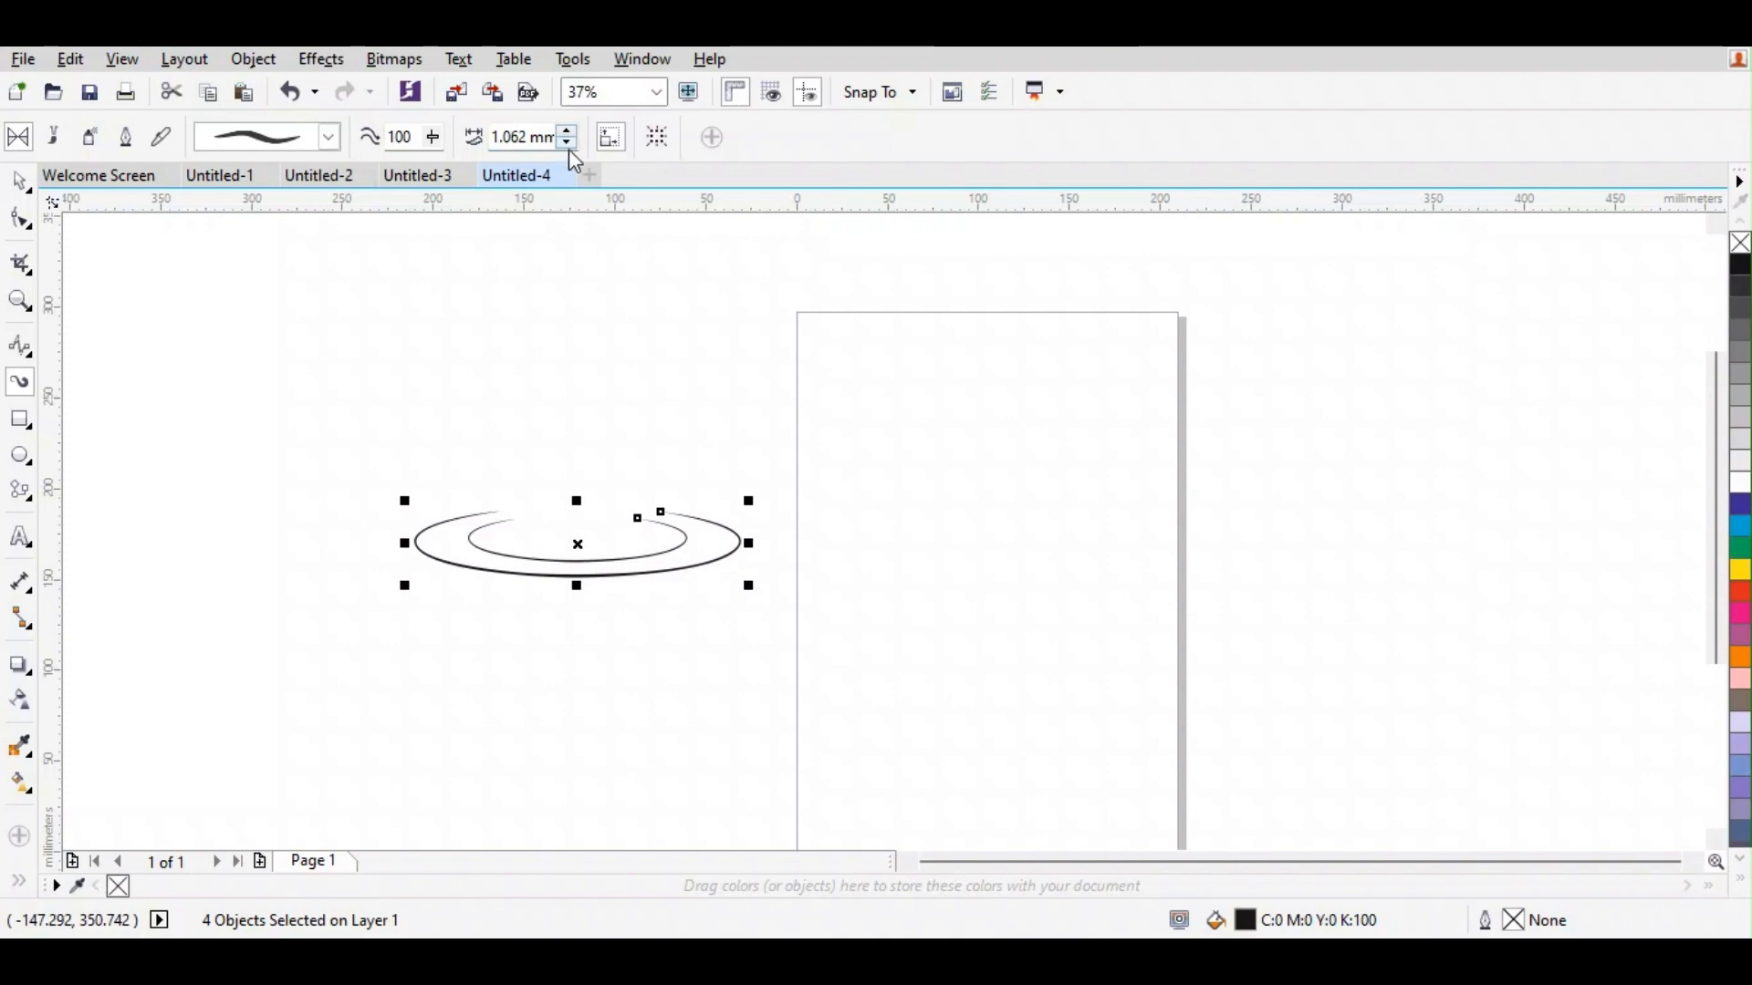
- Set the Artistic Media stroke width of both arcs to 3.762 mm
scroll(569, 148, "down", 2)
scroll(568, 137, "up", 5)
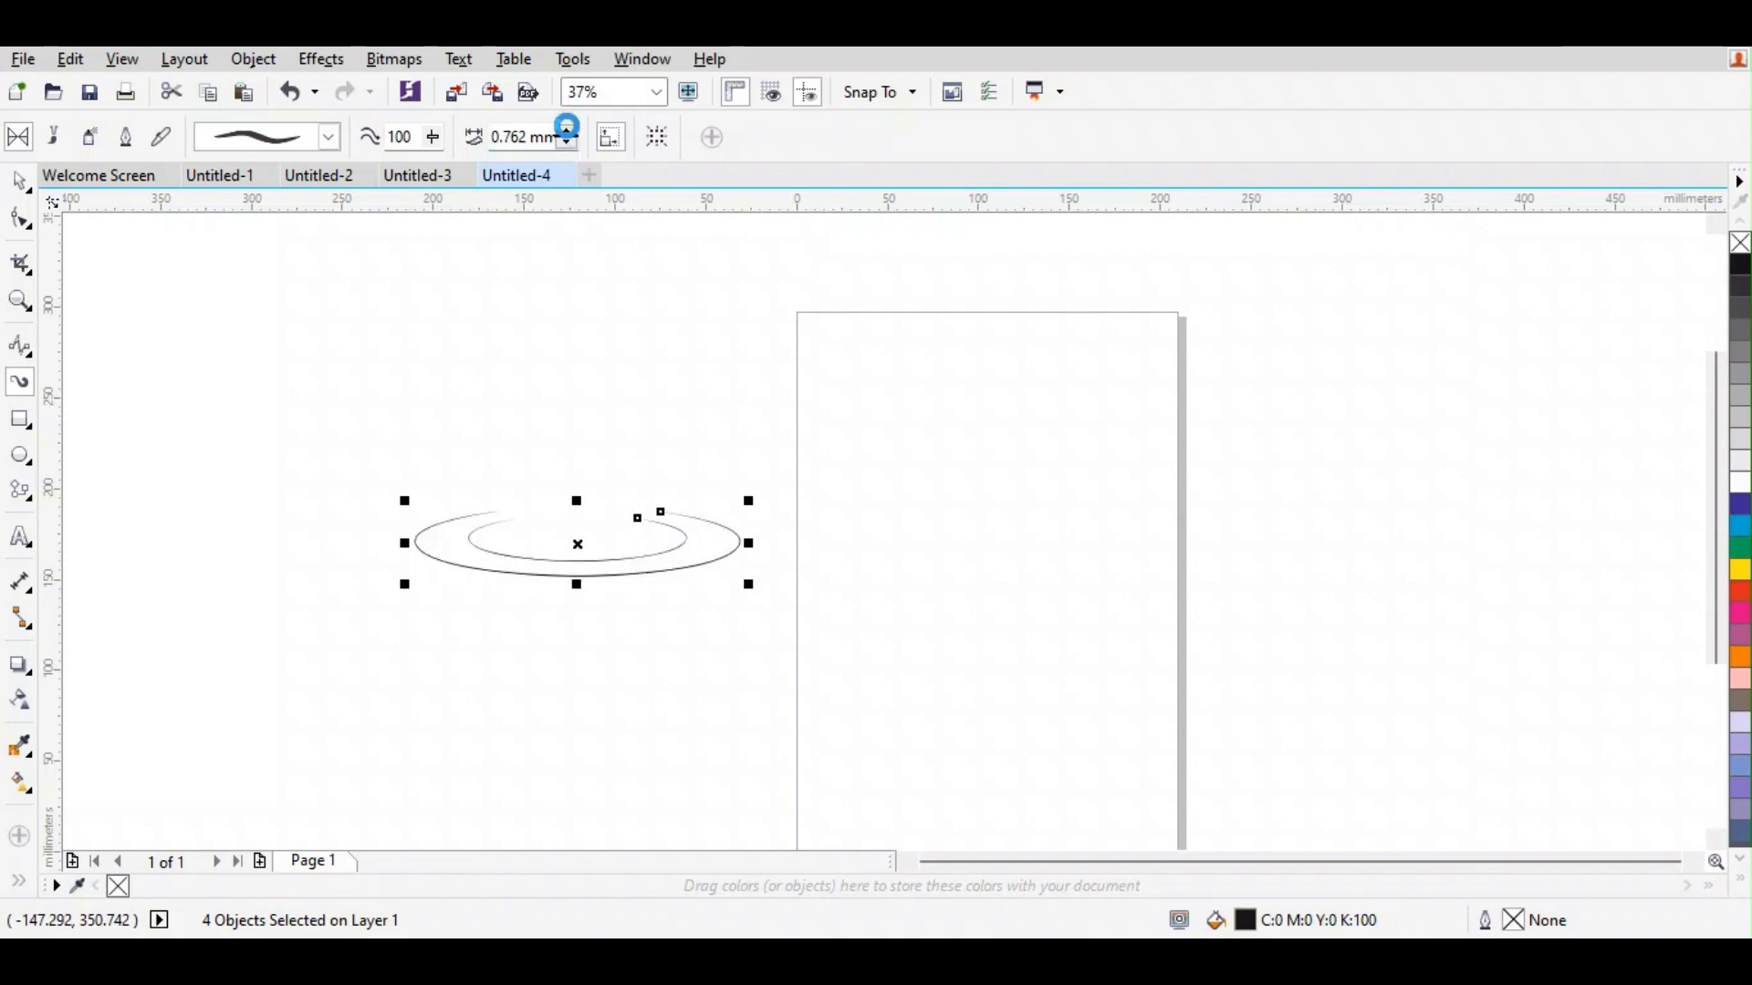
scroll(582, 139, "up", 1)
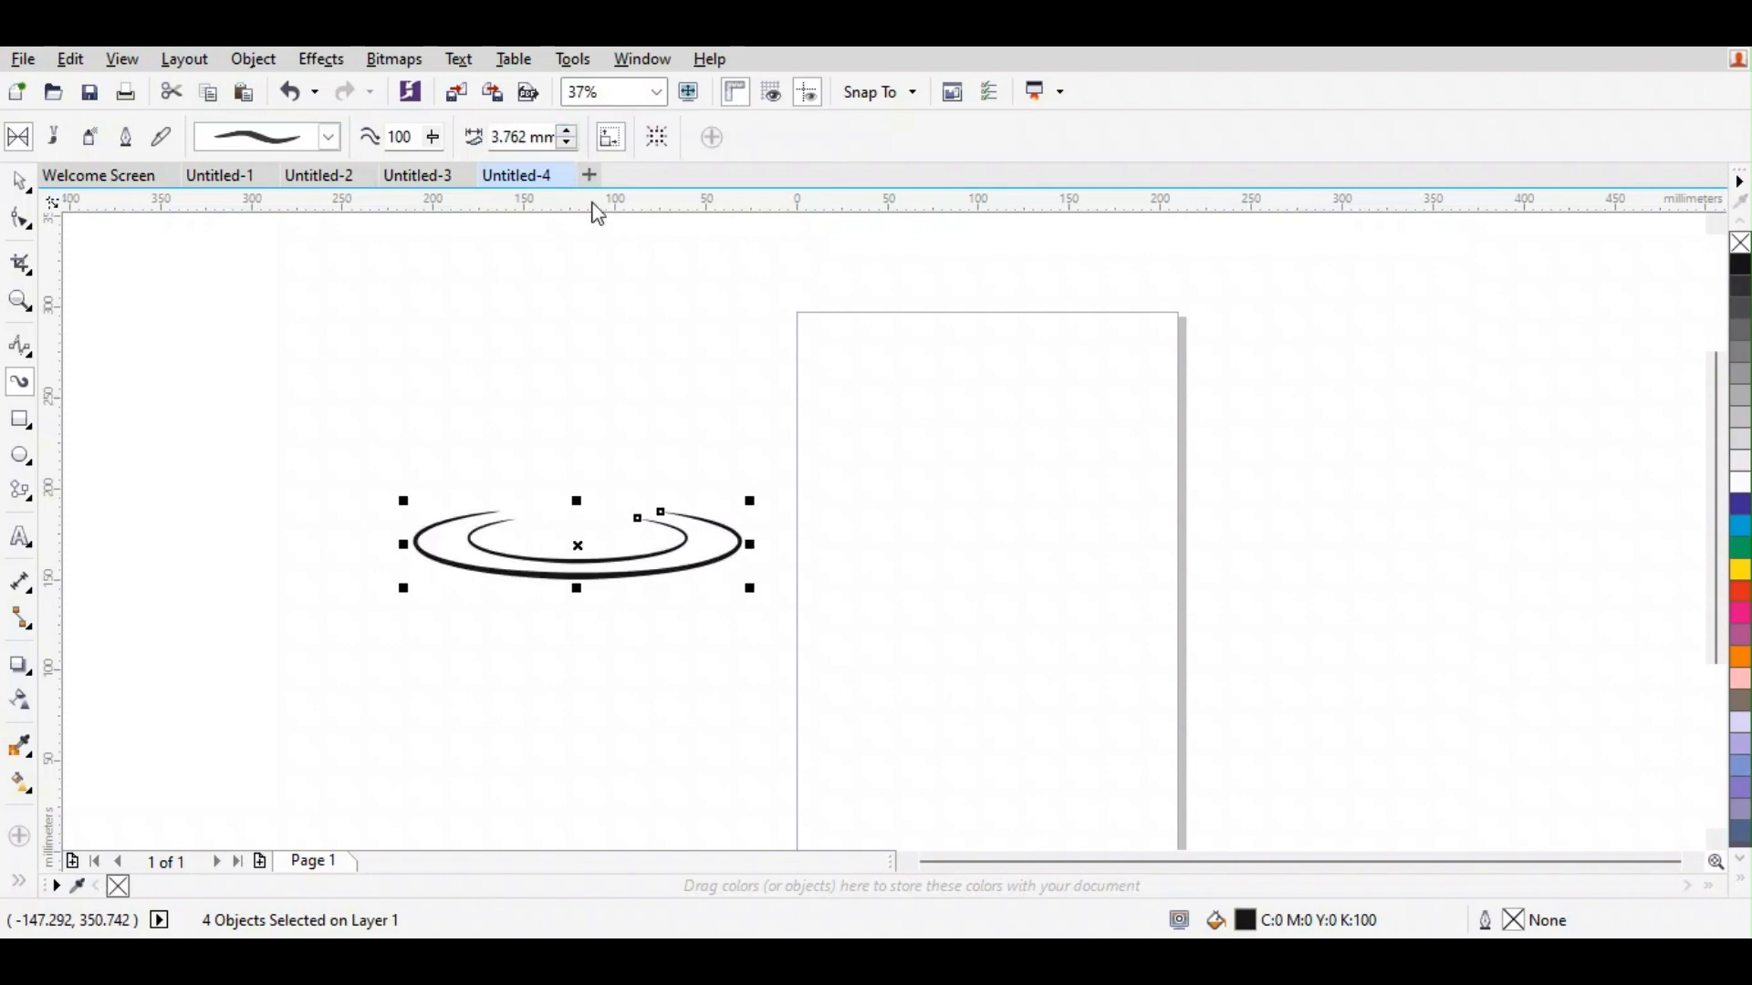
left_click(23, 182)
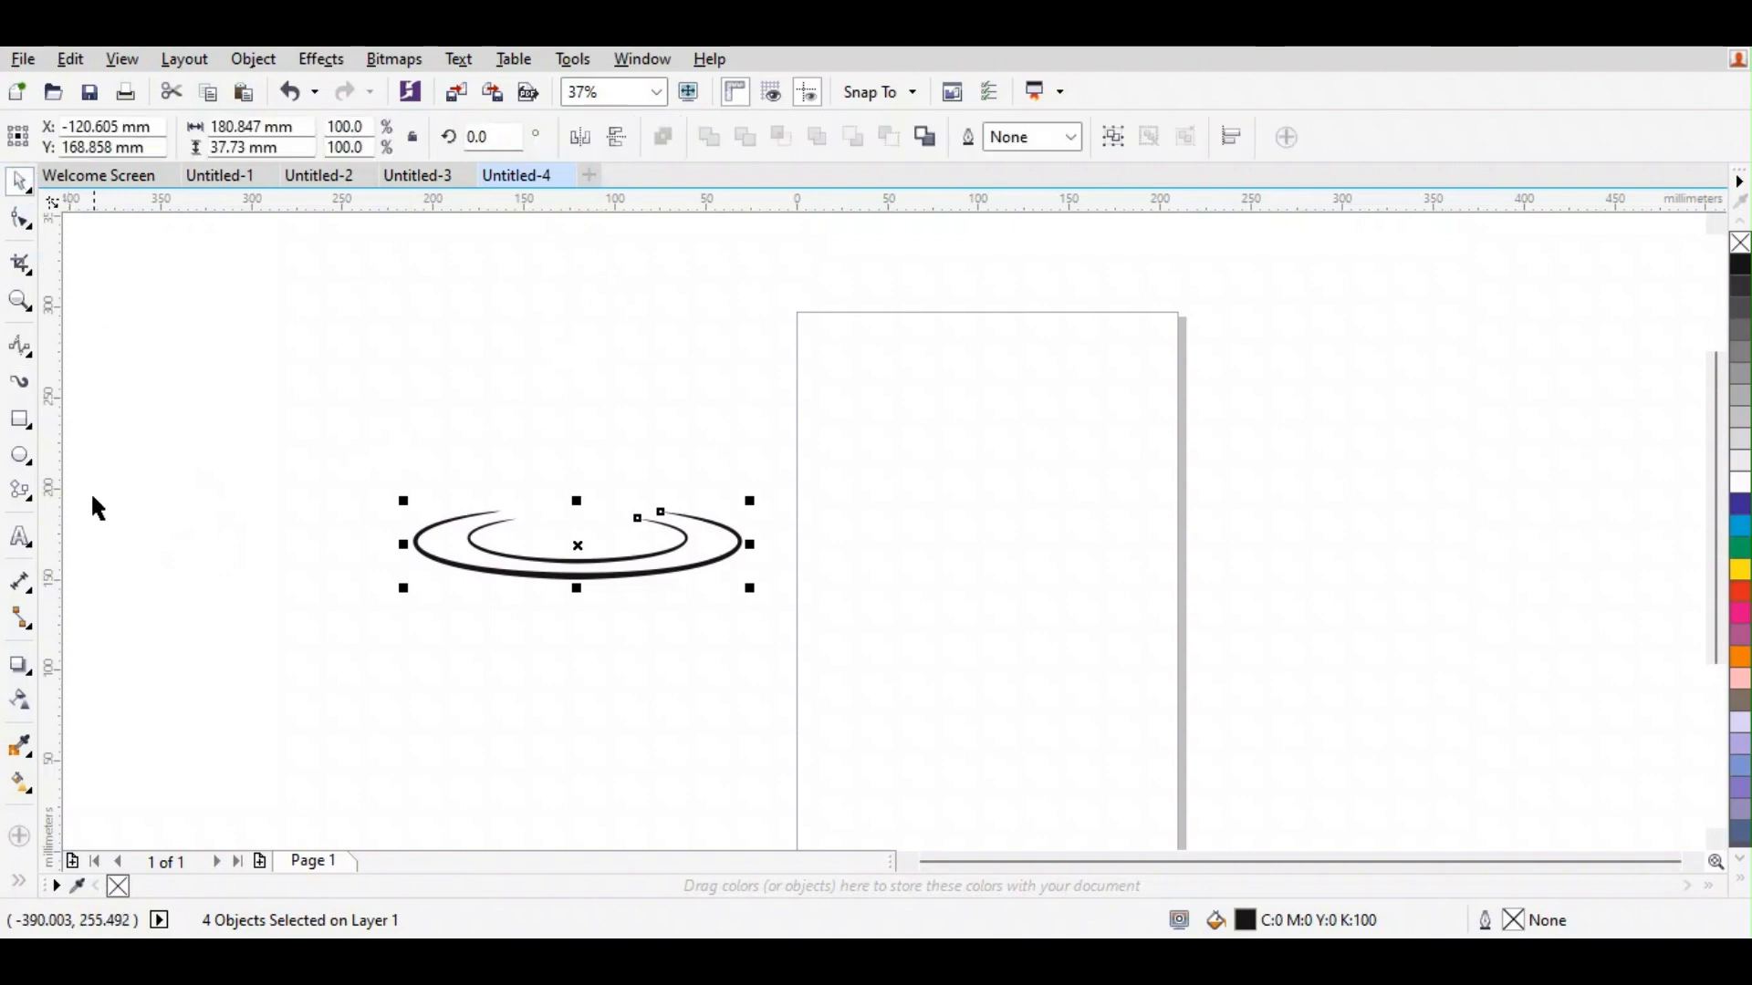
- Draw an upright ellipse about 80 × 95 mm on the page and a flat ellipse about 80 × 7 mm across its middle
left_click(30, 461)
left_click_drag(910, 470, 1062, 646)
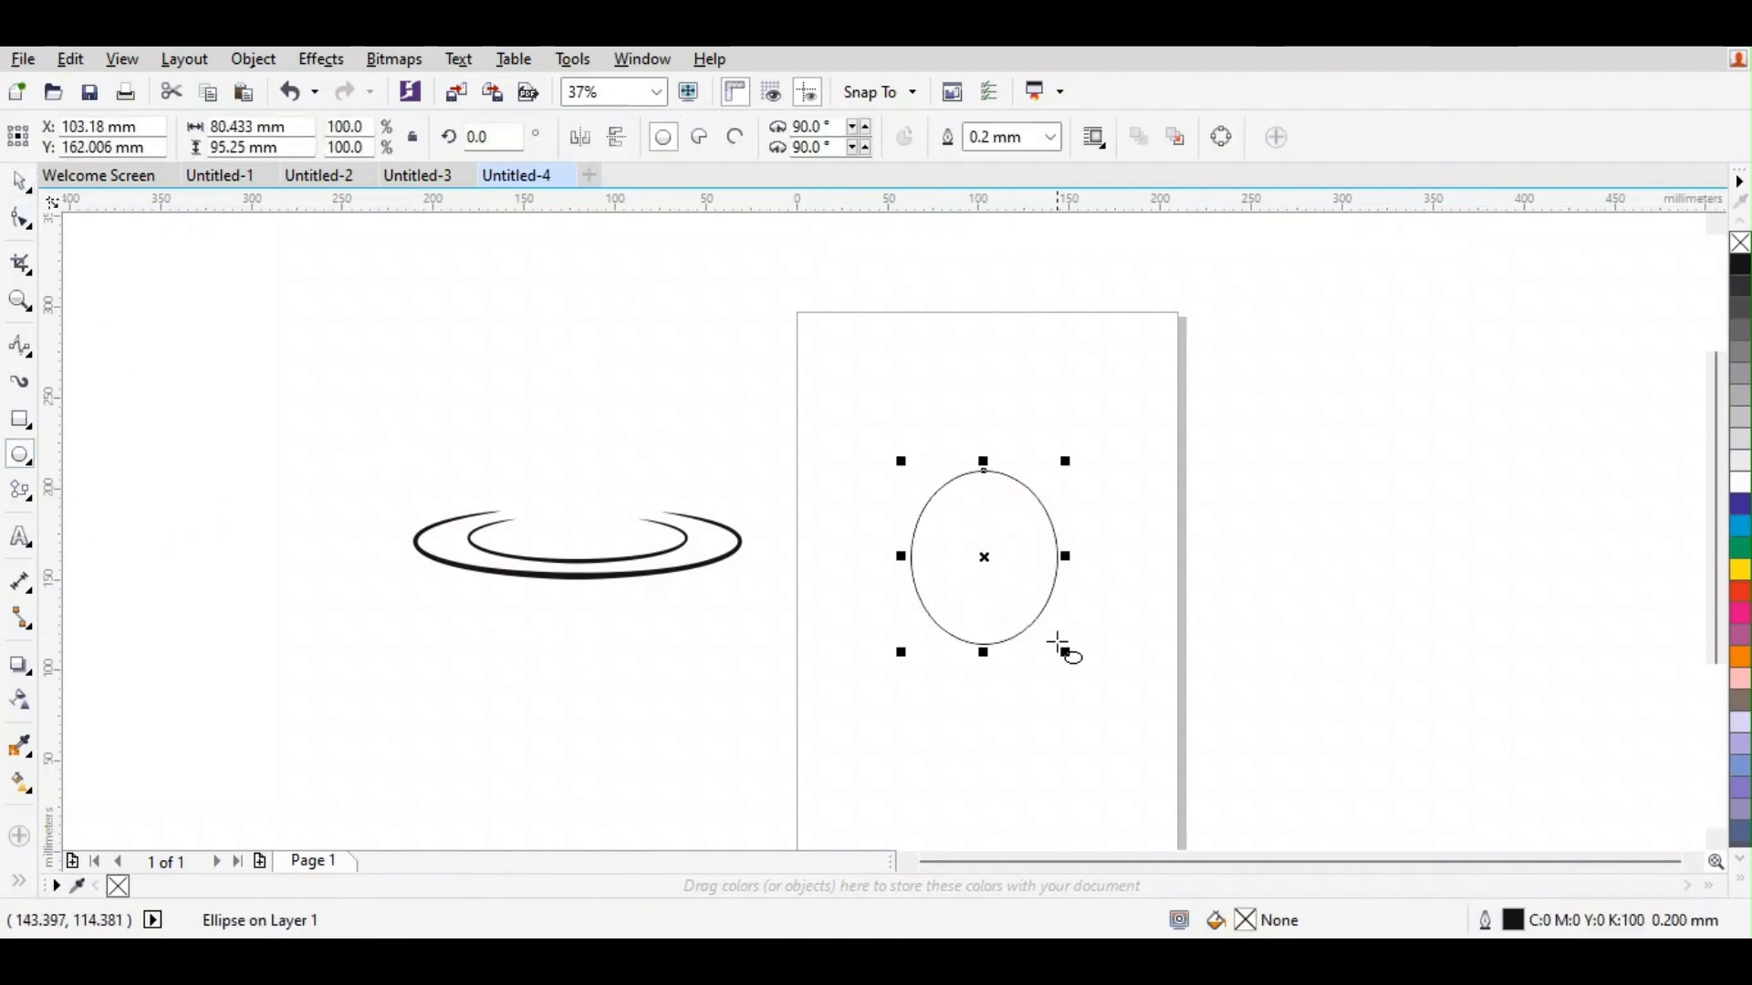
left_click_drag(910, 555, 1057, 568)
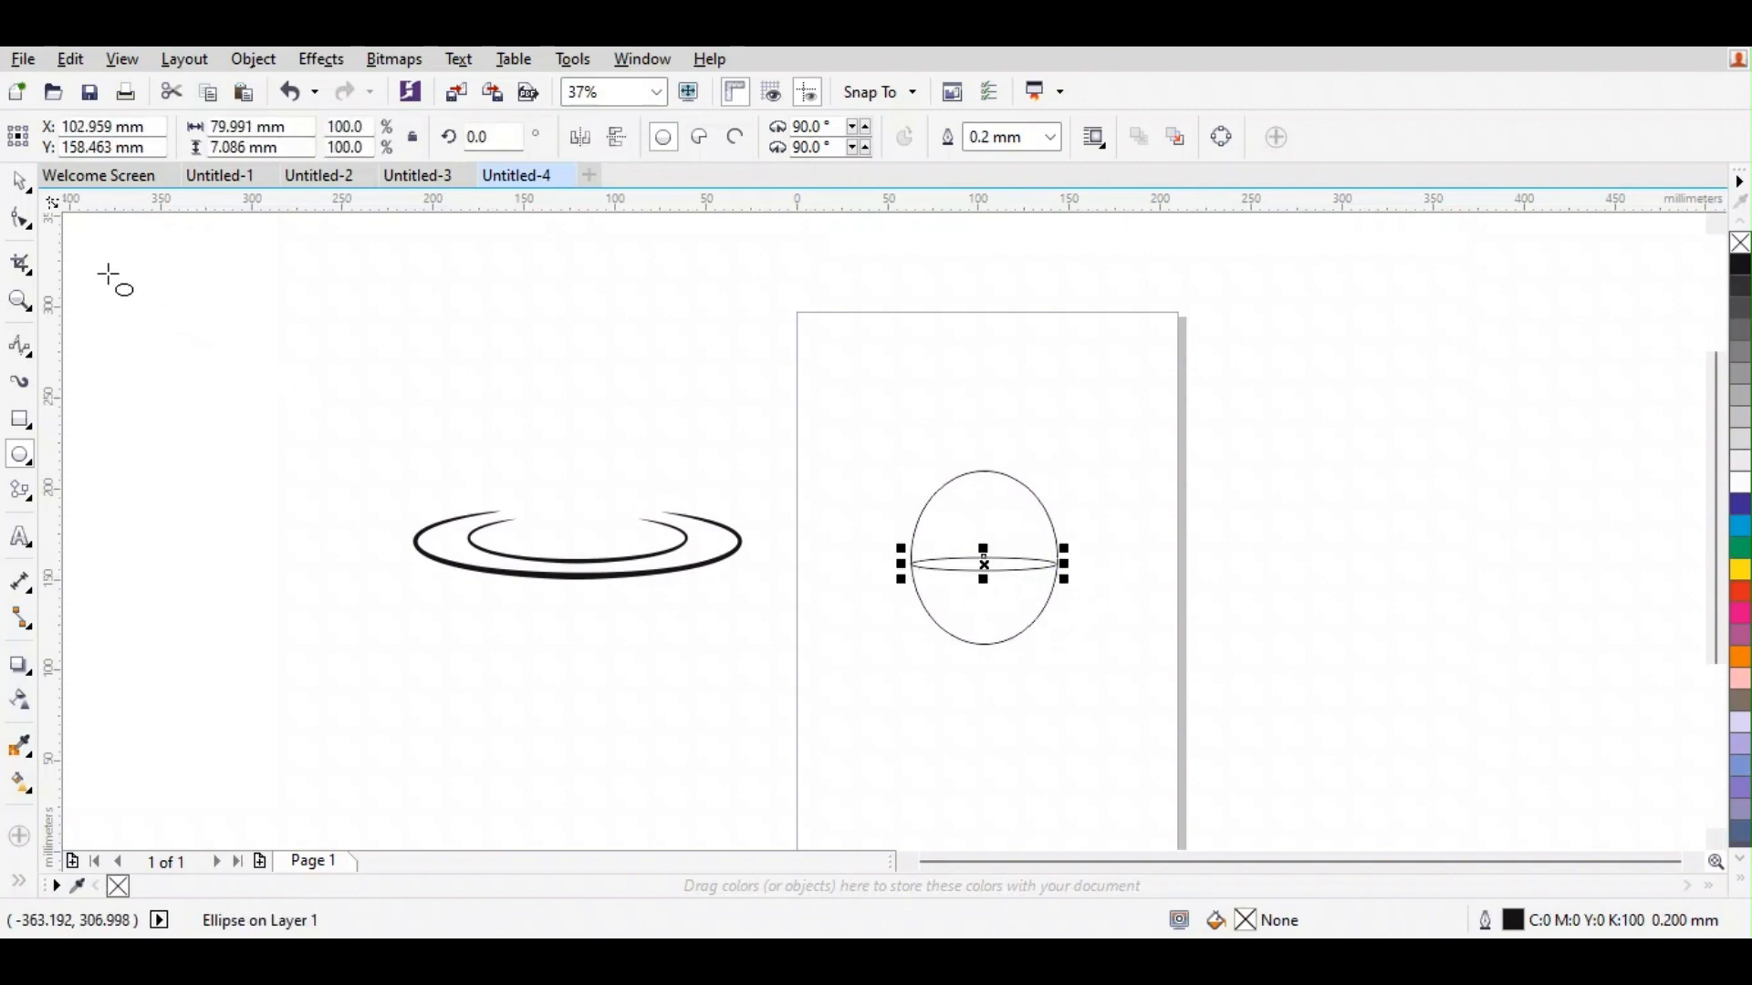
left_click(19, 183)
scroll(1003, 570, "up", 2)
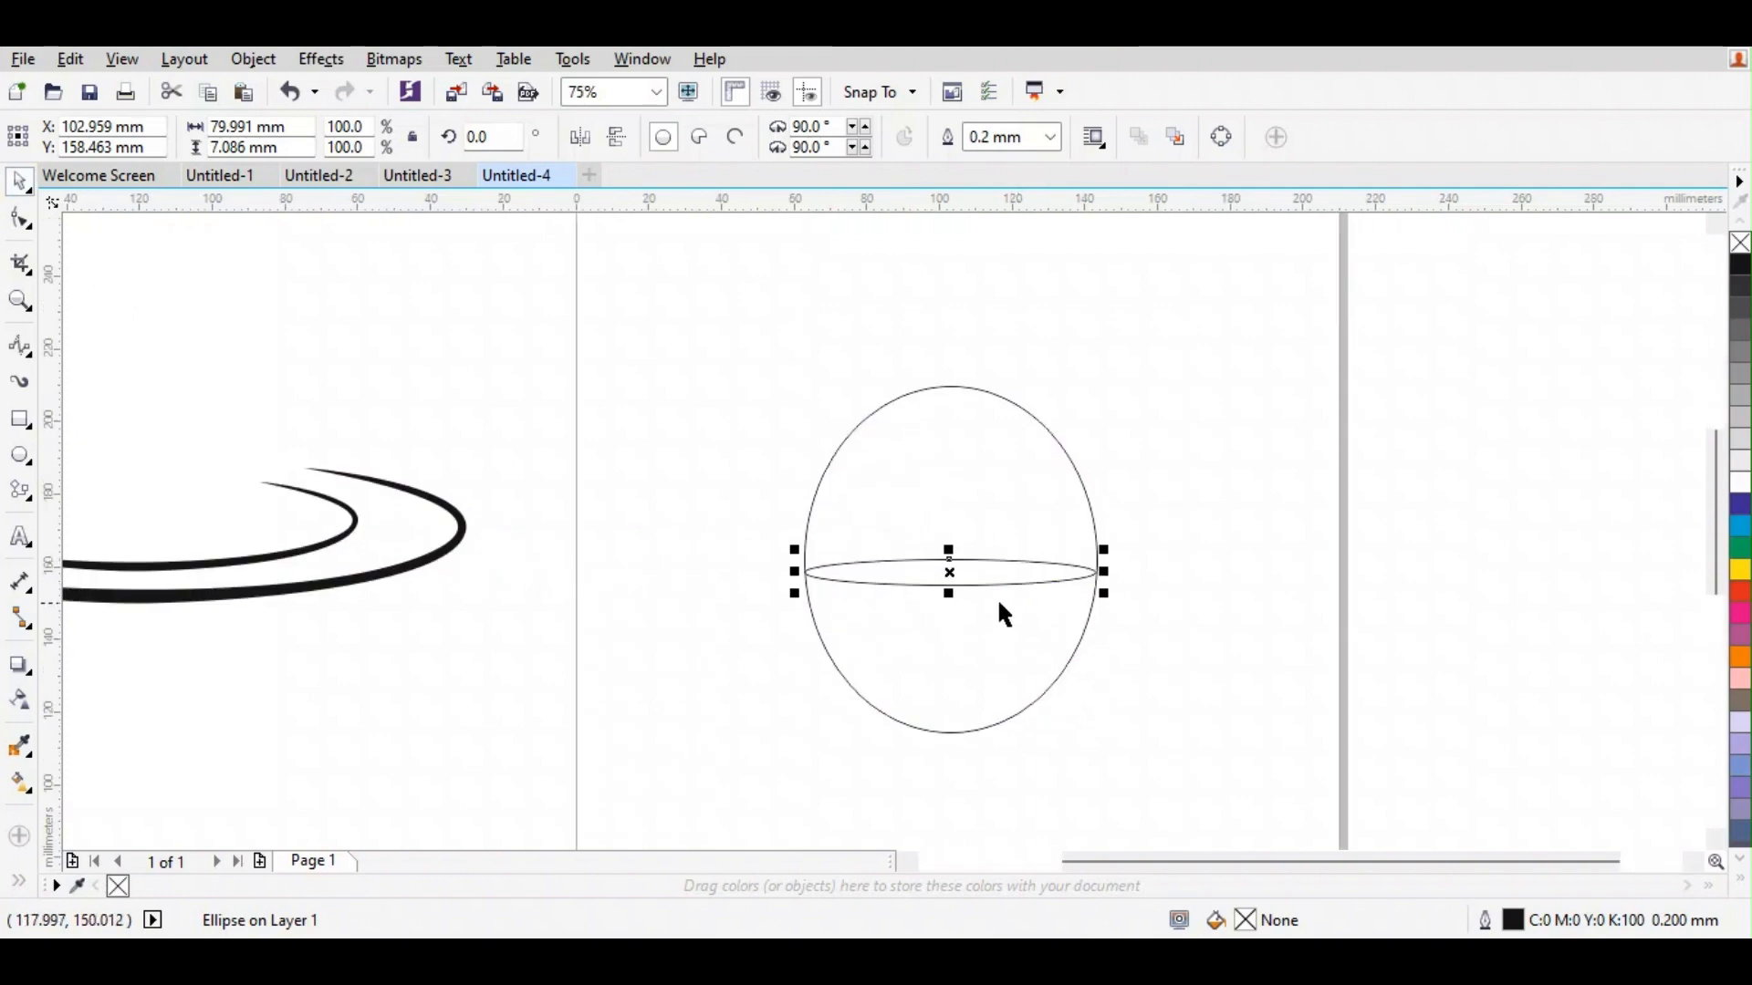
key("Escape")
- Stretch both ends of the flat ellipse to meet the upright ellipse's outline, making it about 80.2 mm wide
scroll(1185, 555, "up", 1)
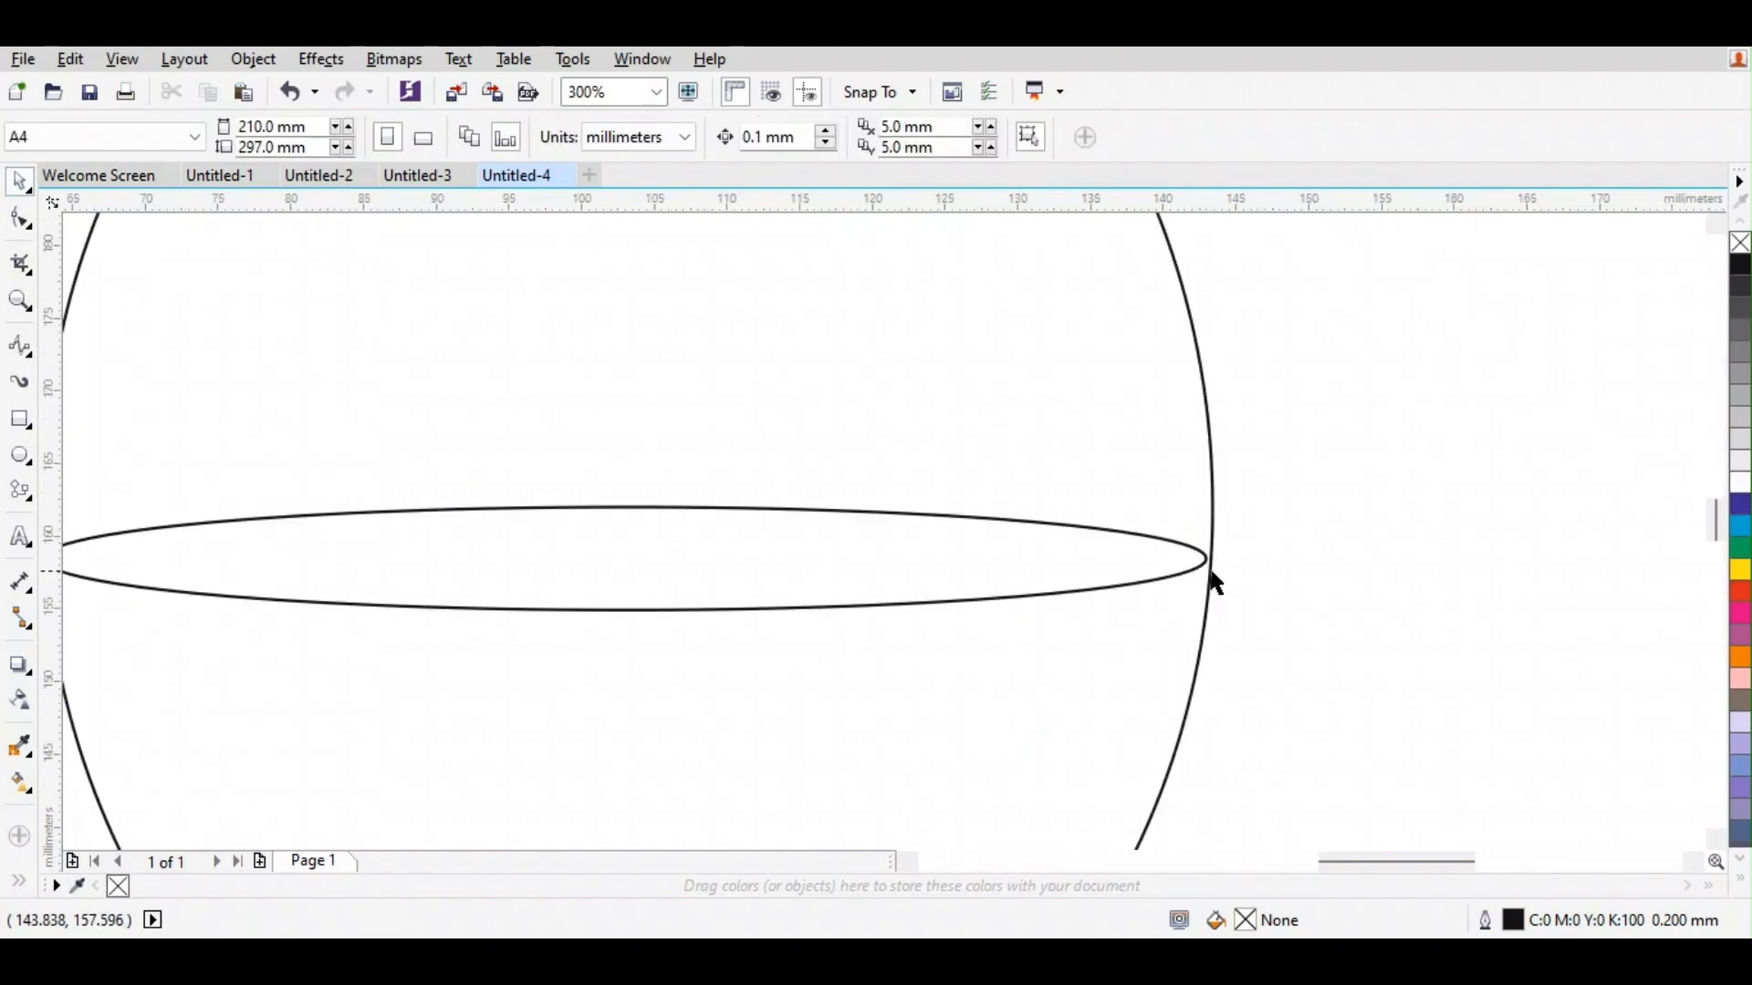
left_click(1198, 573)
left_click_drag(1208, 560, 1225, 558)
scroll(1042, 631, "down", 2)
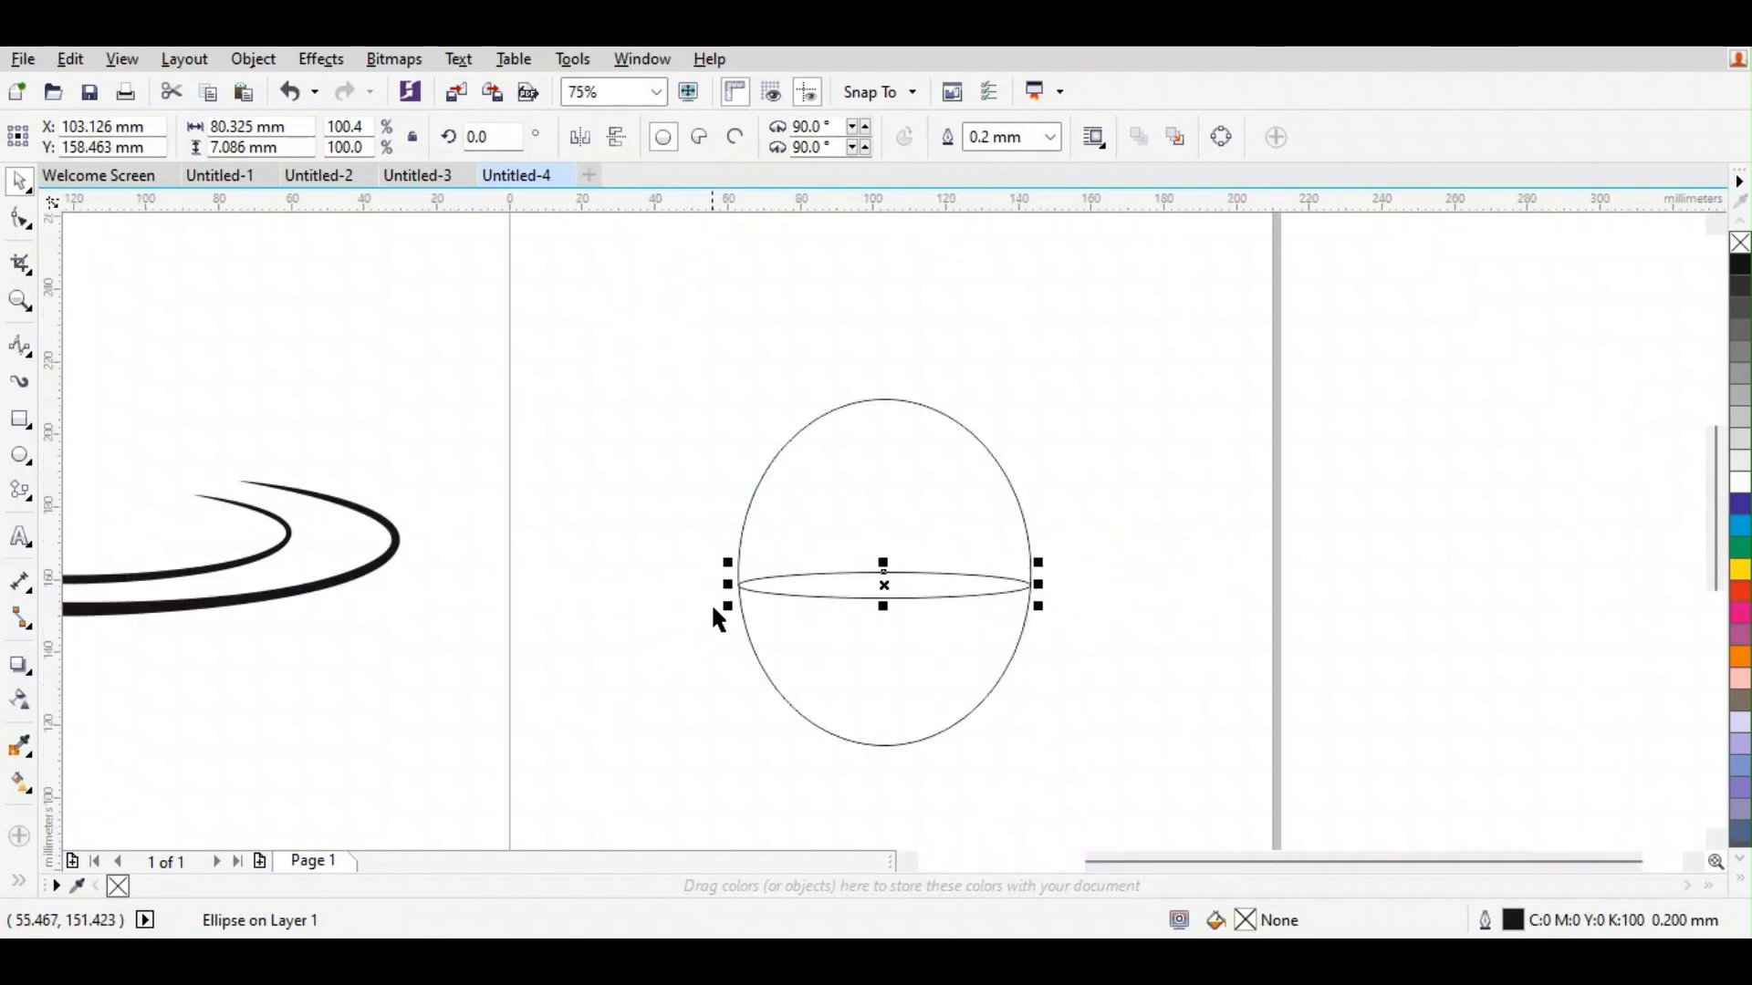
scroll(715, 619, "up", 4)
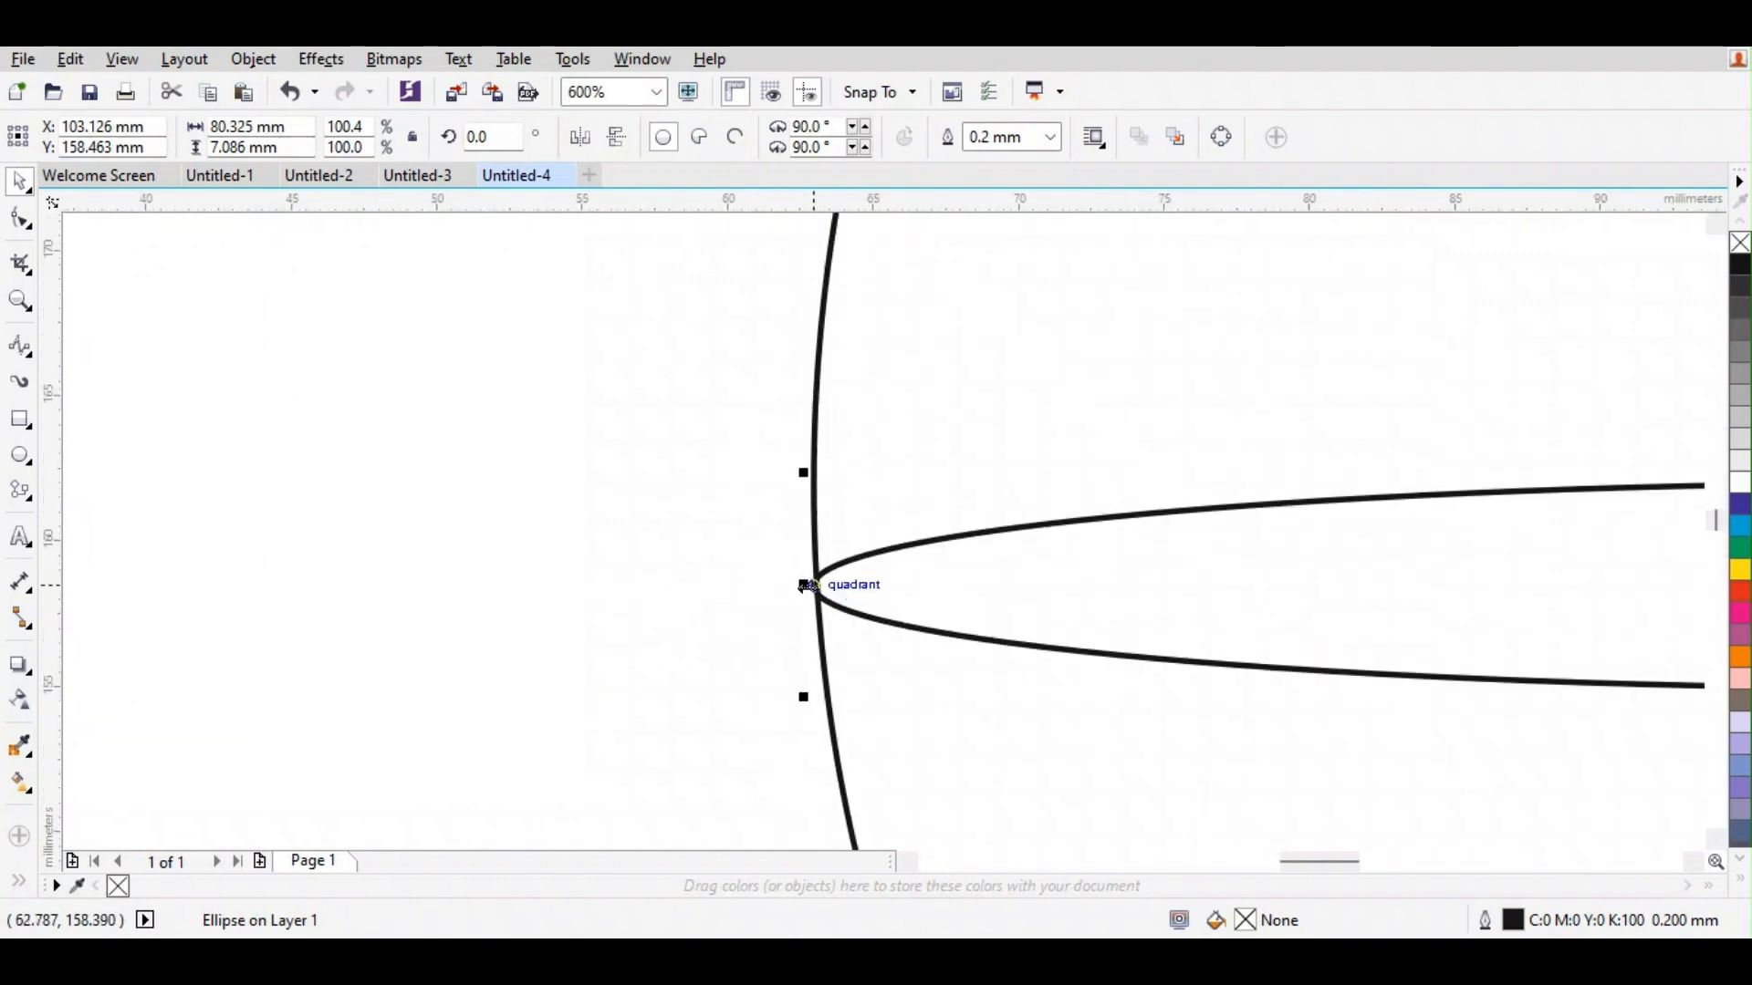
mouse_move(806, 585)
left_mouse_down()
mouse_move(845, 598)
mouse_move(818, 587)
left_mouse_up()
scroll(821, 586, "down", 4)
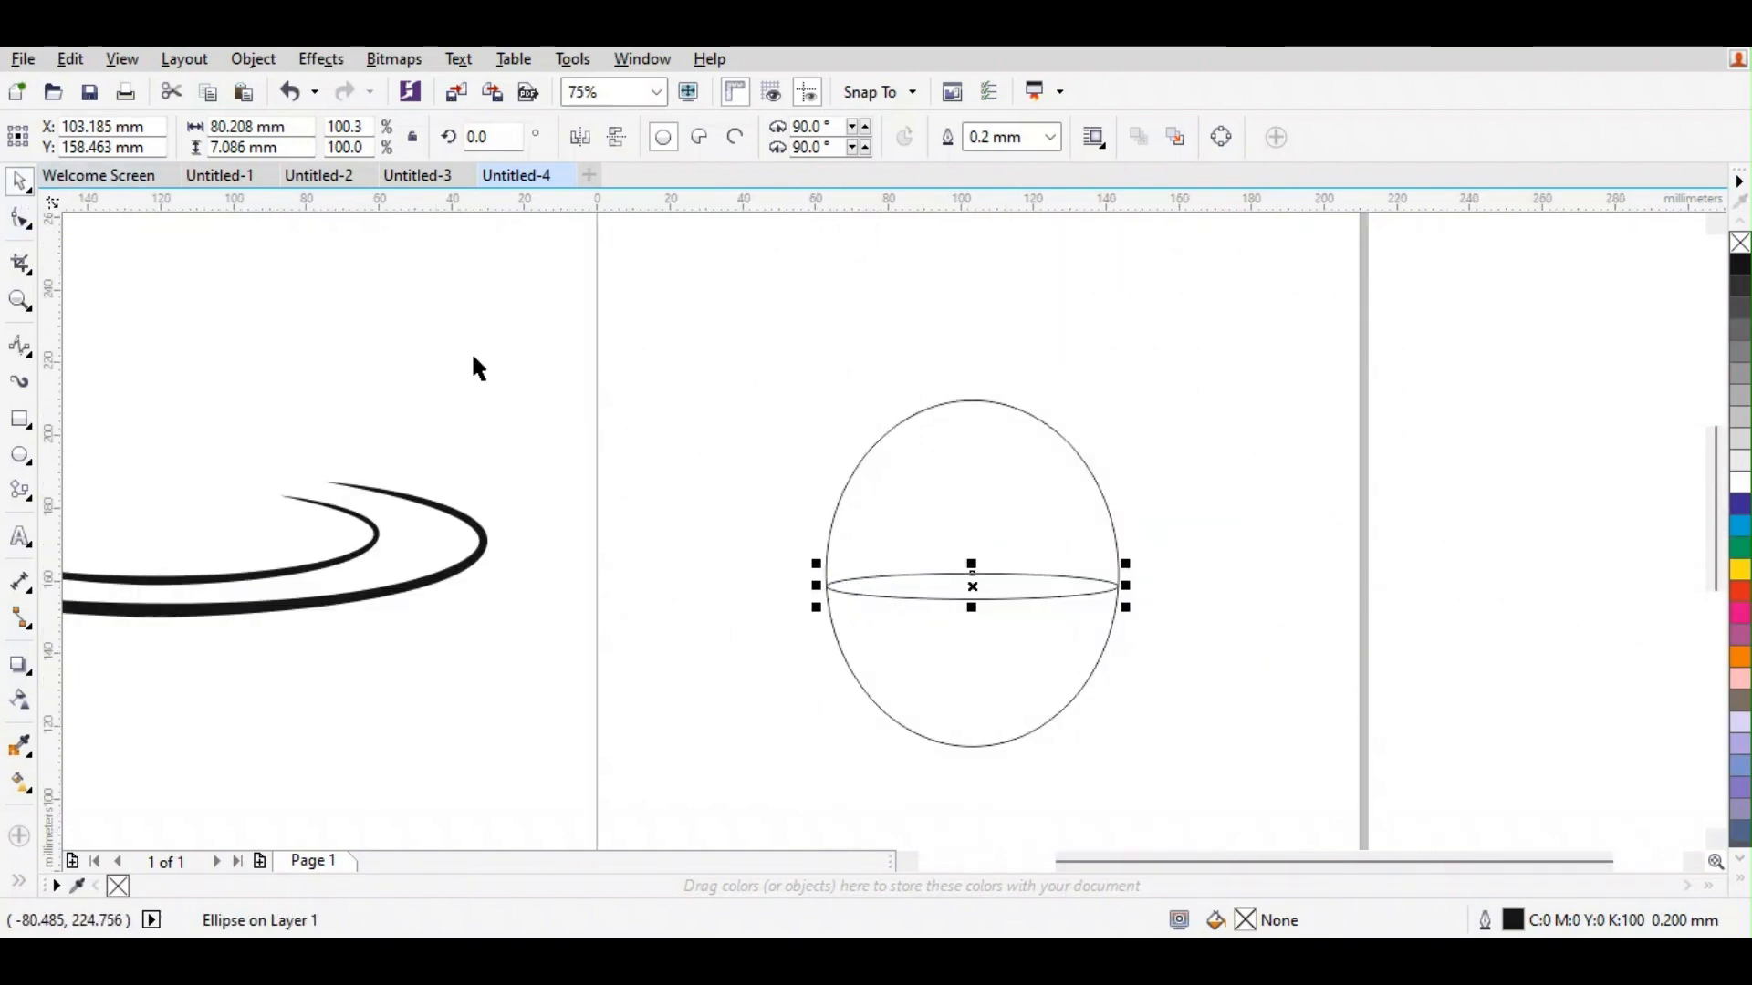
- Try to Smart Fill the part of the upright ellipse below the flat ellipse with cyan
left_click(725, 397)
scroll(725, 397, "down", 1)
scroll(822, 565, "up", 1)
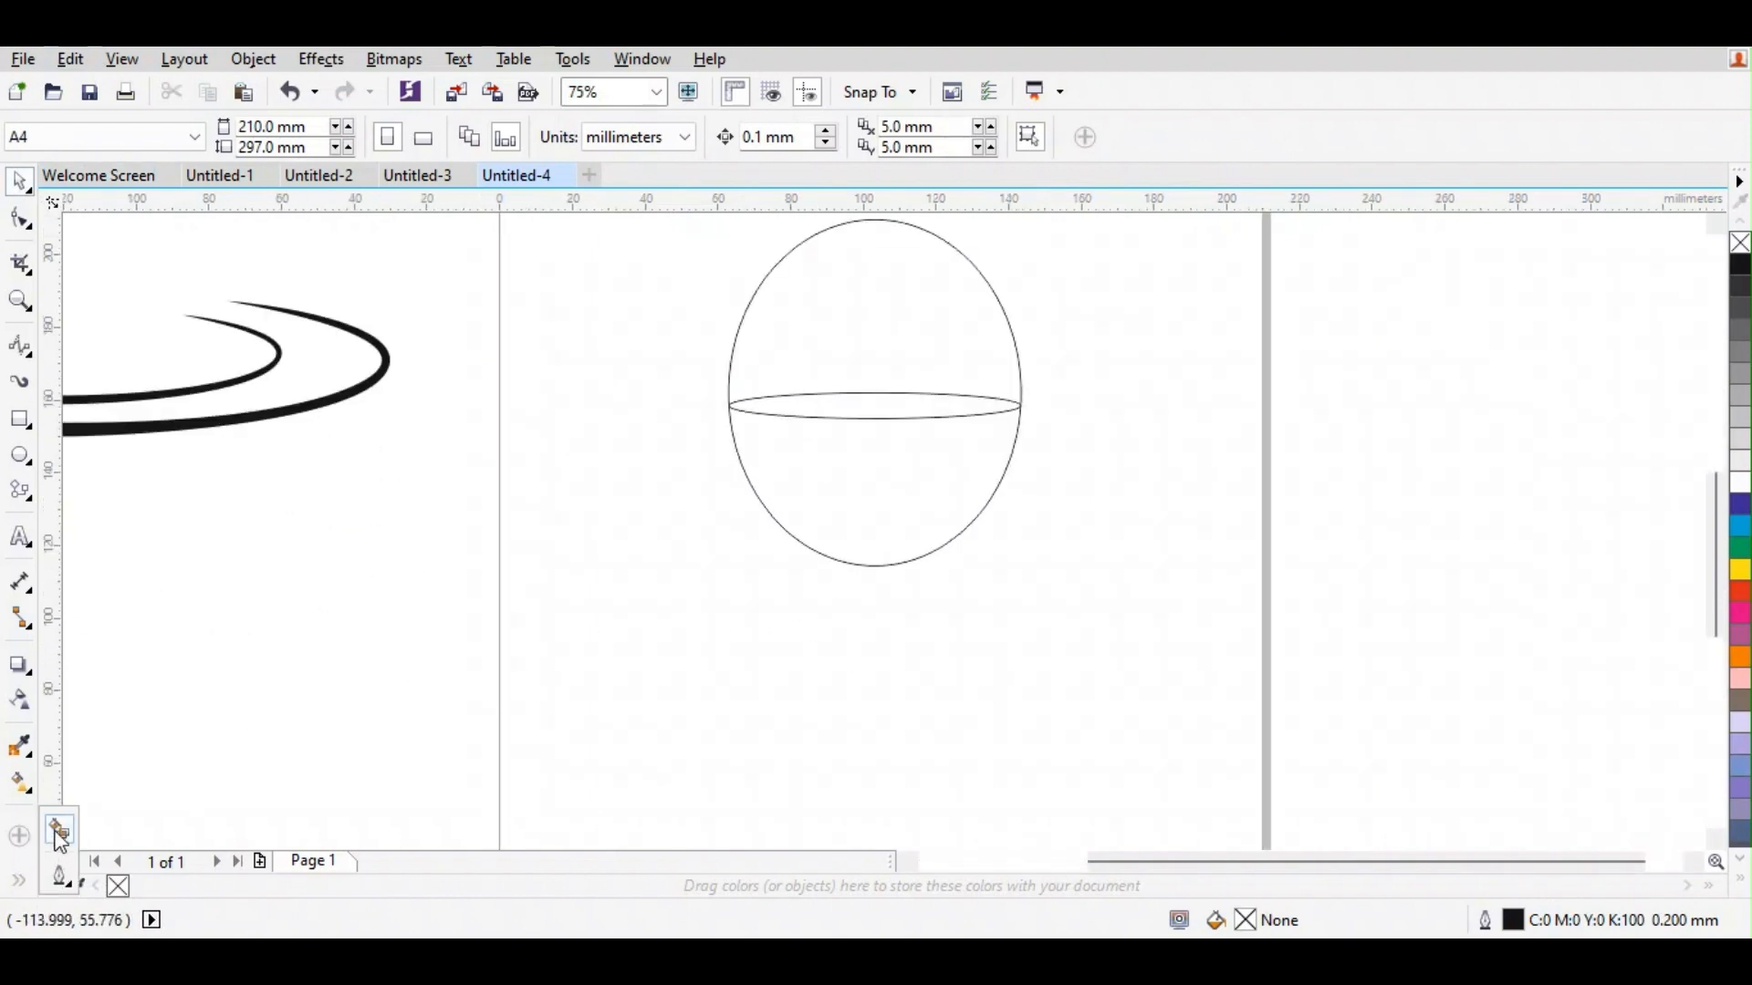
left_click(57, 832)
left_click(804, 476)
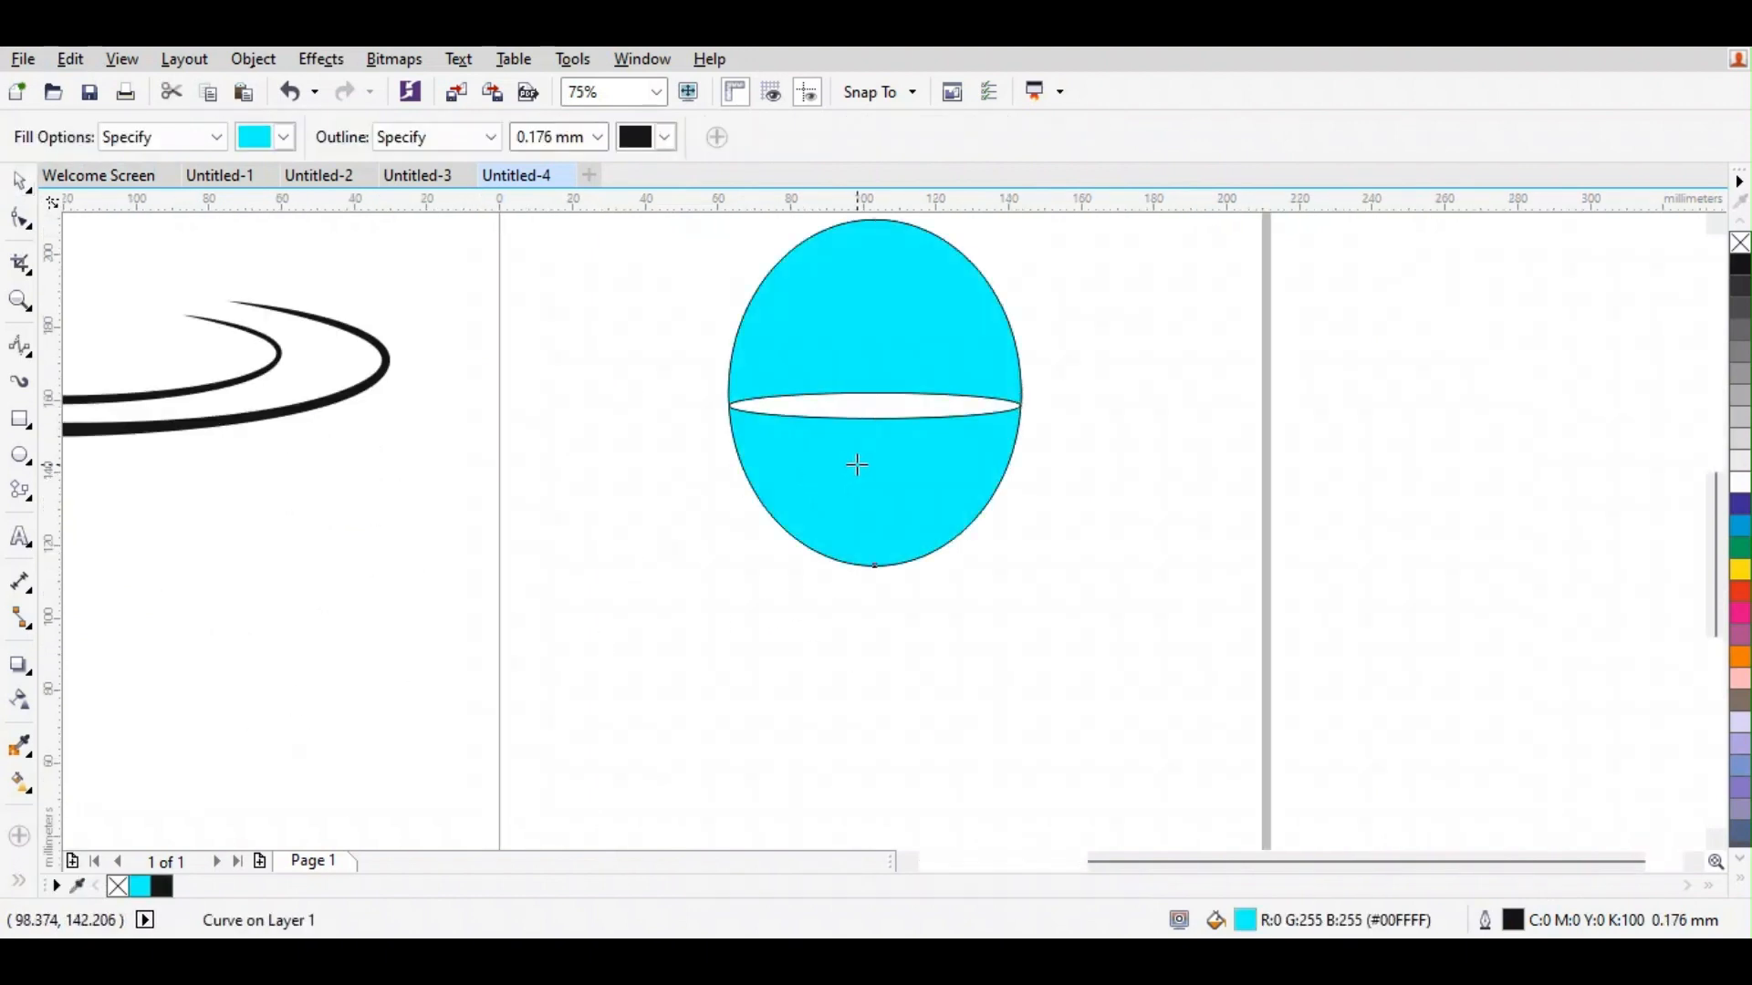
key("ctrl+z")
left_click(19, 181)
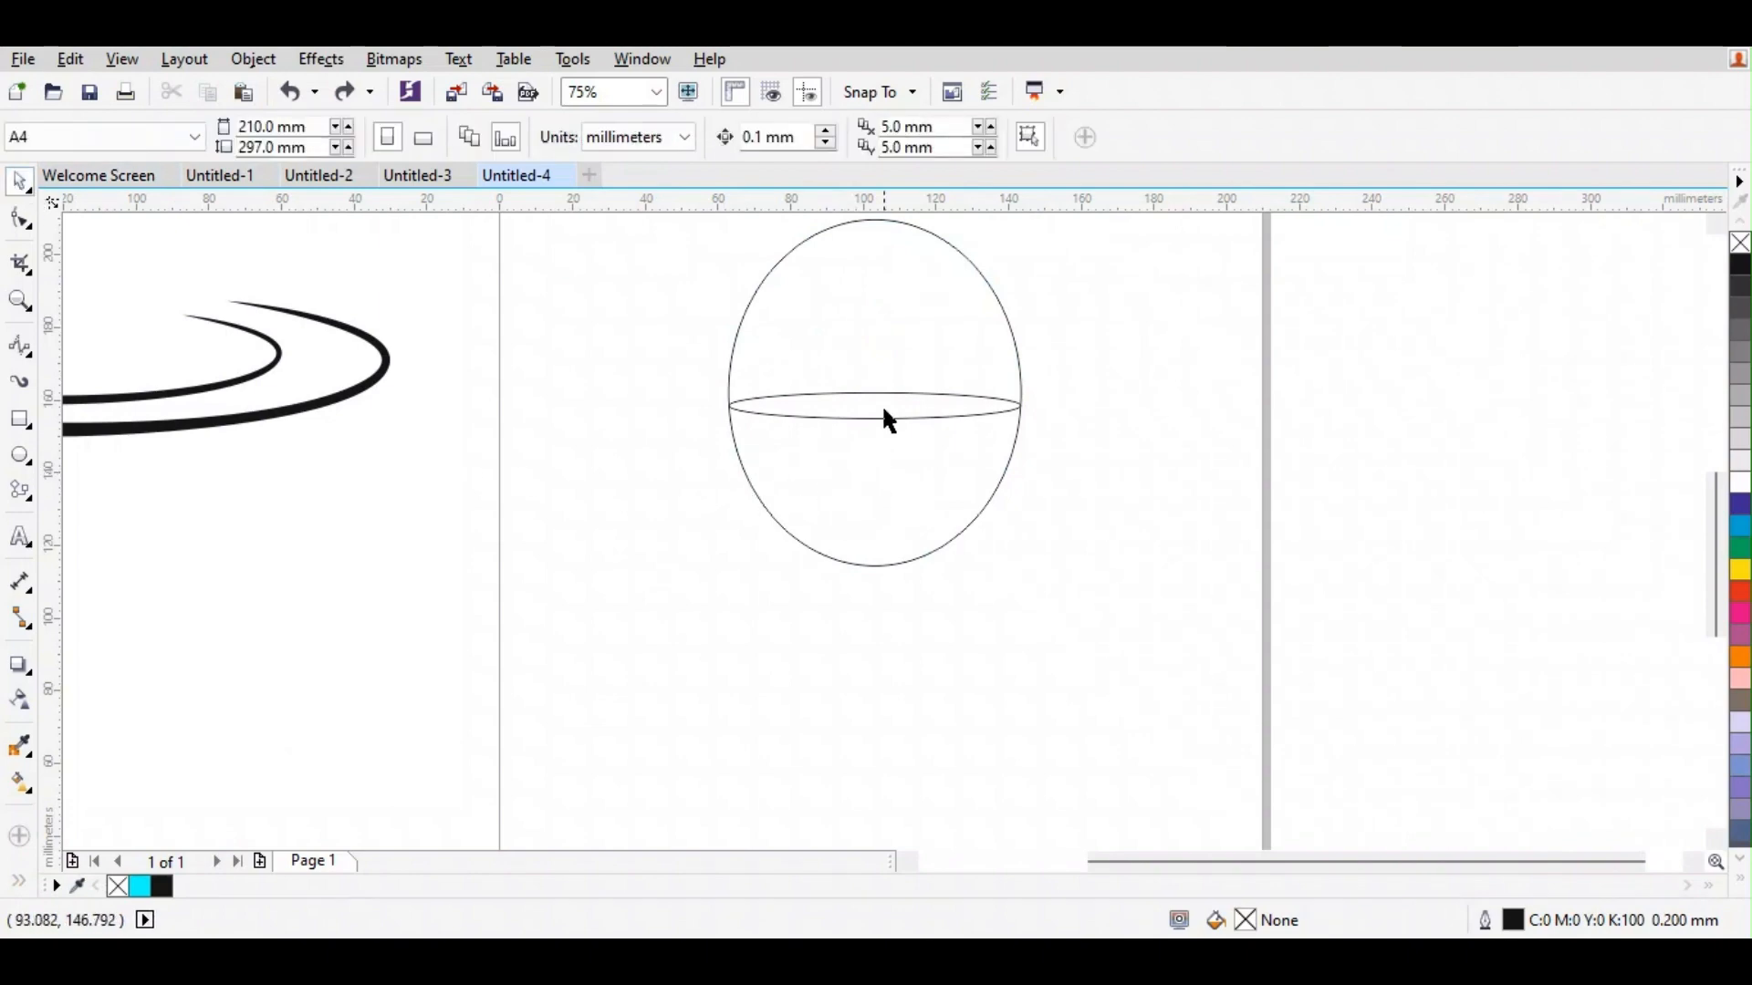
- Readjust both ends of the flat ellipse so they overlap the upright ellipse's outline, at a width of about 80.2 mm
scroll(883, 410, "up", 3)
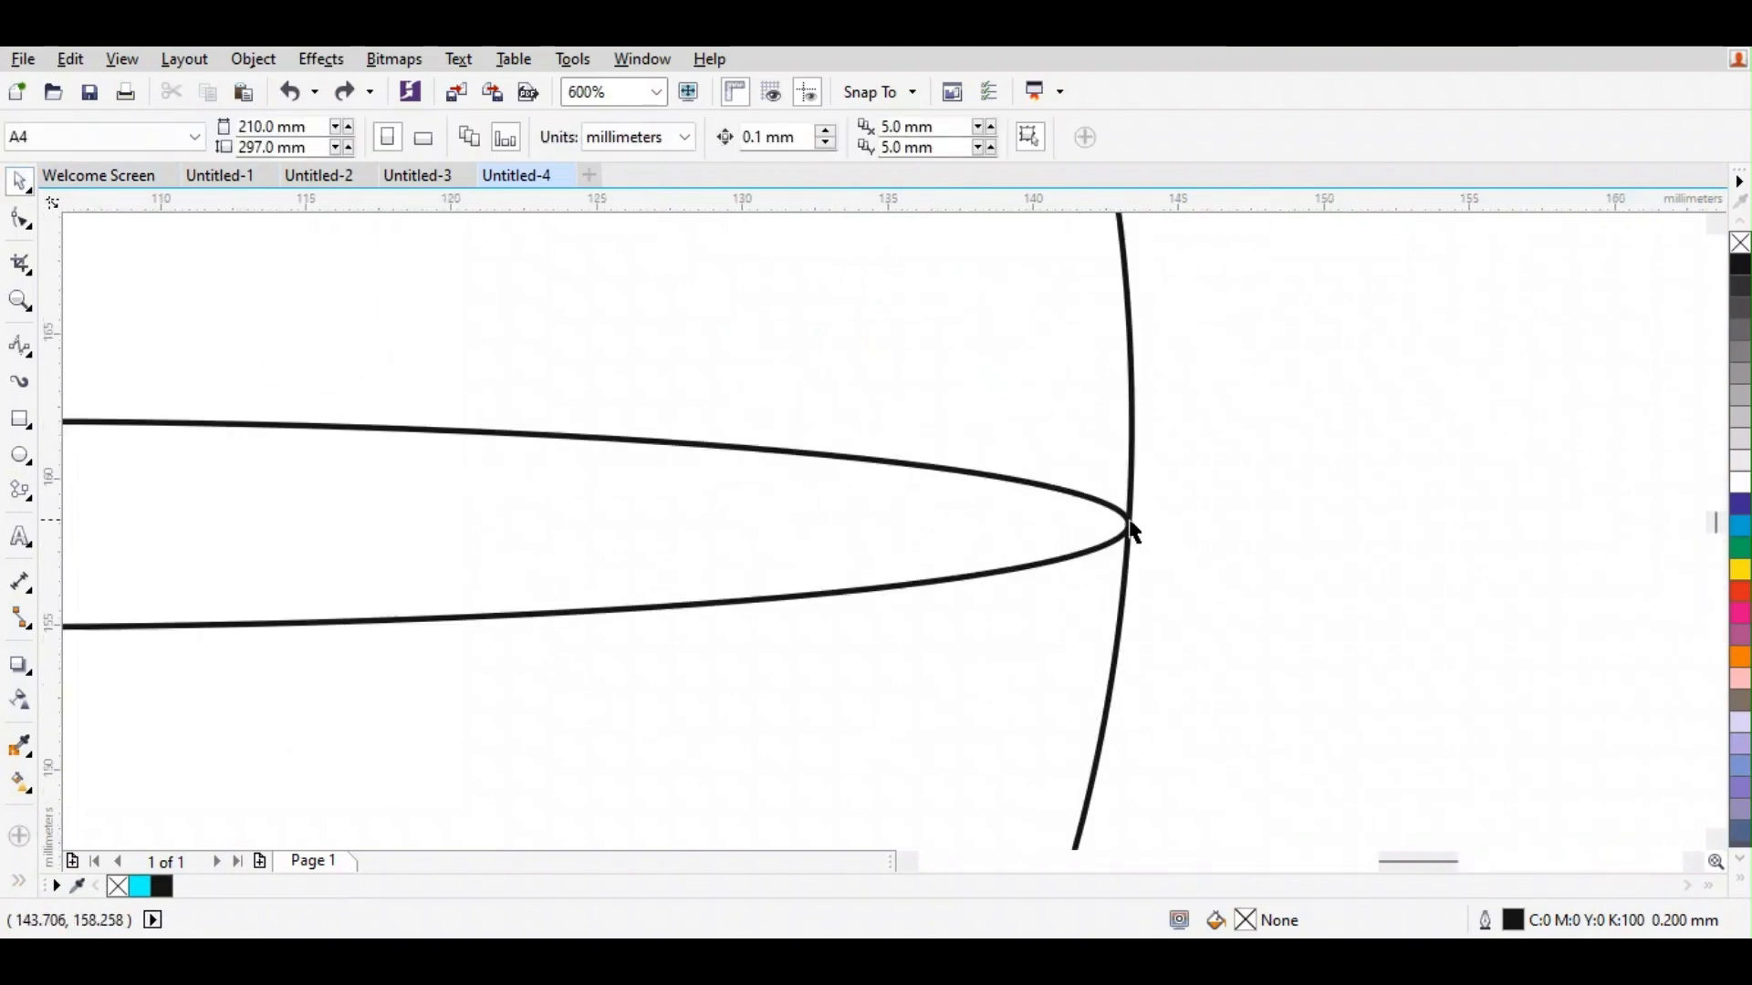
scroll(1124, 534, "down", 2)
scroll(538, 516, "up", 4)
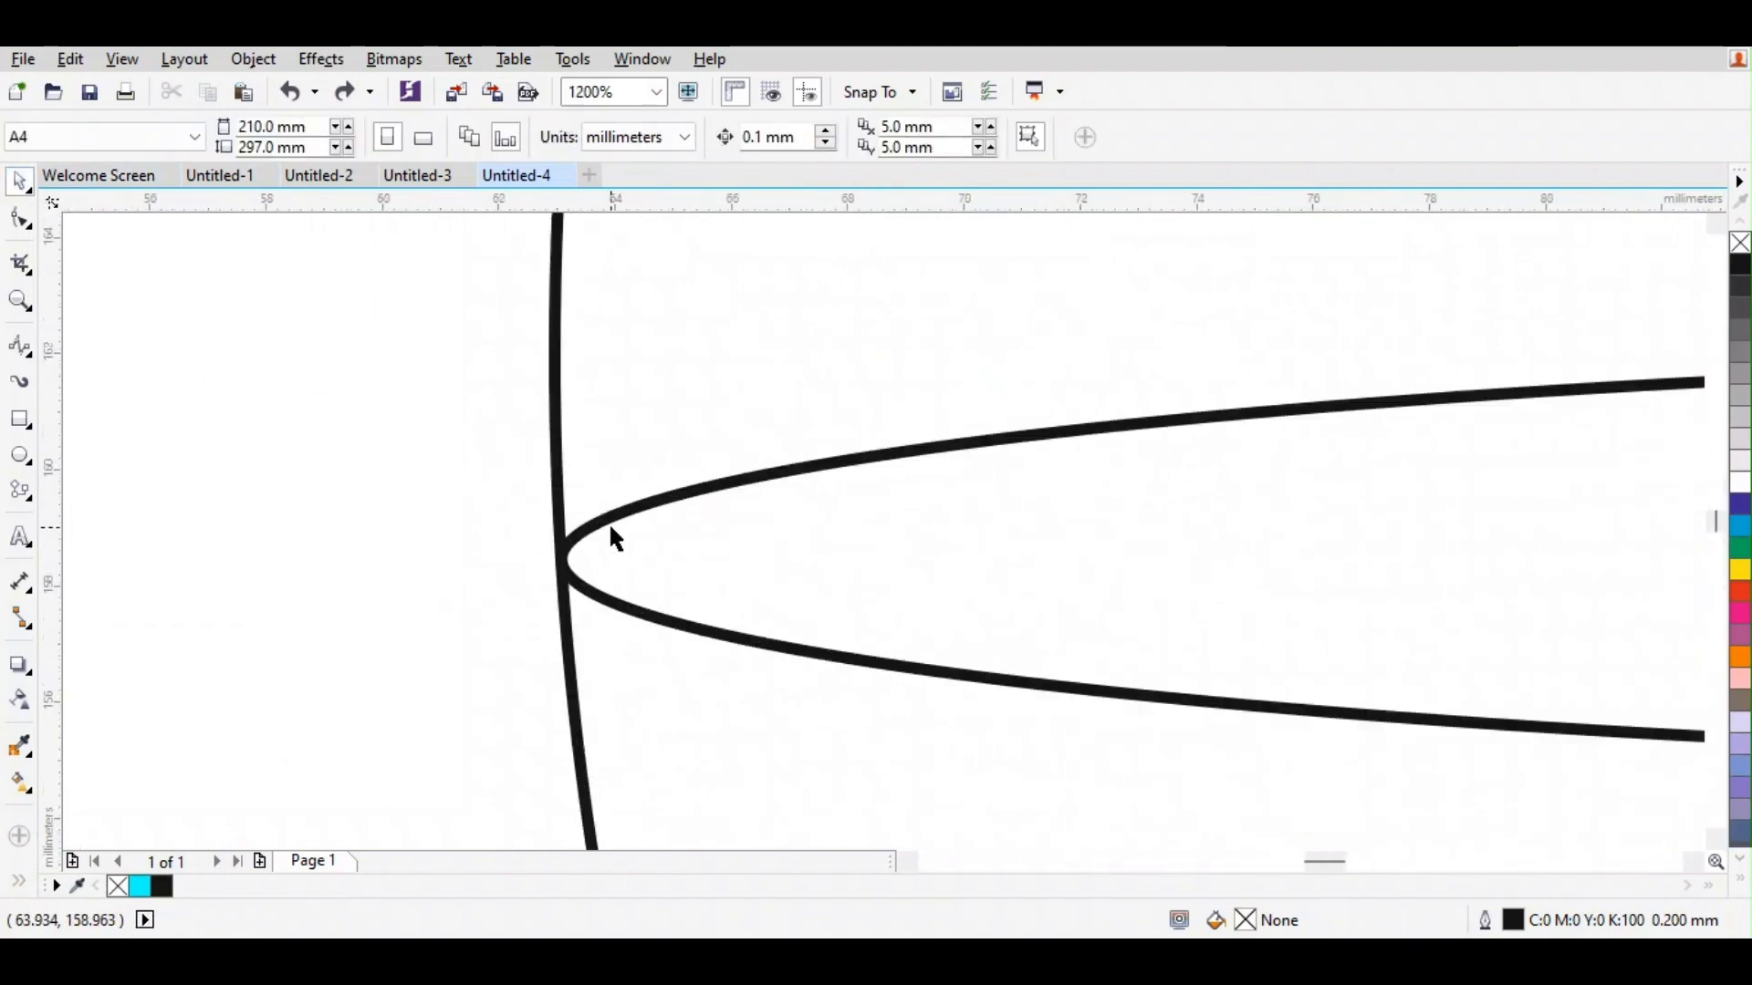
left_click(578, 542)
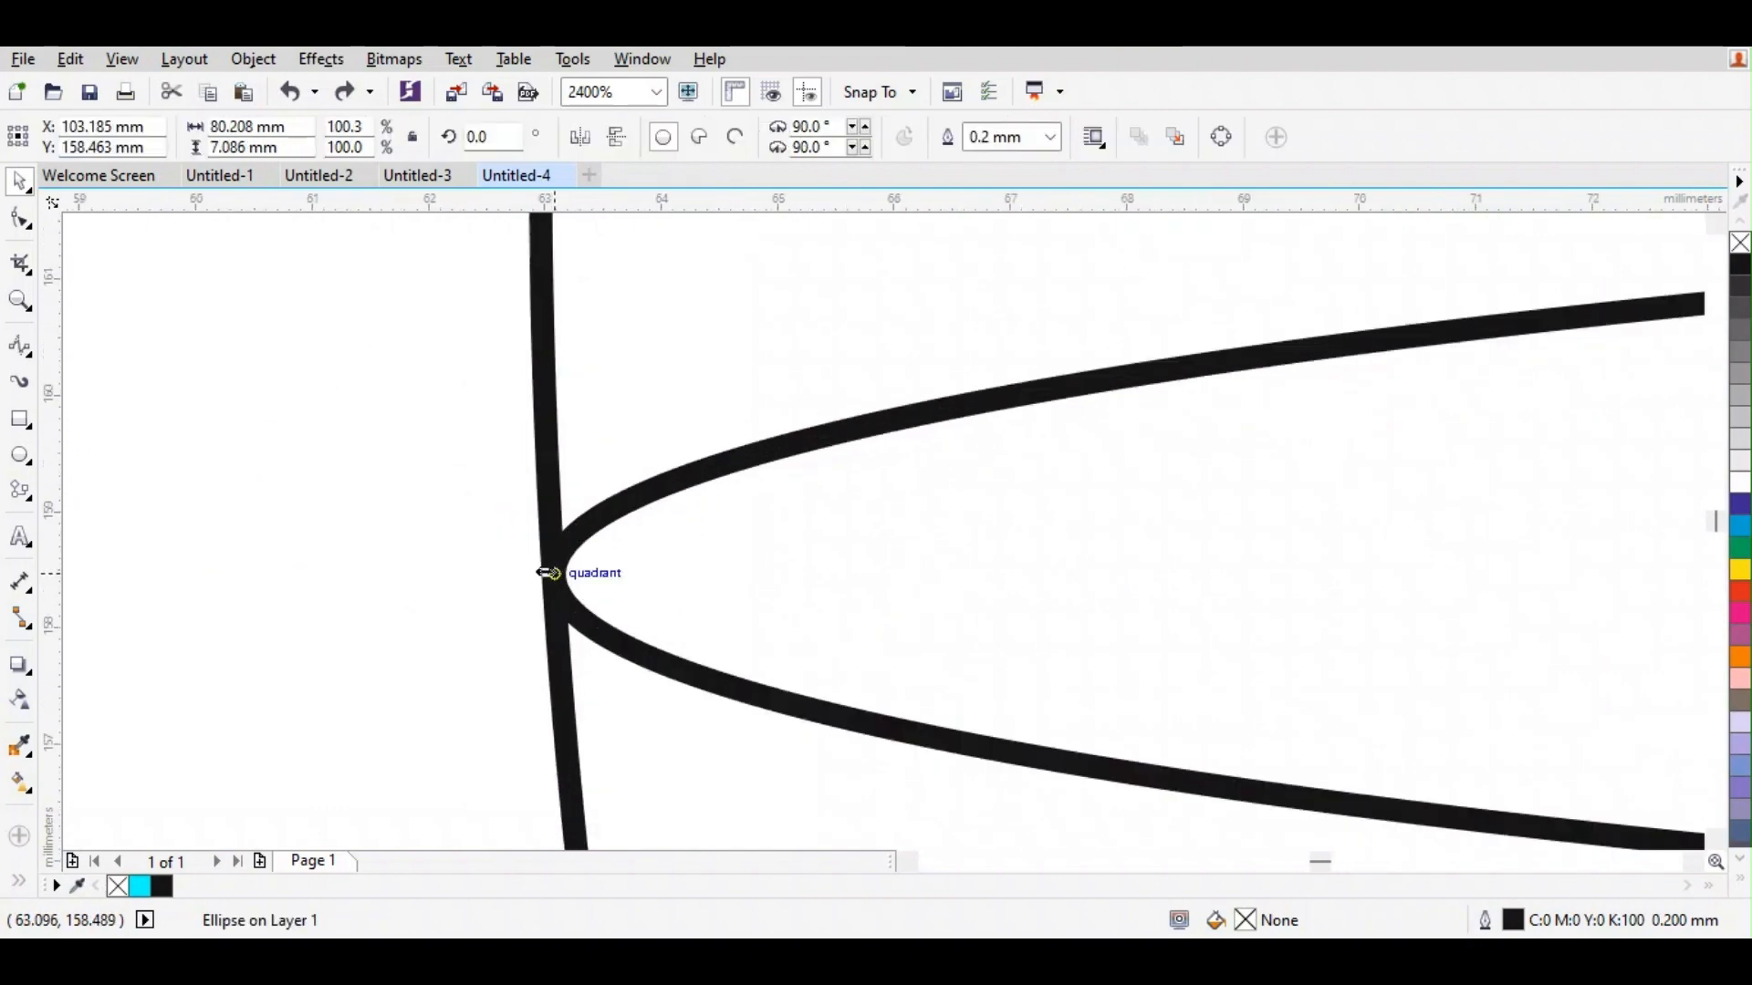
mouse_move(548, 571)
left_mouse_down()
mouse_move(671, 574)
mouse_move(554, 572)
left_mouse_up()
scroll(590, 552, "down", 2)
scroll(590, 551, "down", 4)
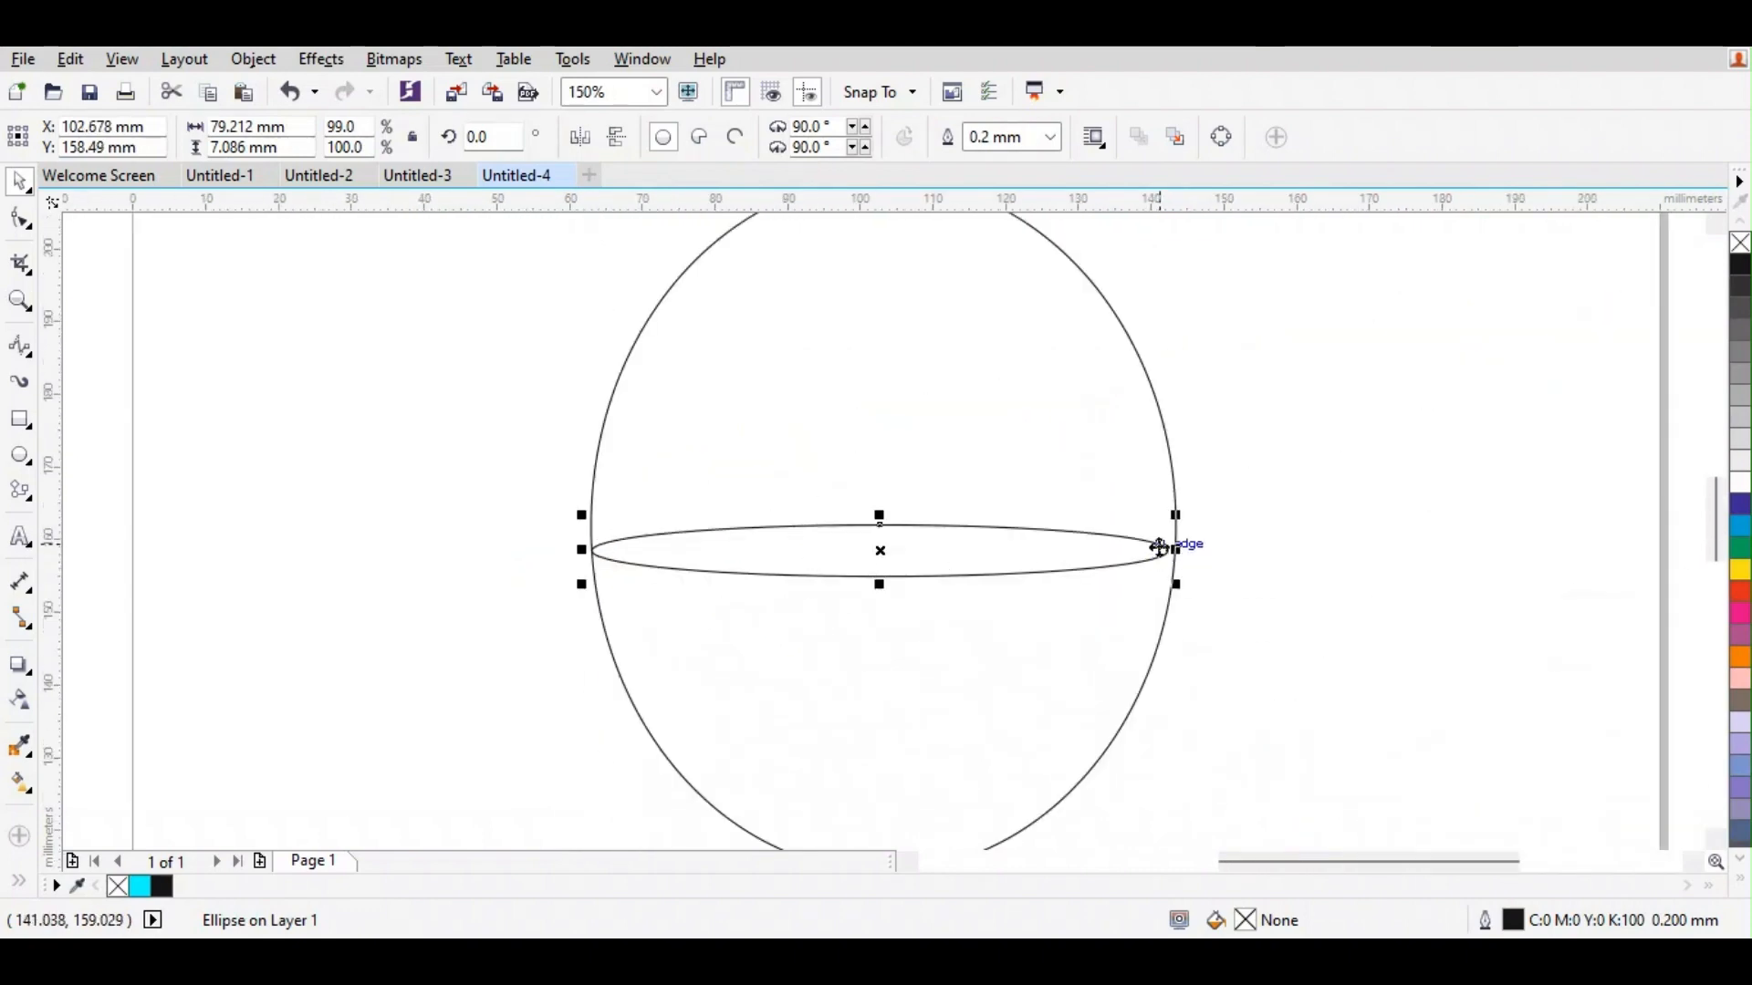
scroll(1267, 571, "up", 3)
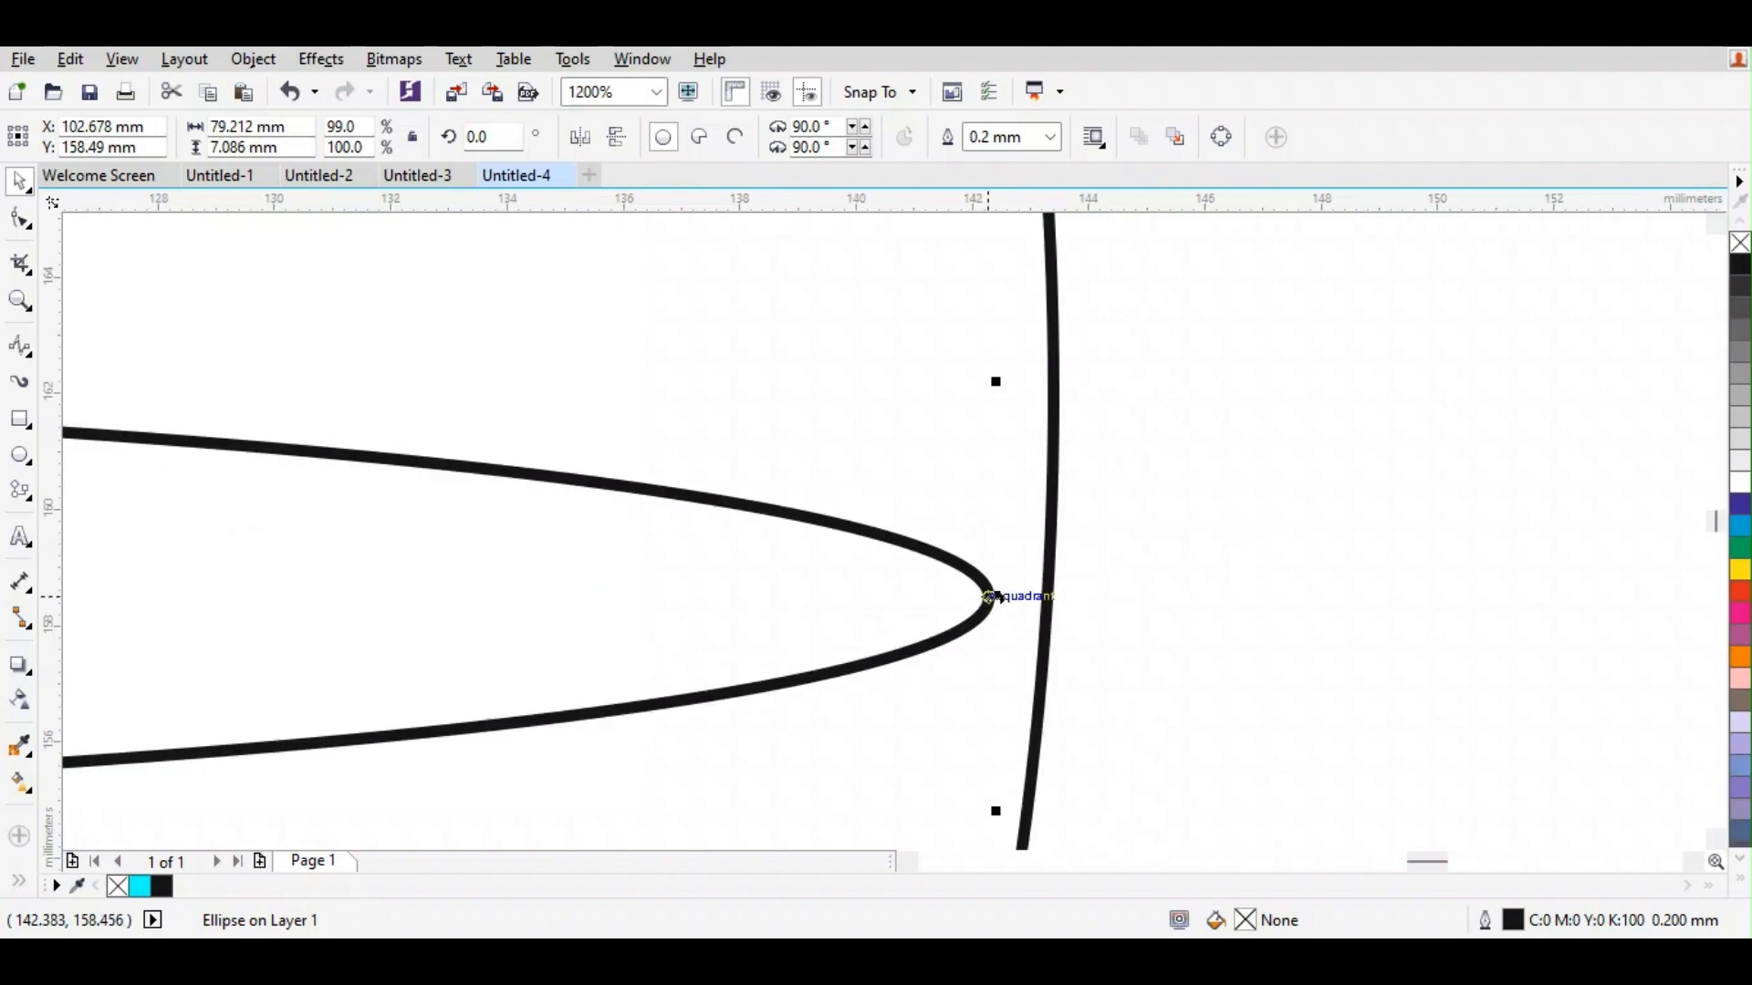
left_click_drag(997, 598, 1049, 597)
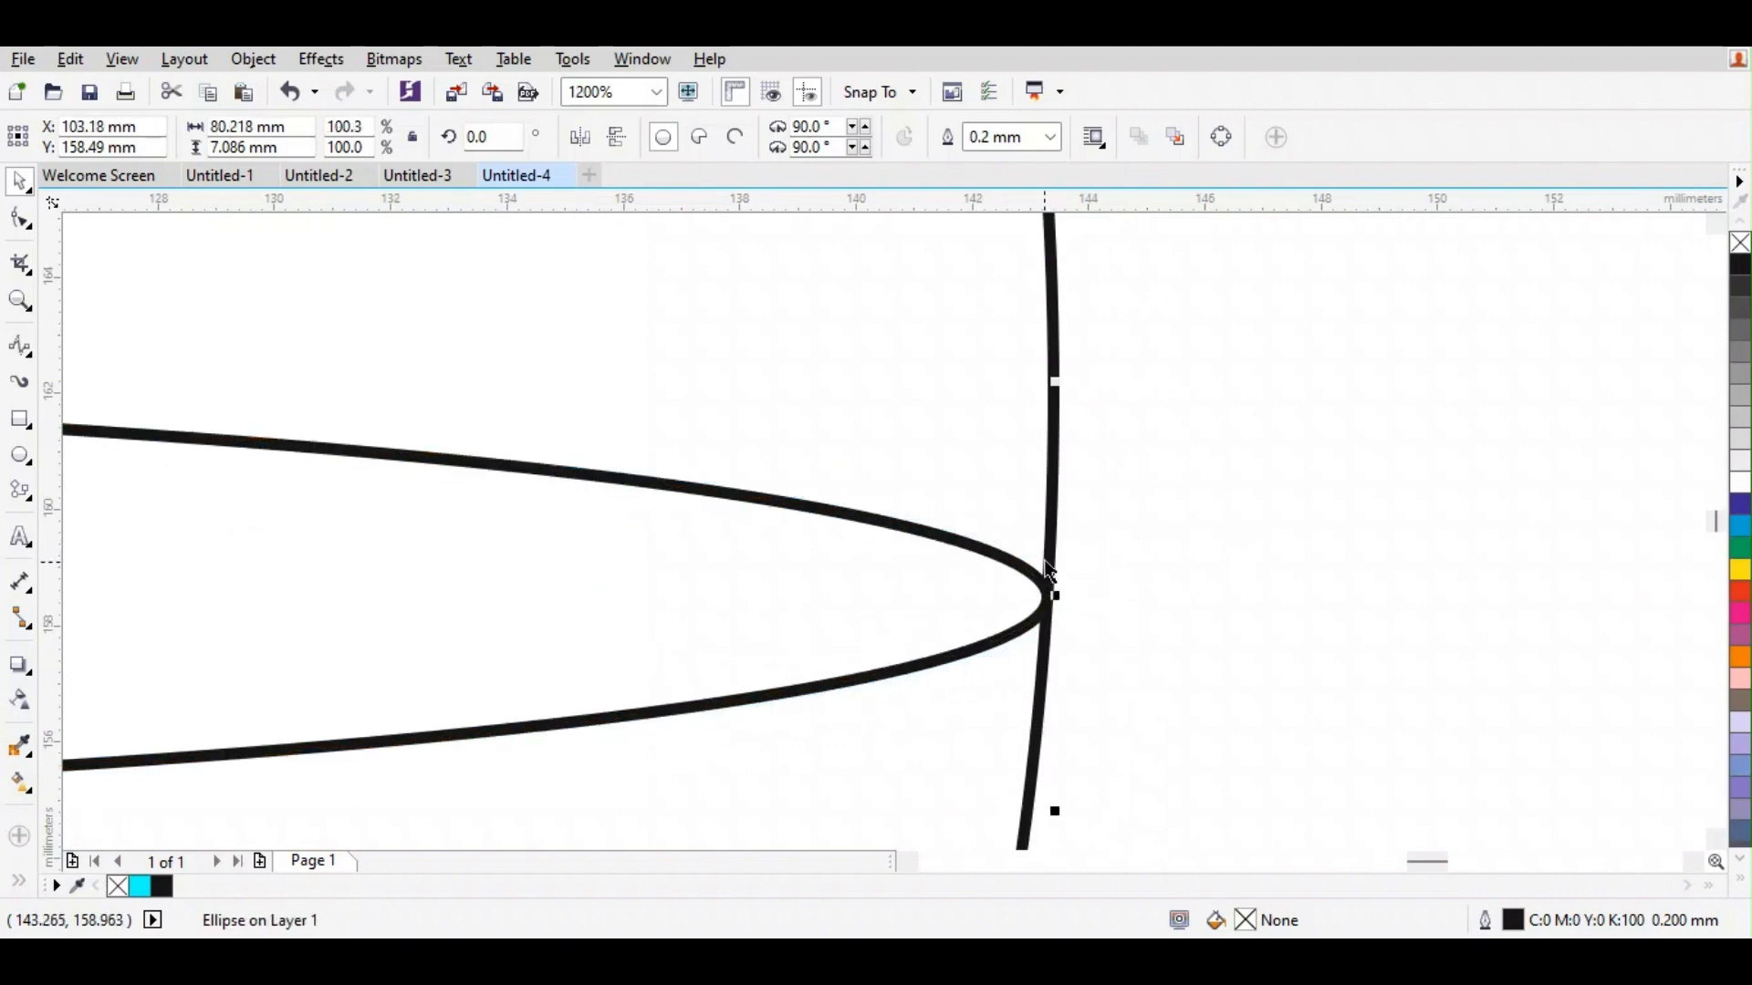
scroll(1046, 568, "down", 6)
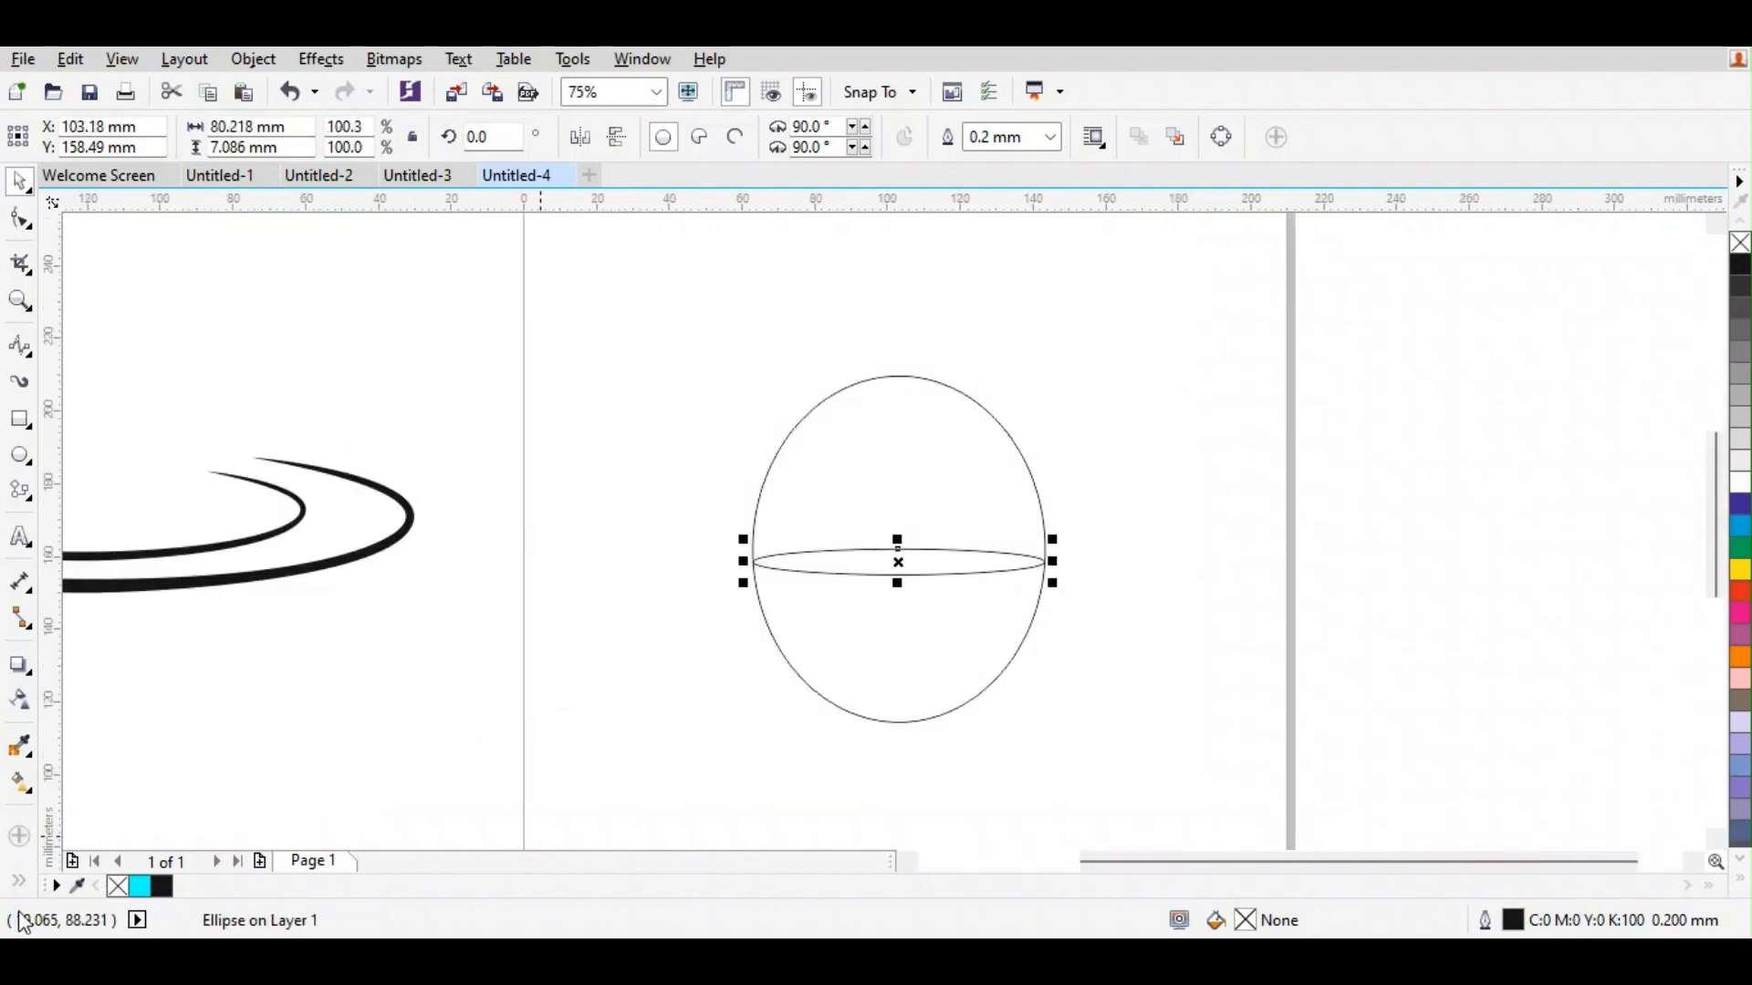
- Smart Fill the lower part of the upright ellipse and the flat ellipse with cyan and a 0.176 mm black outline
left_click(57, 832)
left_click(840, 665)
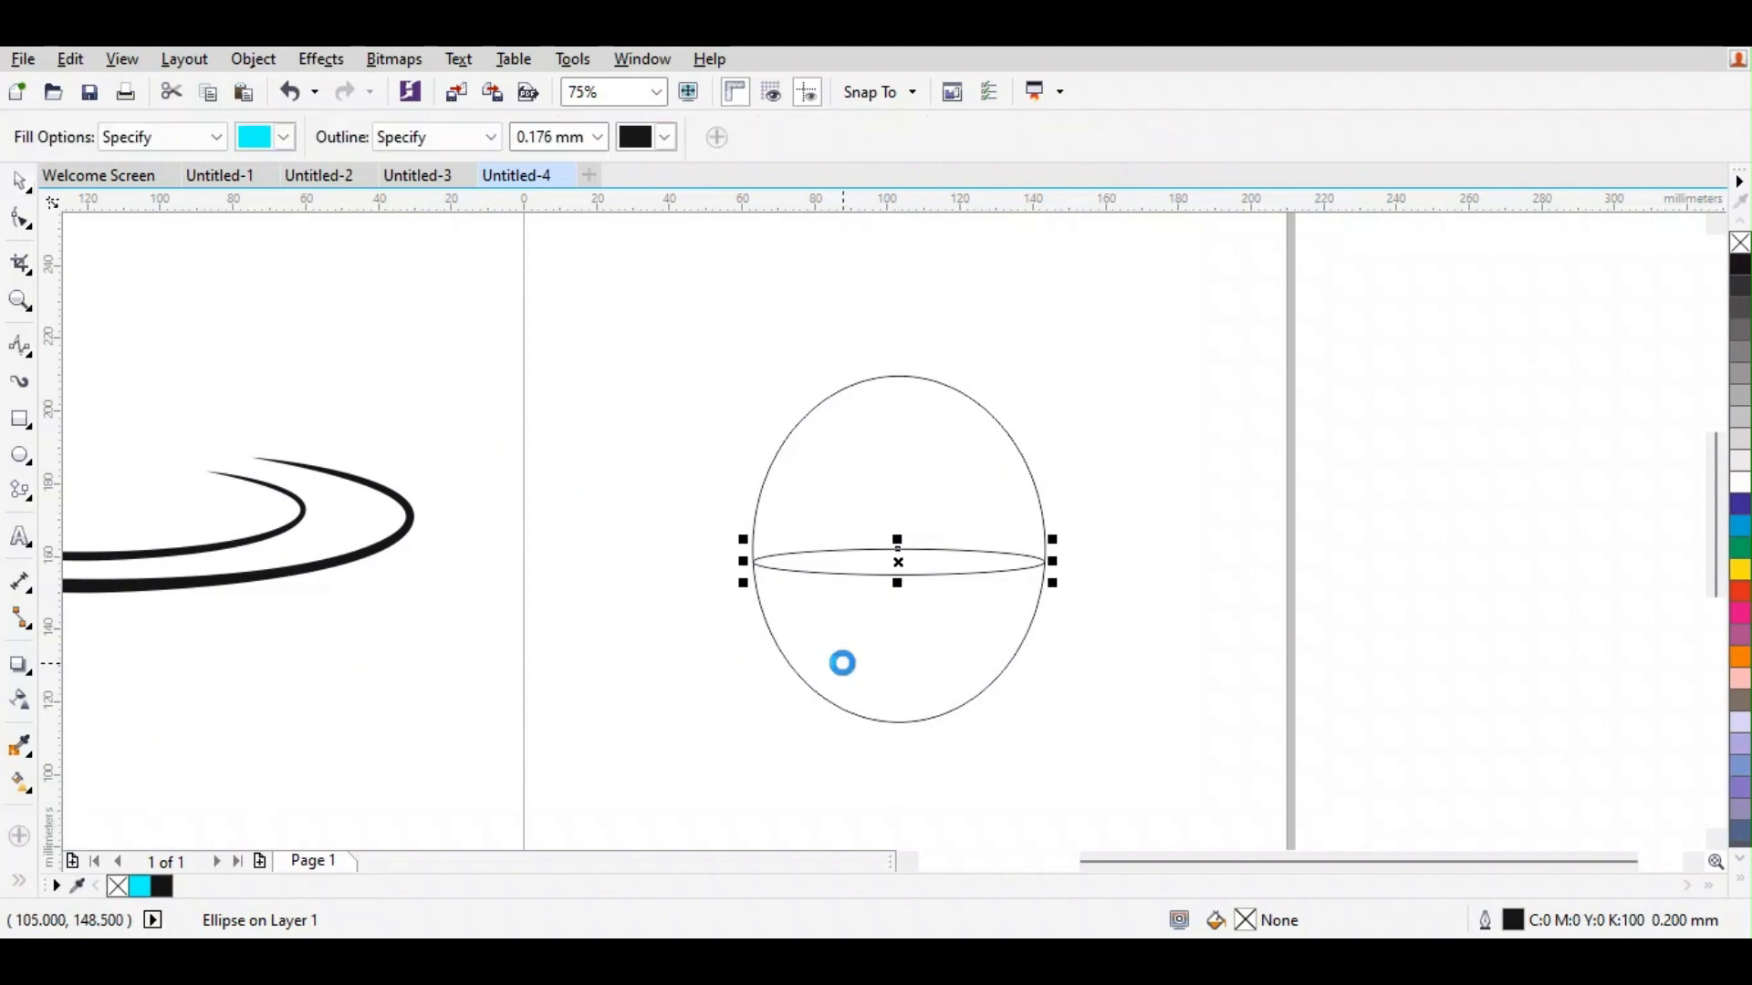
left_click(890, 564)
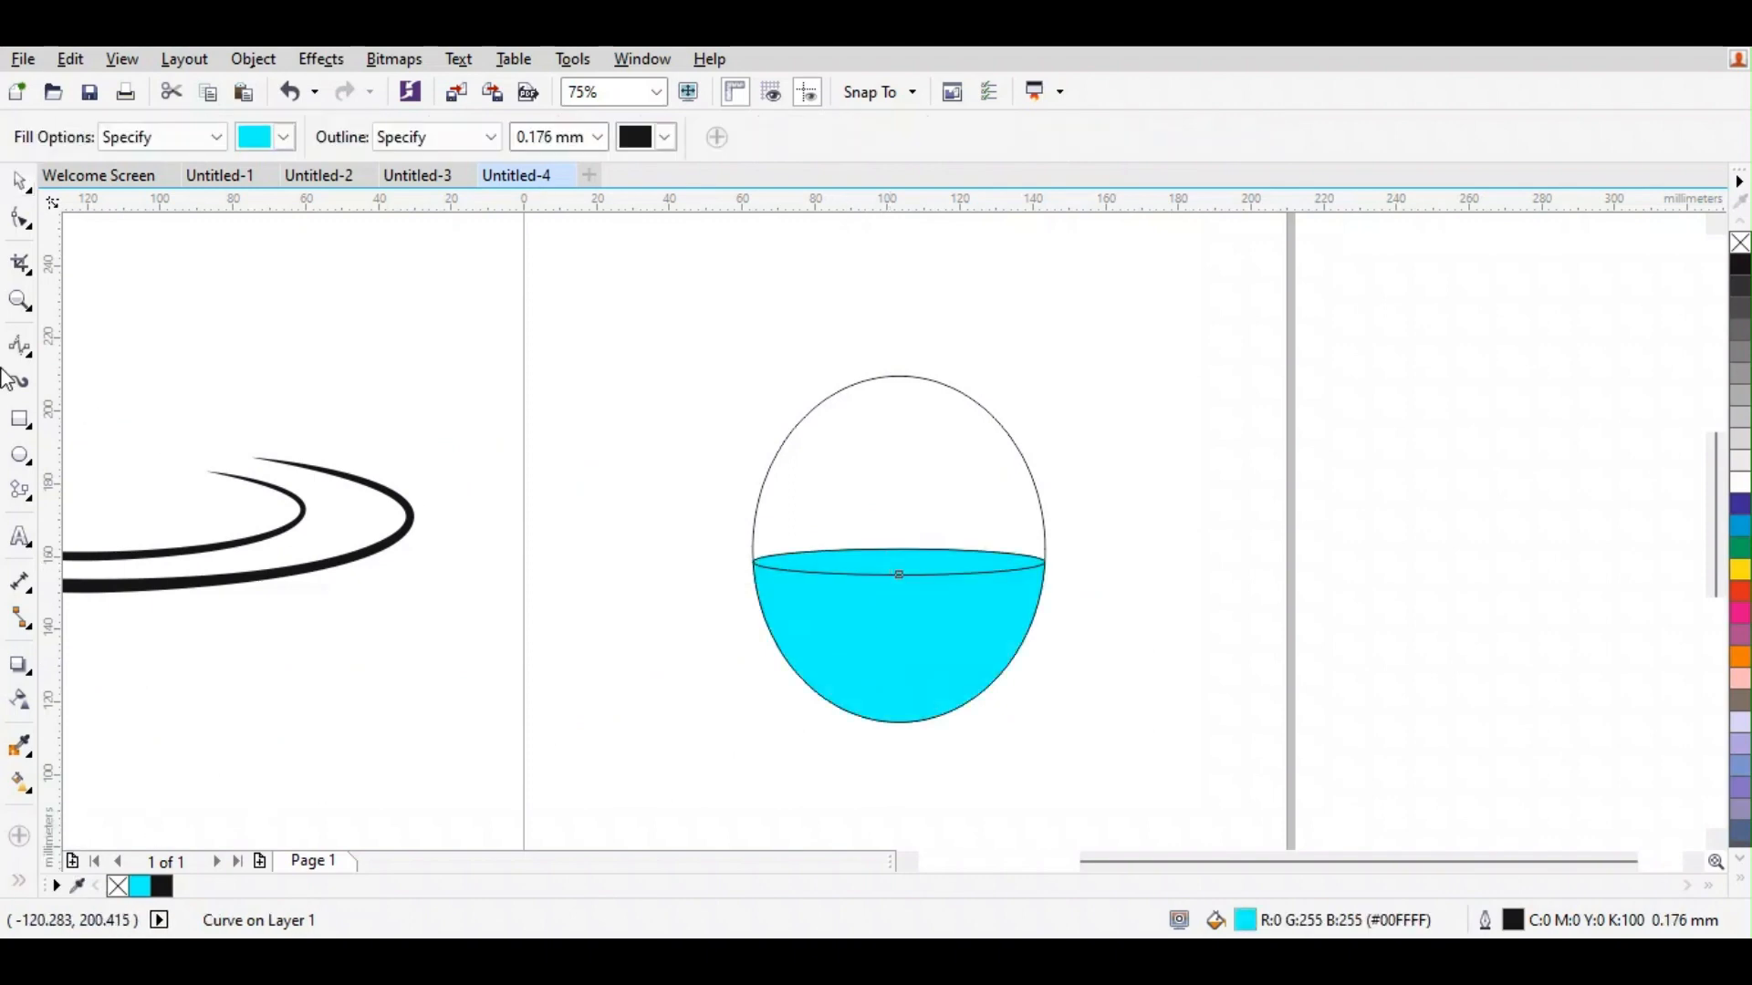
left_click(23, 179)
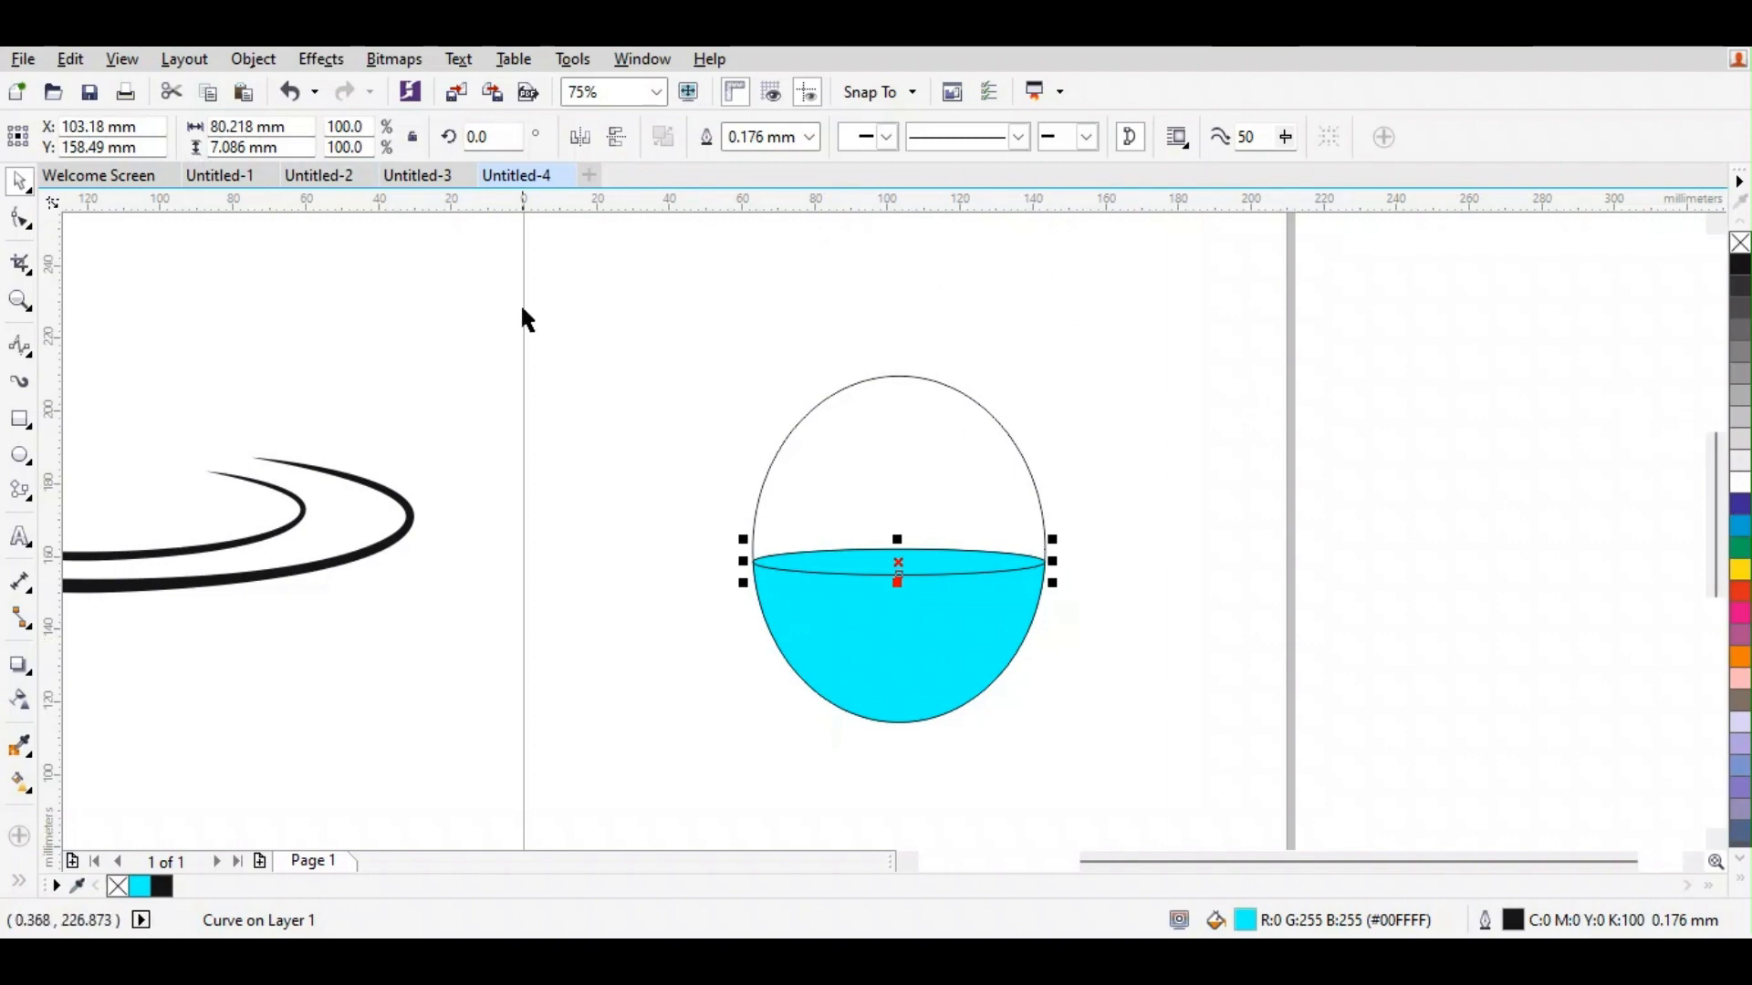
- Delete the upright ellipse and remove the cyan fill from the remaining bowl and rim shapes
left_click(719, 366)
left_click_drag(677, 349, 1031, 631)
left_click(951, 380)
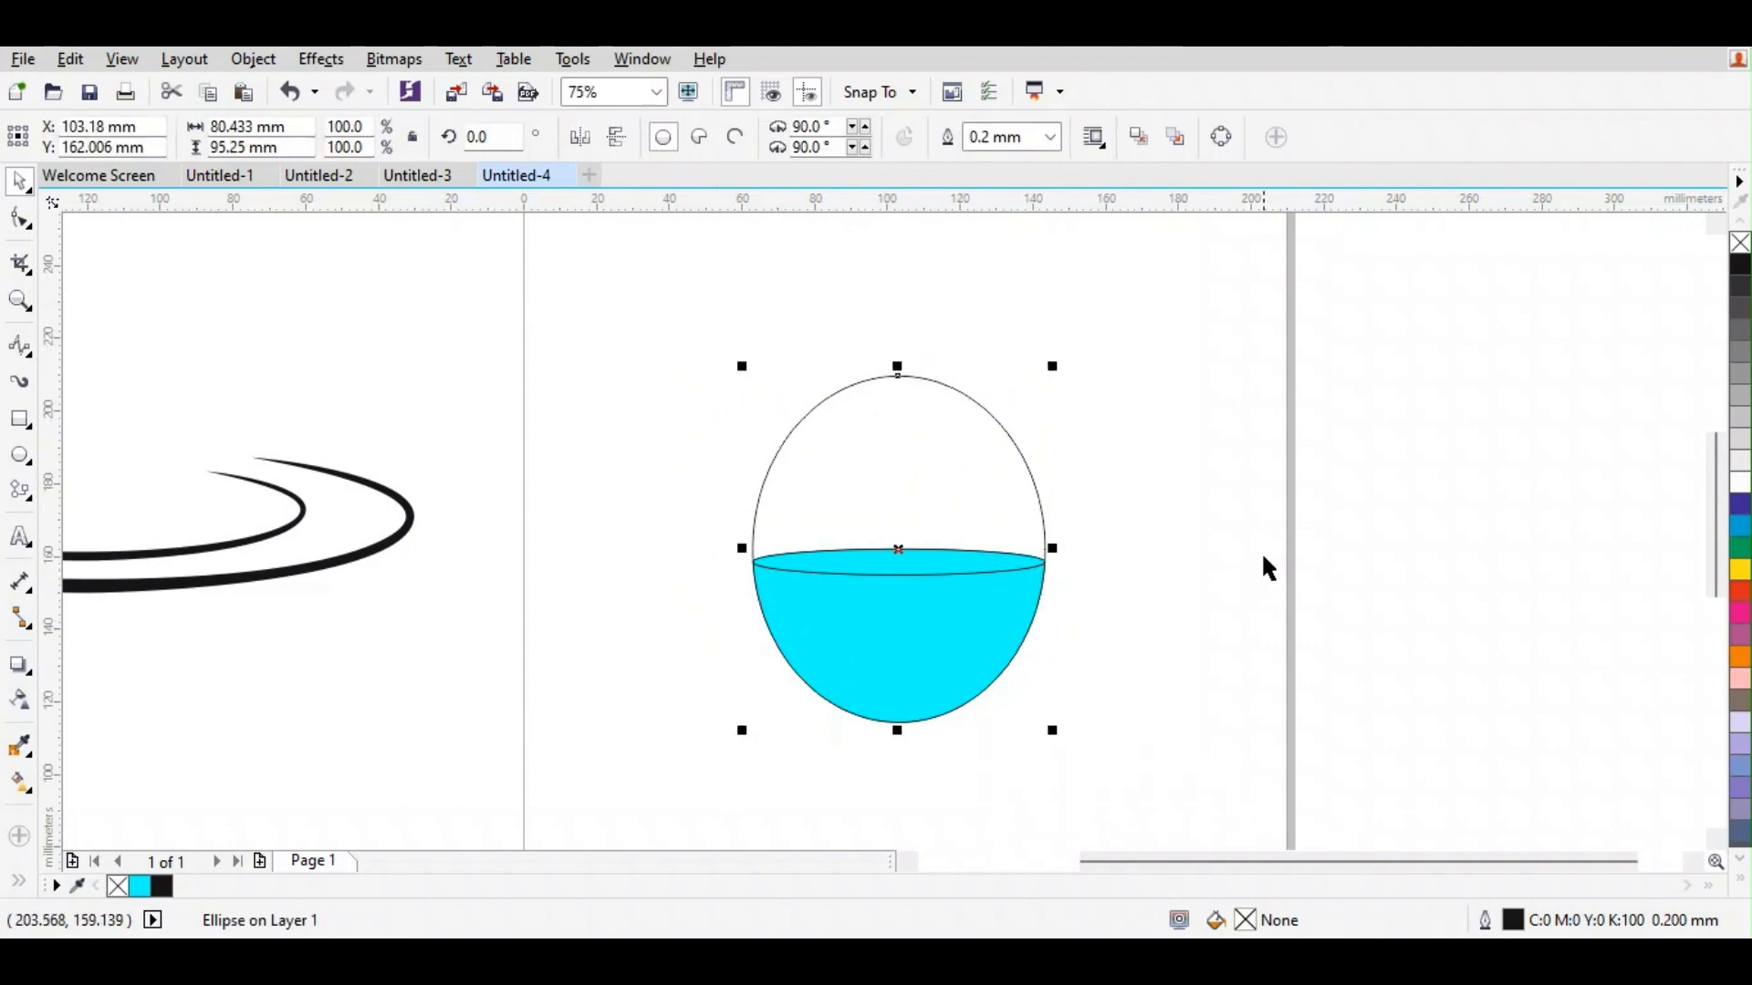
key("Delete")
left_click_drag(935, 625, 1095, 735)
left_click(1739, 245)
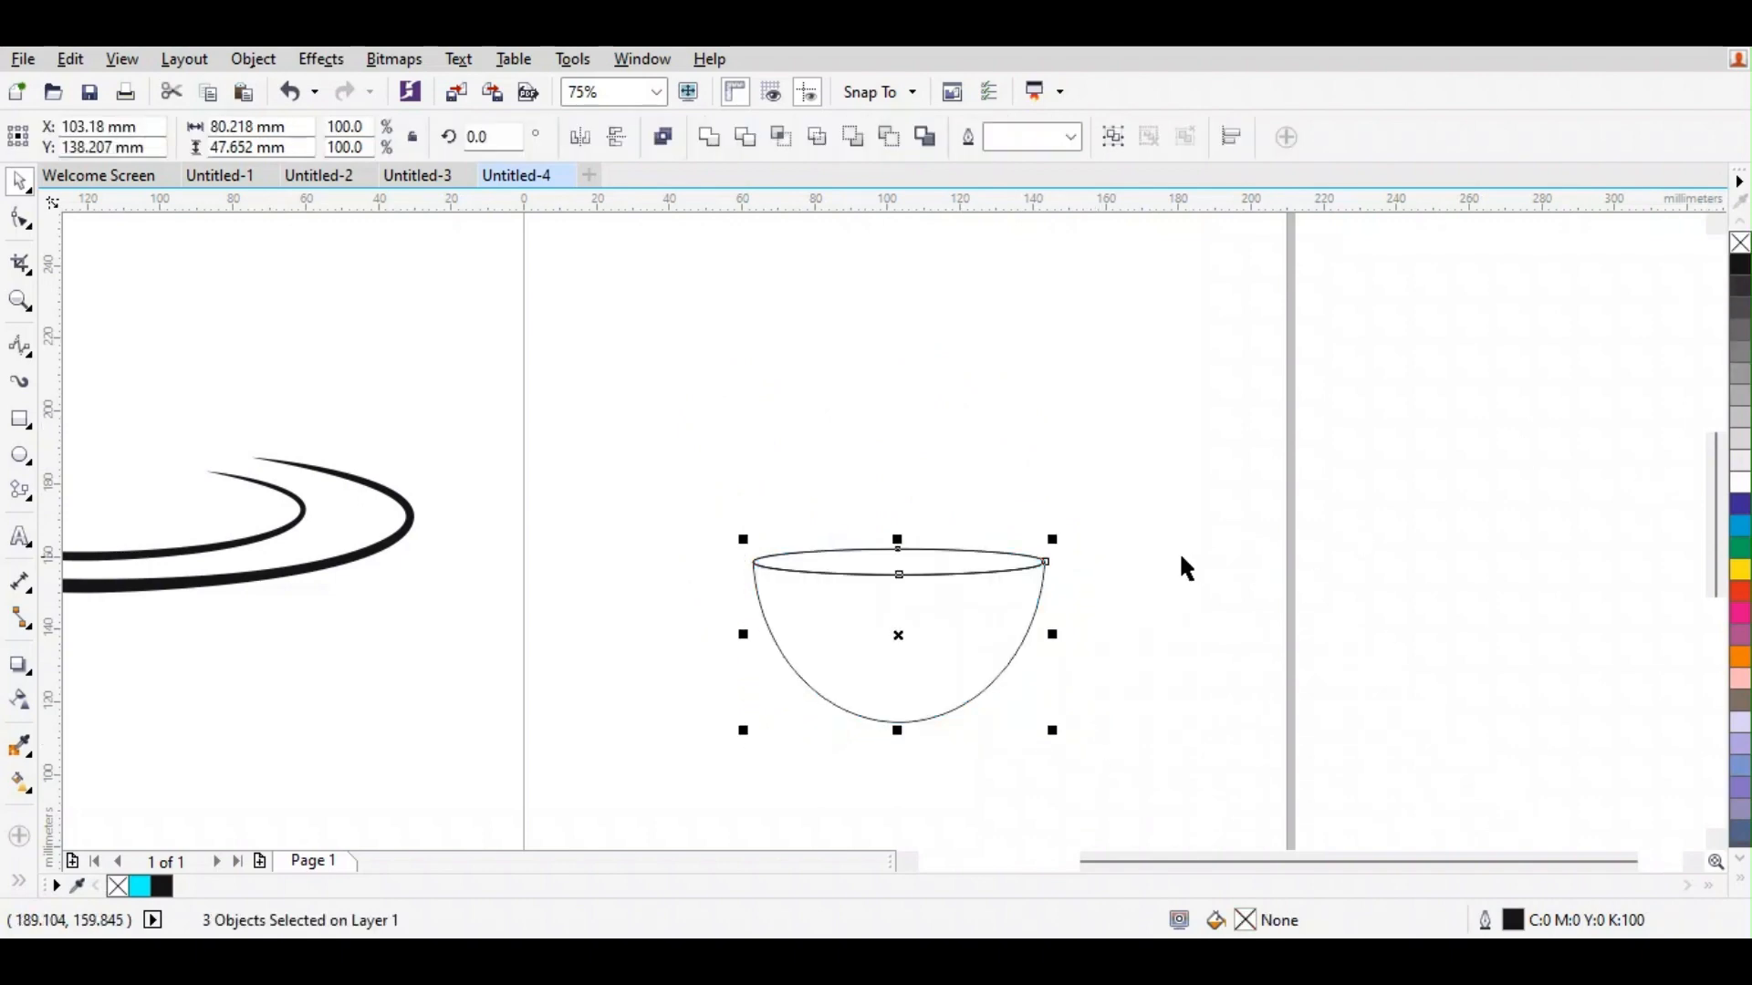
- Move the cup outline off the page to just below the two arcs
scroll(1048, 584, "down", 1)
scroll(895, 629, "up", 1)
left_click_drag(1095, 560, 504, 684)
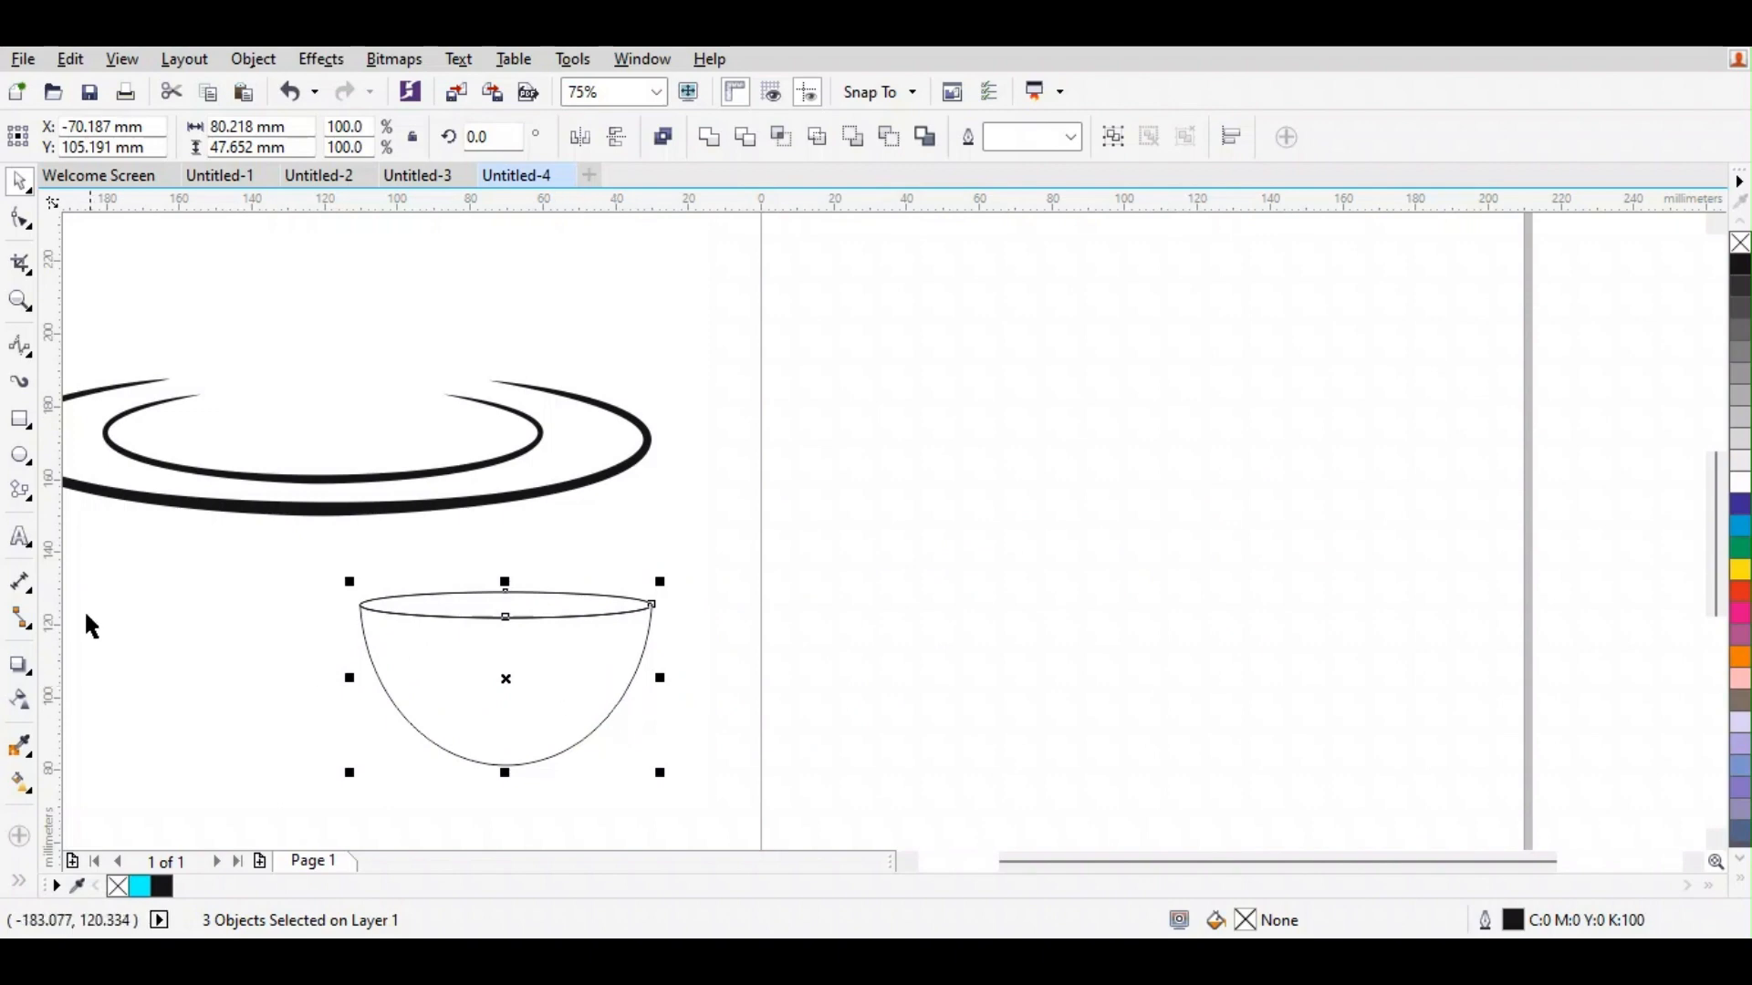
- Apply the Artistic Media preset stroke with one thick rounded end and one thin end to the cup shapes
left_click(22, 383)
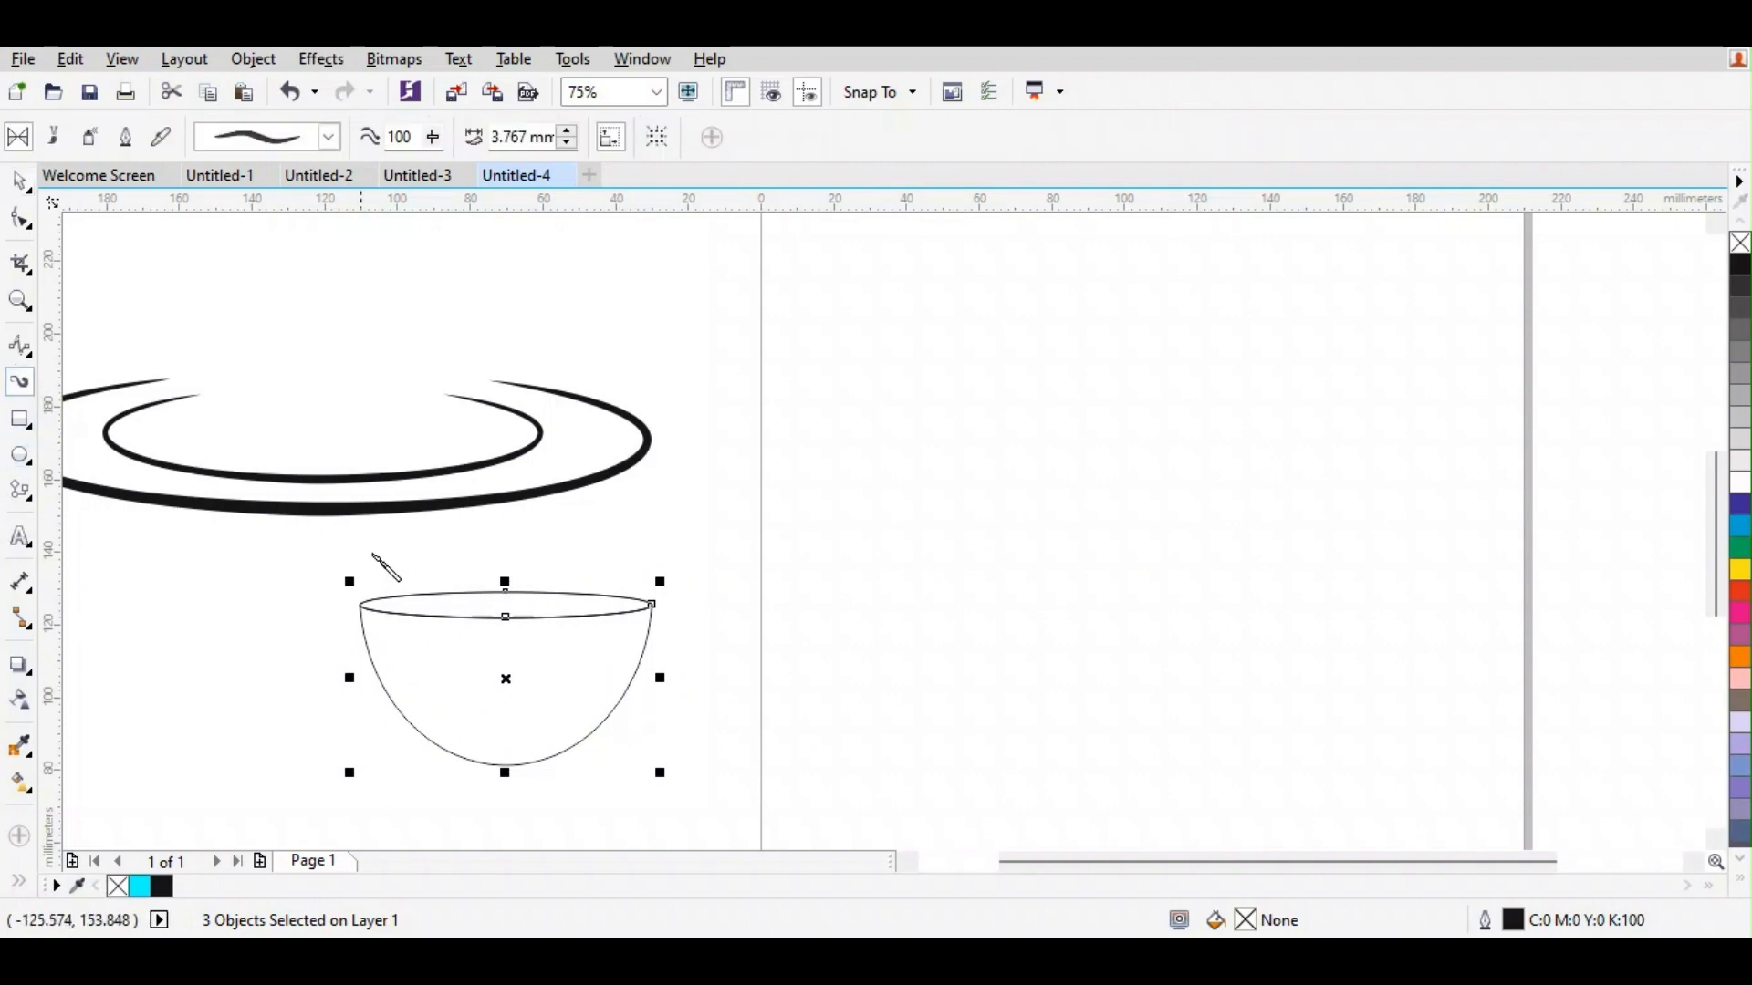
left_click(328, 137)
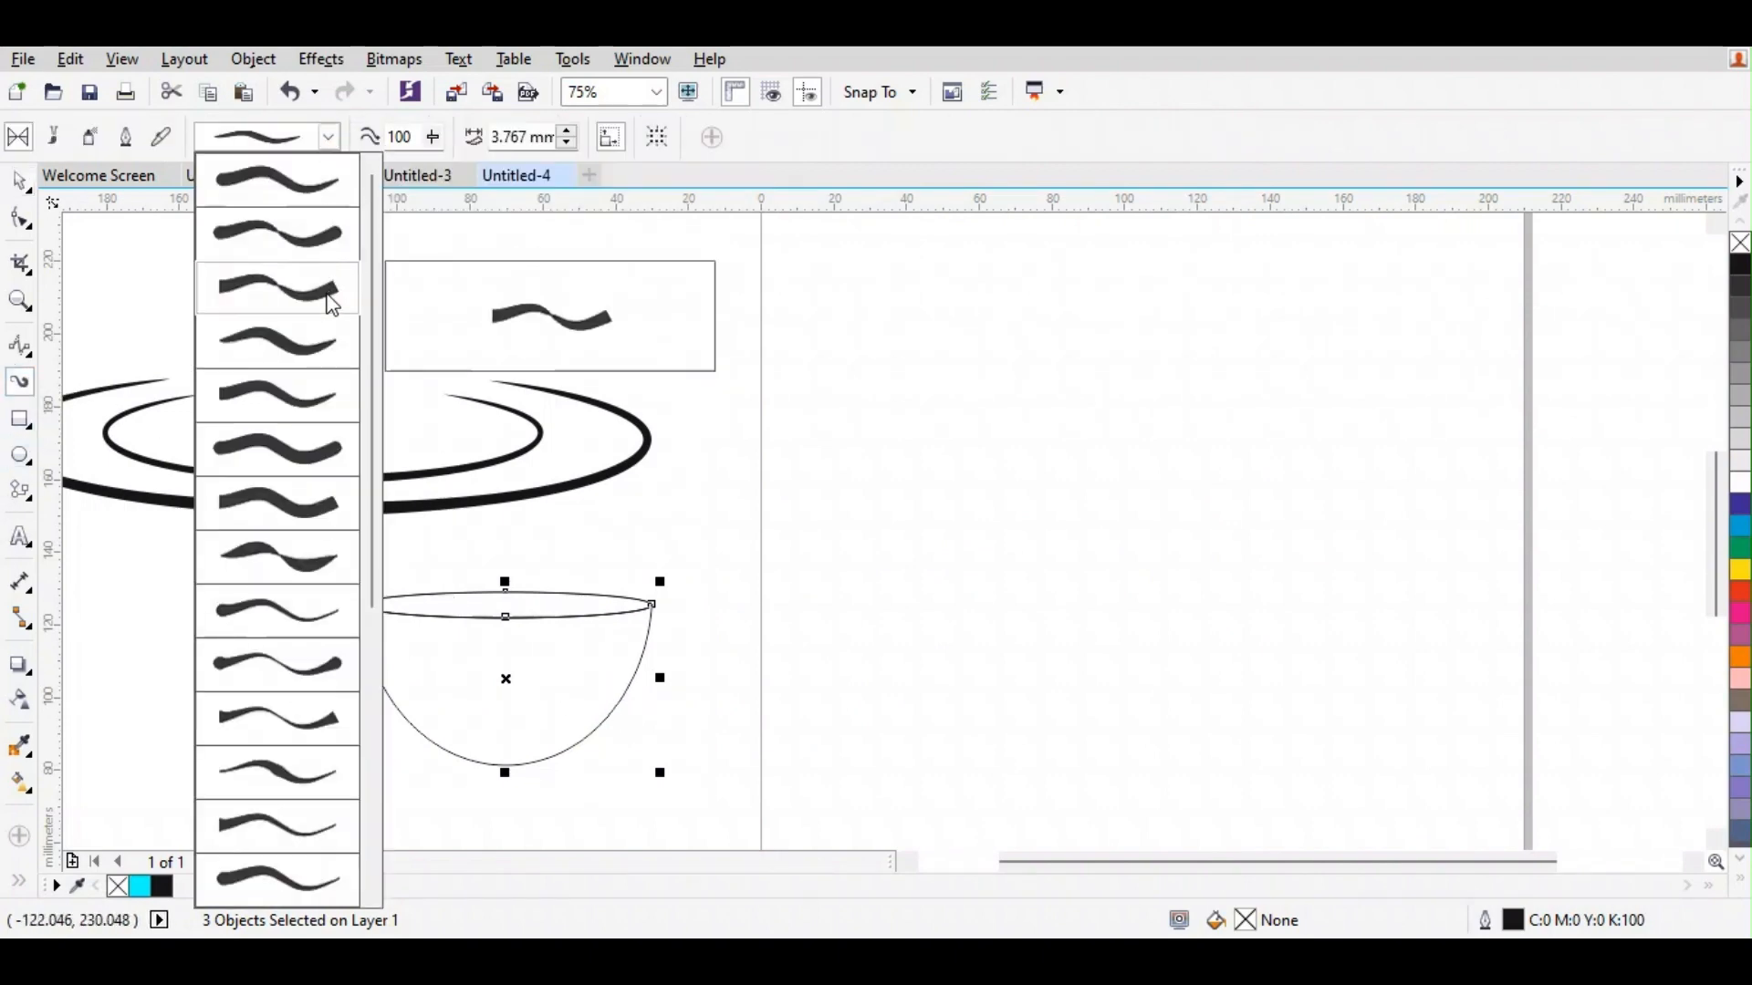
left_click(313, 192)
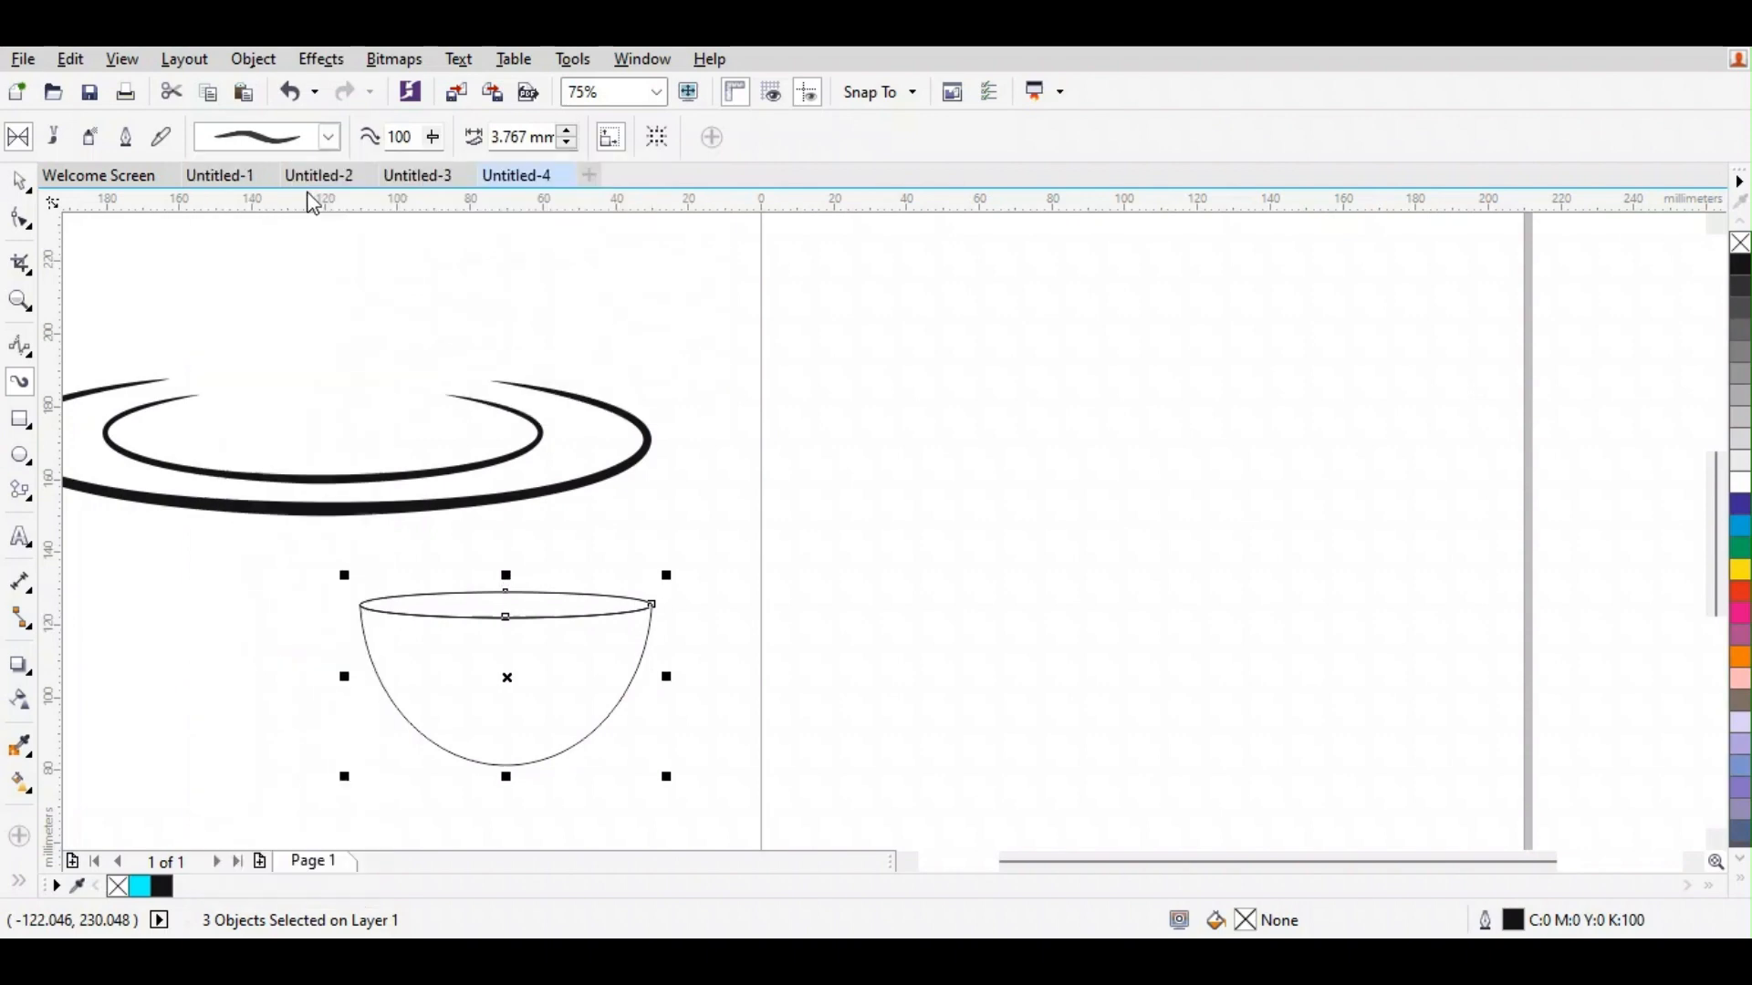
- Set the cup's Artistic Media stroke width to 2.262 mm
left_click(567, 143)
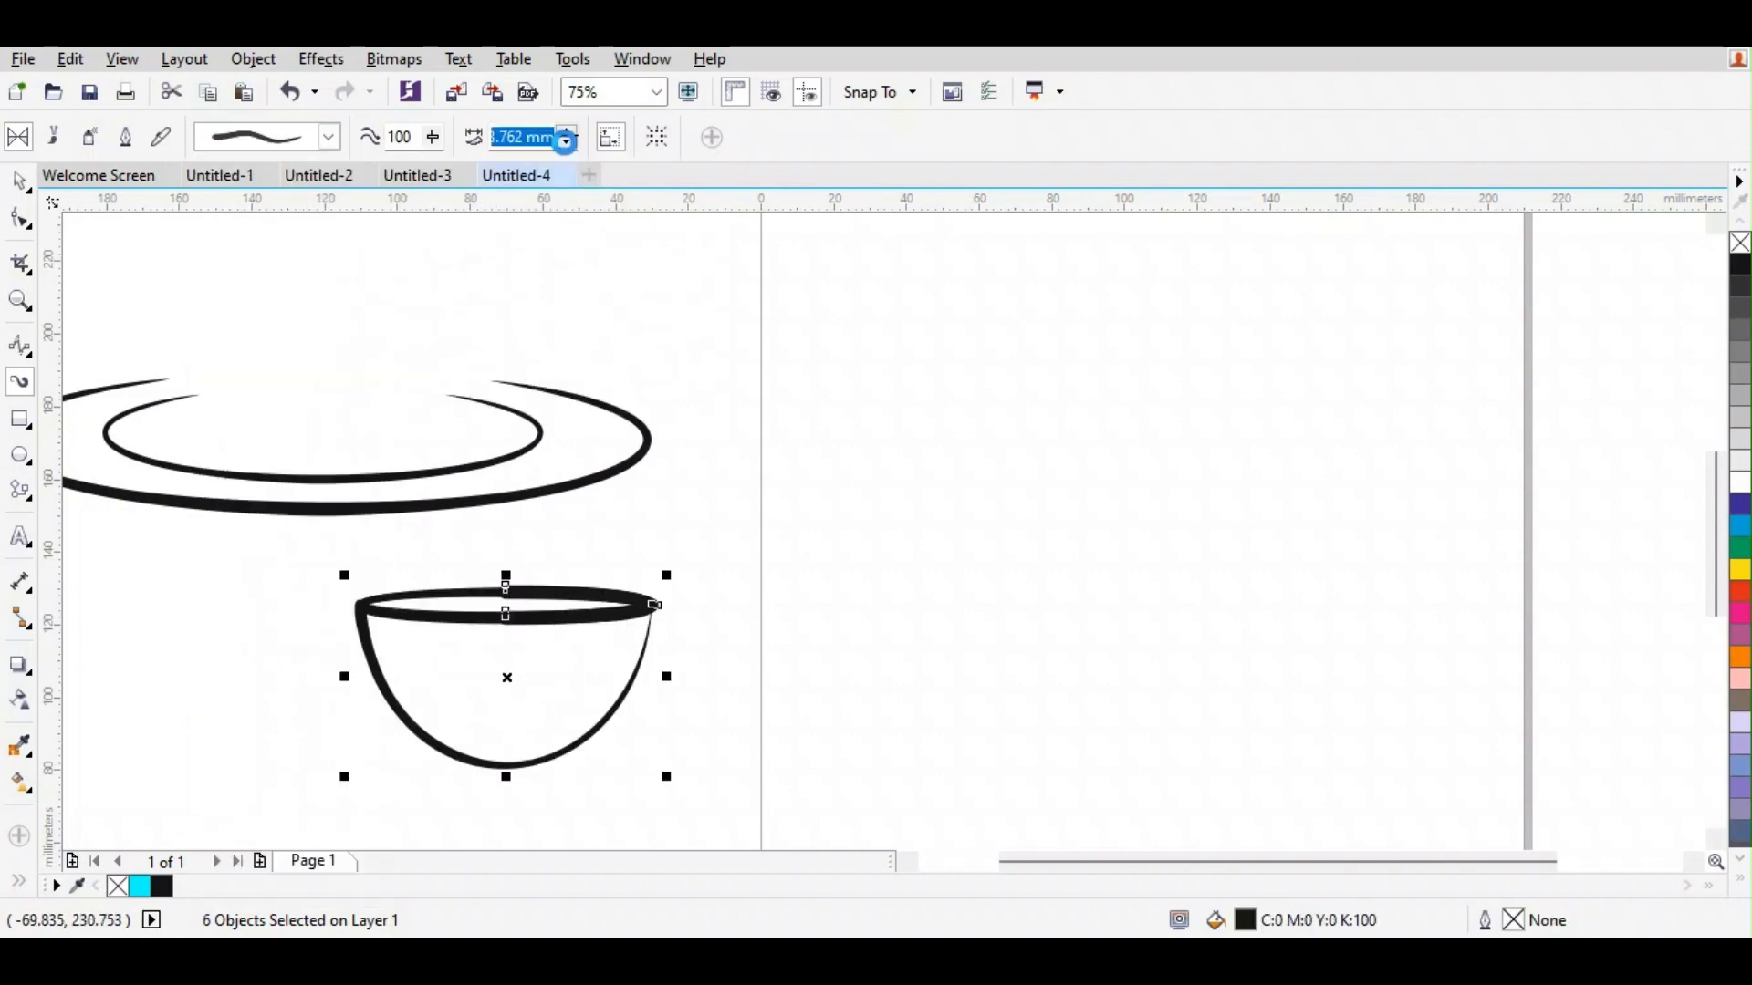
left_click(568, 143)
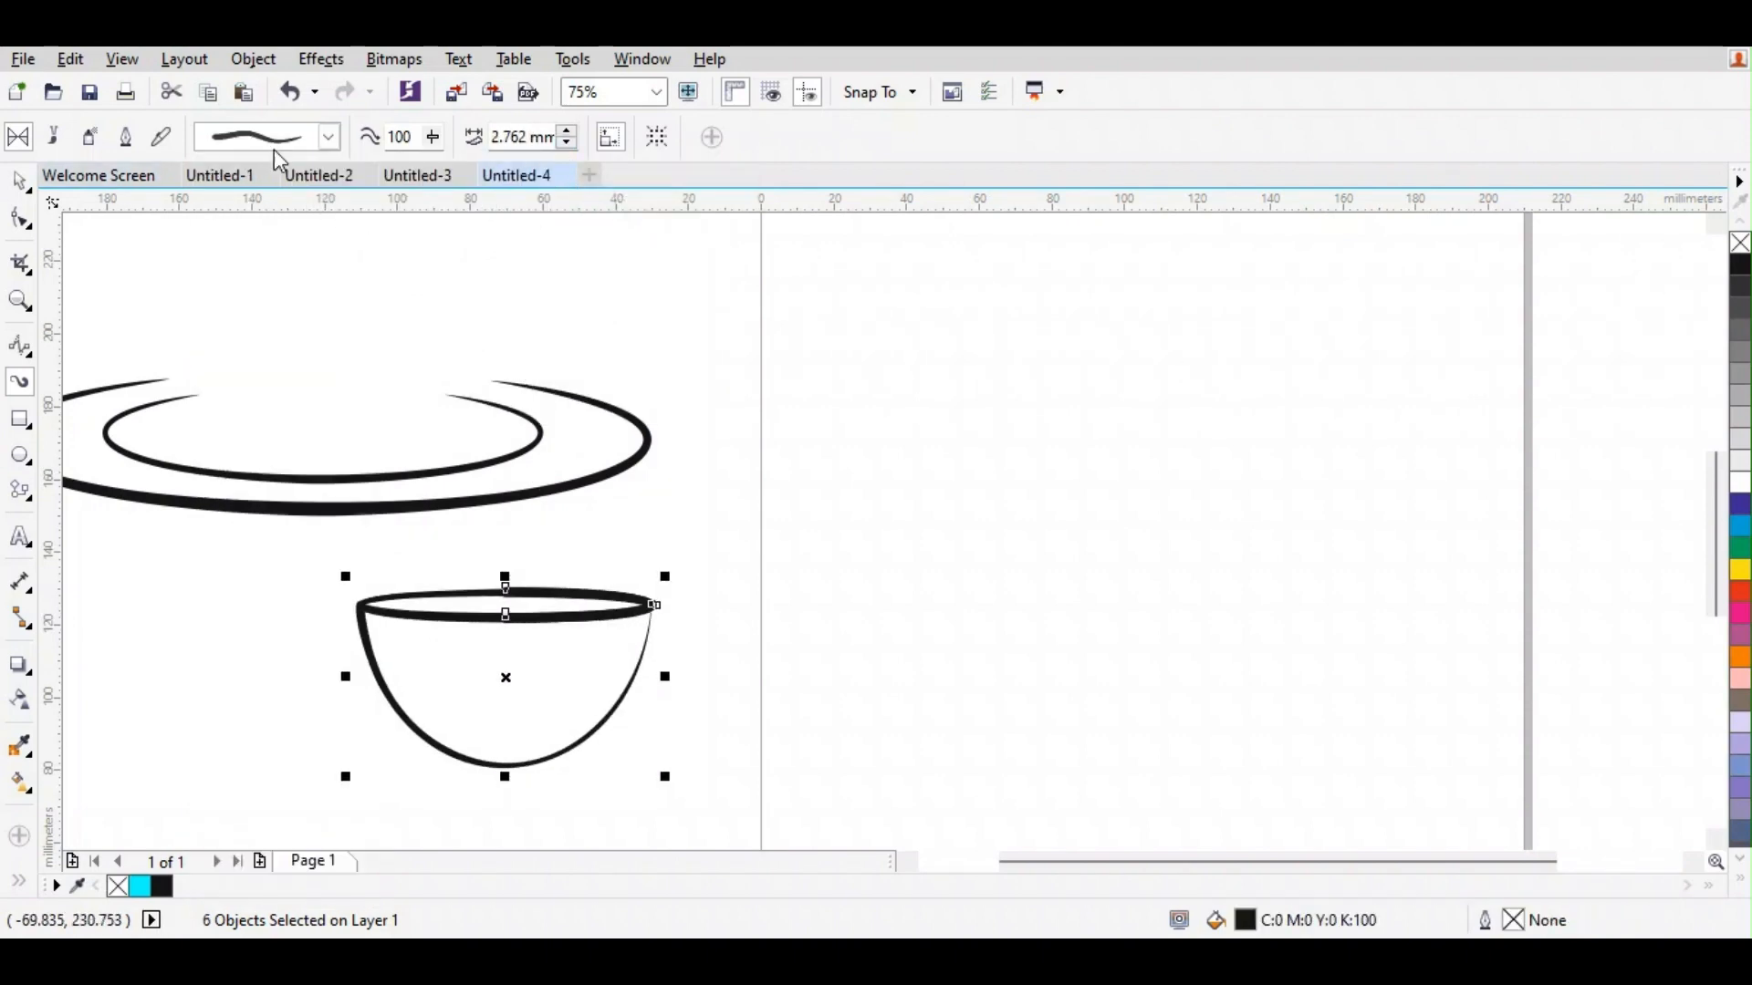
left_click(569, 132)
left_click(568, 132)
left_click(568, 132)
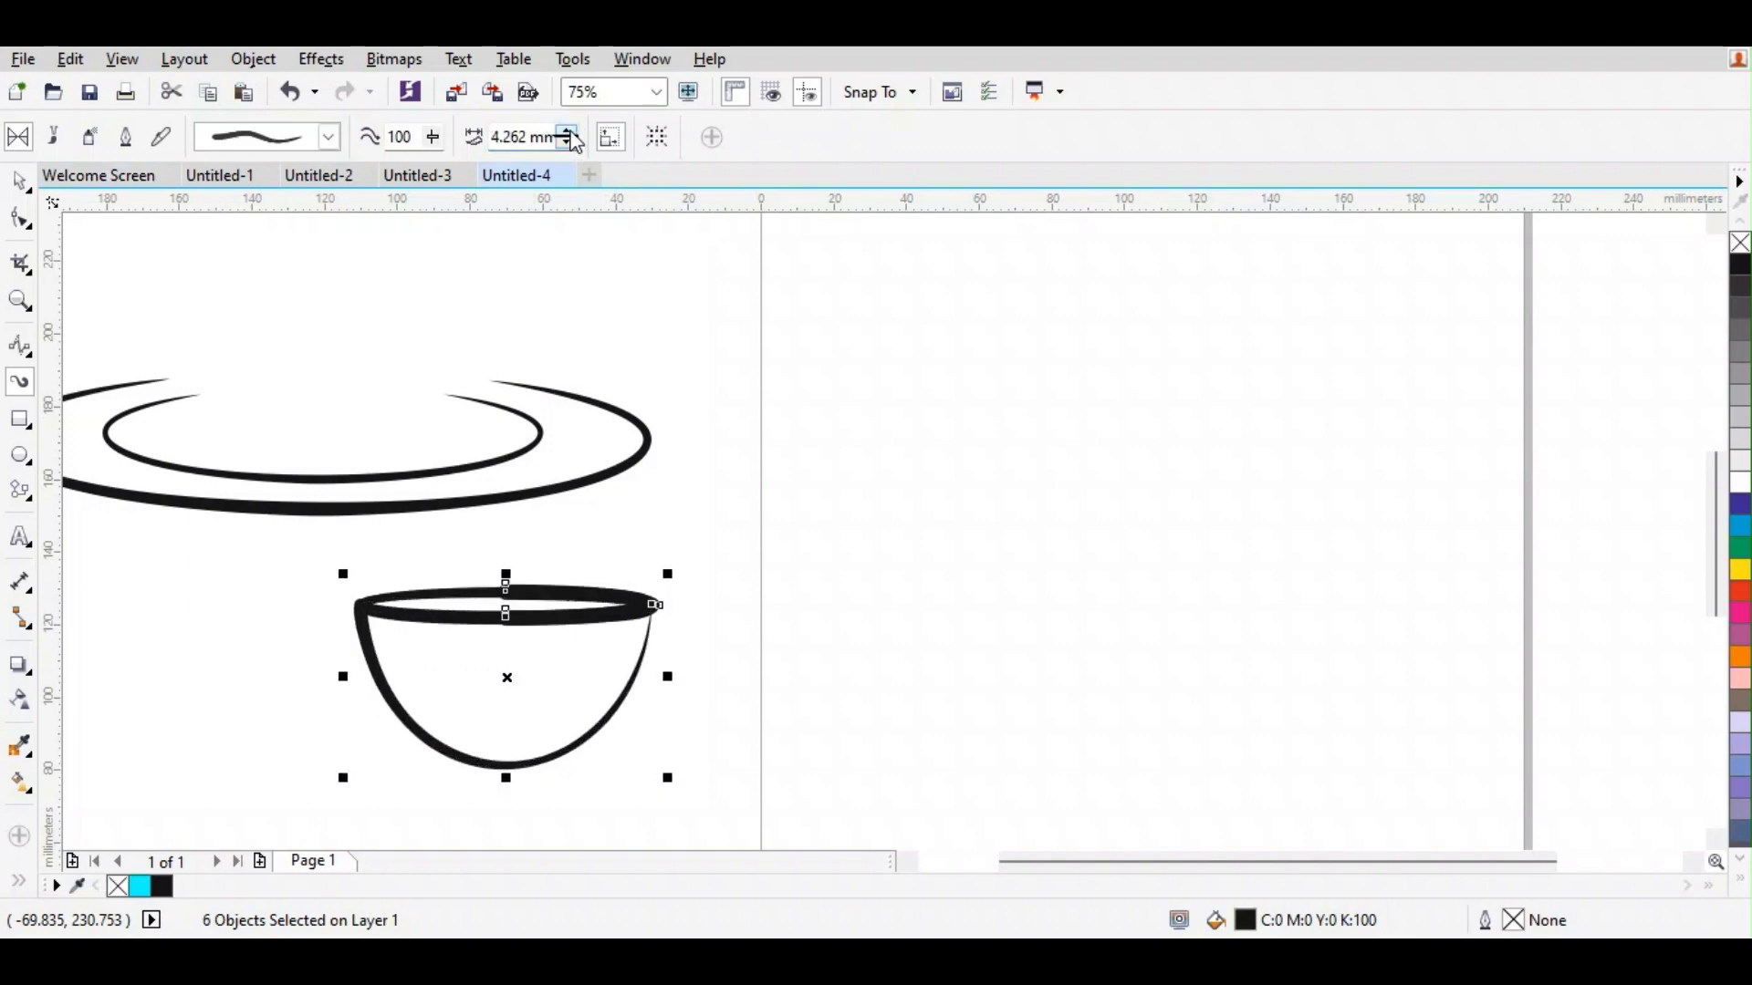
left_click(568, 143)
left_click(568, 143)
left_click(568, 144)
left_click(568, 143)
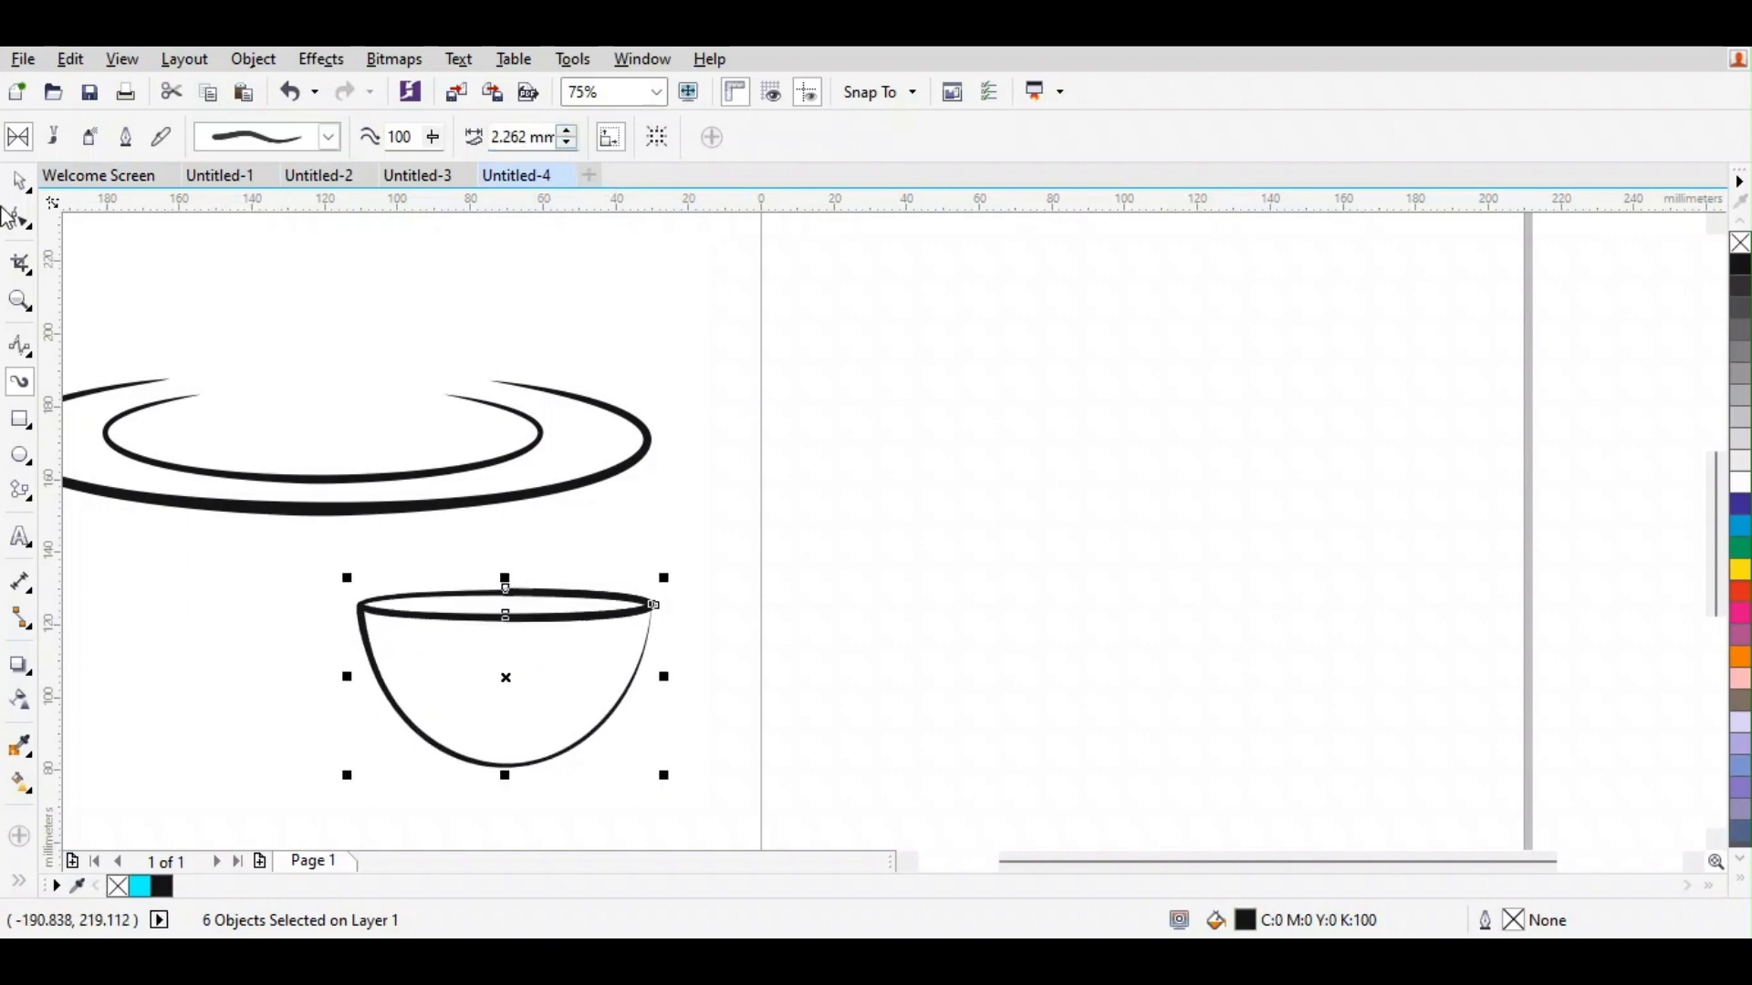
- Move the whole cup onto the arcs, centred horizontally with its base just inside the inner arc
left_click(25, 183)
left_click(720, 527)
left_click_drag(264, 580, 695, 759)
left_click_drag(505, 668, 328, 382)
scroll(776, 653, "down", 3)
scroll(587, 614, "up", 3)
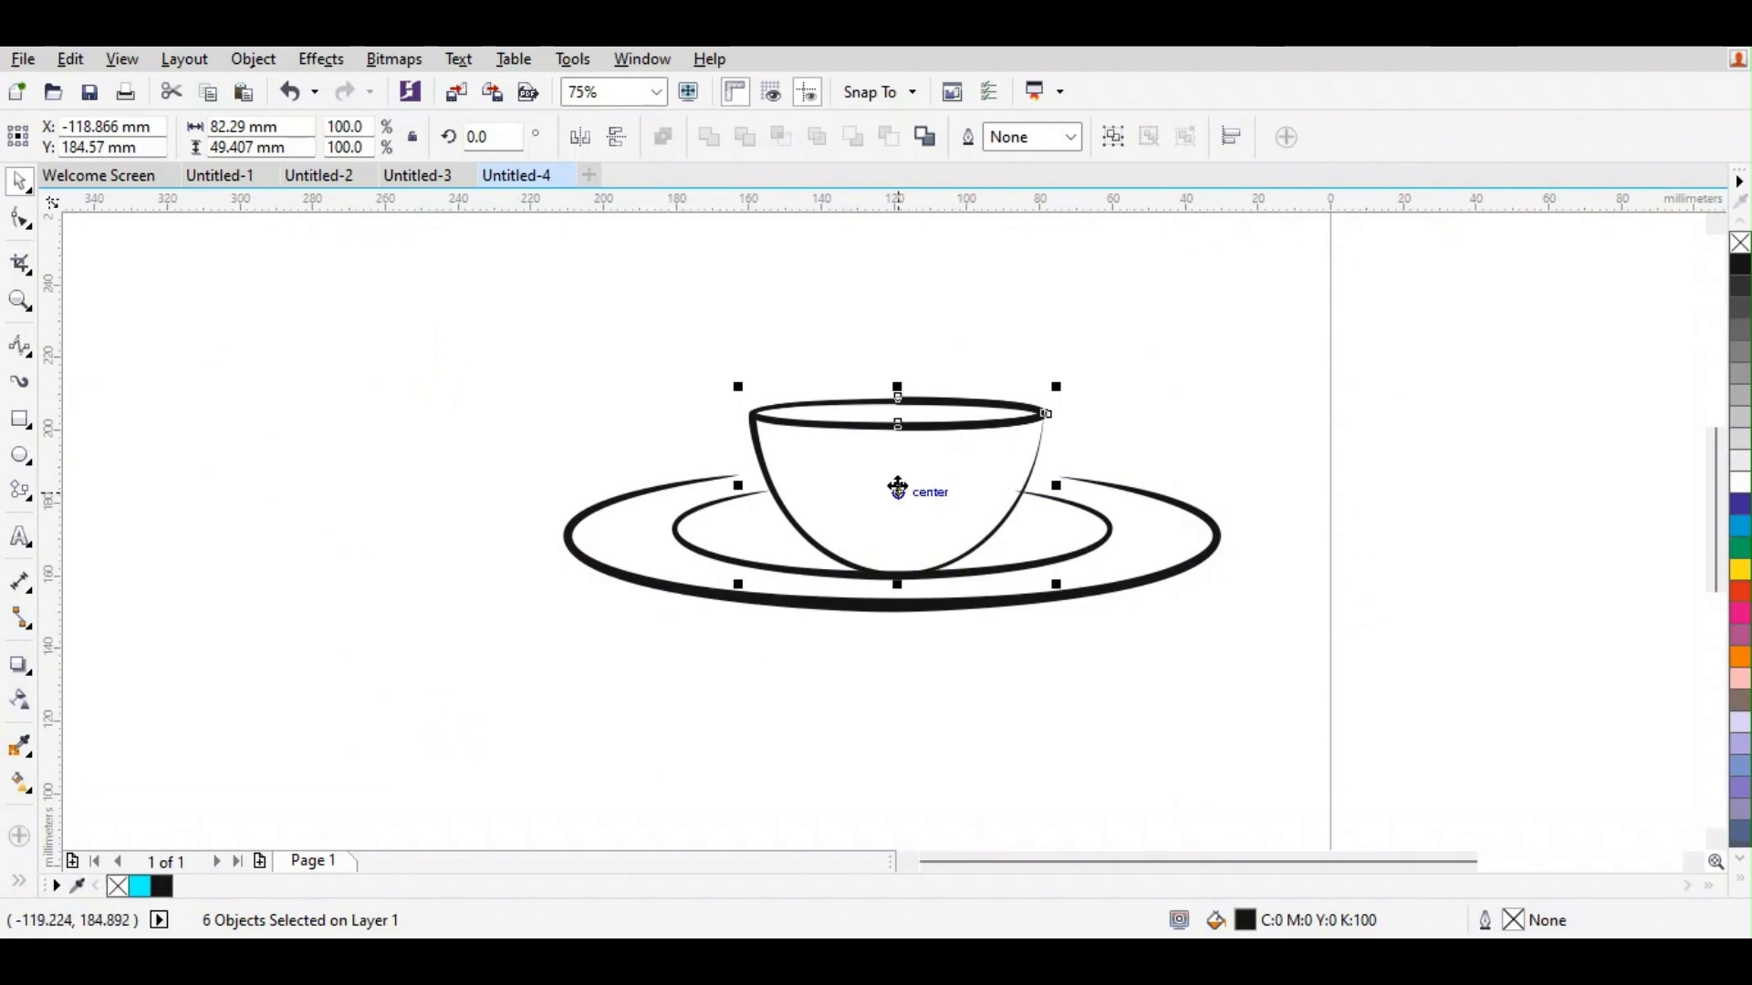
left_click_drag(897, 487, 888, 465)
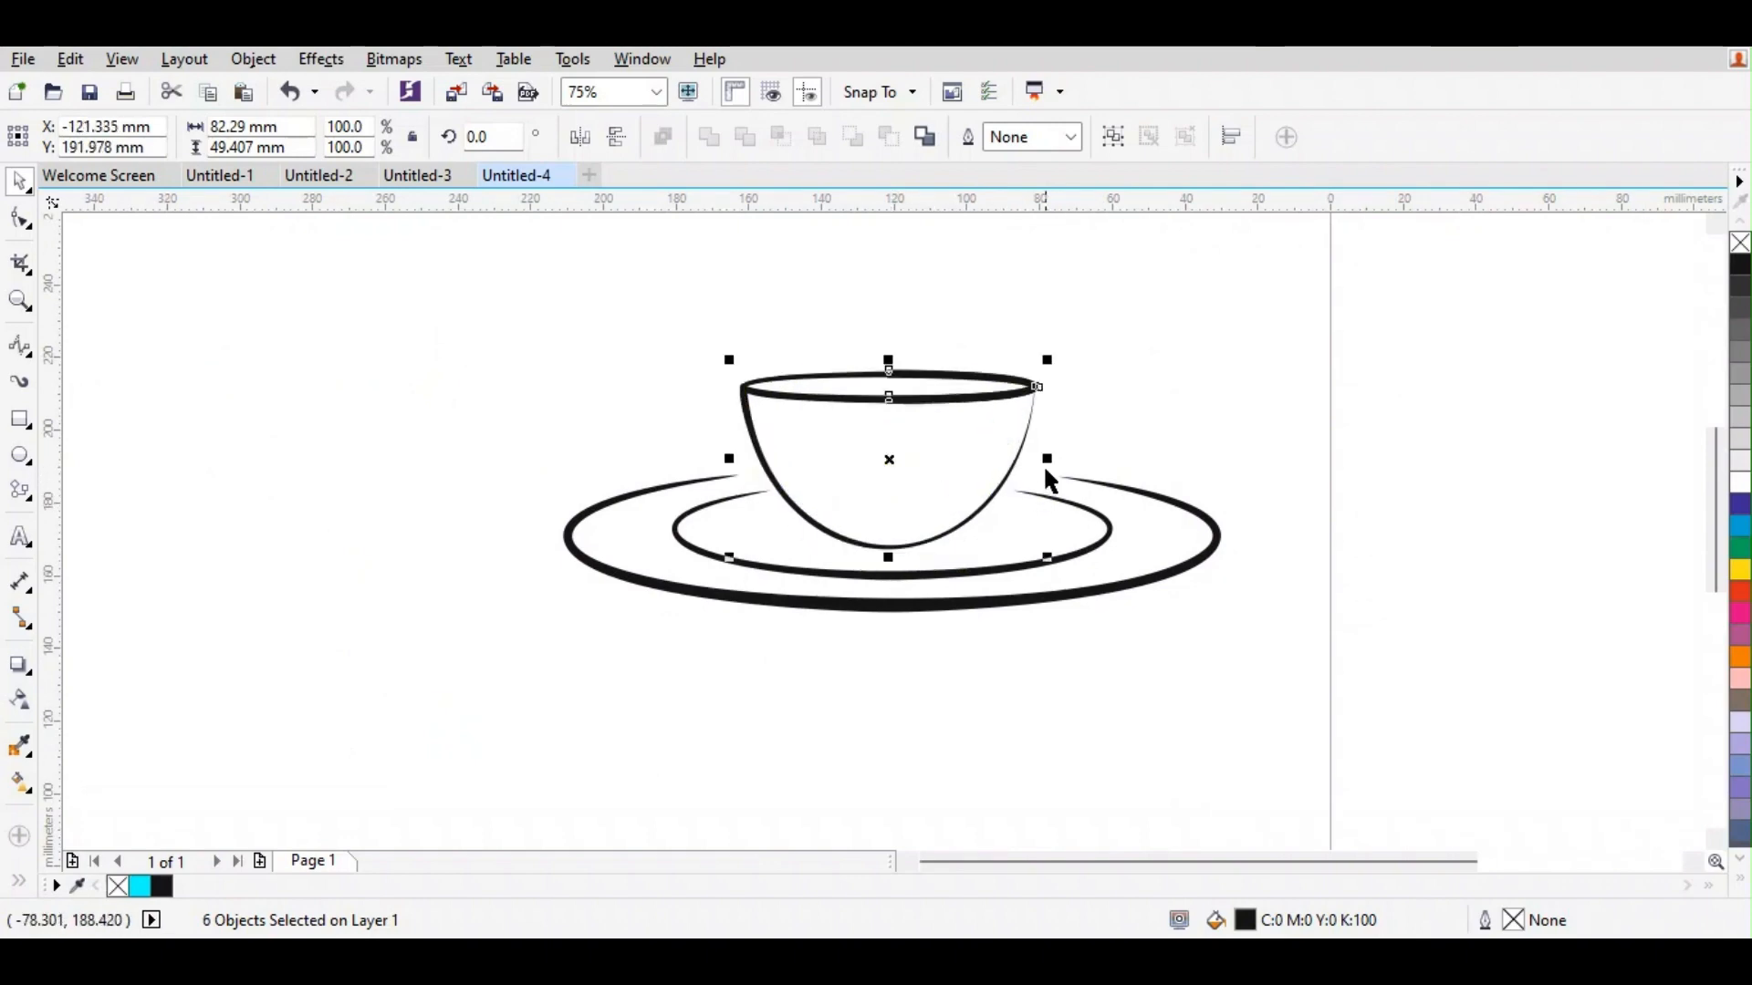
- Narrow the whole cup to about 73.4 mm wide and recentre it over the saucer arcs
left_click_drag(1048, 459, 1013, 460)
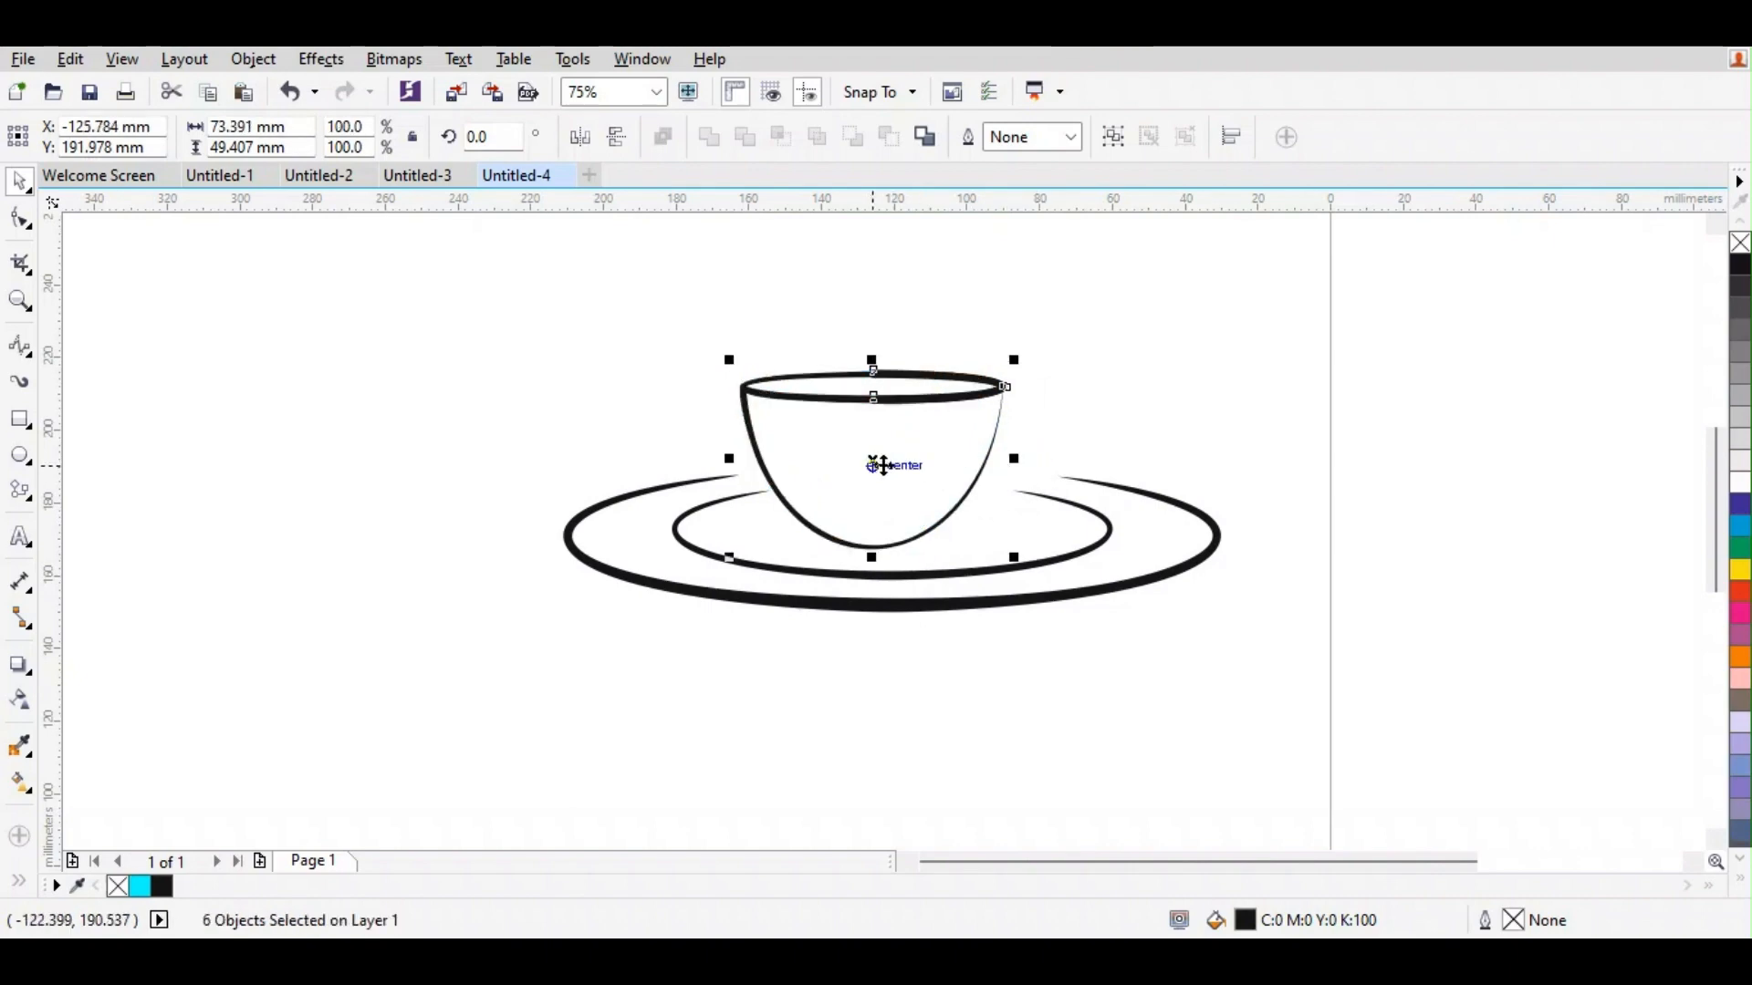
left_click_drag(883, 466, 898, 464)
left_click(1153, 418)
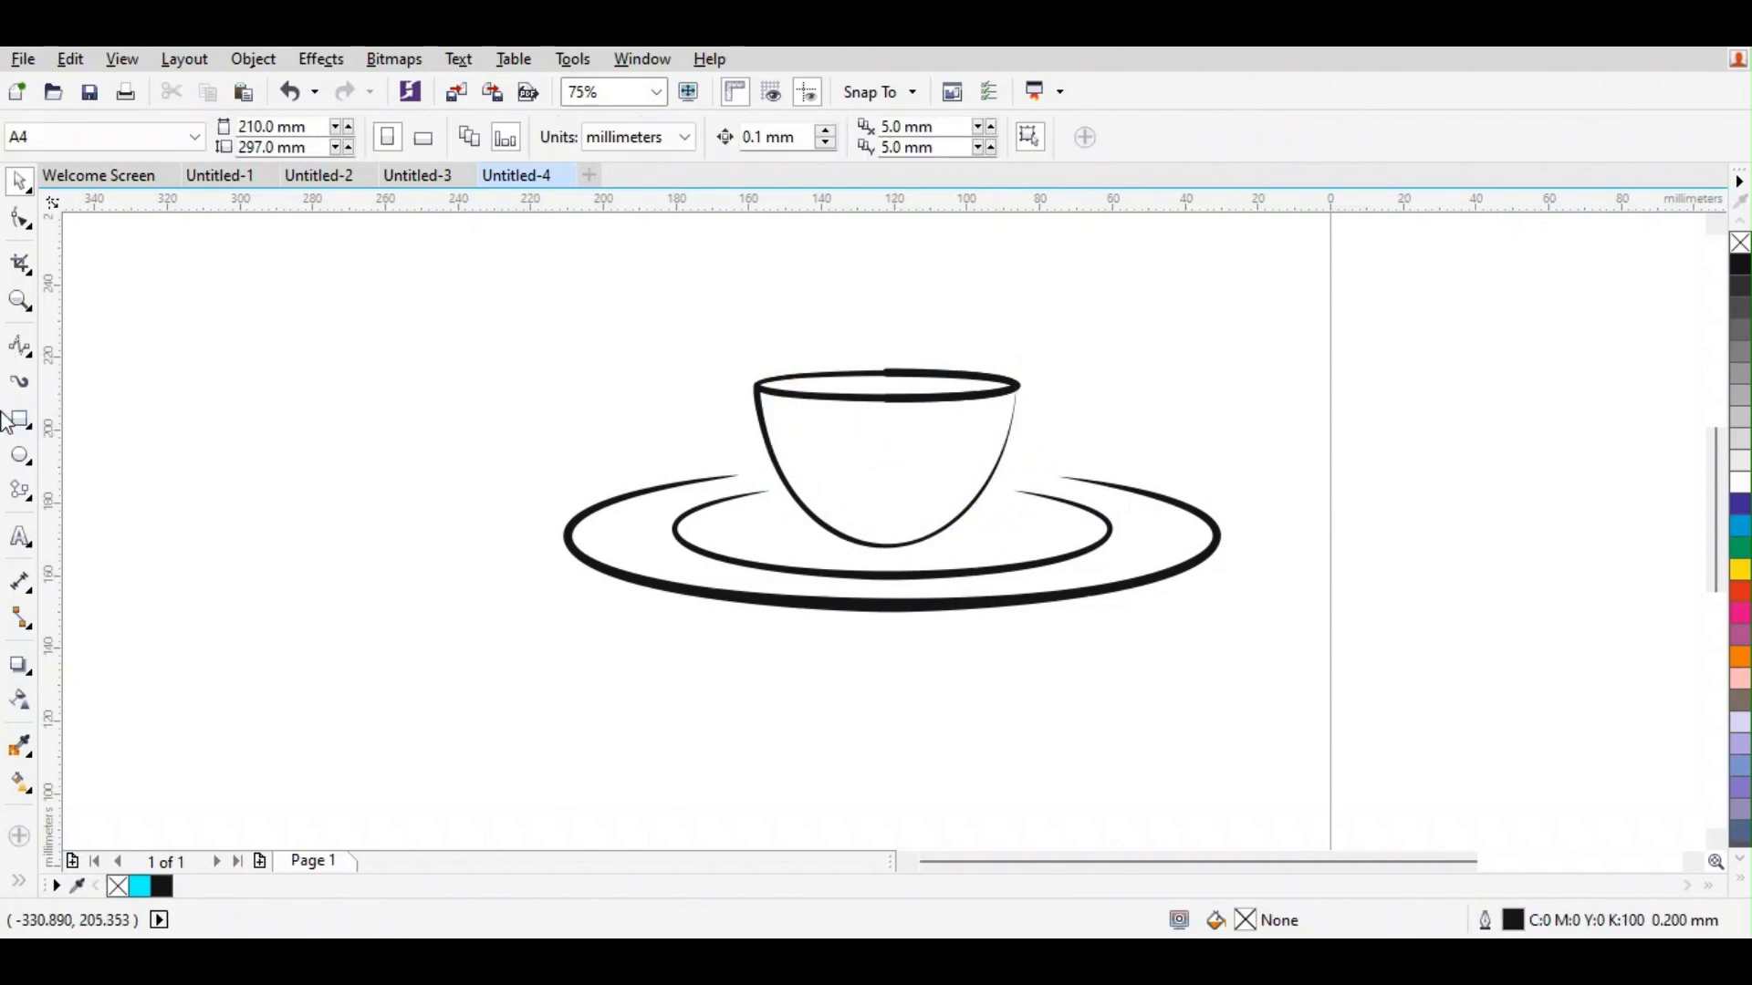
- Draw an S-shaped B-spline handle, about 11.4 by 21.6 mm, from the cup rim's right end down towards the saucer
left_click(20, 345)
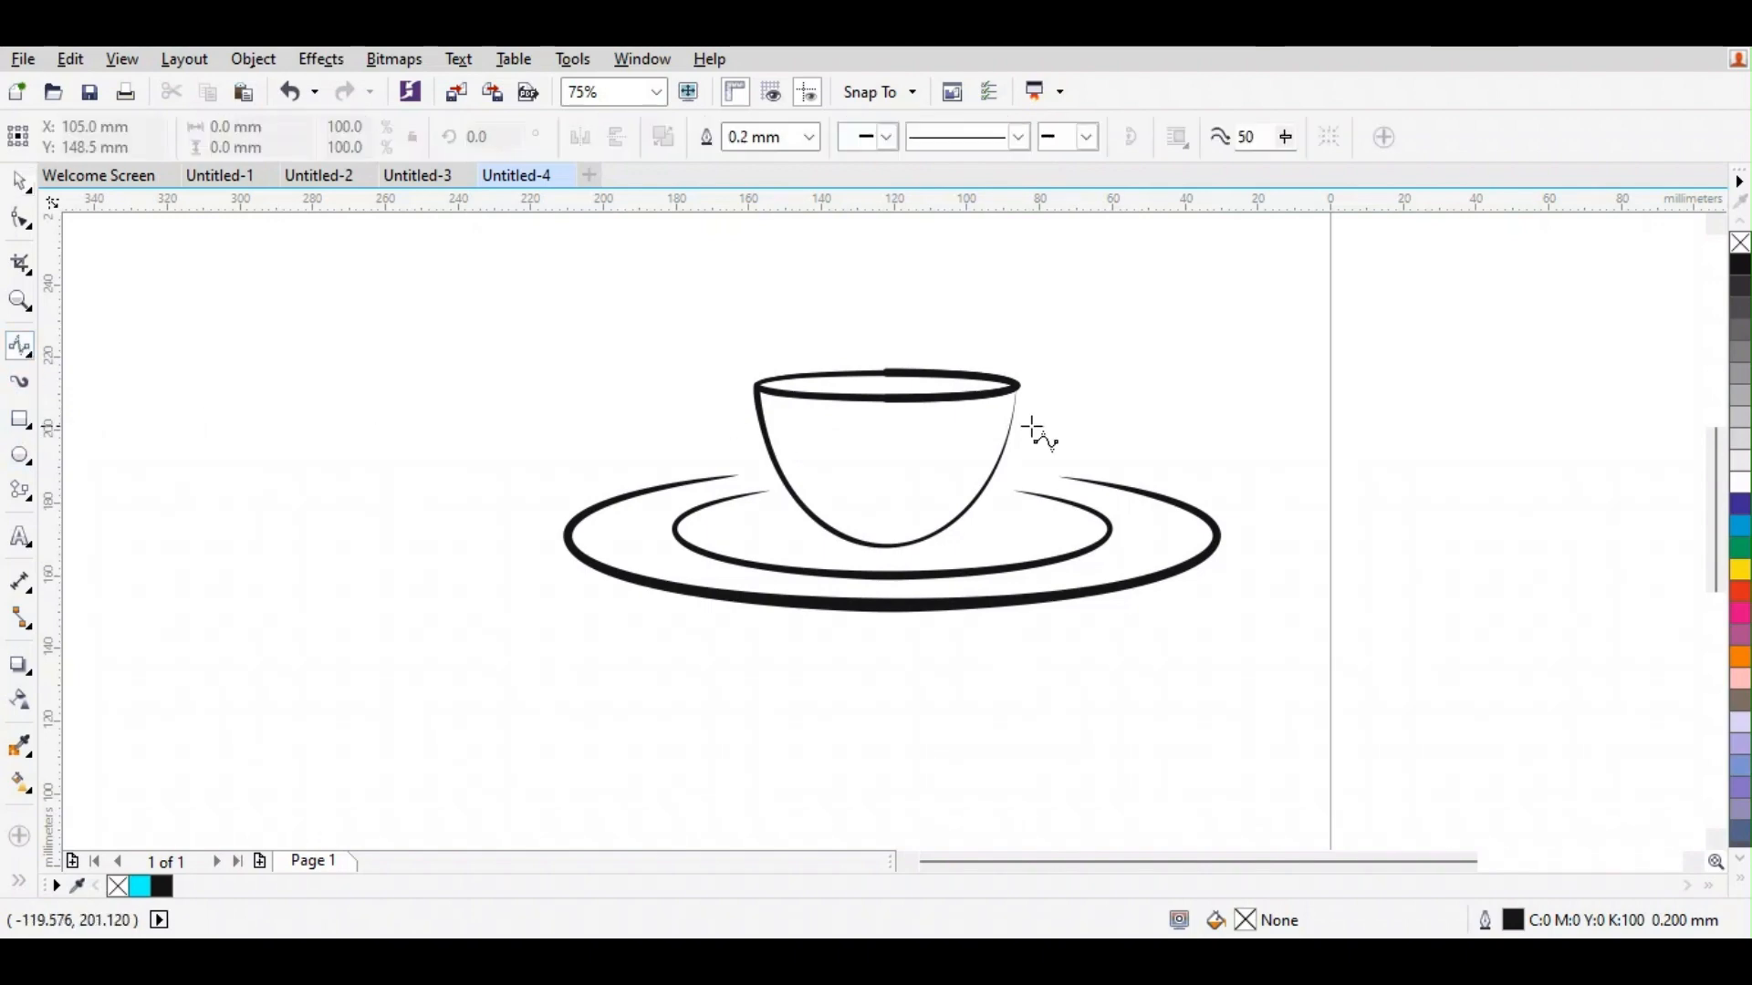
scroll(1031, 413, "up", 2)
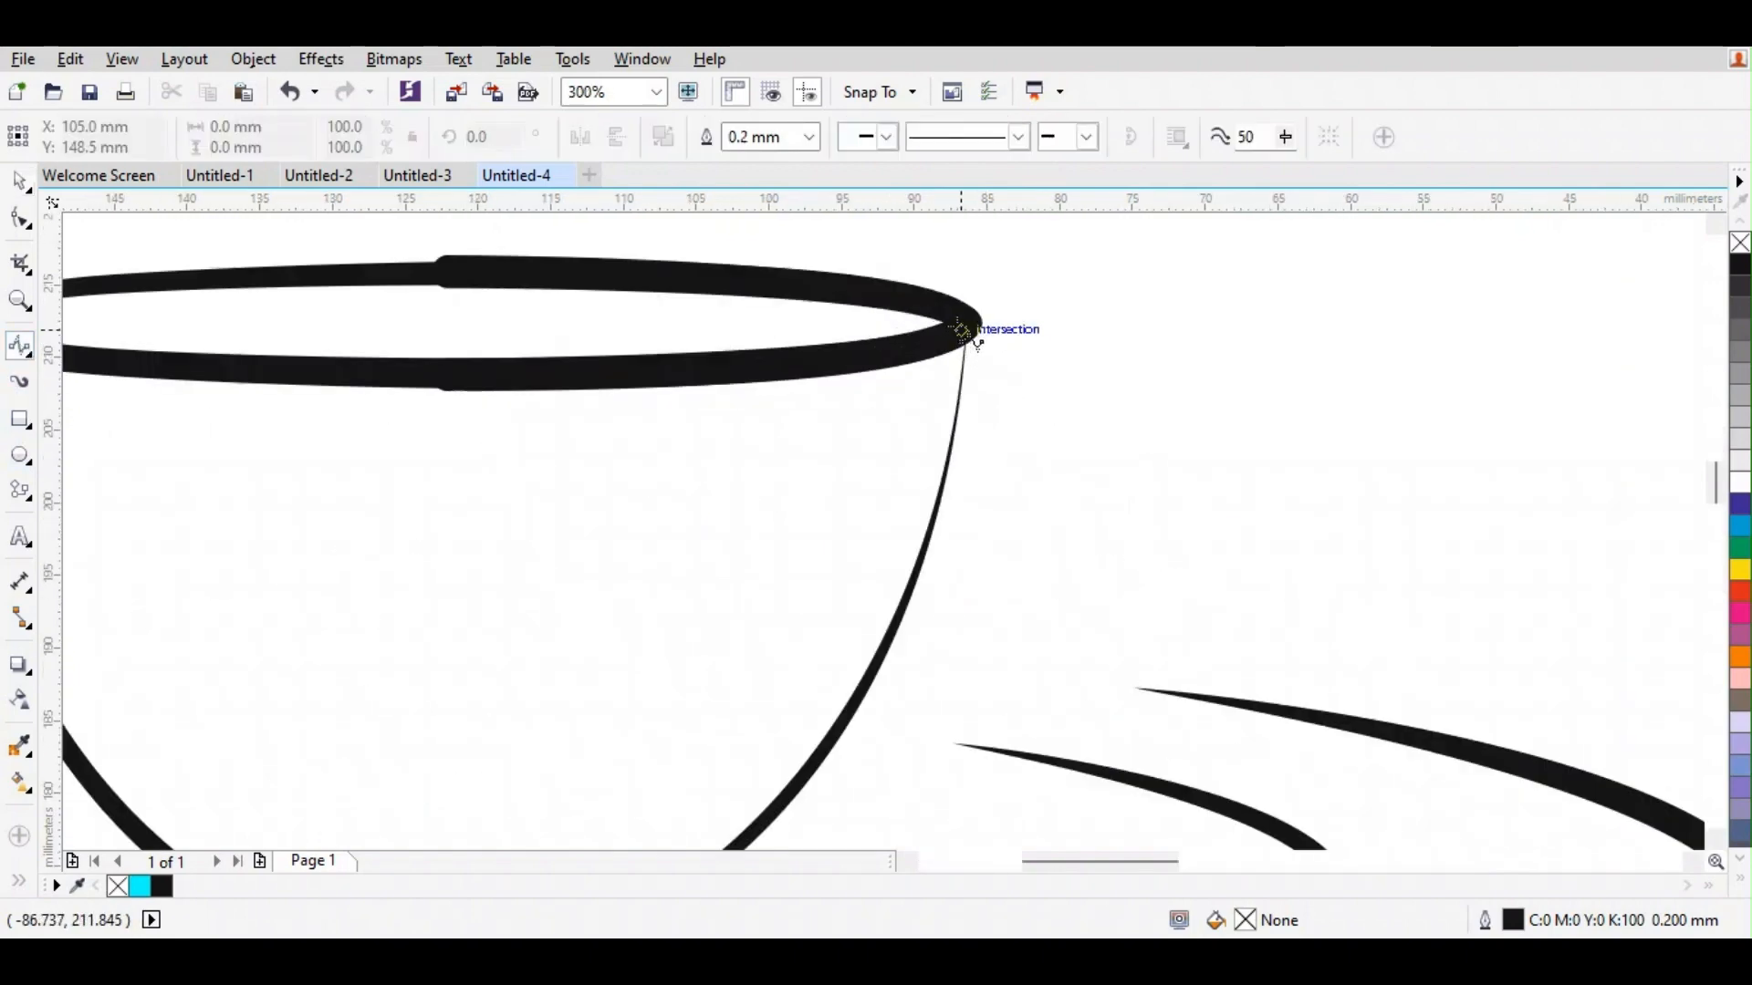
left_click(965, 325)
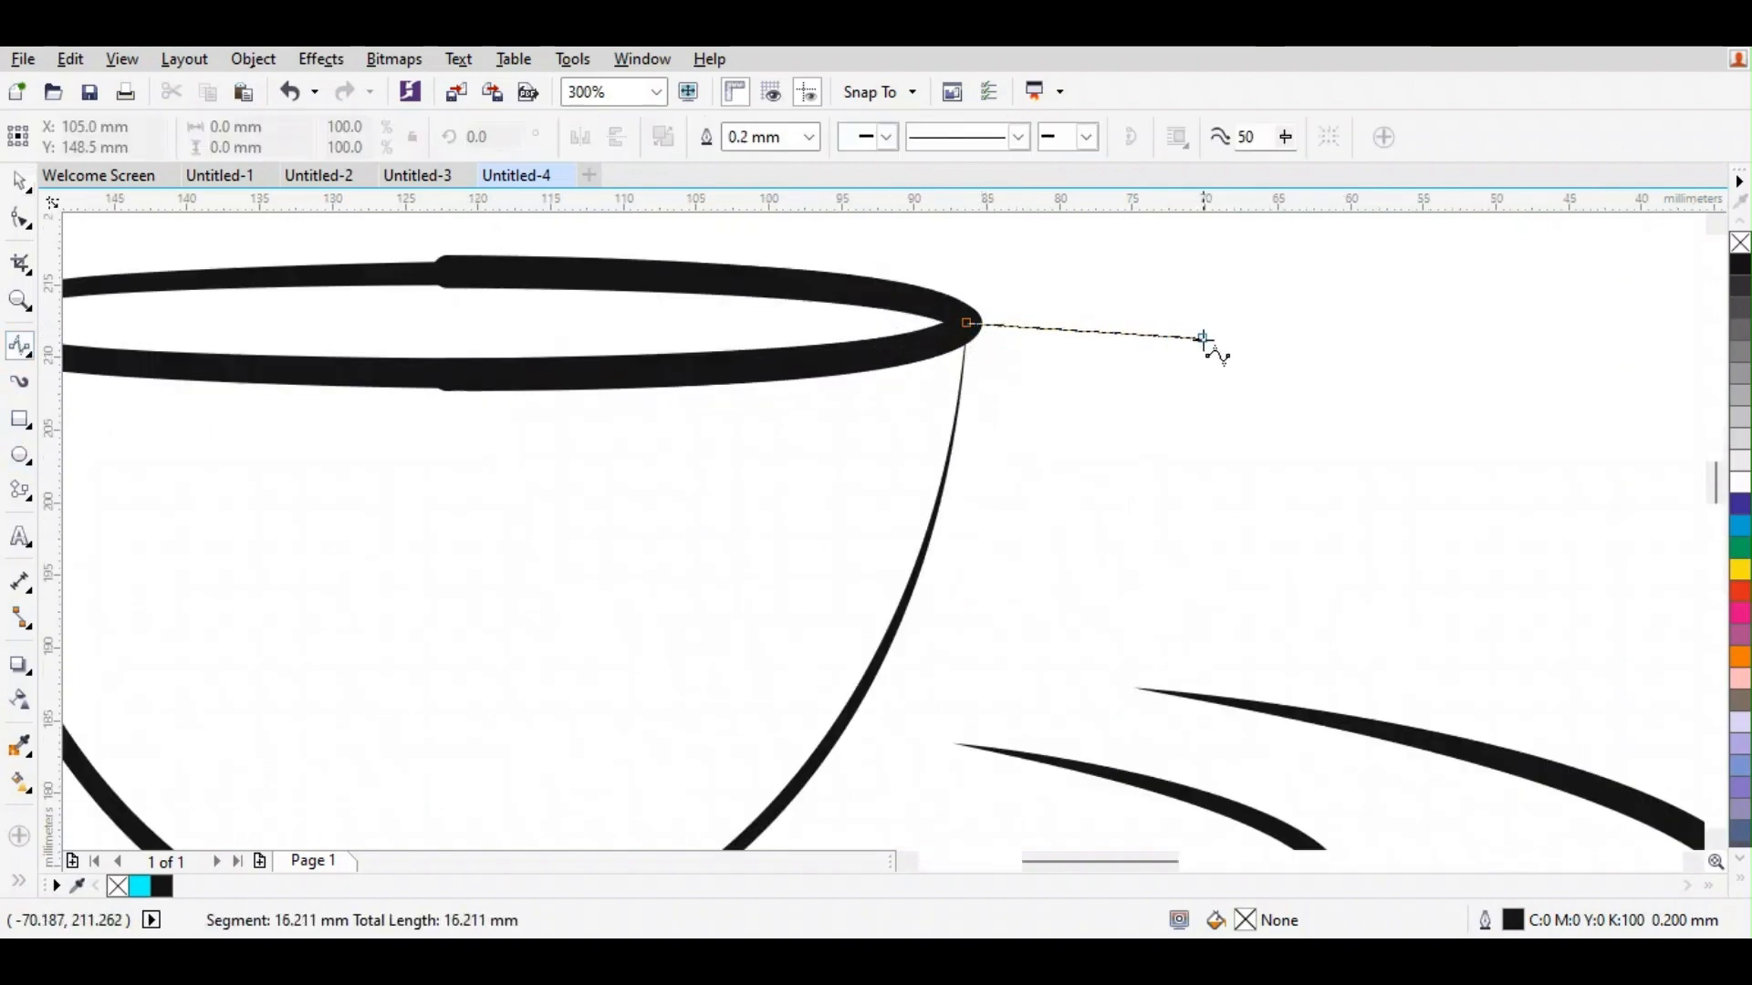
left_click(1207, 347)
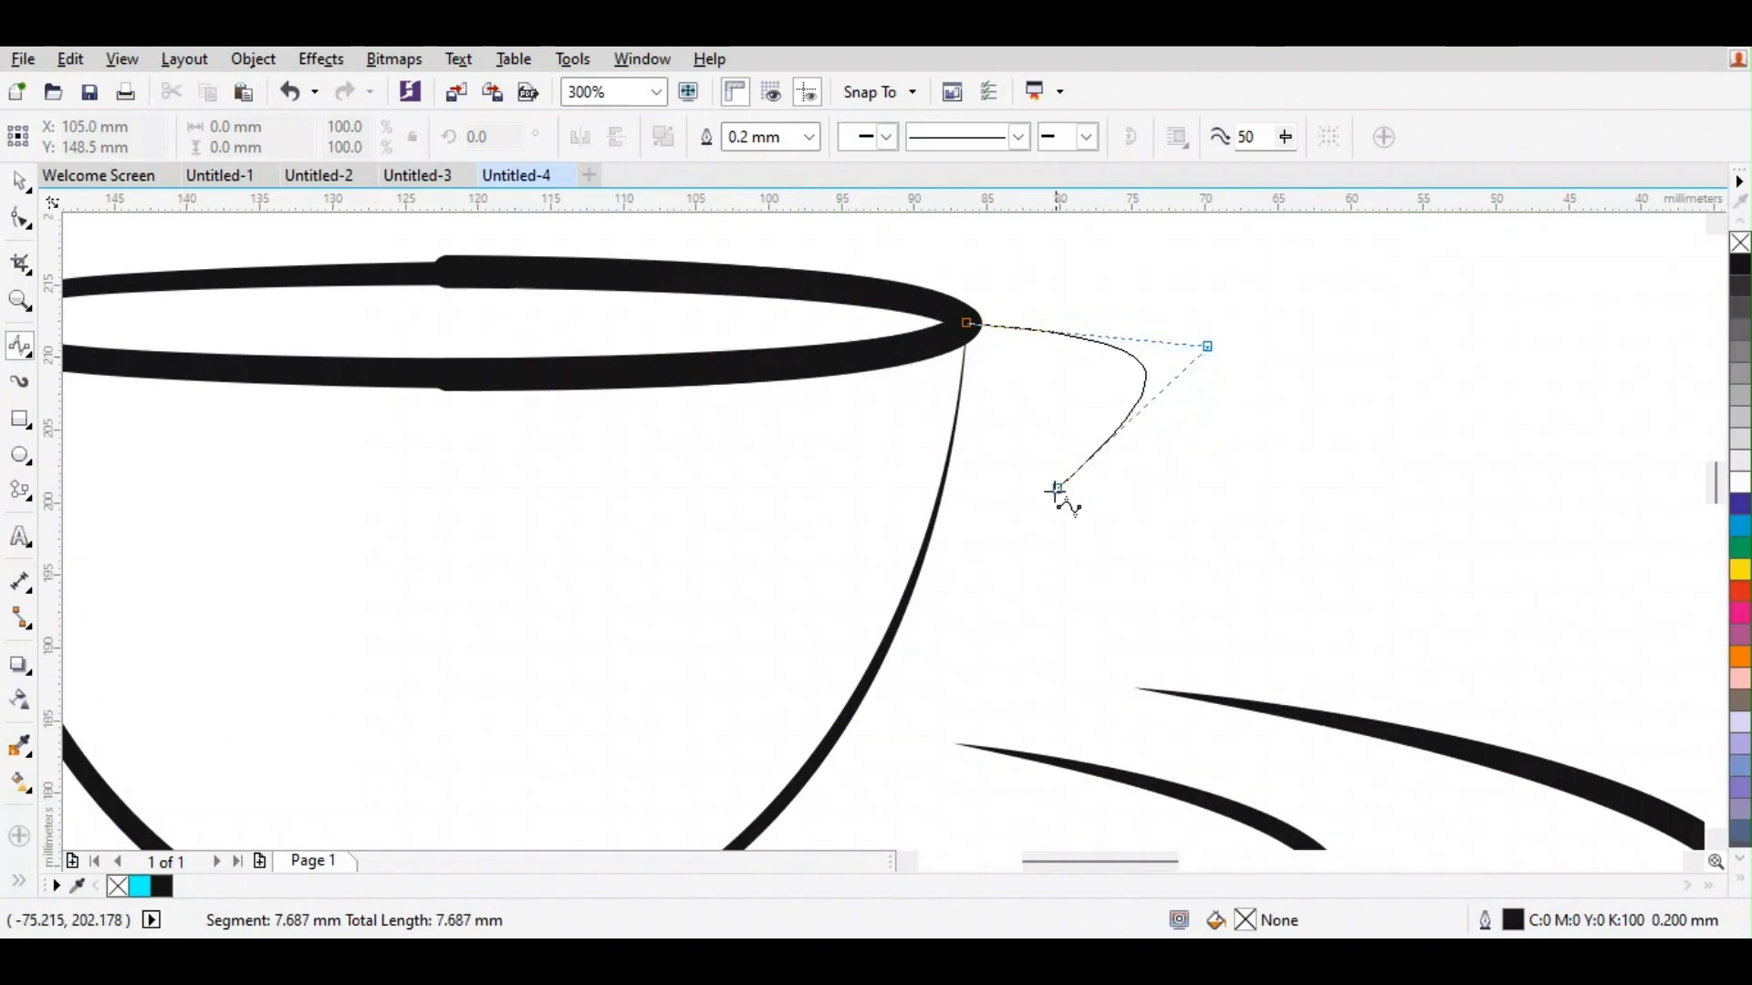
left_click(1019, 568)
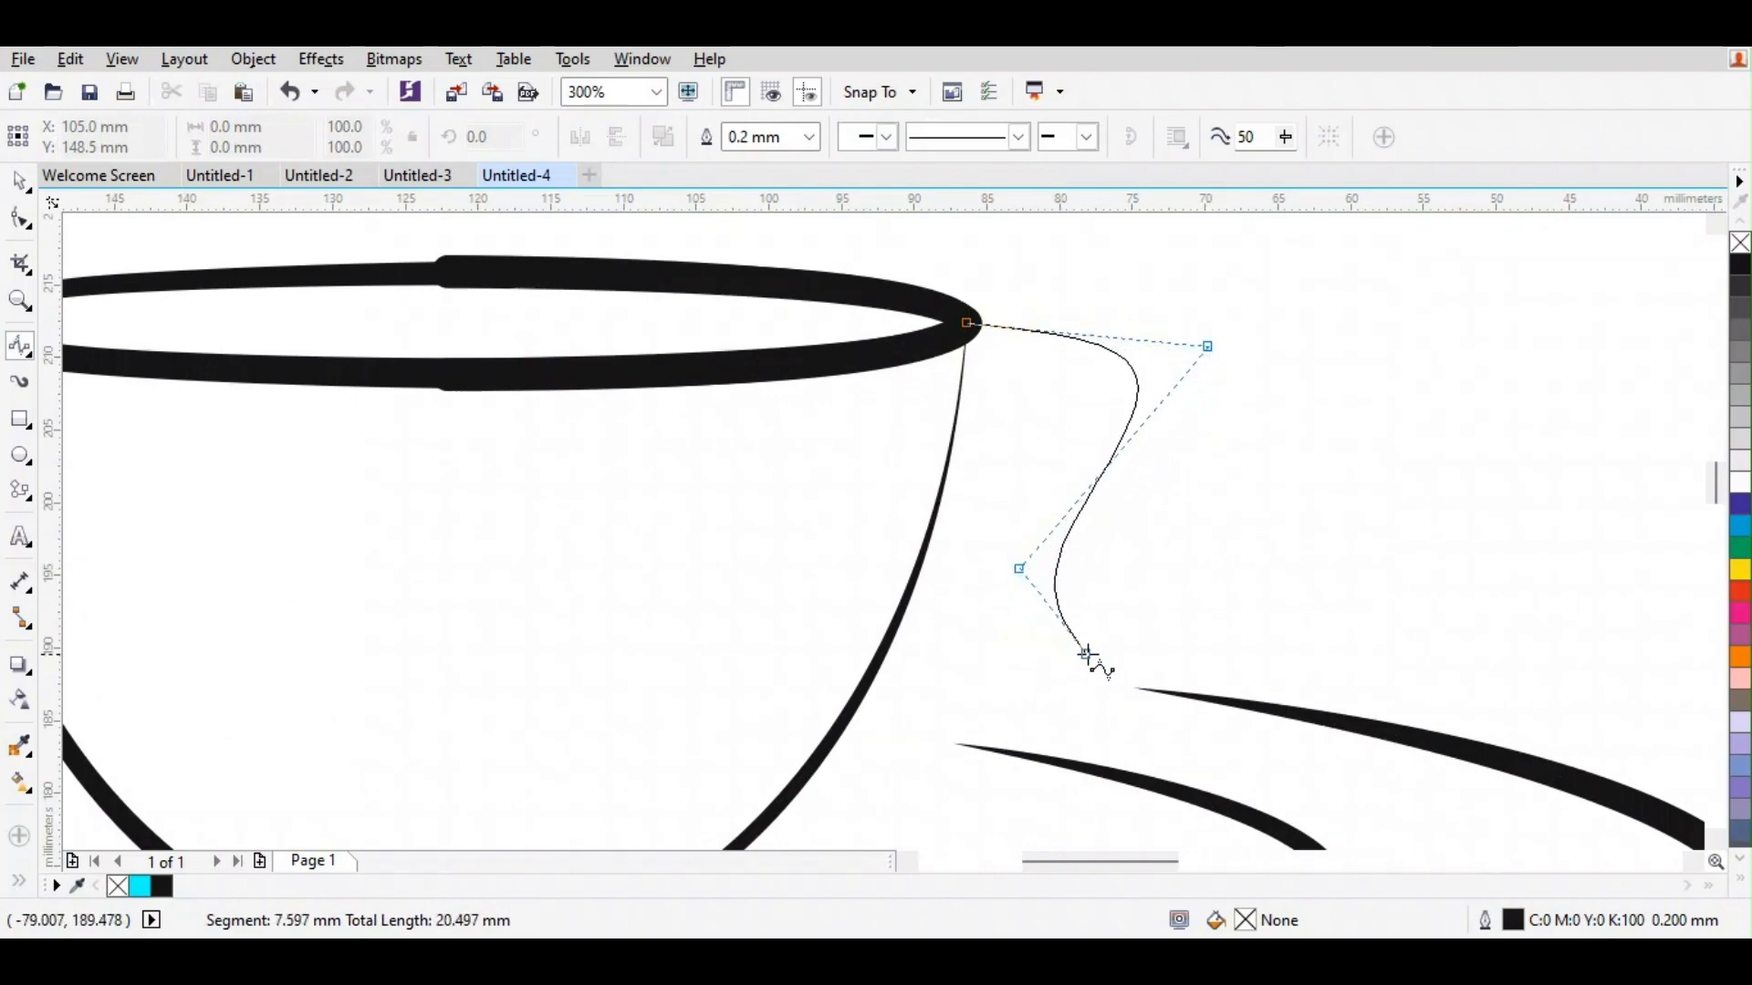
key("ctrl+z")
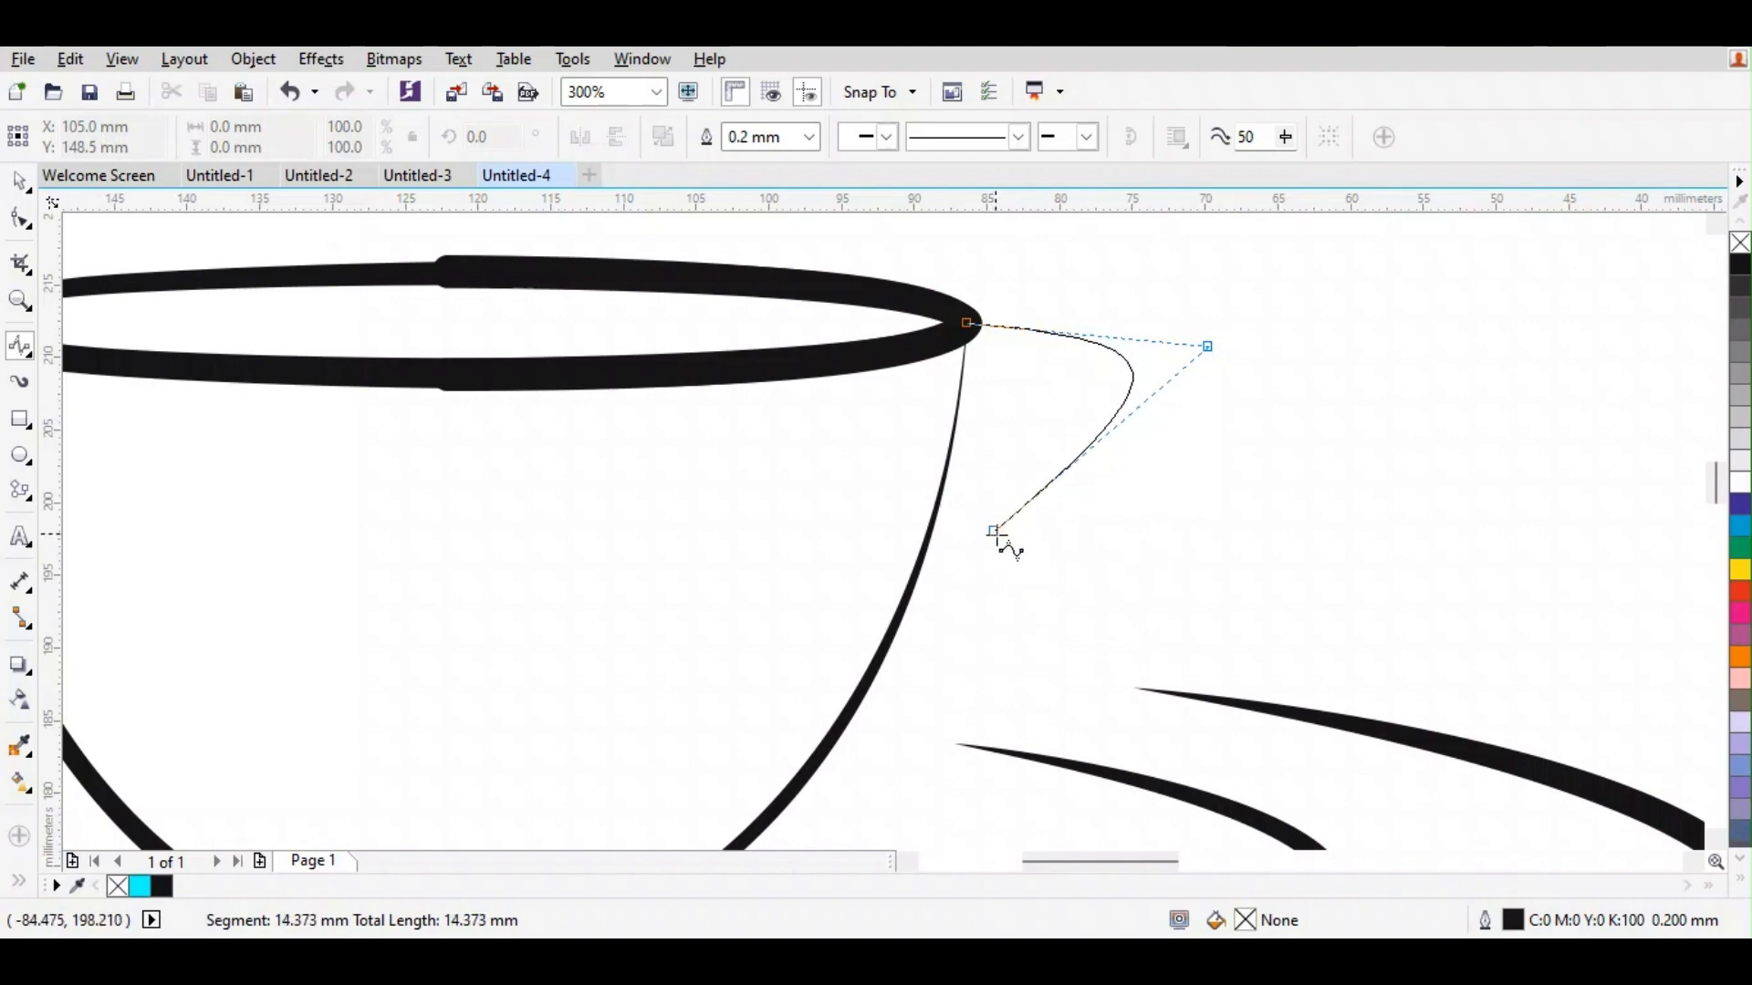
left_click(995, 535)
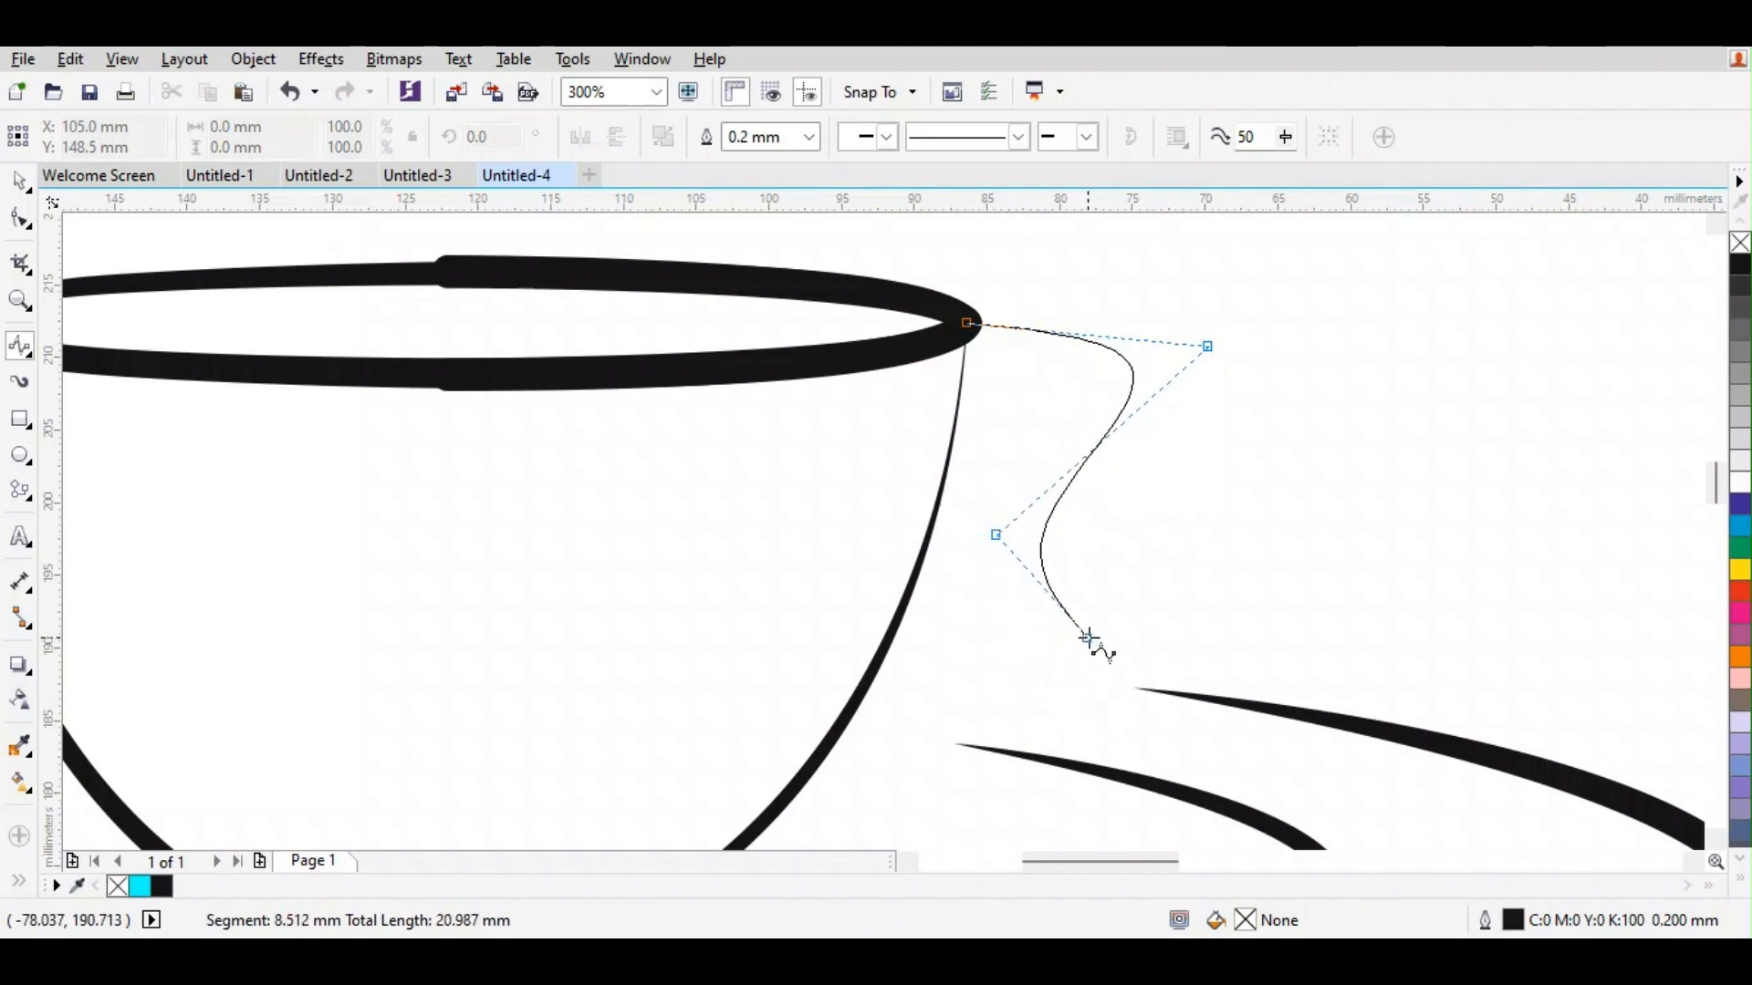
left_click(1100, 656)
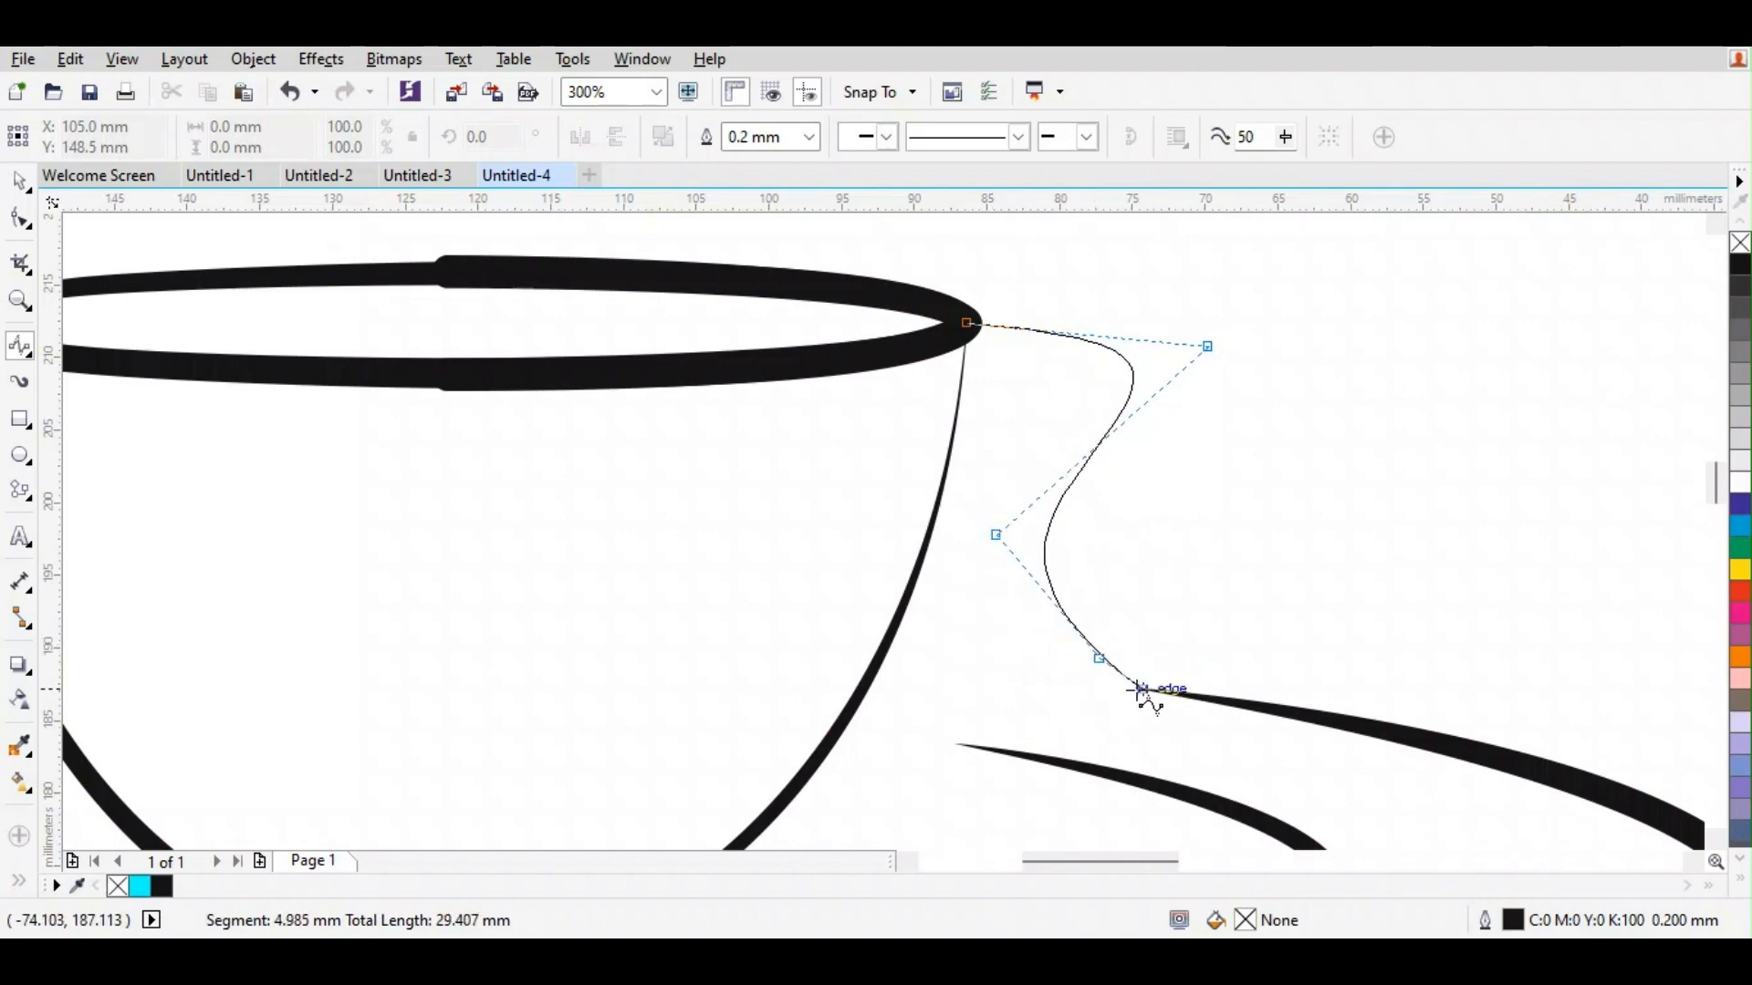
key("ctrl+z")
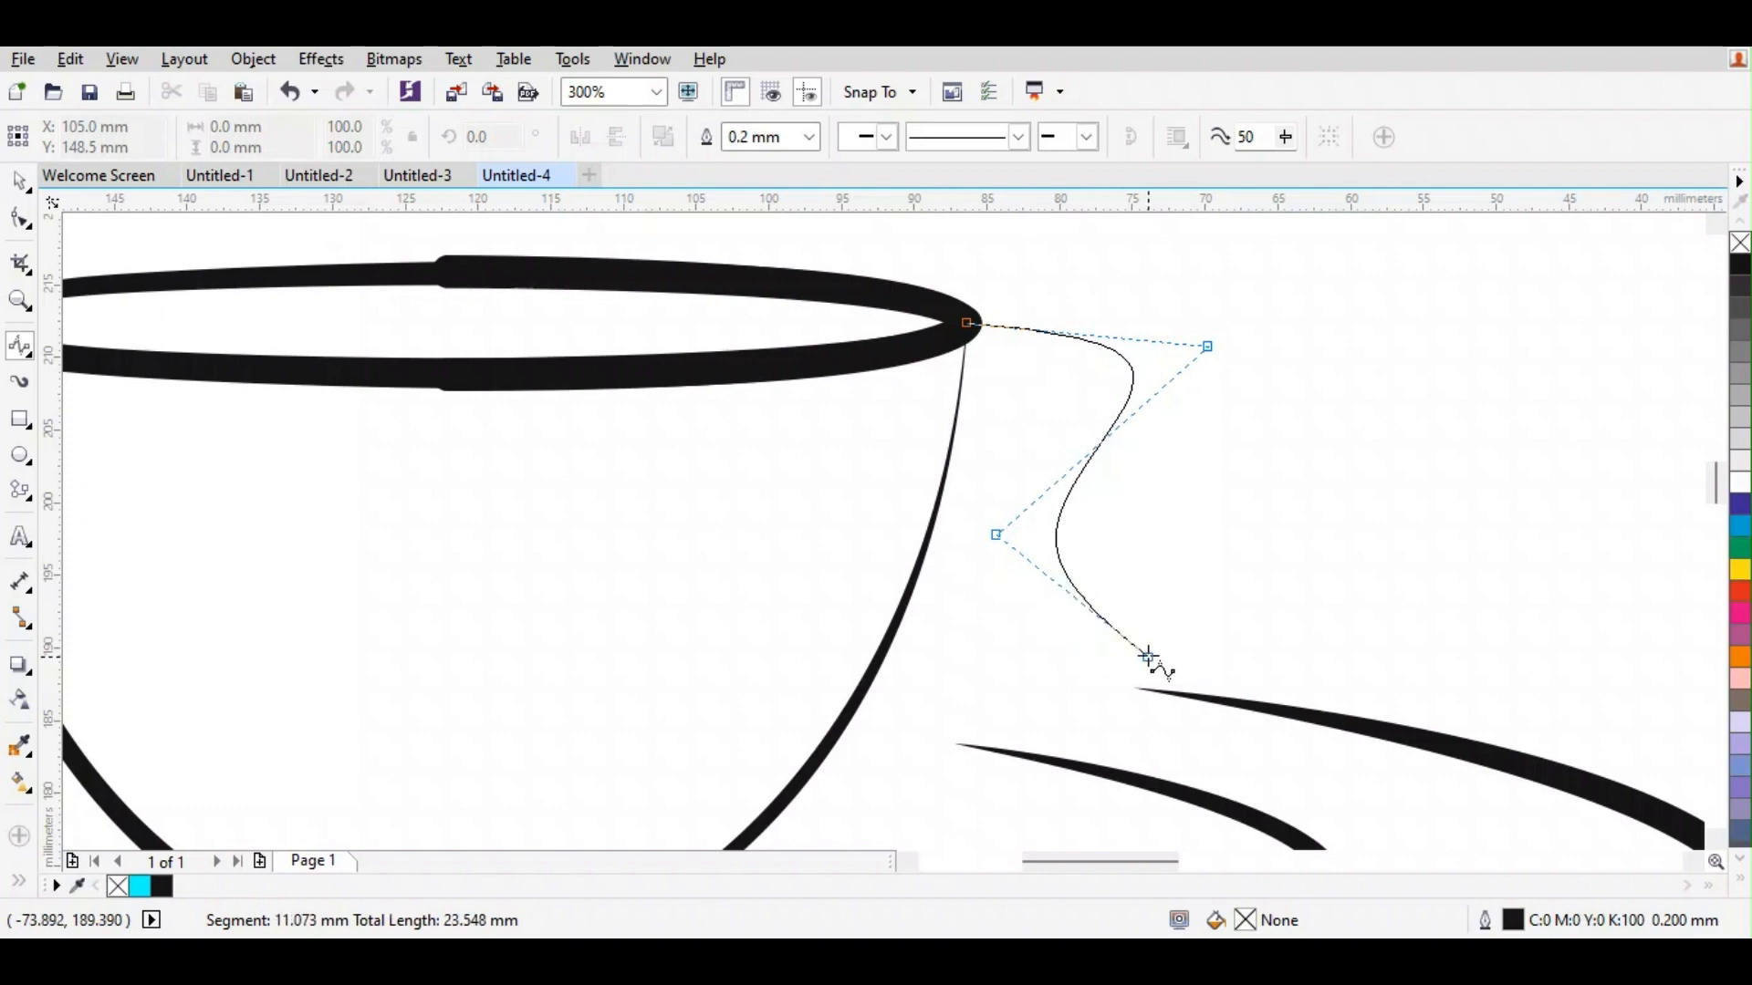
double_click(1108, 626)
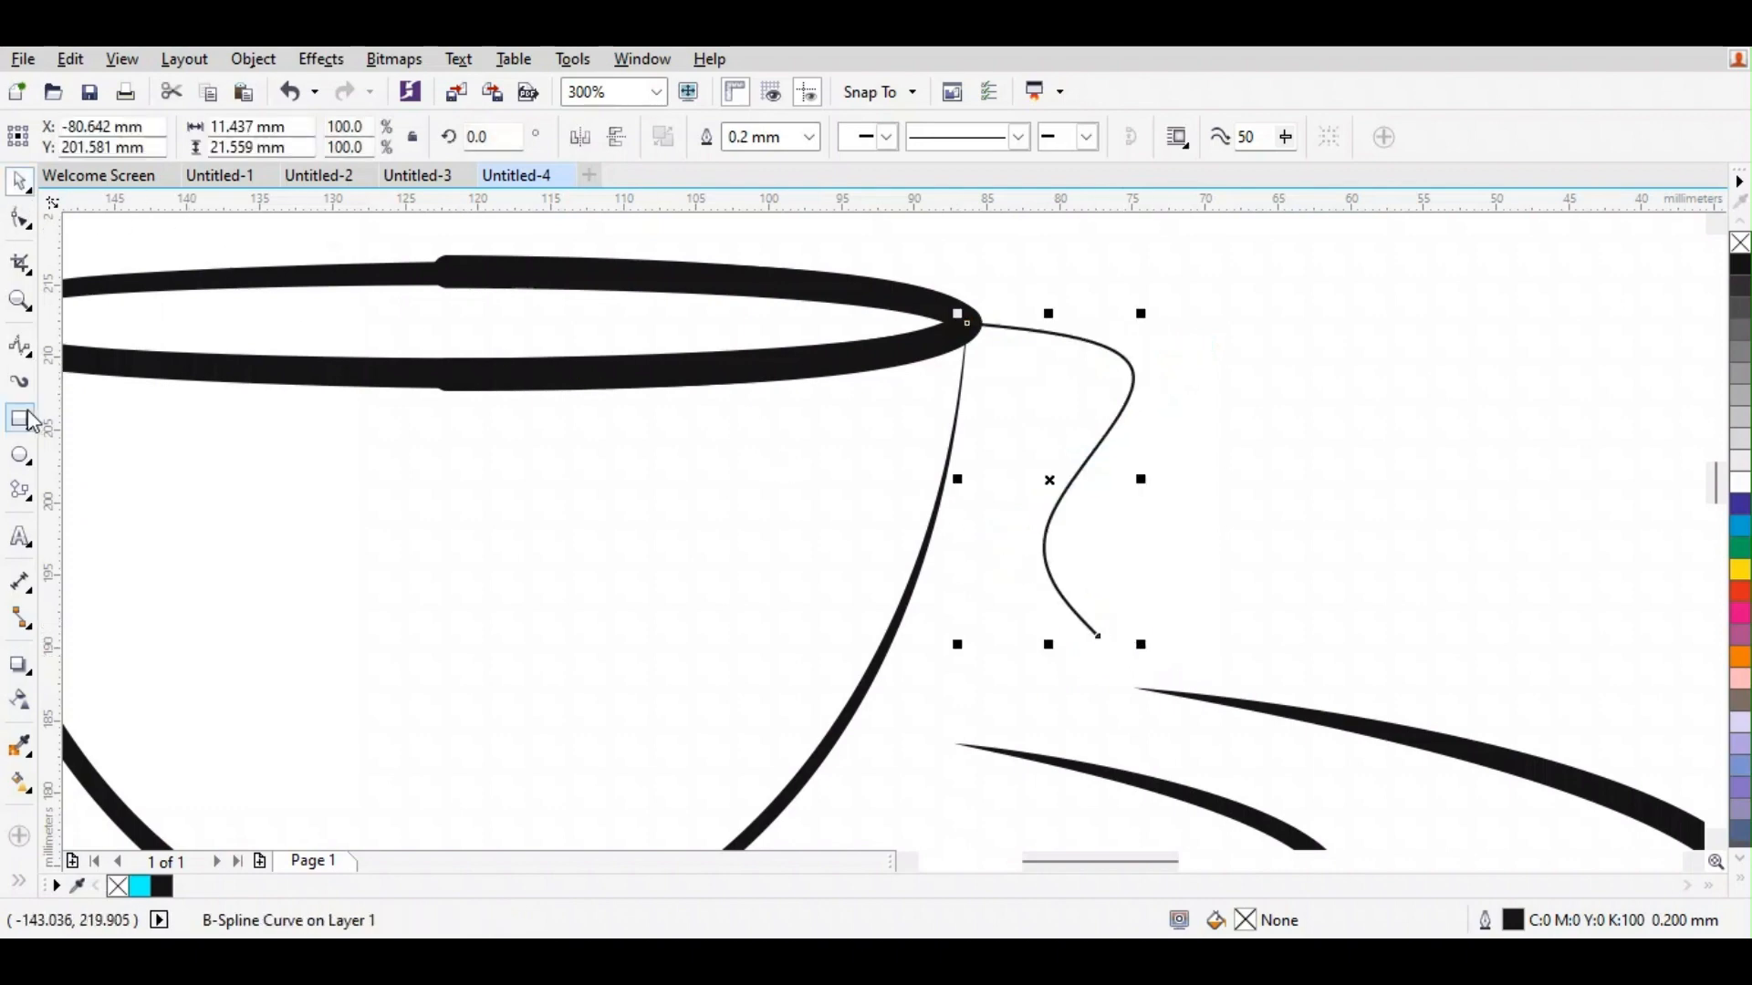
- Try to apply an Artistic Media preset stroke to the handle curve
left_click(20, 381)
left_click(330, 138)
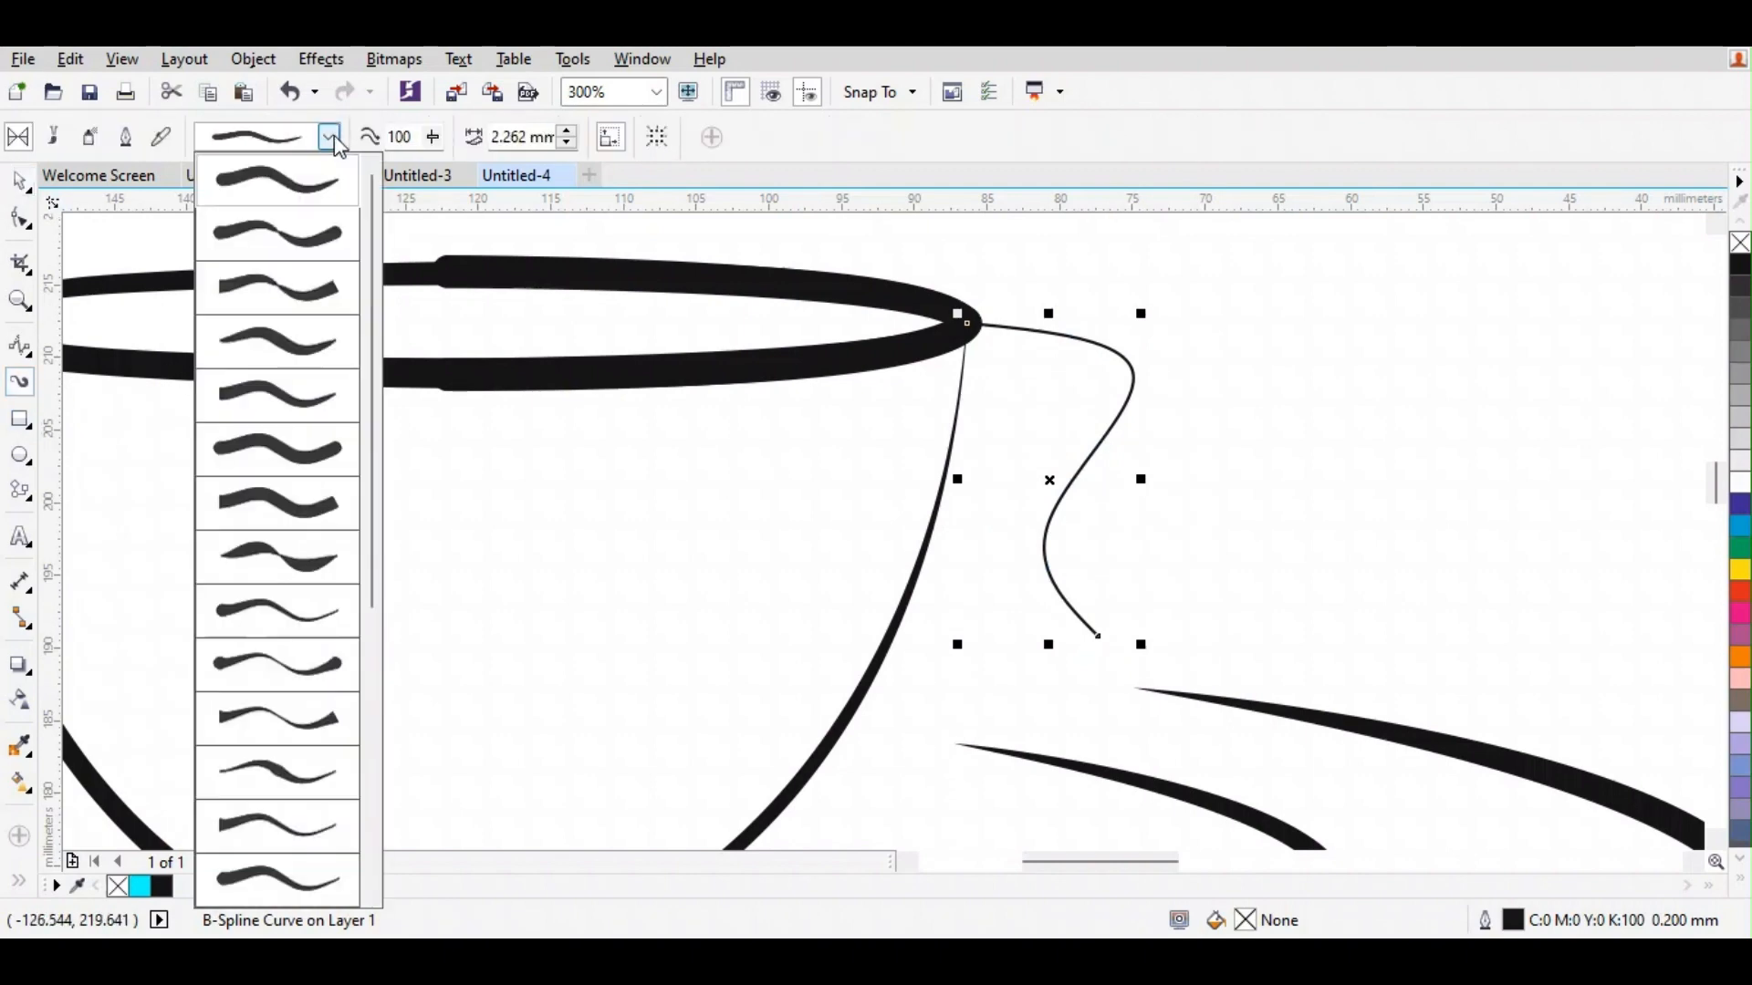
left_click(317, 202)
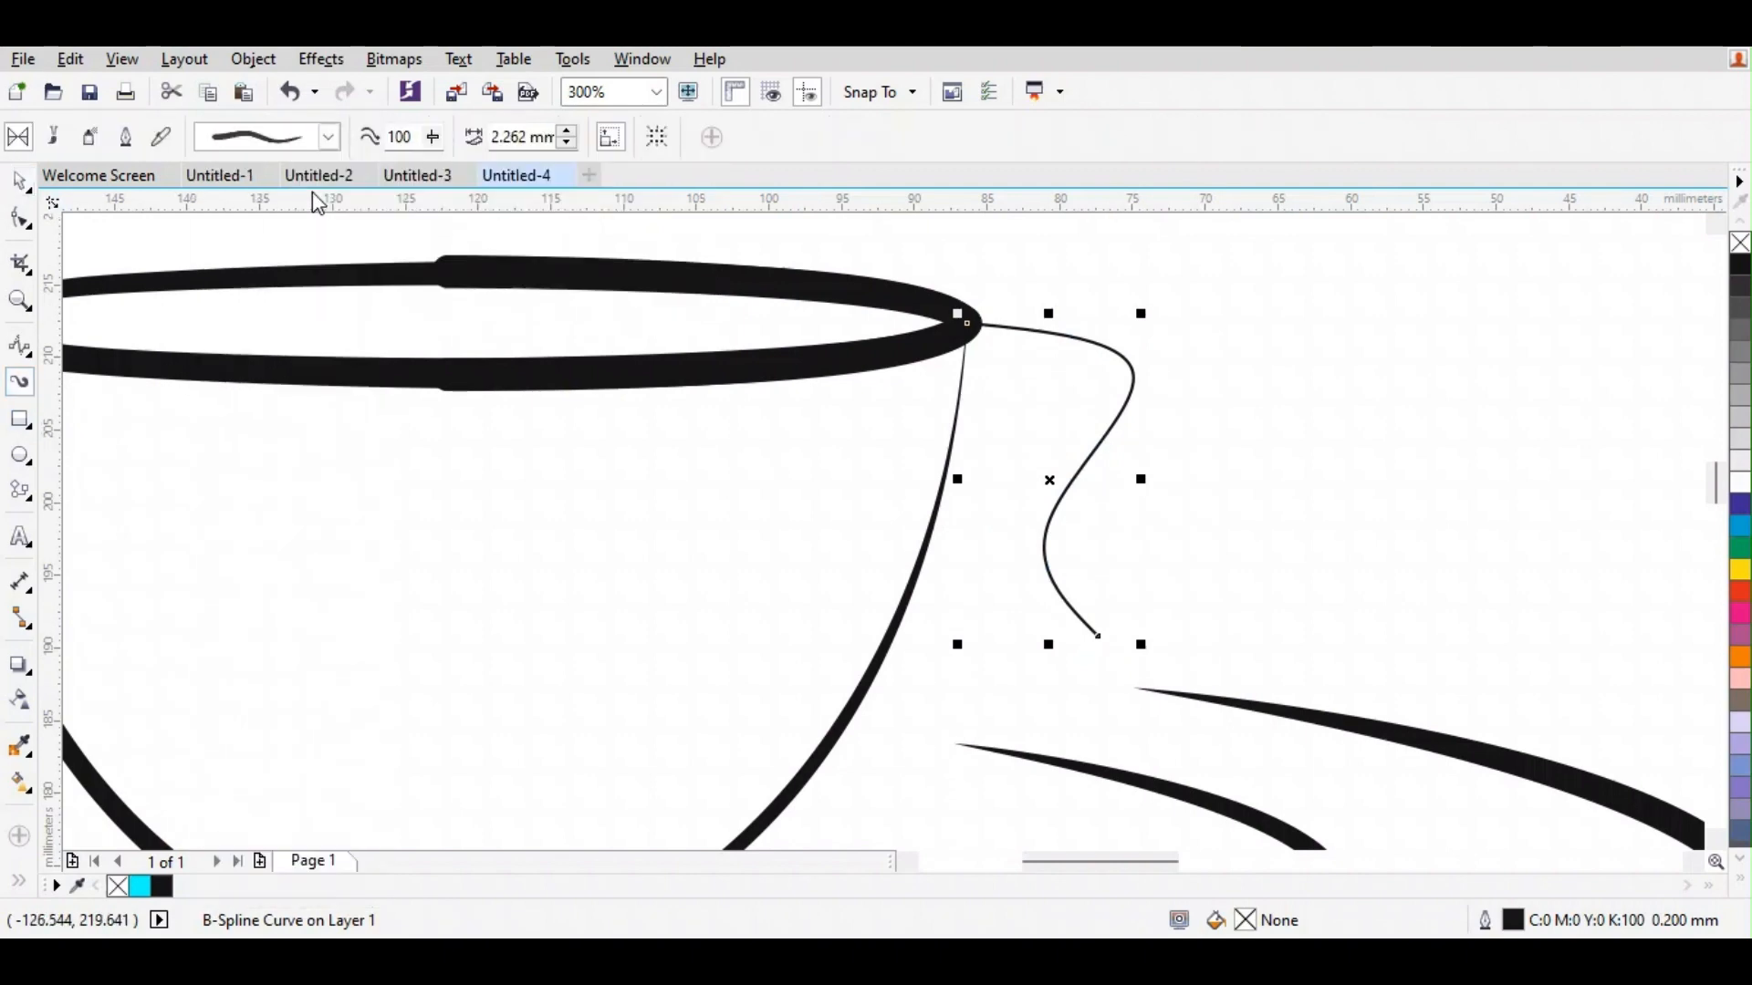
left_click(328, 138)
left_click(339, 171)
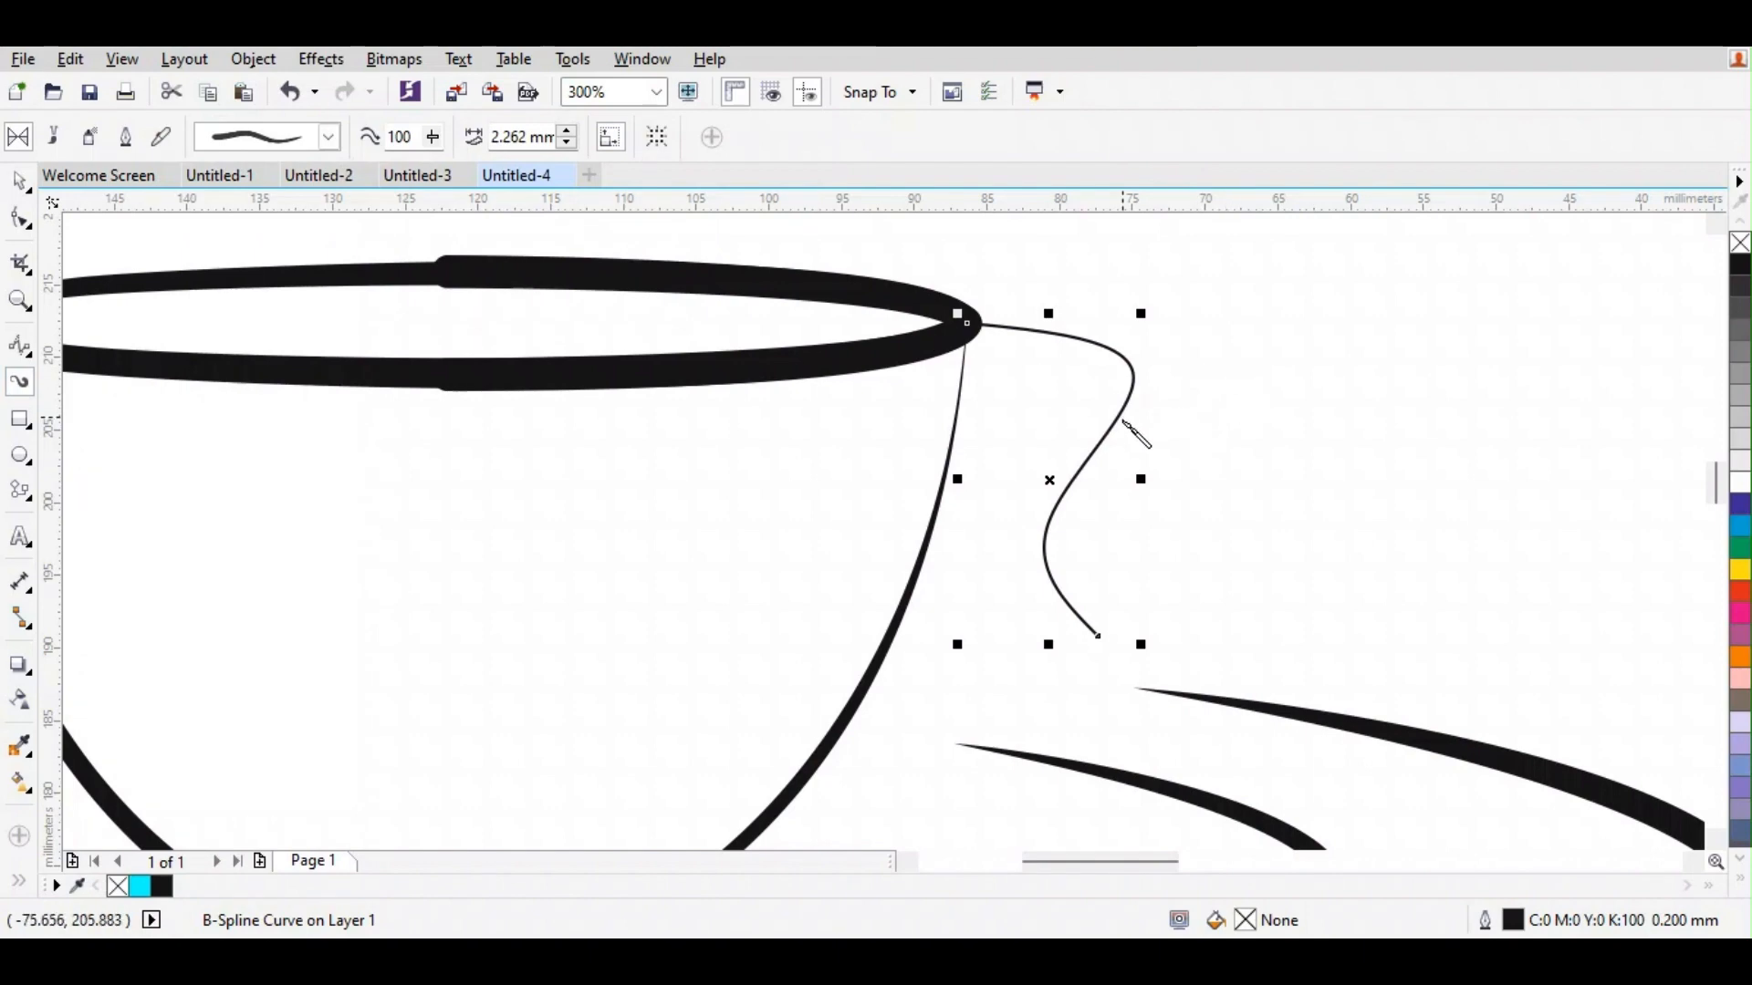
- Reselect the handle curve and apply the Artistic Media preset stroke with one thick rounded end and one thin end
left_click(20, 185)
left_click(1114, 427)
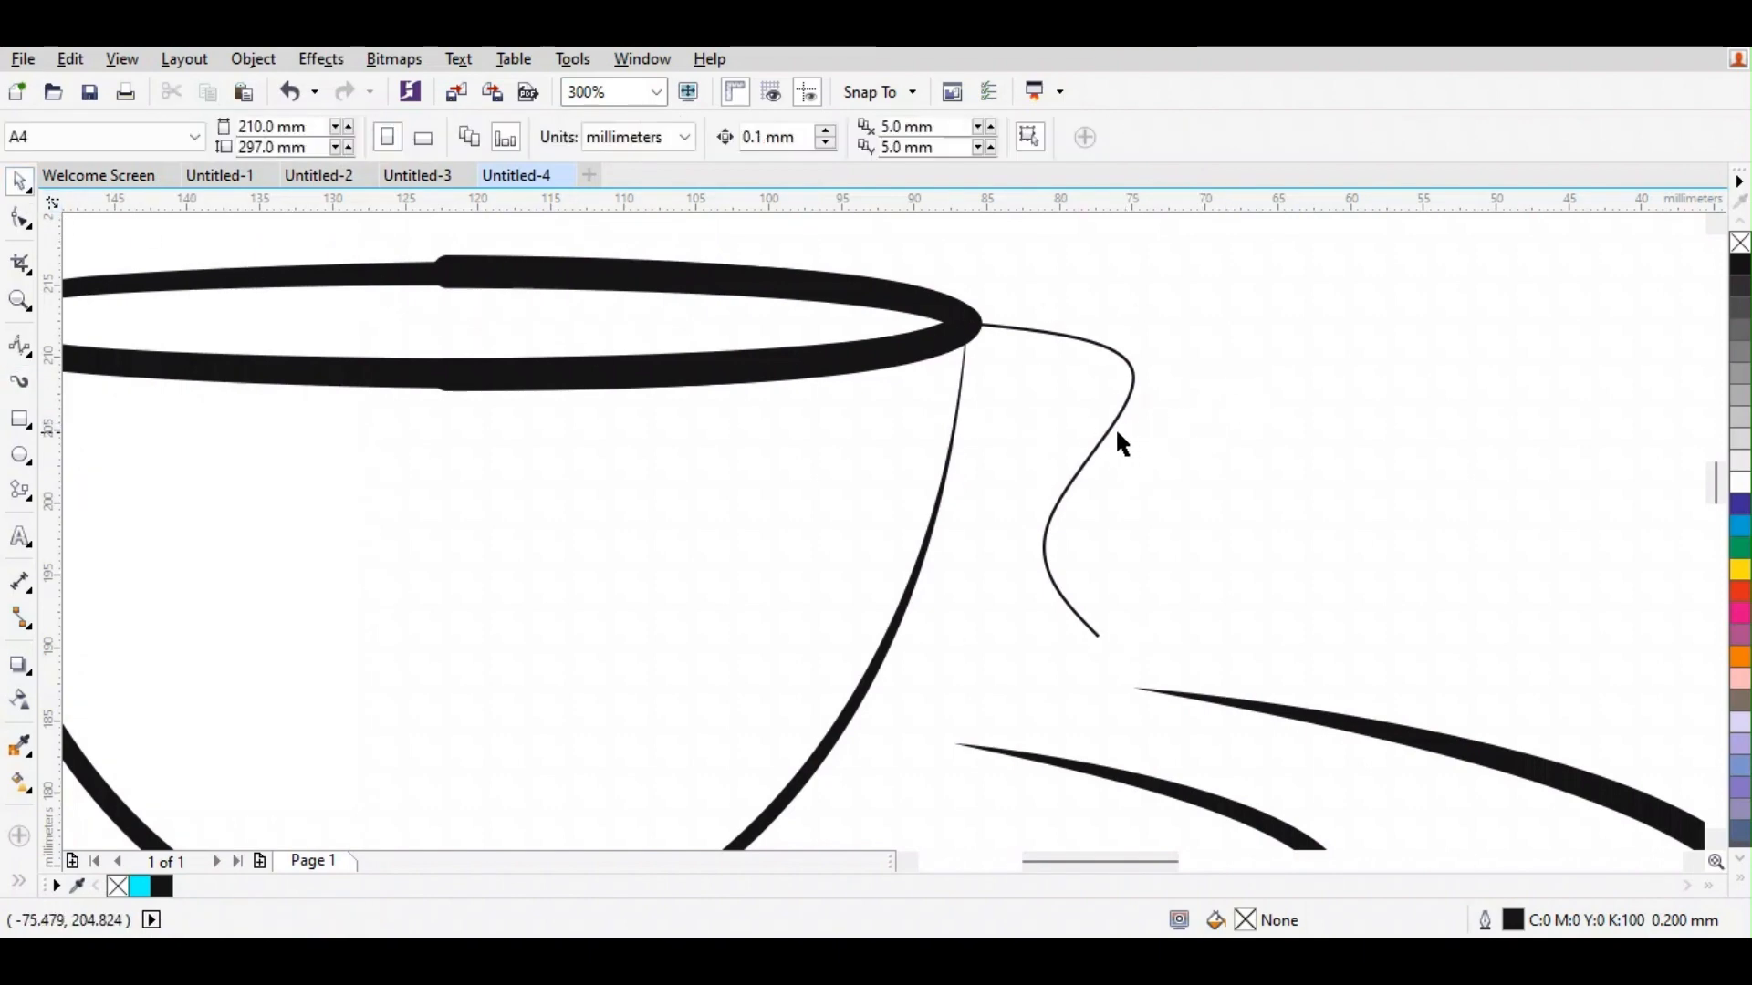
left_click(1098, 434)
left_click(20, 383)
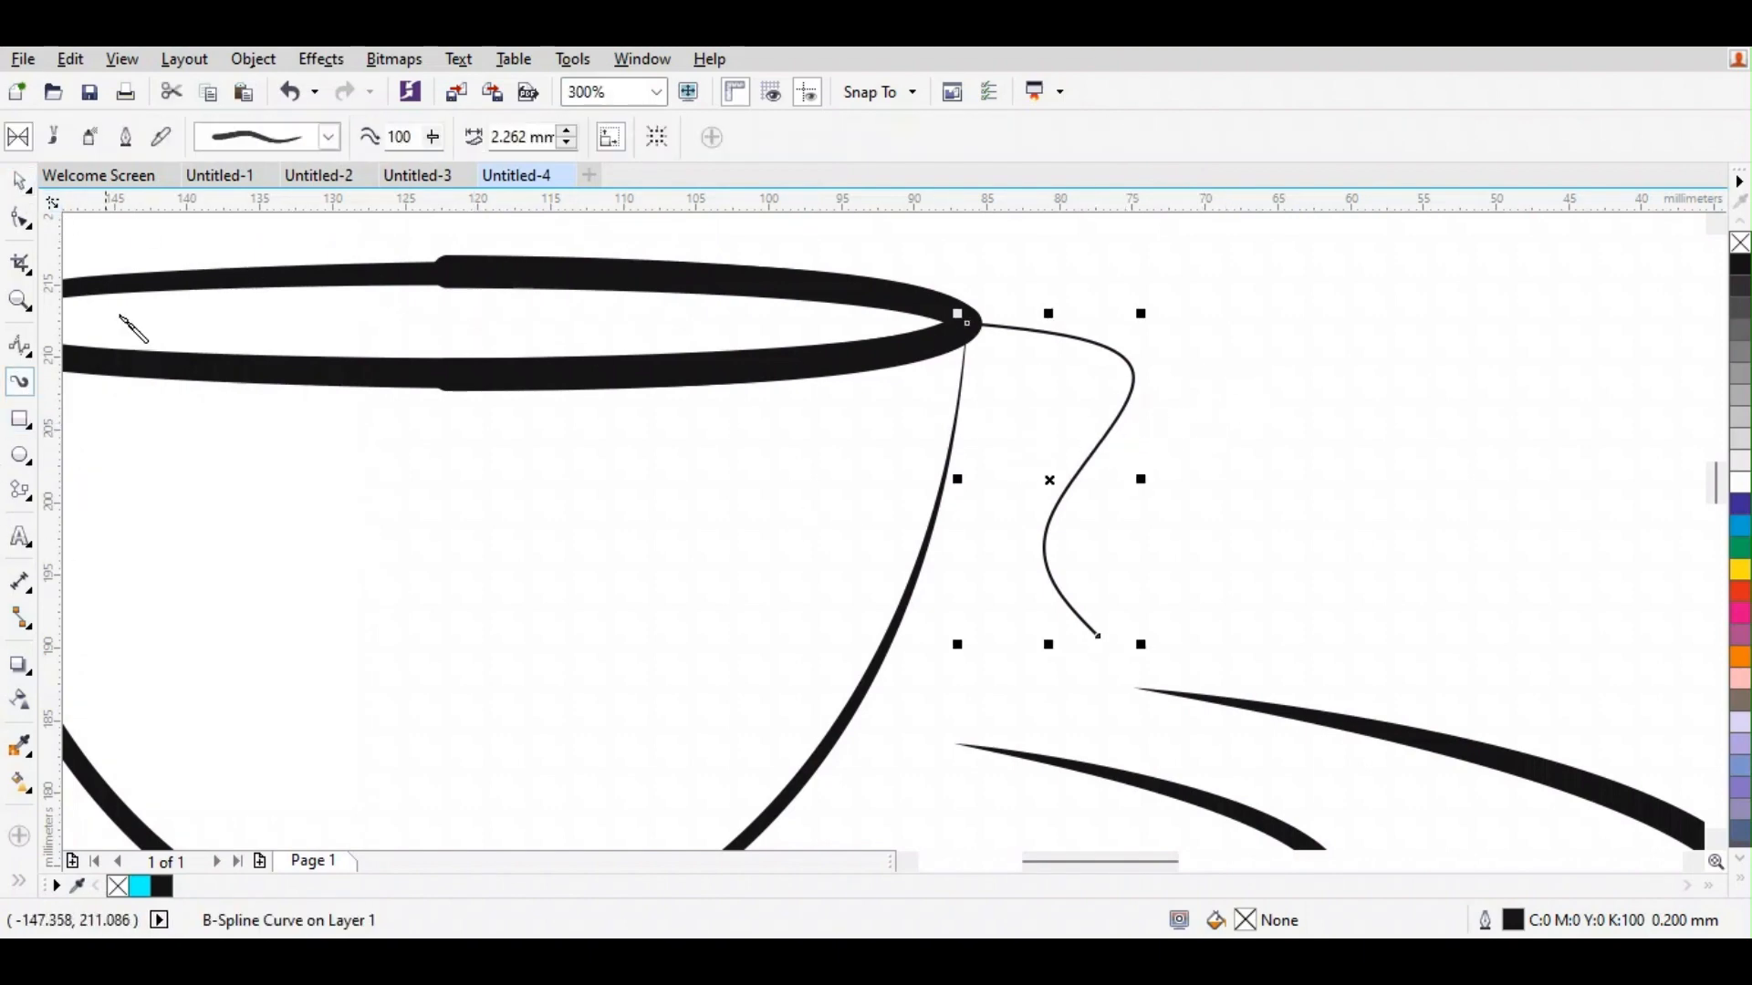
left_click(329, 137)
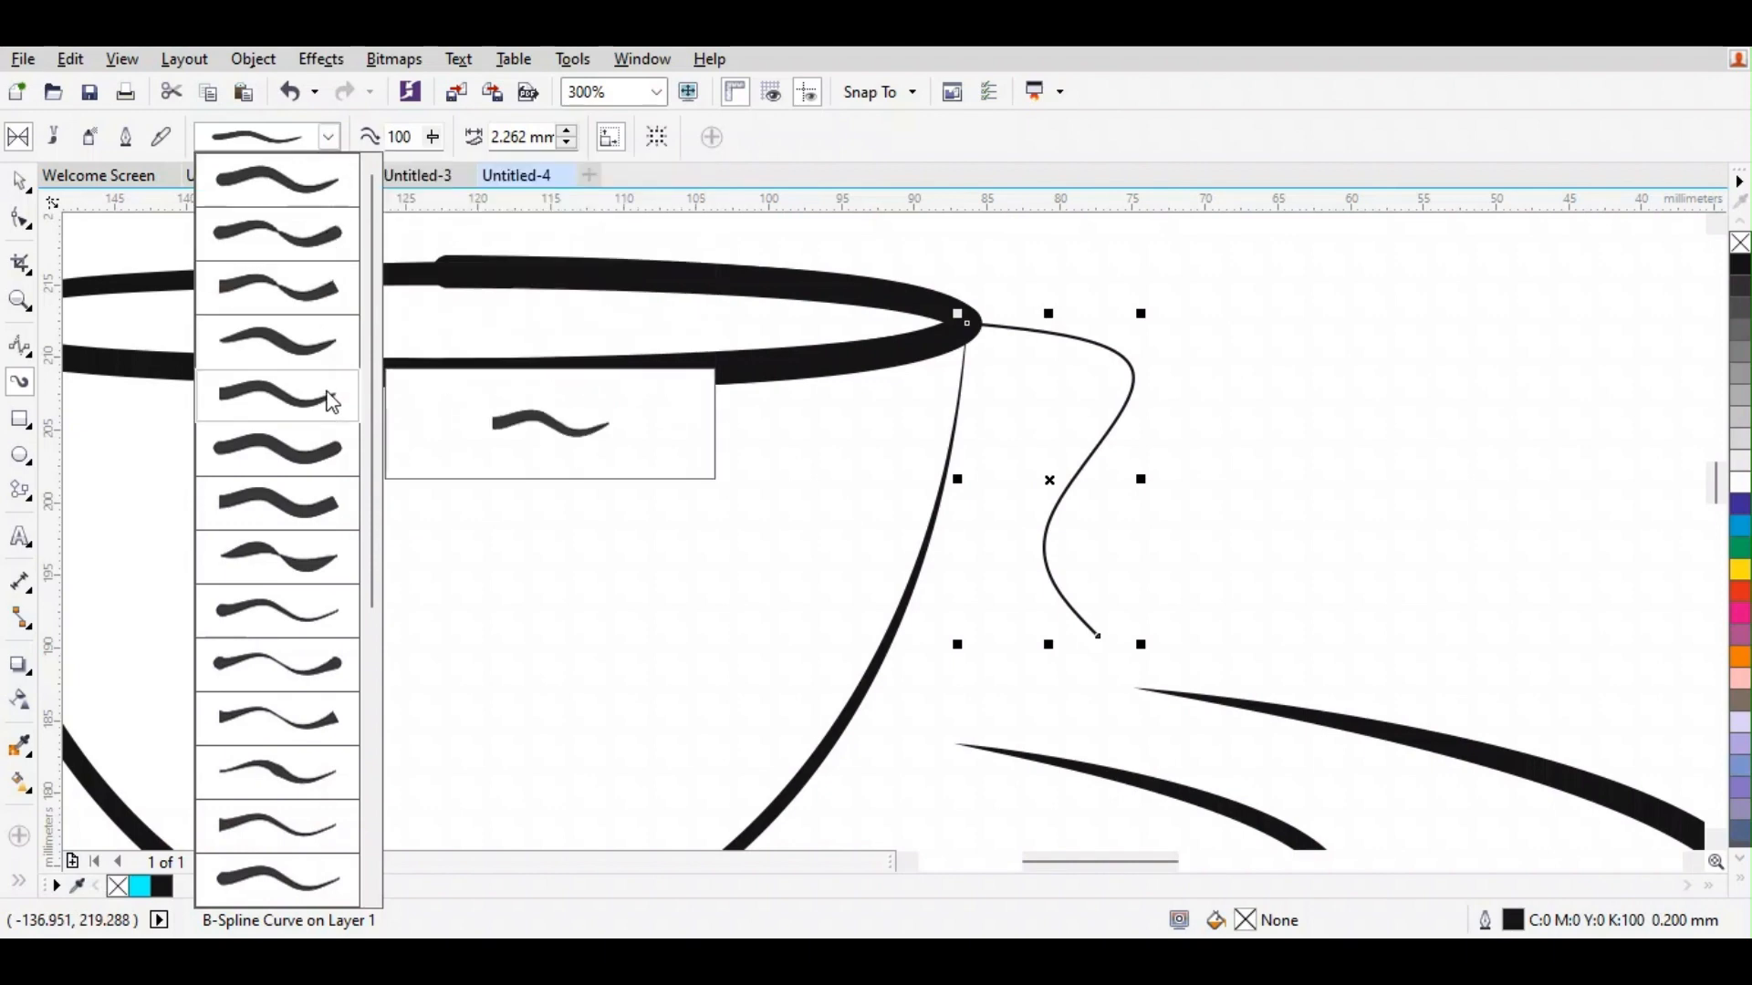
left_click(325, 354)
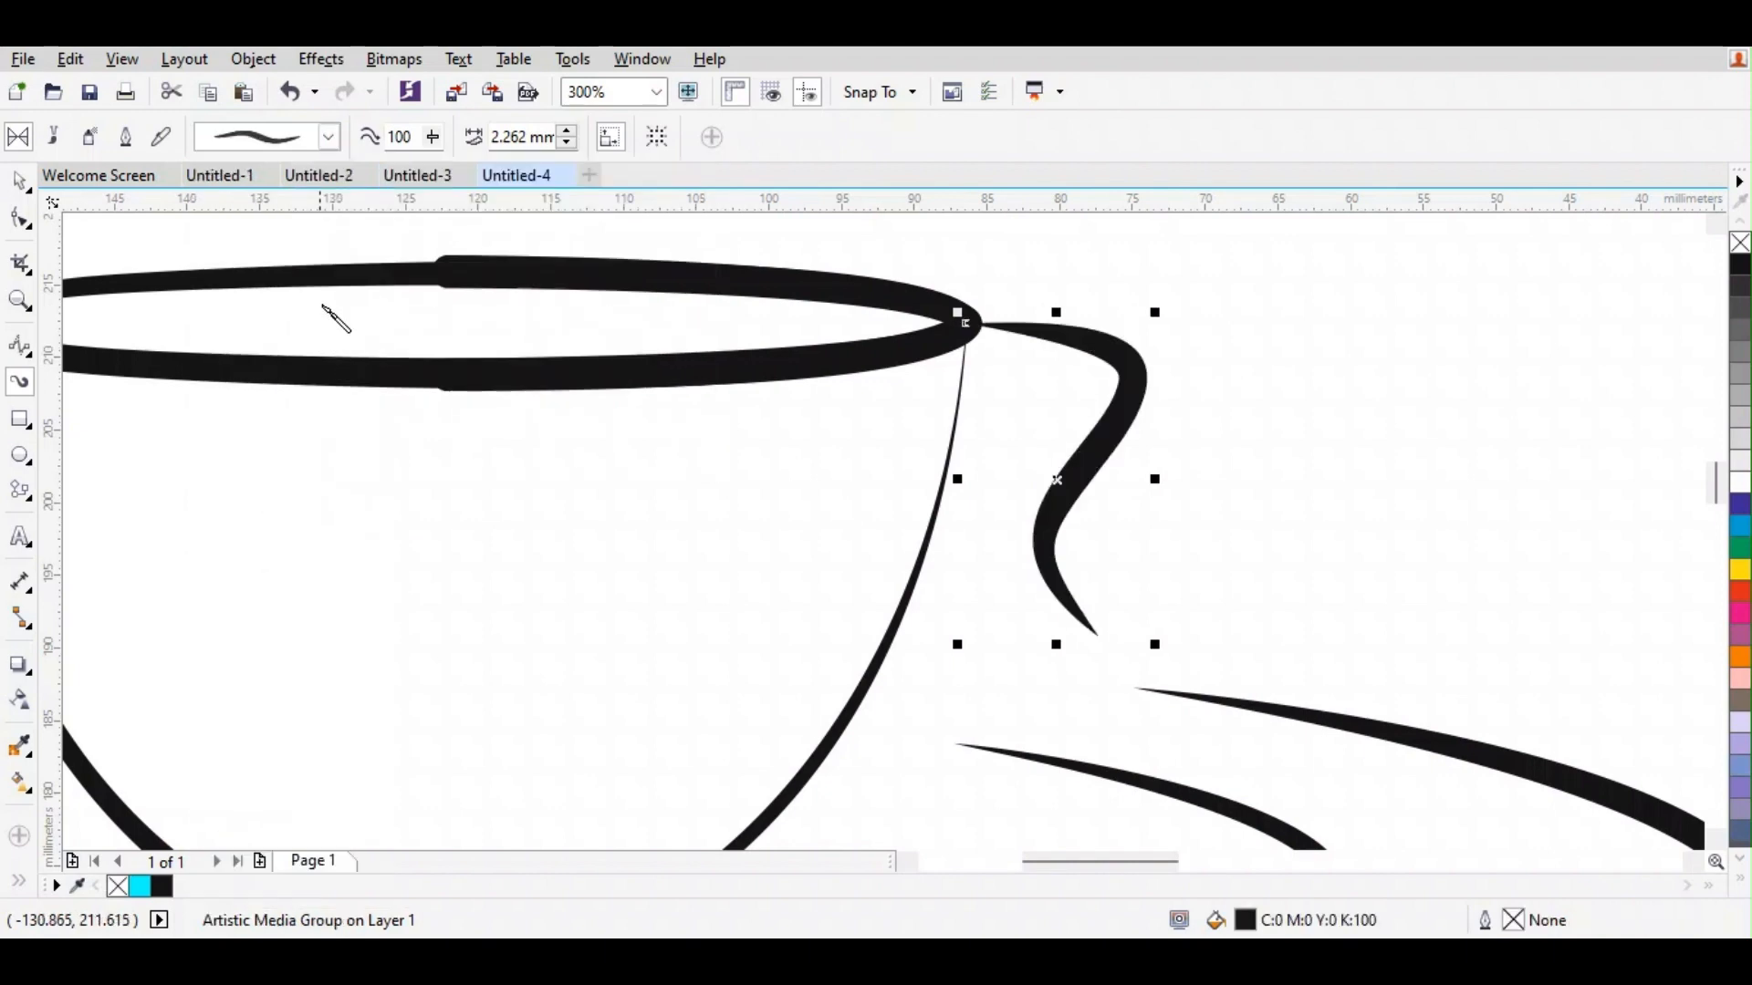
left_click(328, 138)
left_click(321, 183)
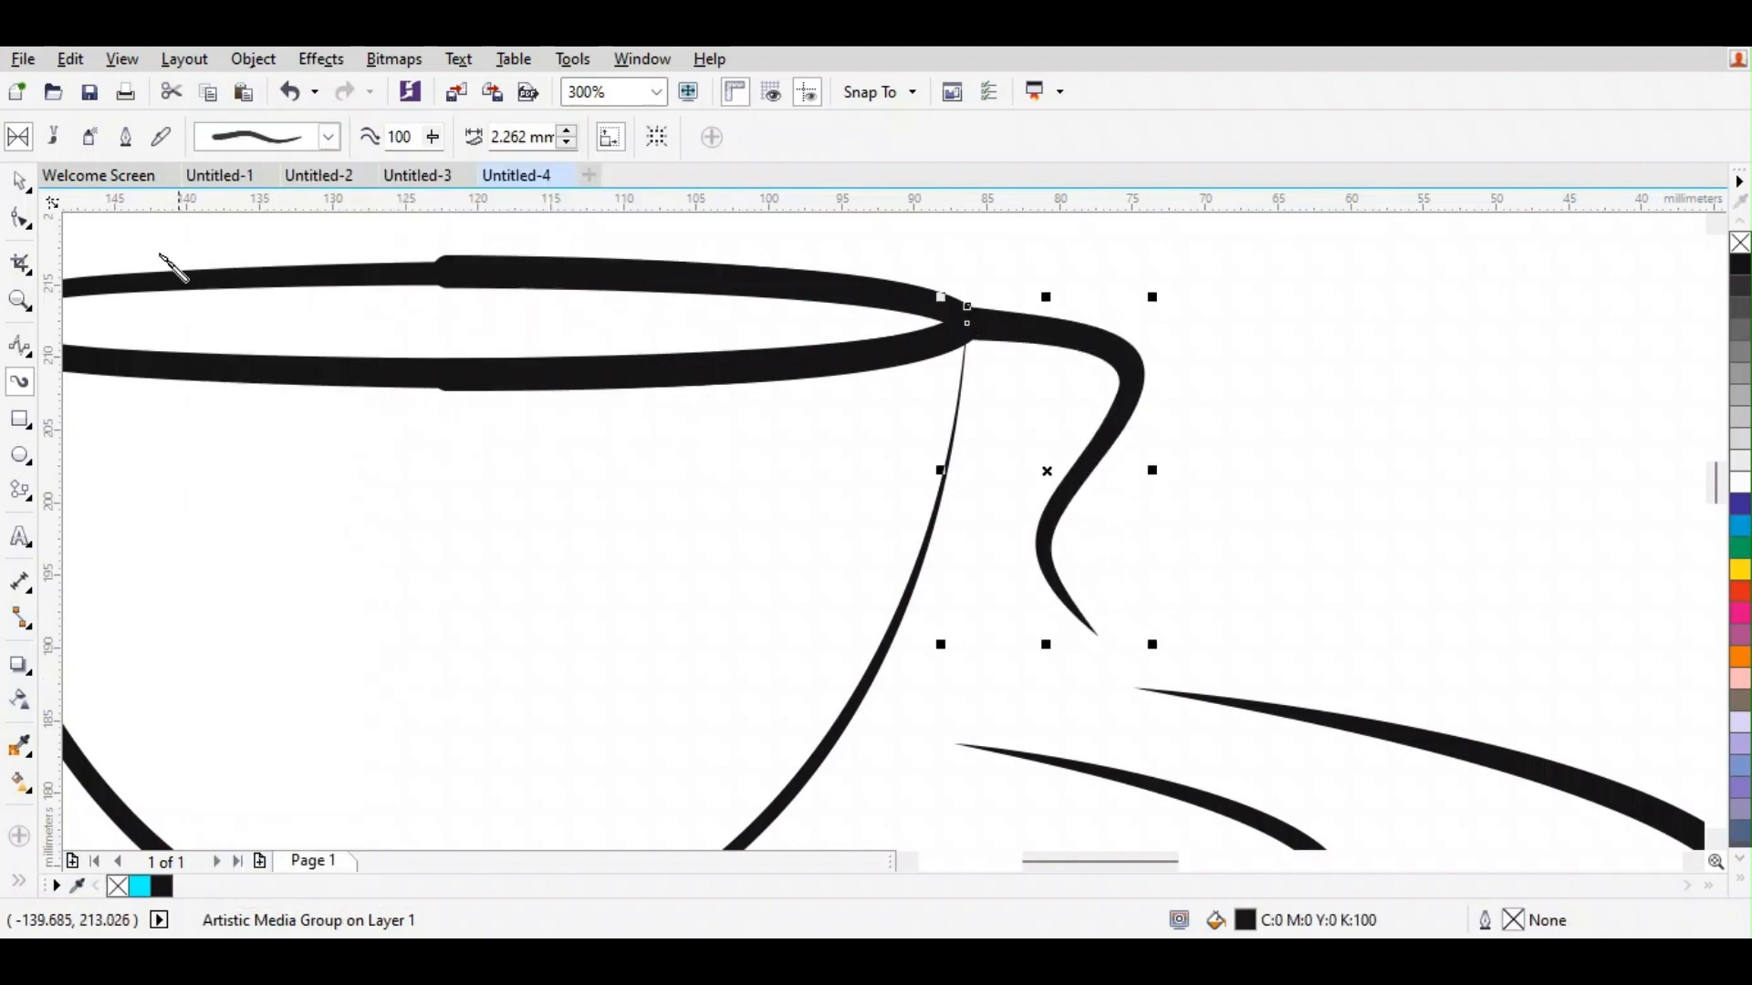
- Reshape the handle curve by lowering its upper bend, pulling its lower bend down towards the cup and extending its tail slightly downward
left_click(18, 221)
left_click(883, 531)
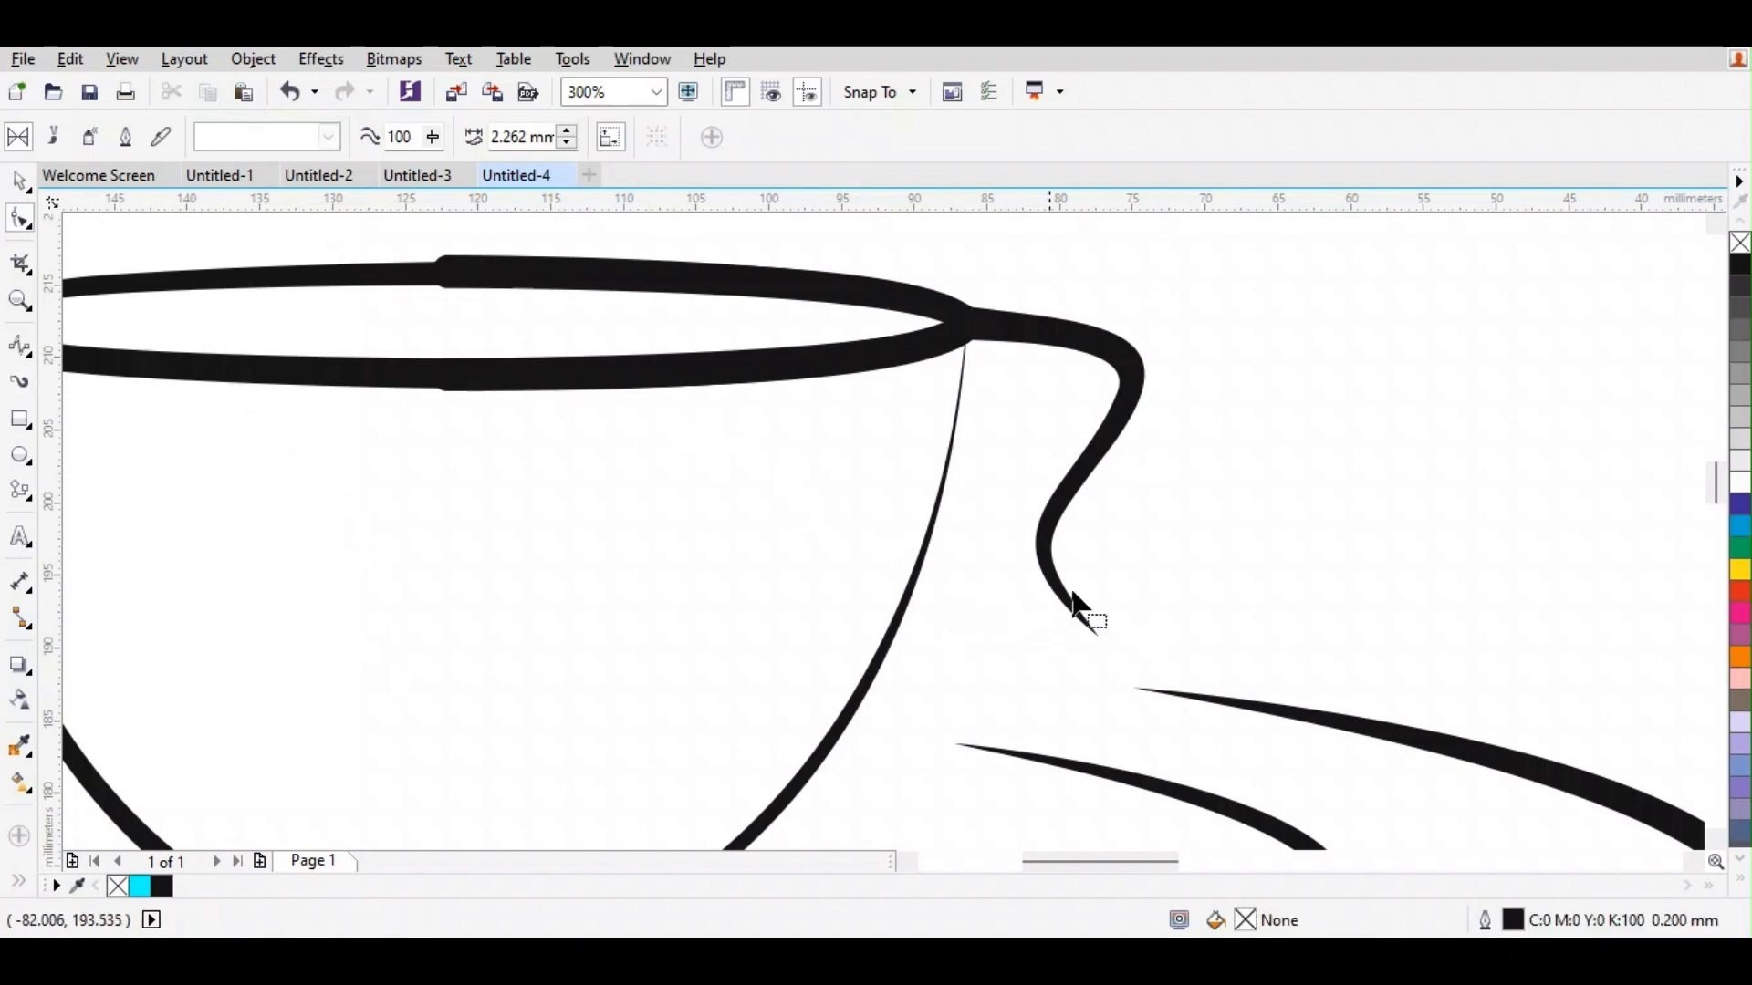
left_click(1067, 604)
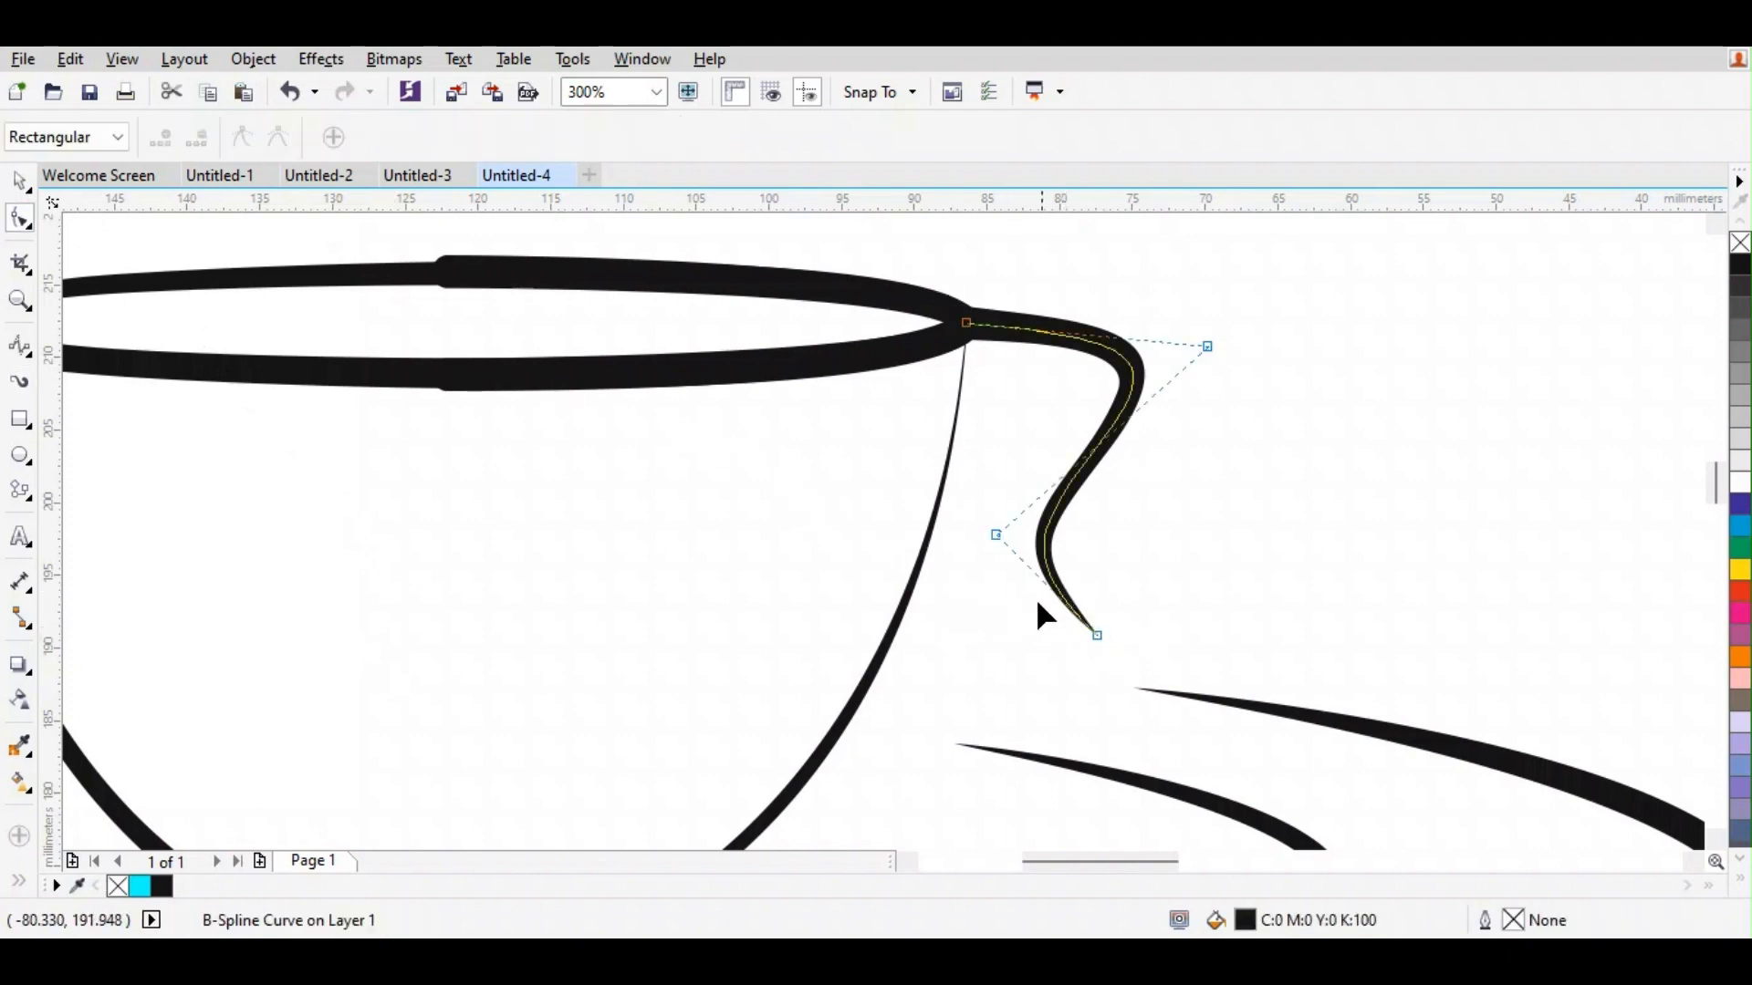
left_click_drag(998, 538, 934, 555)
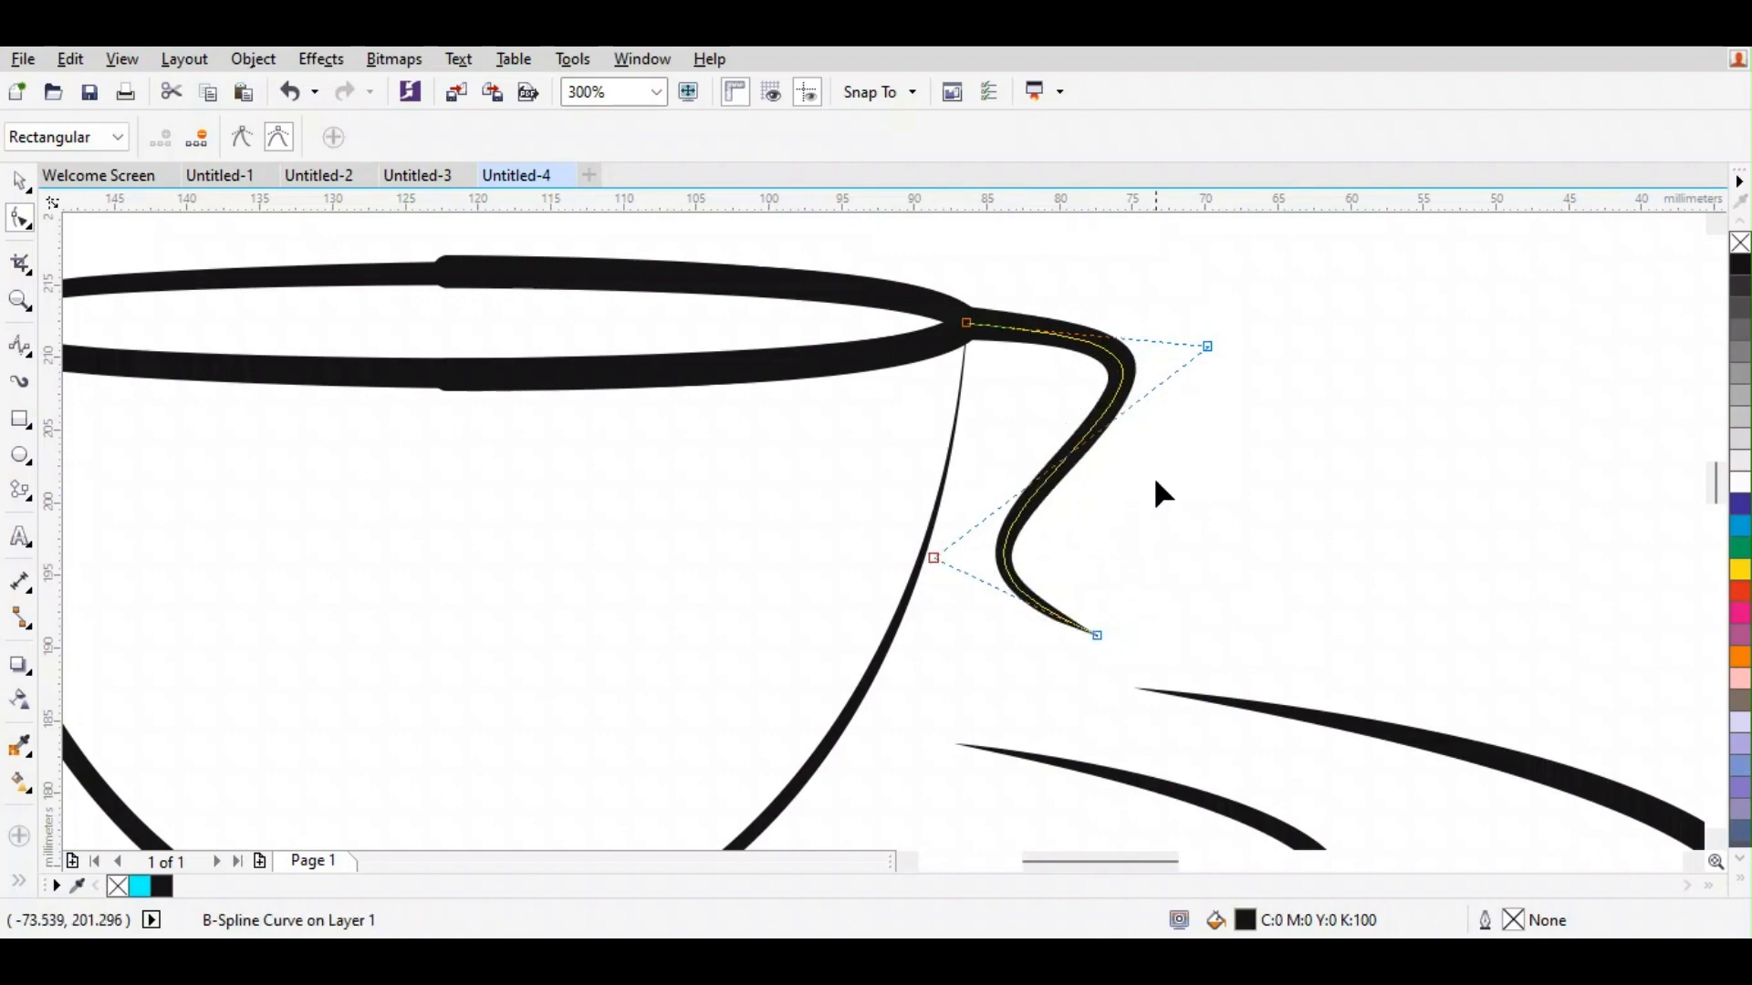
left_click_drag(1206, 345, 1216, 411)
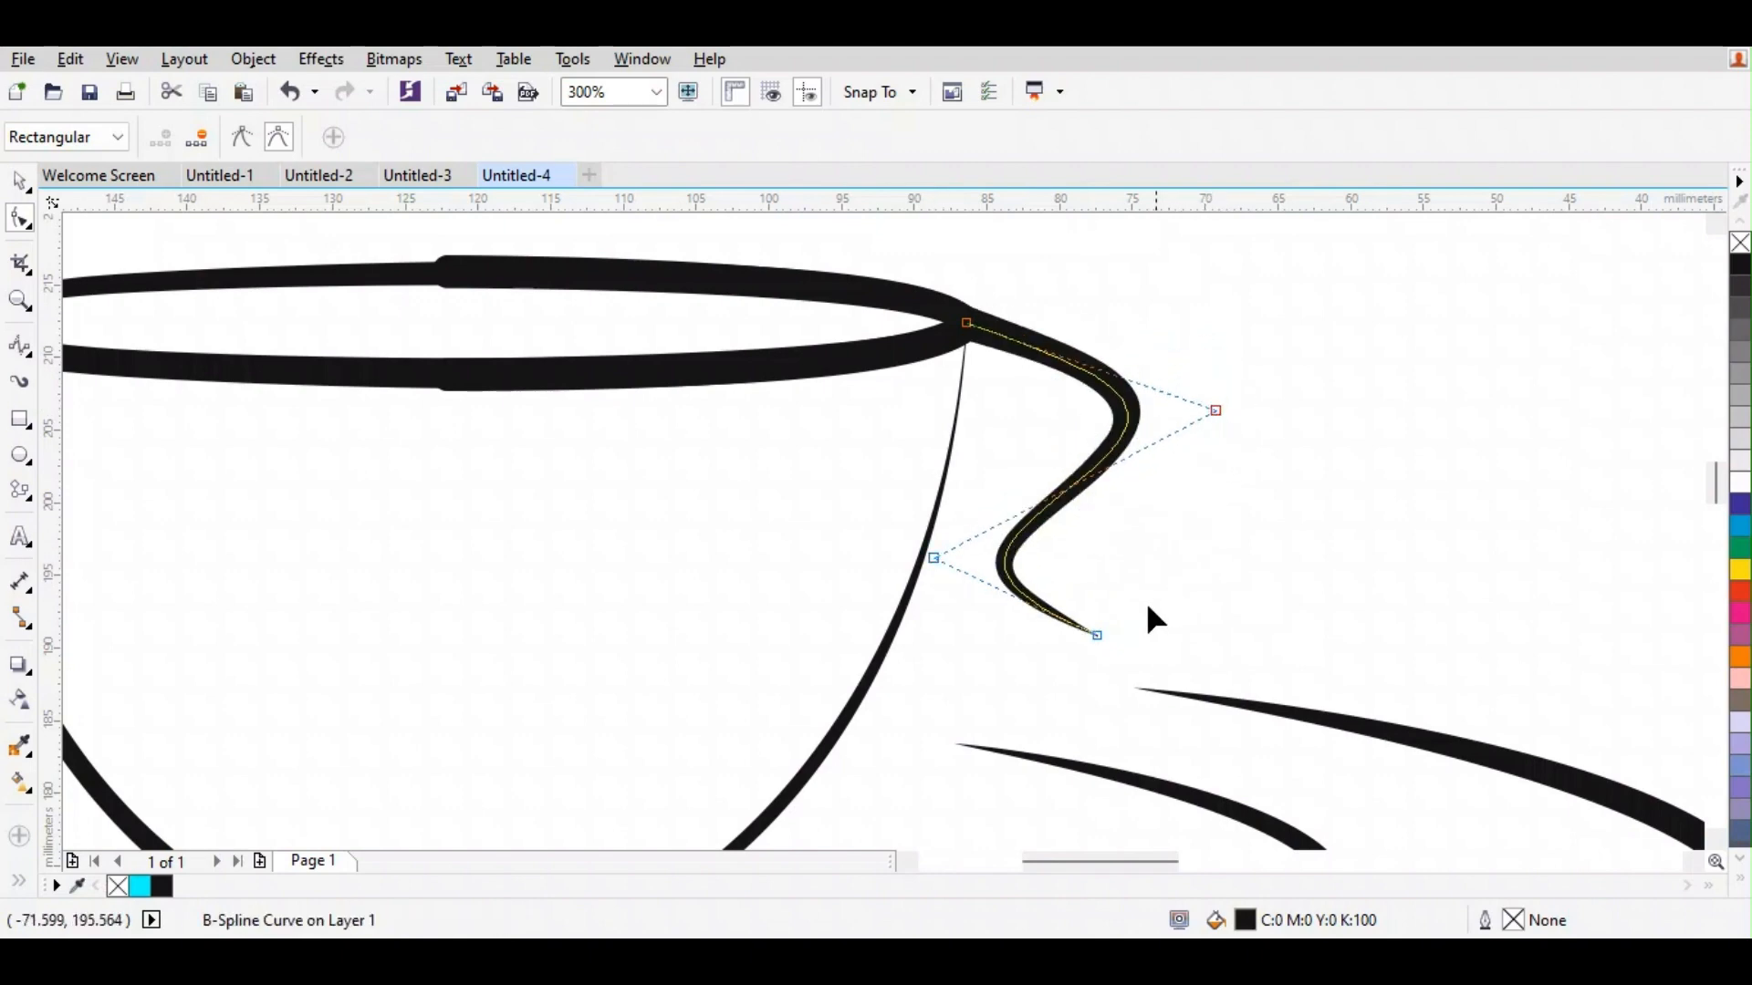
left_click_drag(1096, 634, 1107, 661)
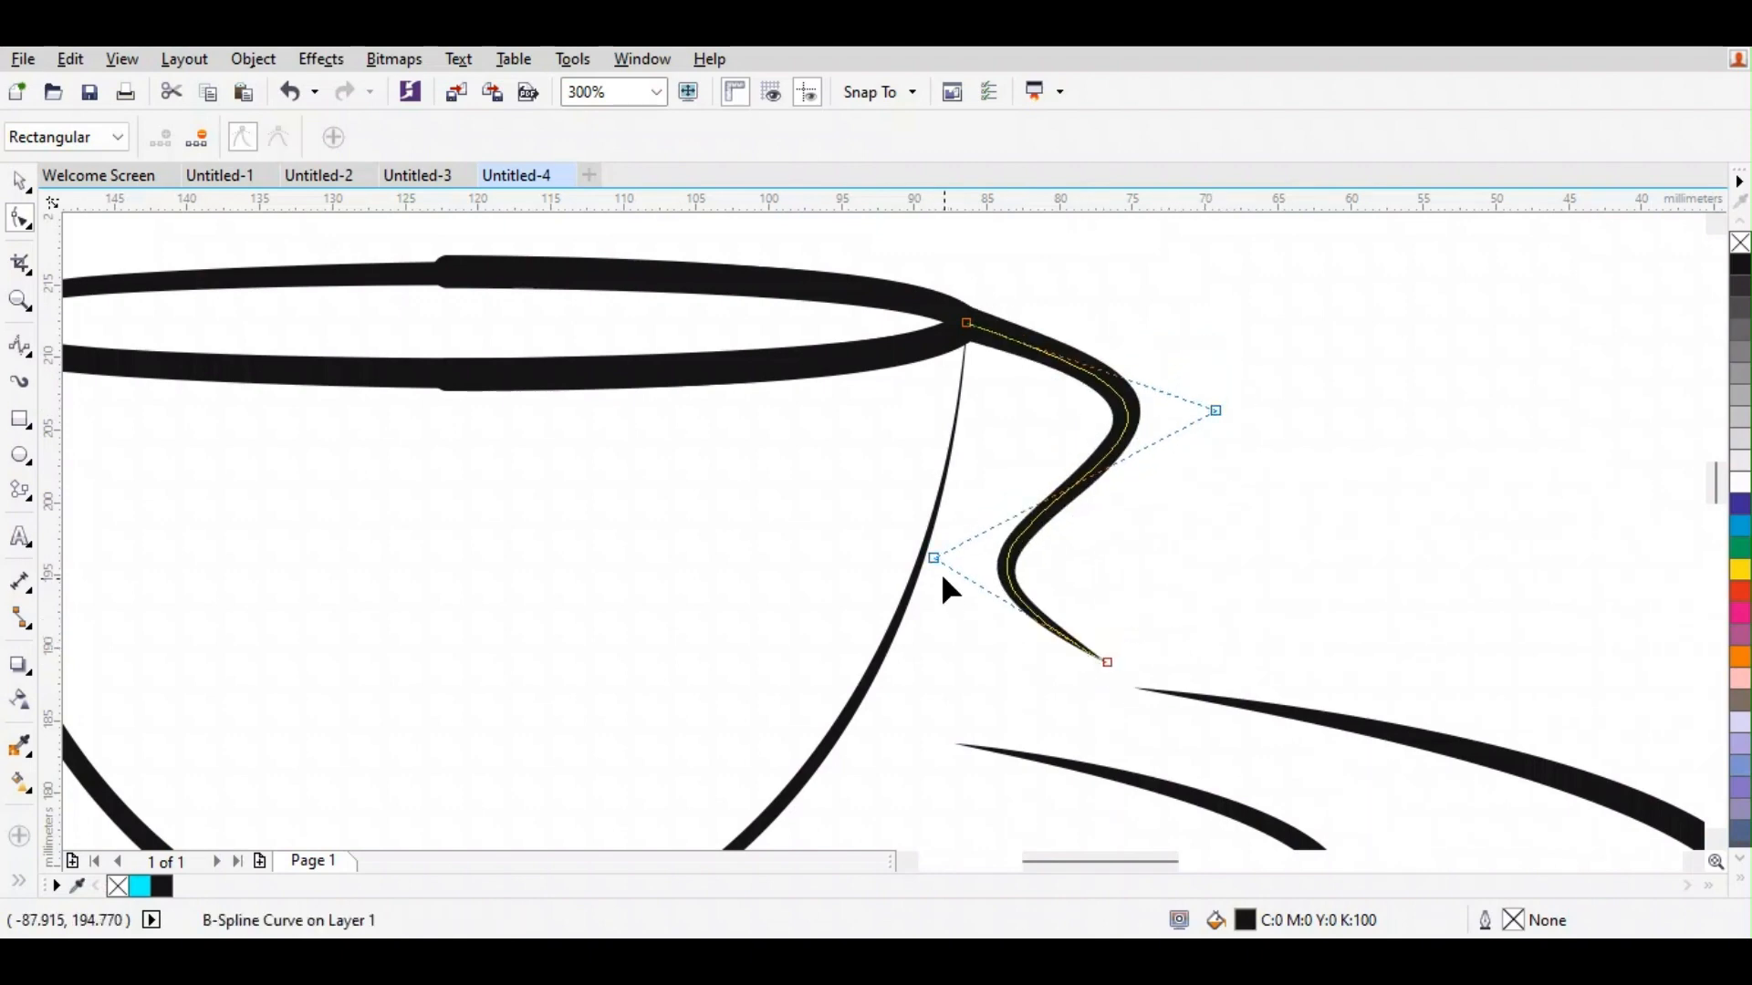
left_click_drag(932, 557, 938, 591)
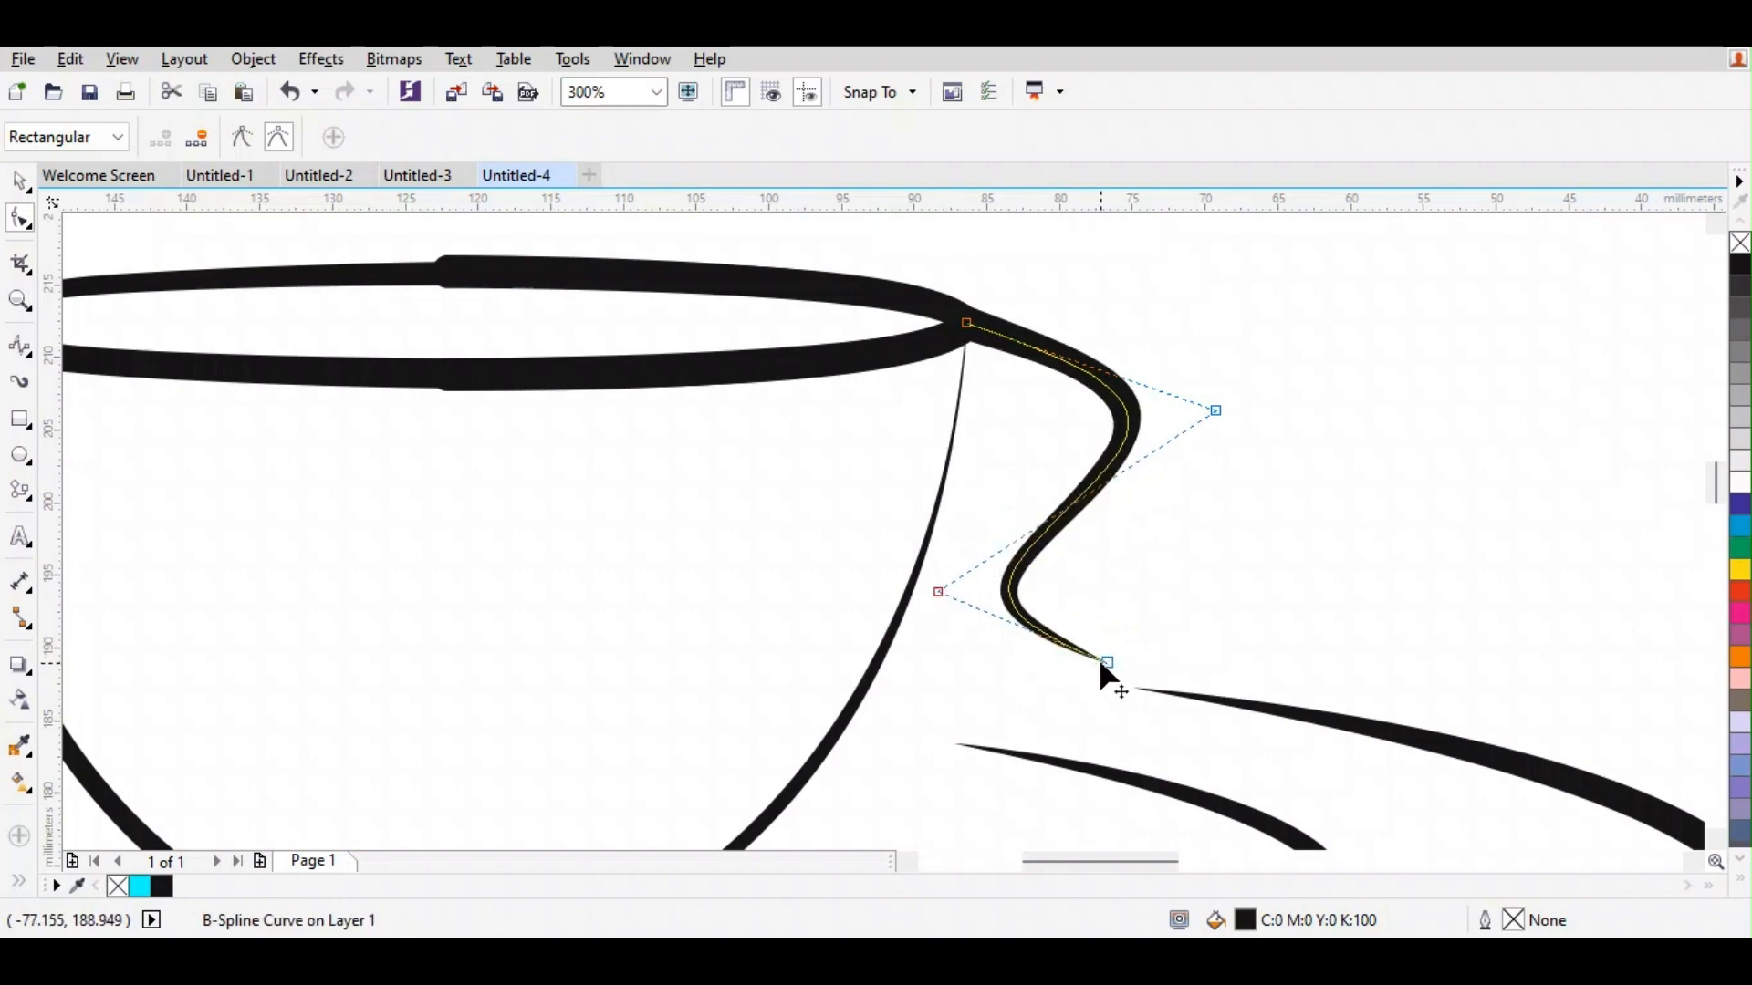
mouse_move(1106, 662)
left_mouse_down()
mouse_move(1108, 680)
mouse_move(1096, 657)
left_mouse_up()
- Move the handle stroke about 1 mm right and down so its thick end sits at the rim's outer edge
left_click(18, 182)
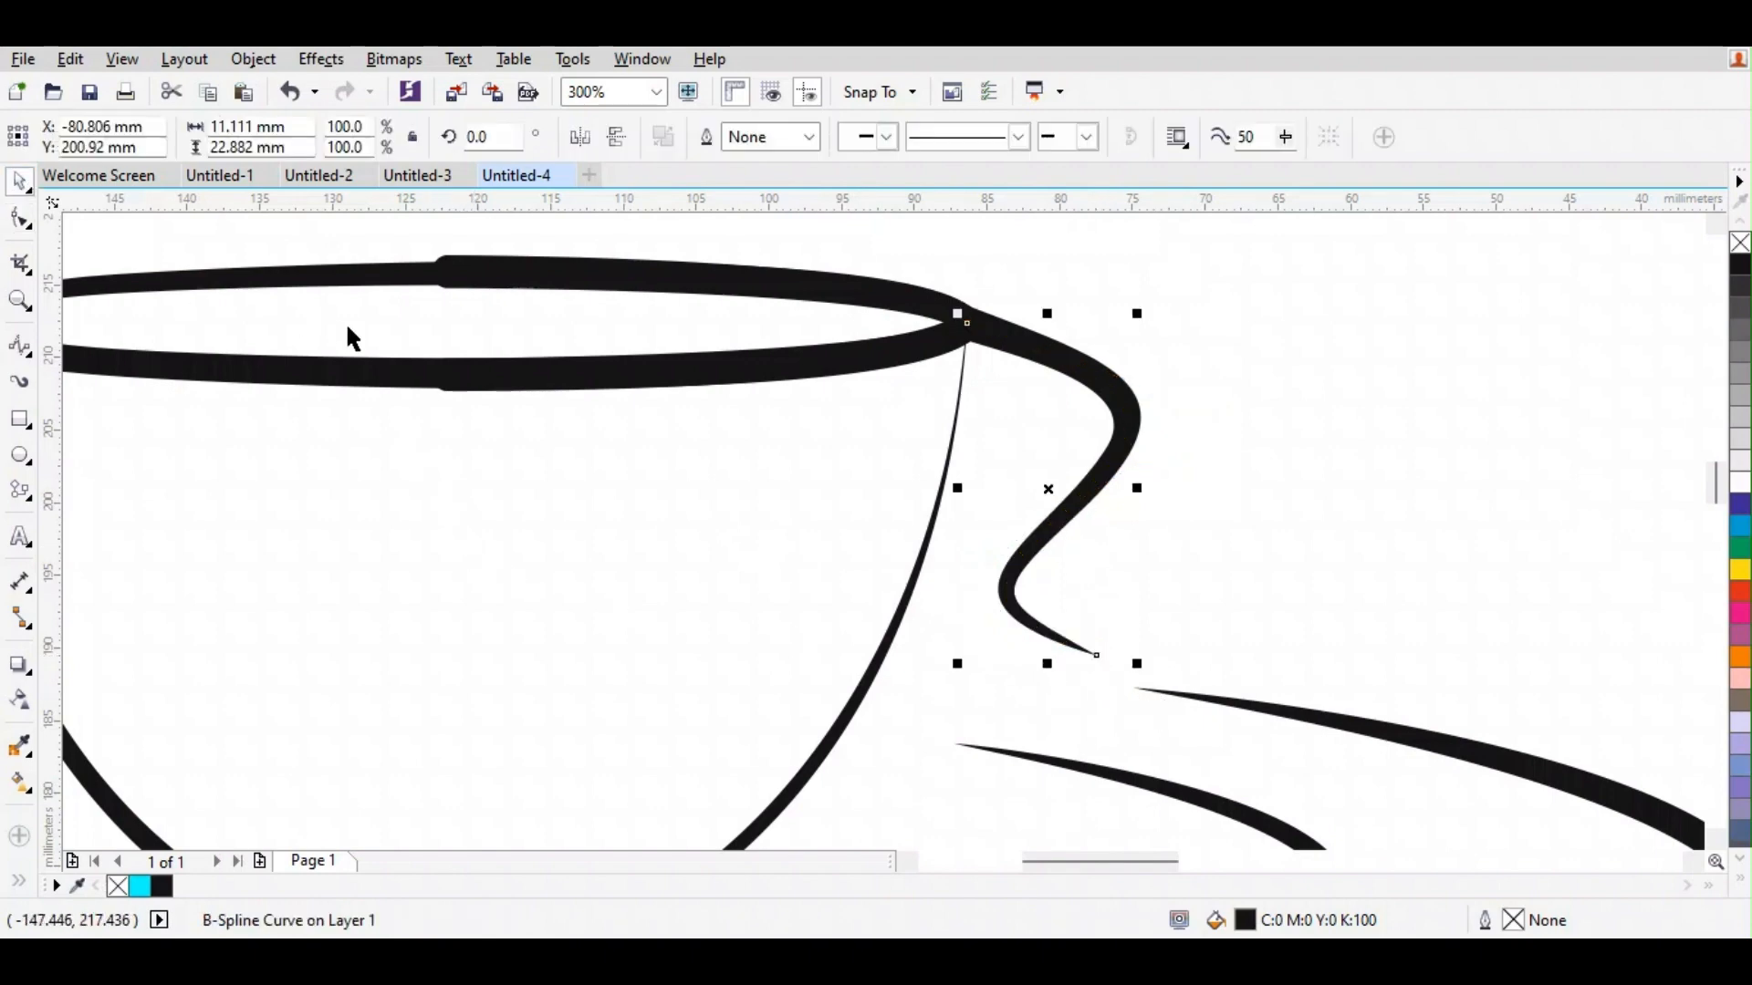
left_click(1175, 543)
left_click(1086, 515)
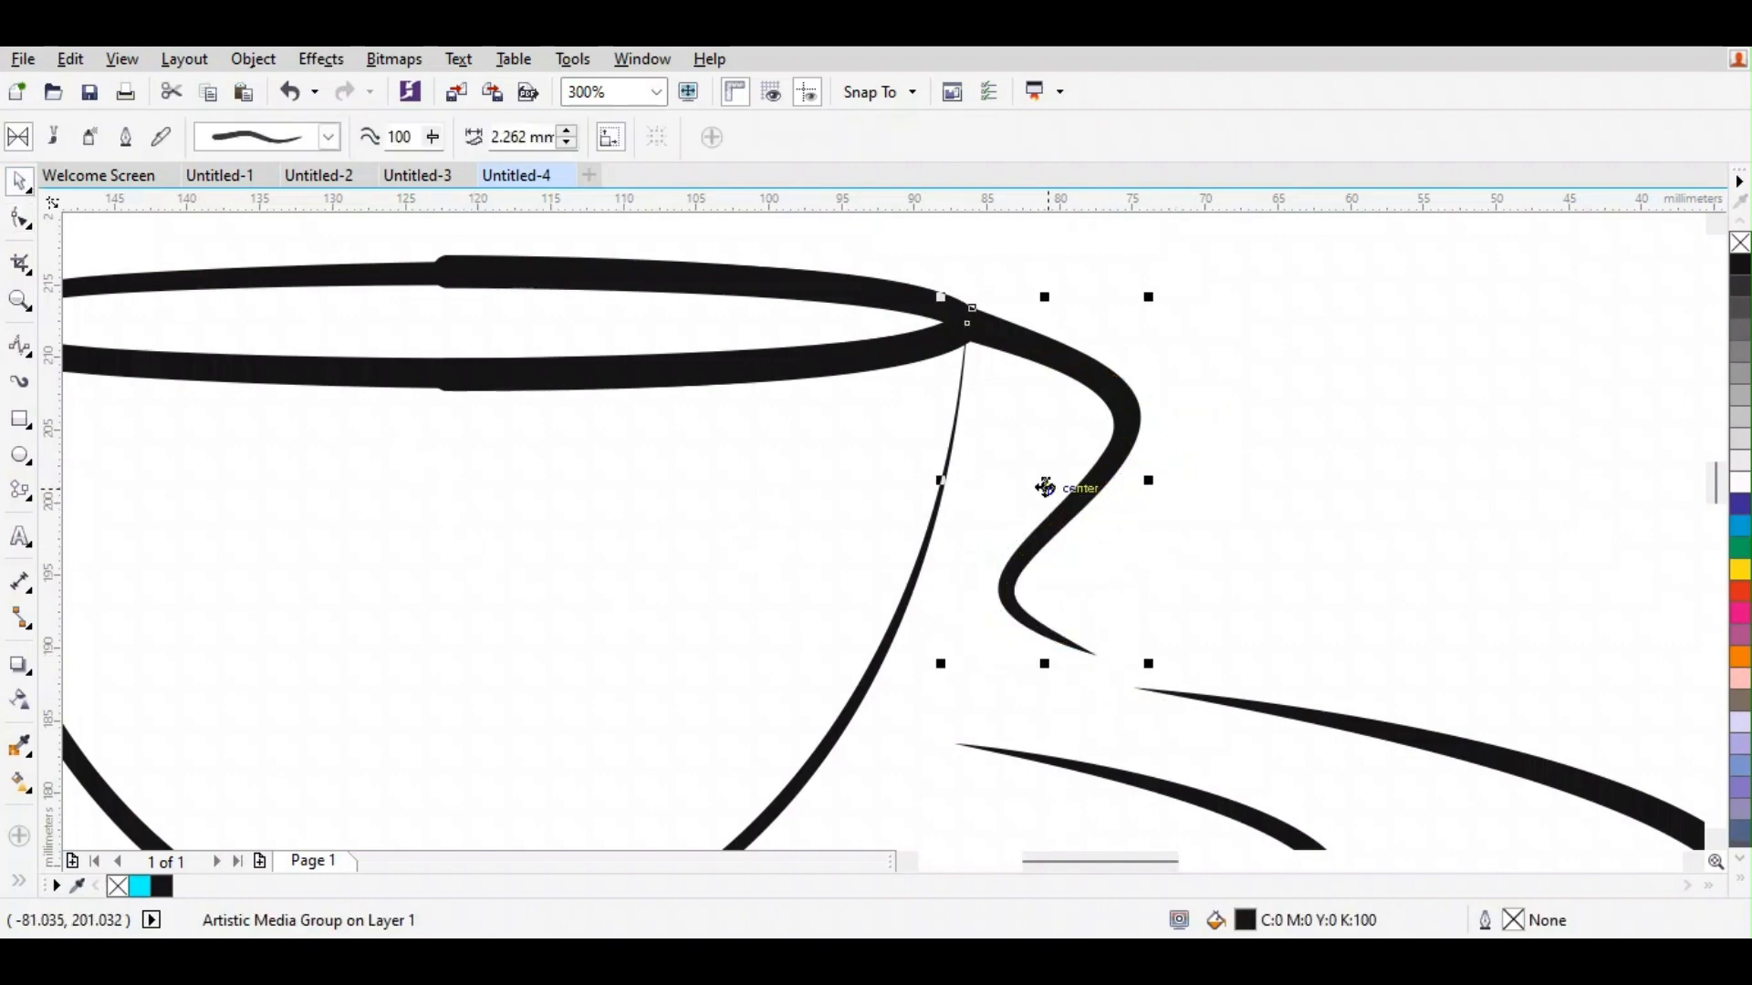
left_click_drag(1047, 484, 1065, 516)
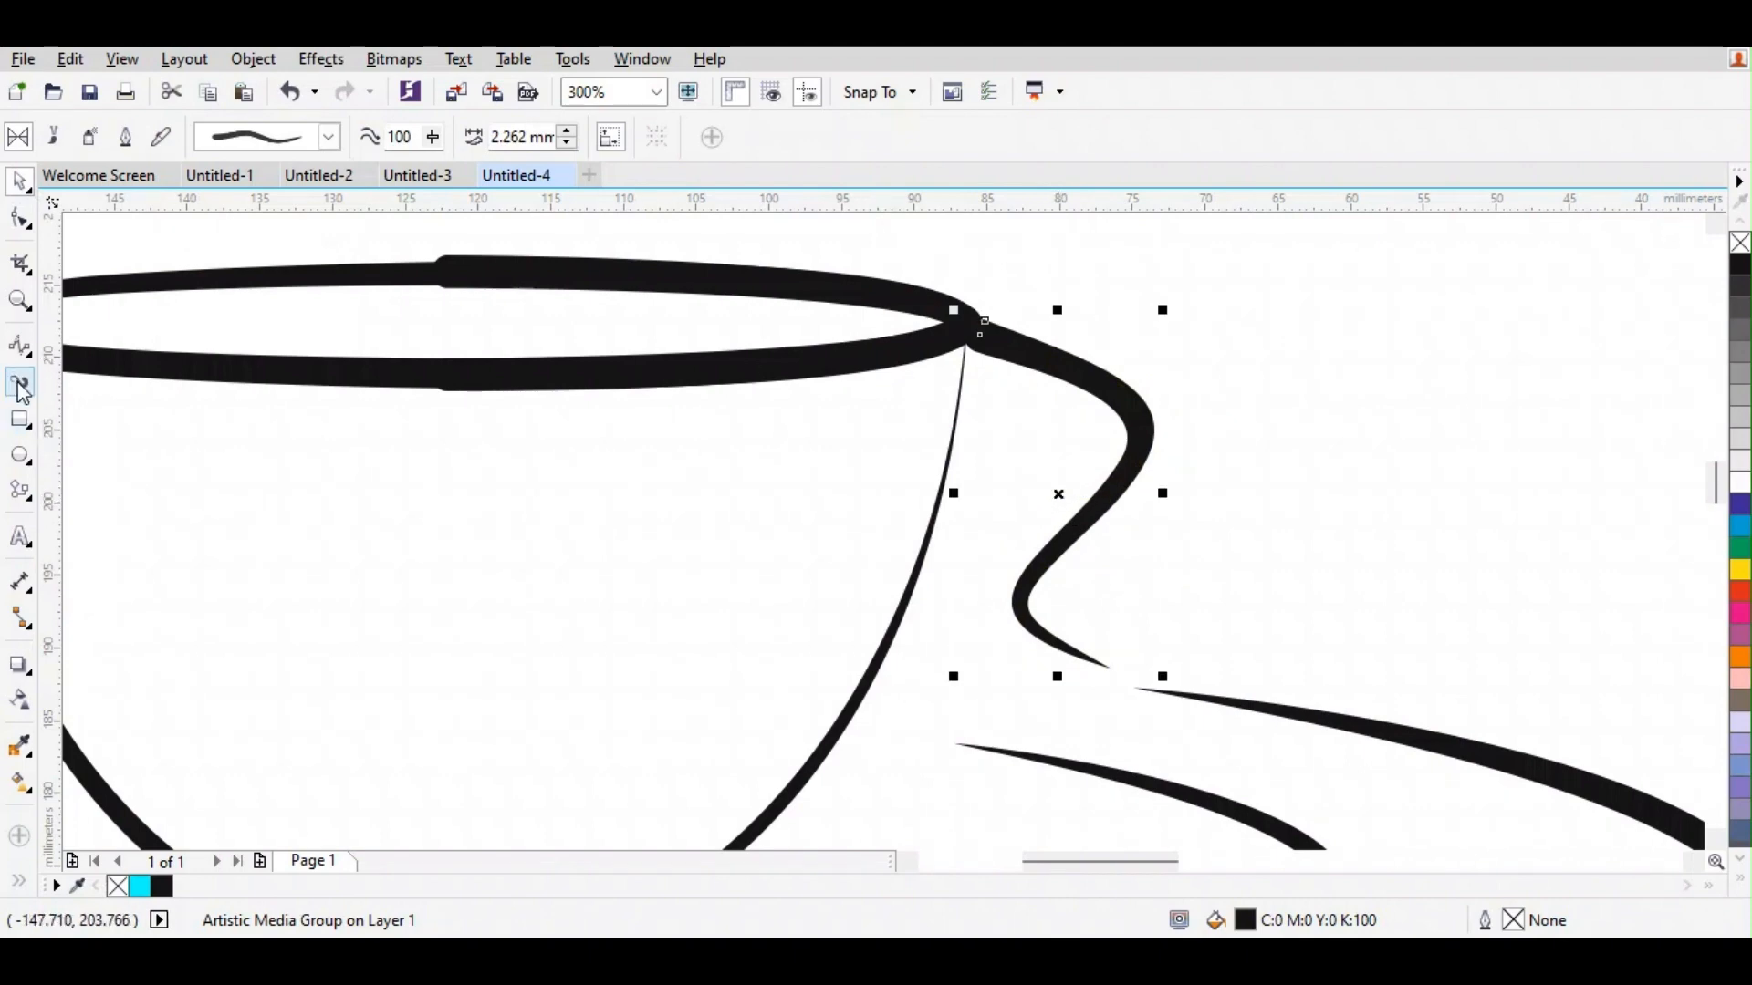
- Change the handle's Artistic Media preset to the stroke with a flat-cut thick end tapering to a thin end
left_click(326, 142)
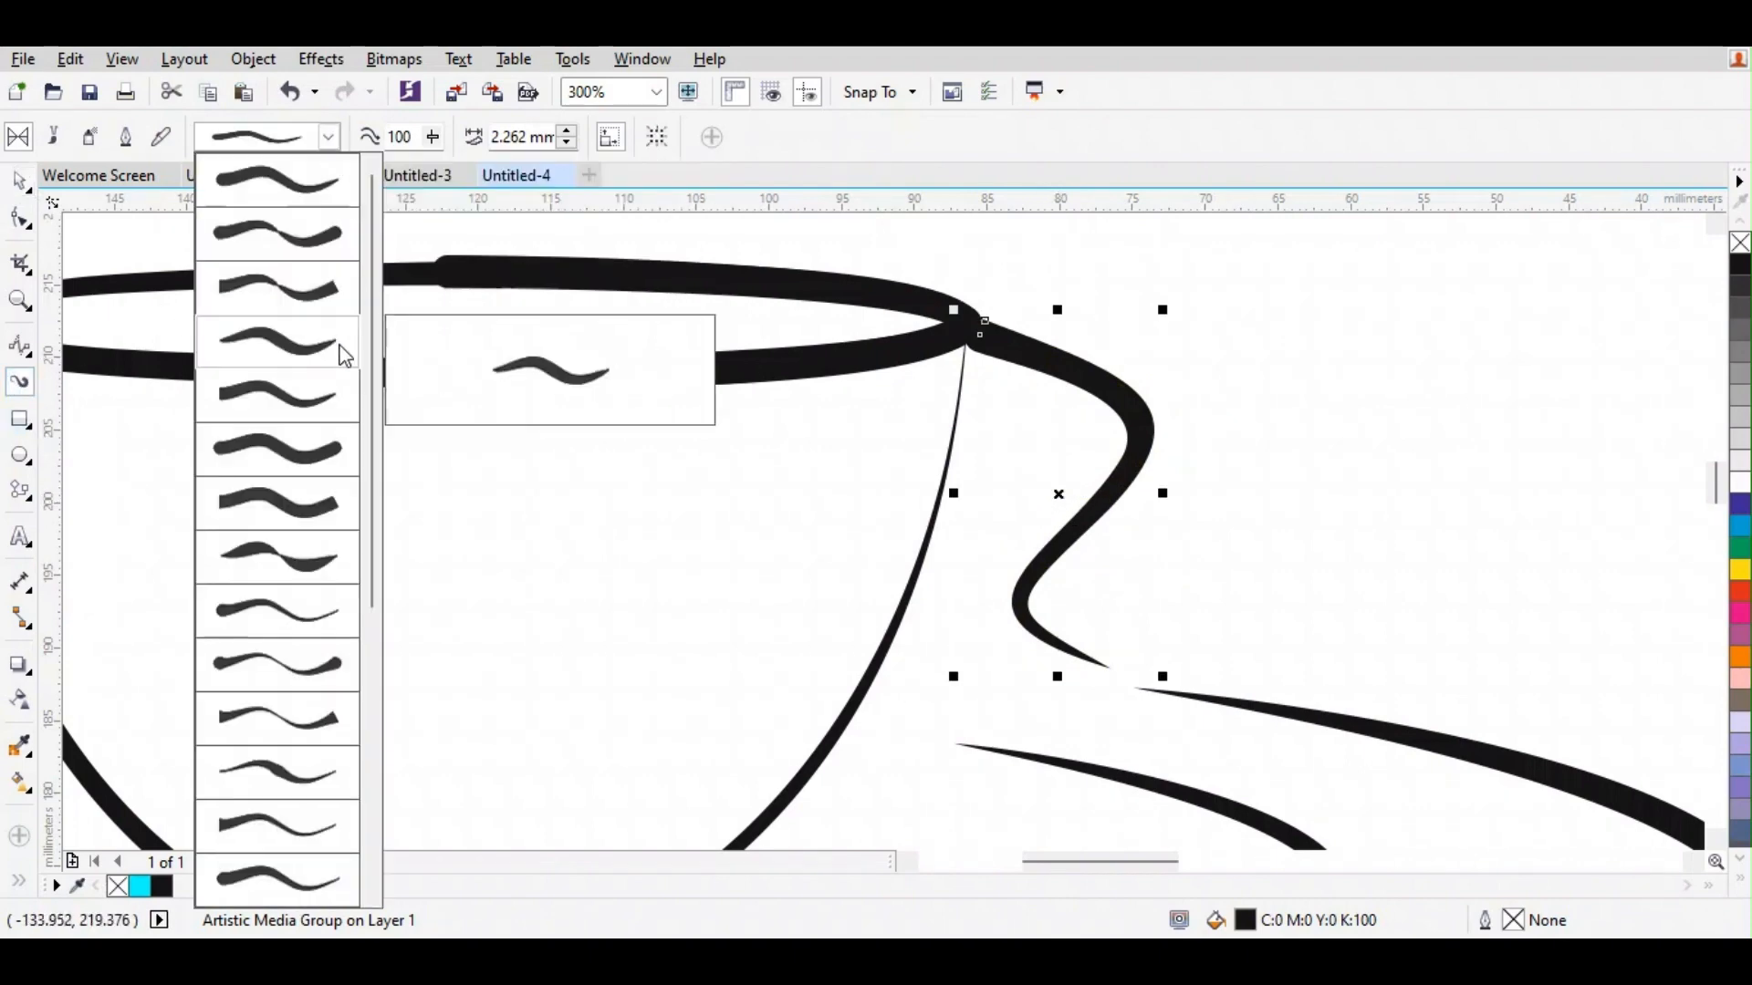
left_click(330, 418)
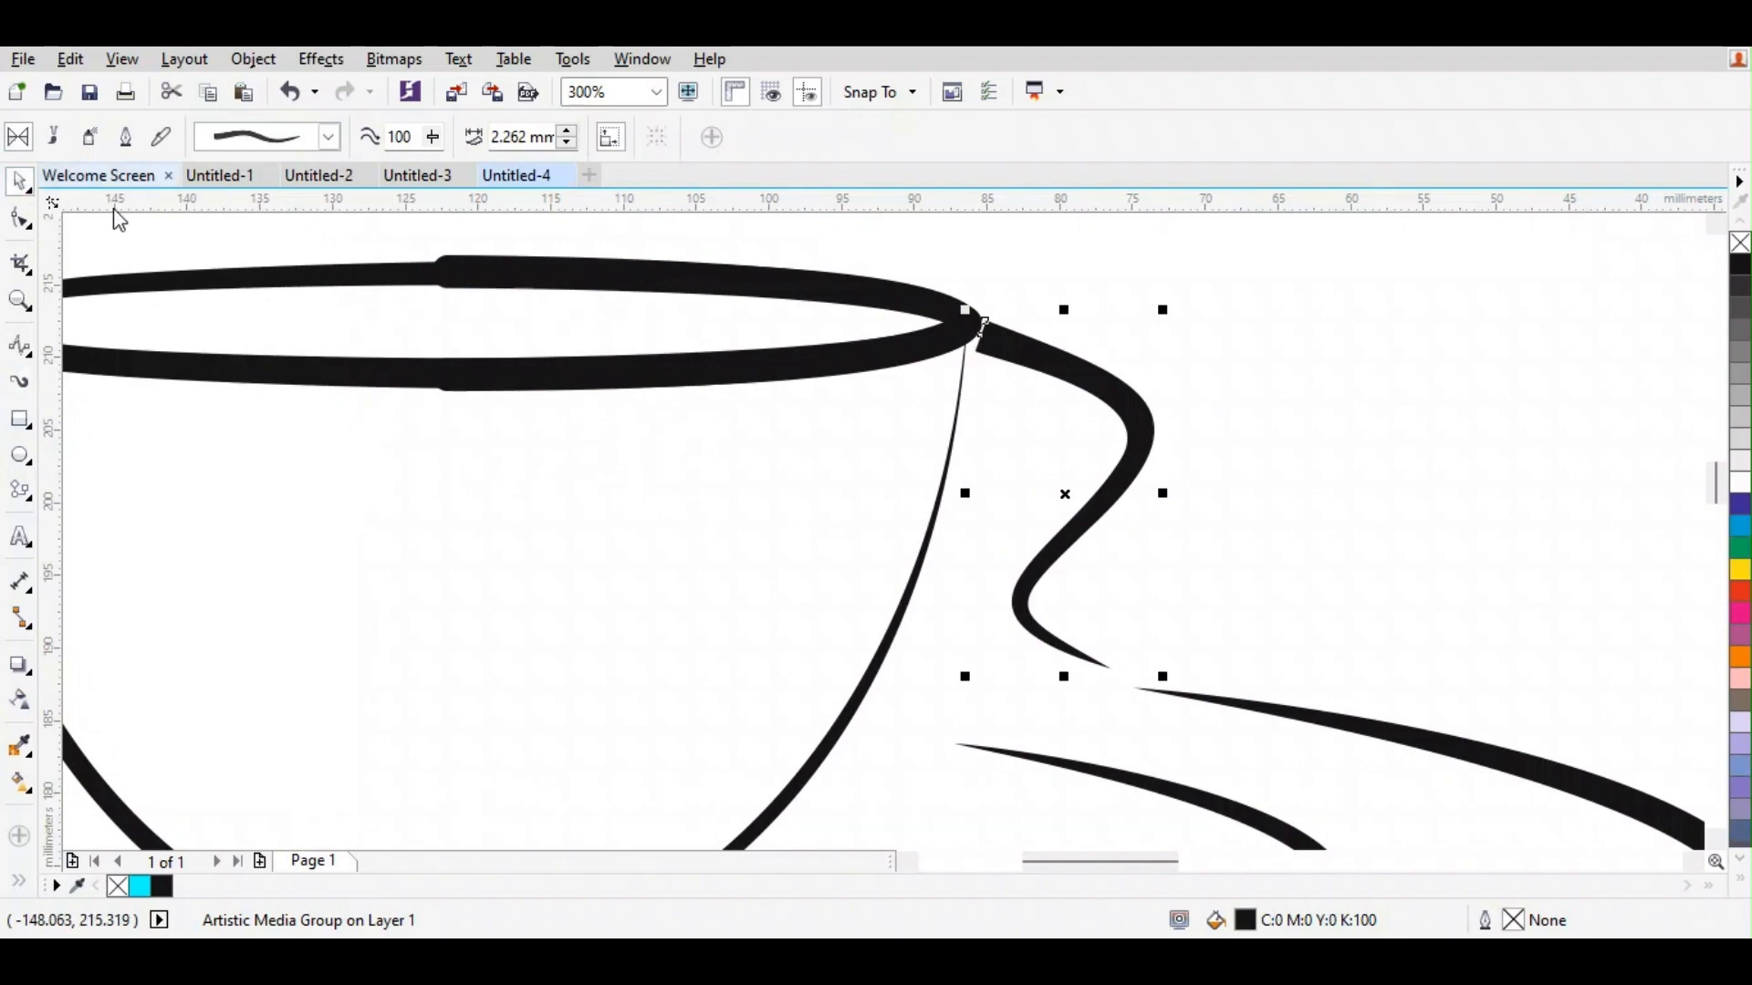
left_click(1255, 525)
- Nudge the handle slightly up and right so its flat end meets the outer edge of the cup rim
scroll(1059, 436, "down", 2)
scroll(1074, 436, "up", 2)
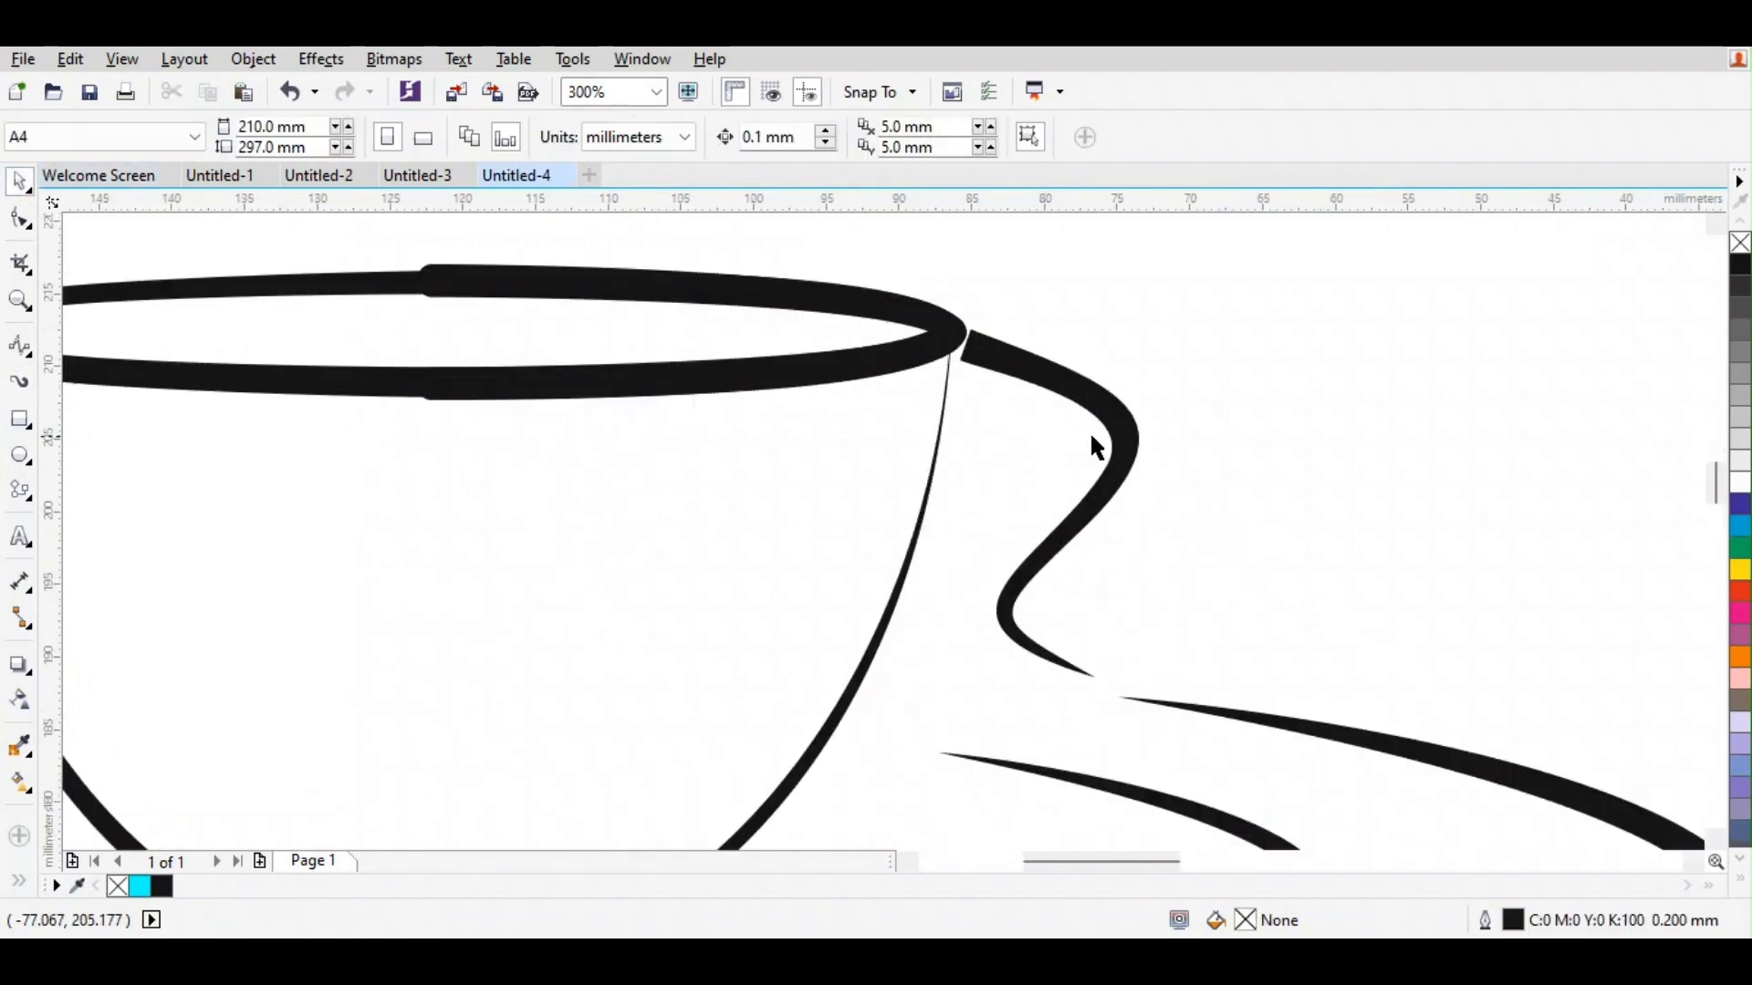
left_click(1112, 433)
mouse_move(1121, 431)
left_mouse_down()
mouse_move(1112, 453)
mouse_move(1098, 412)
mouse_move(1117, 424)
left_mouse_up()
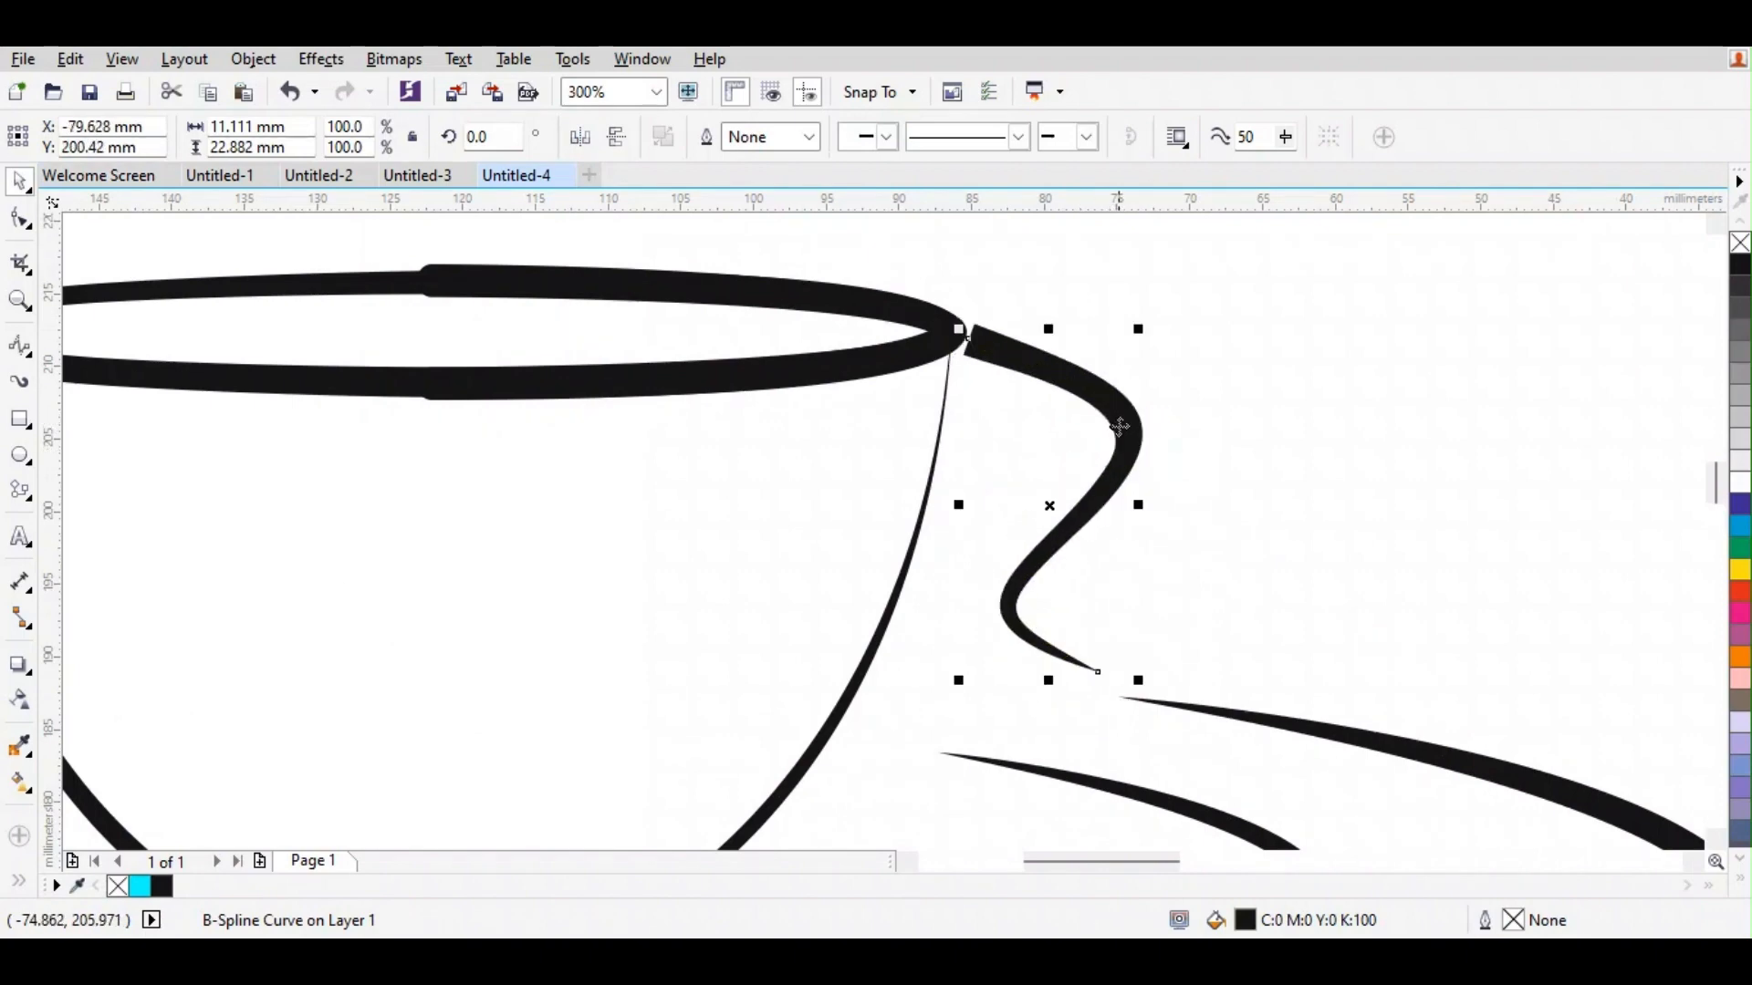
left_click(1231, 453)
scroll(1103, 446, "down", 1)
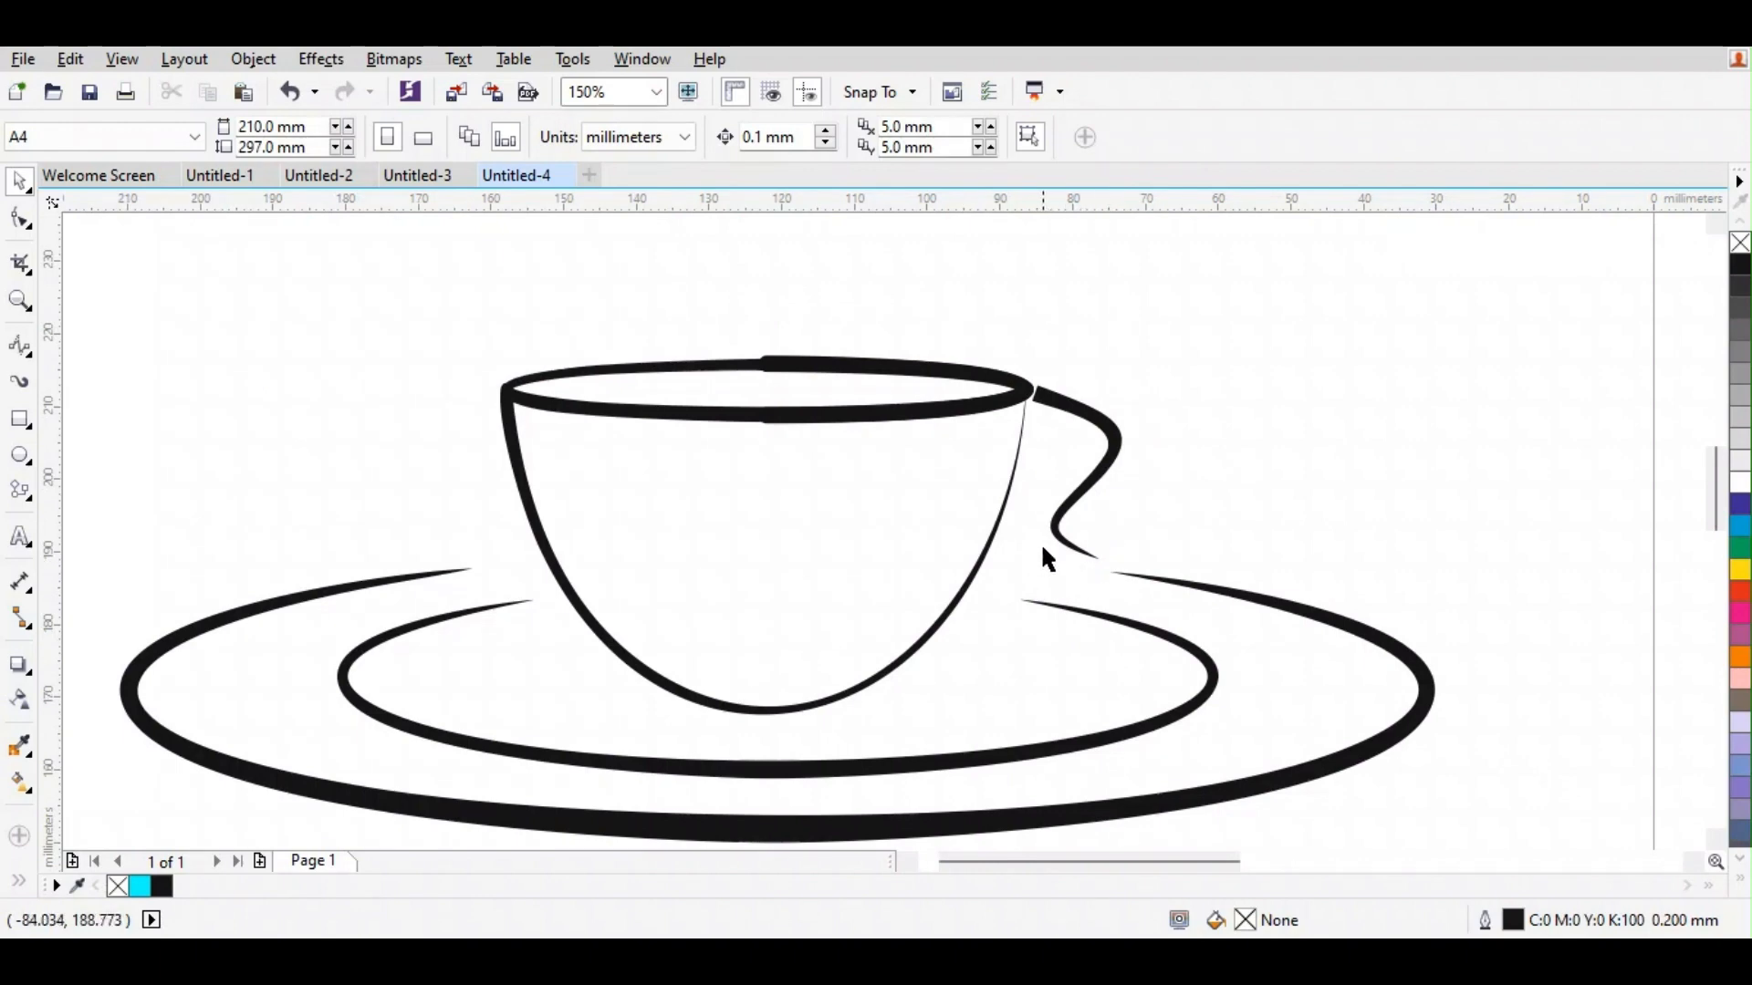
scroll(1044, 538, "down", 1)
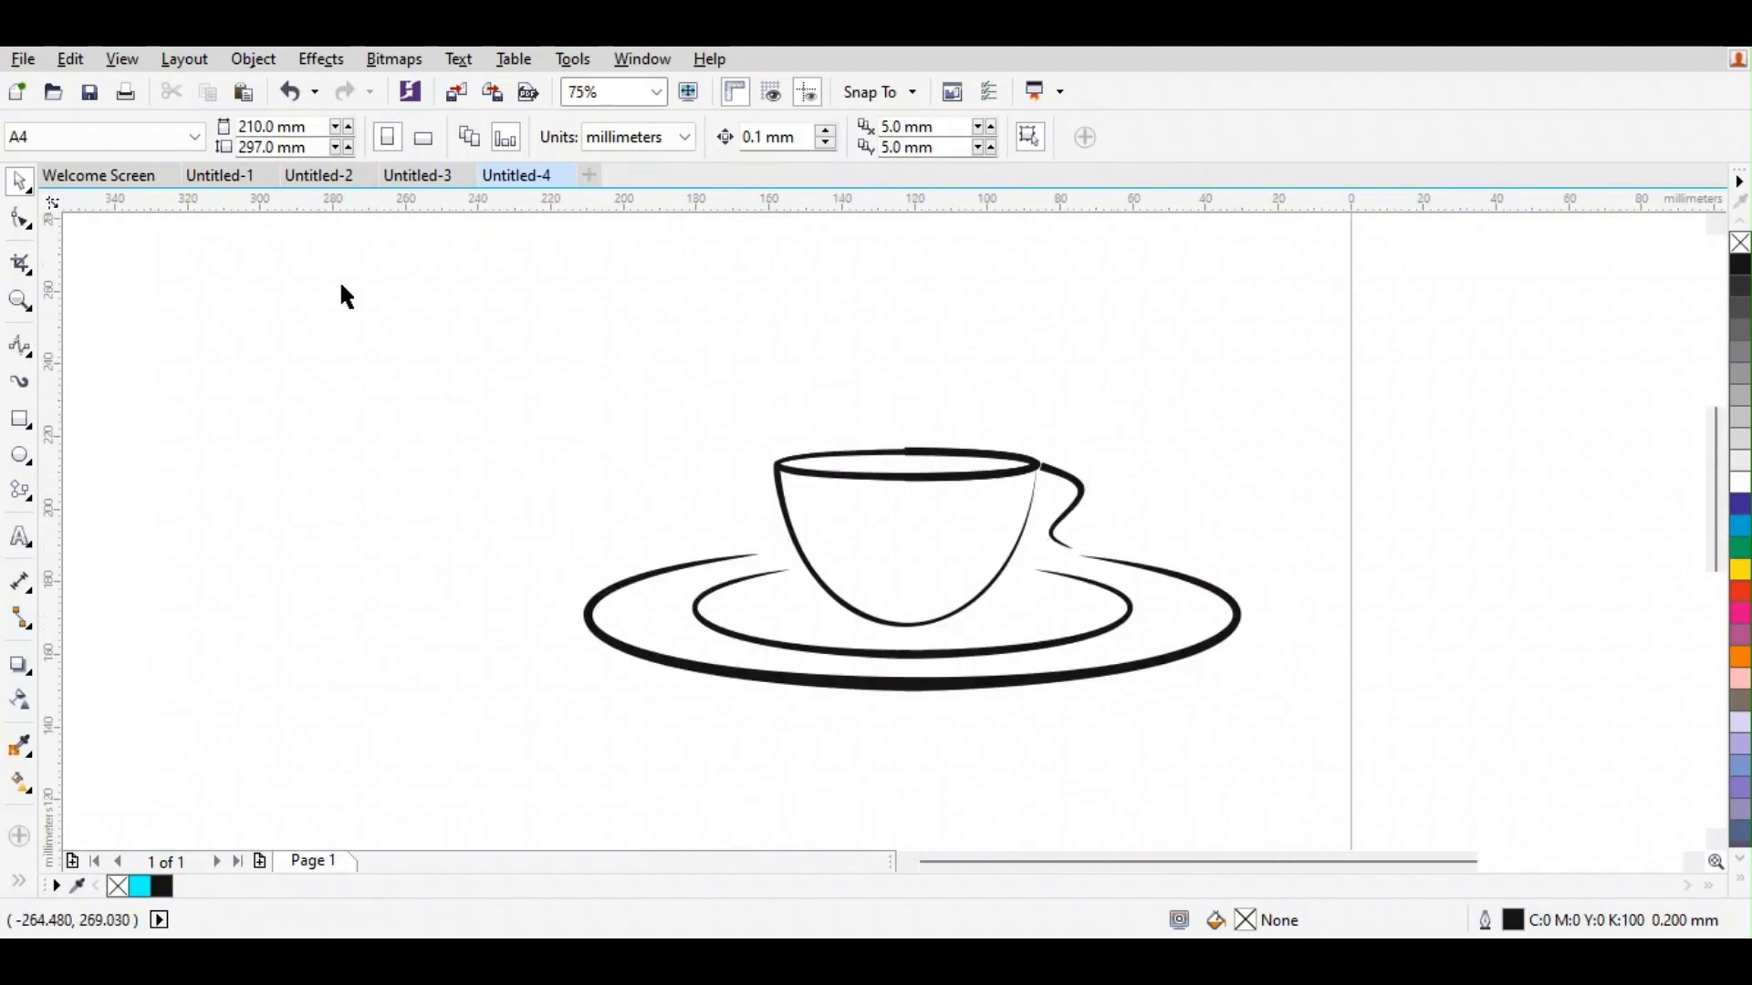
- Draw a wavy B-spline steam curve about 11 mm wide and 29 mm tall and place it above the cup's opening
left_click(20, 346)
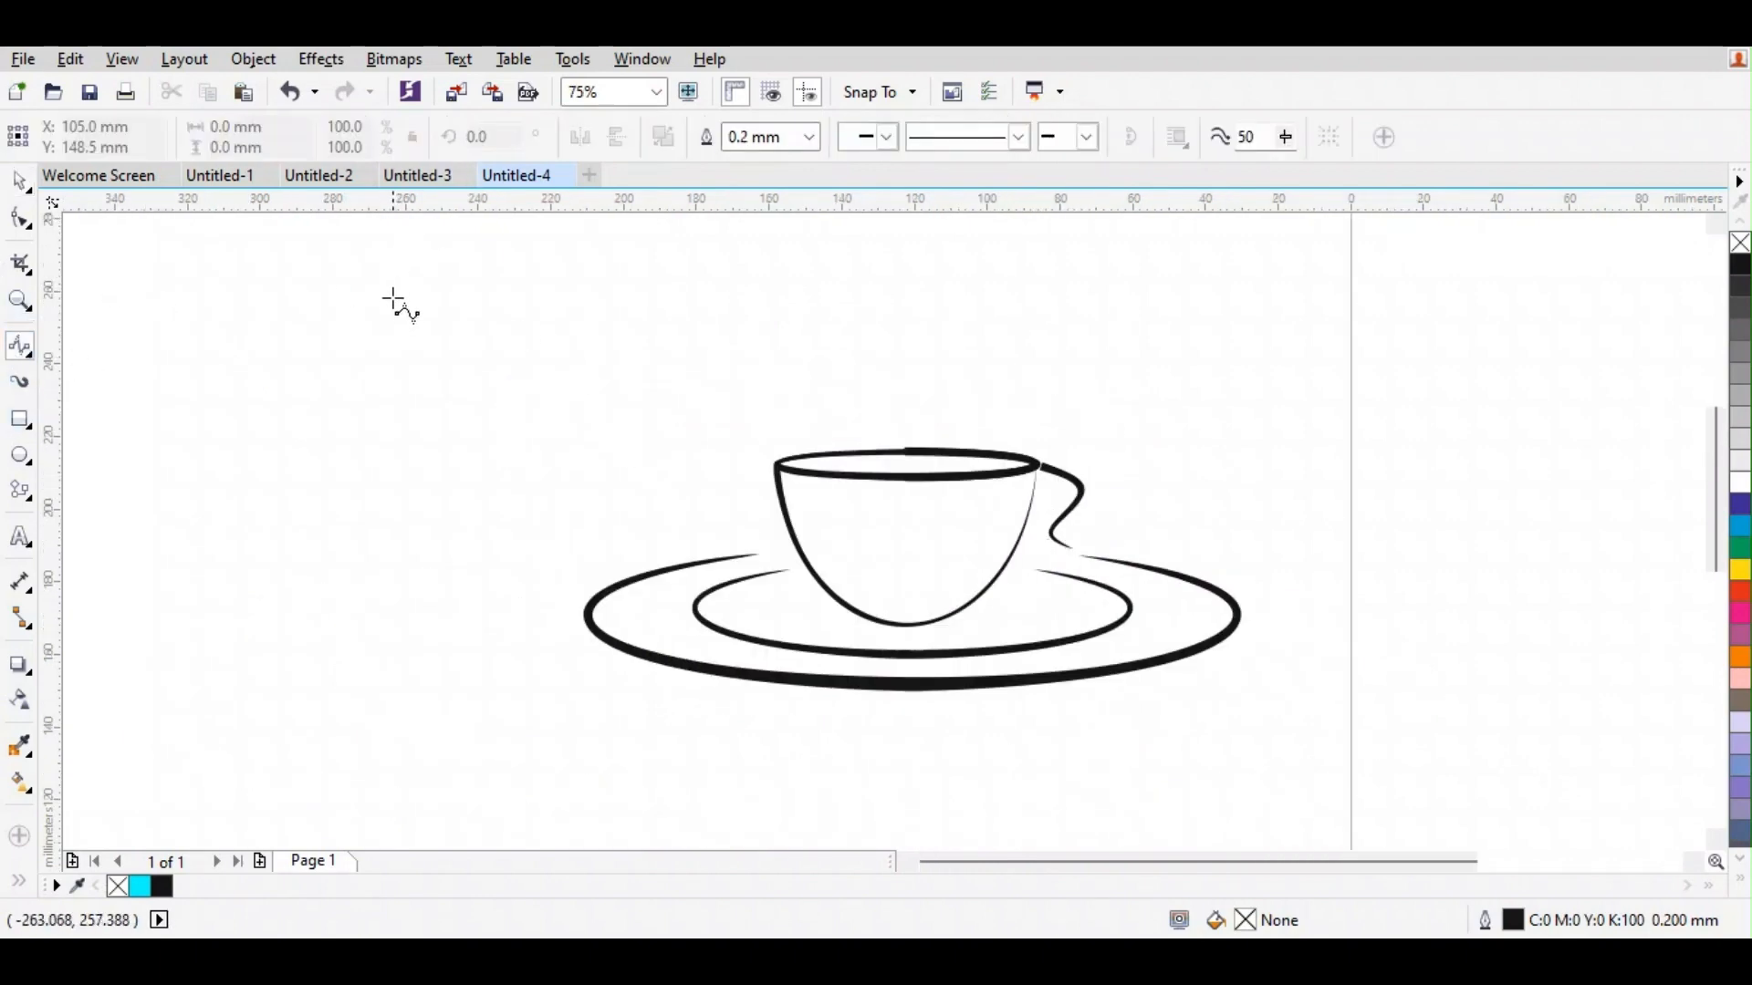
left_click_drag(368, 272, 430, 298)
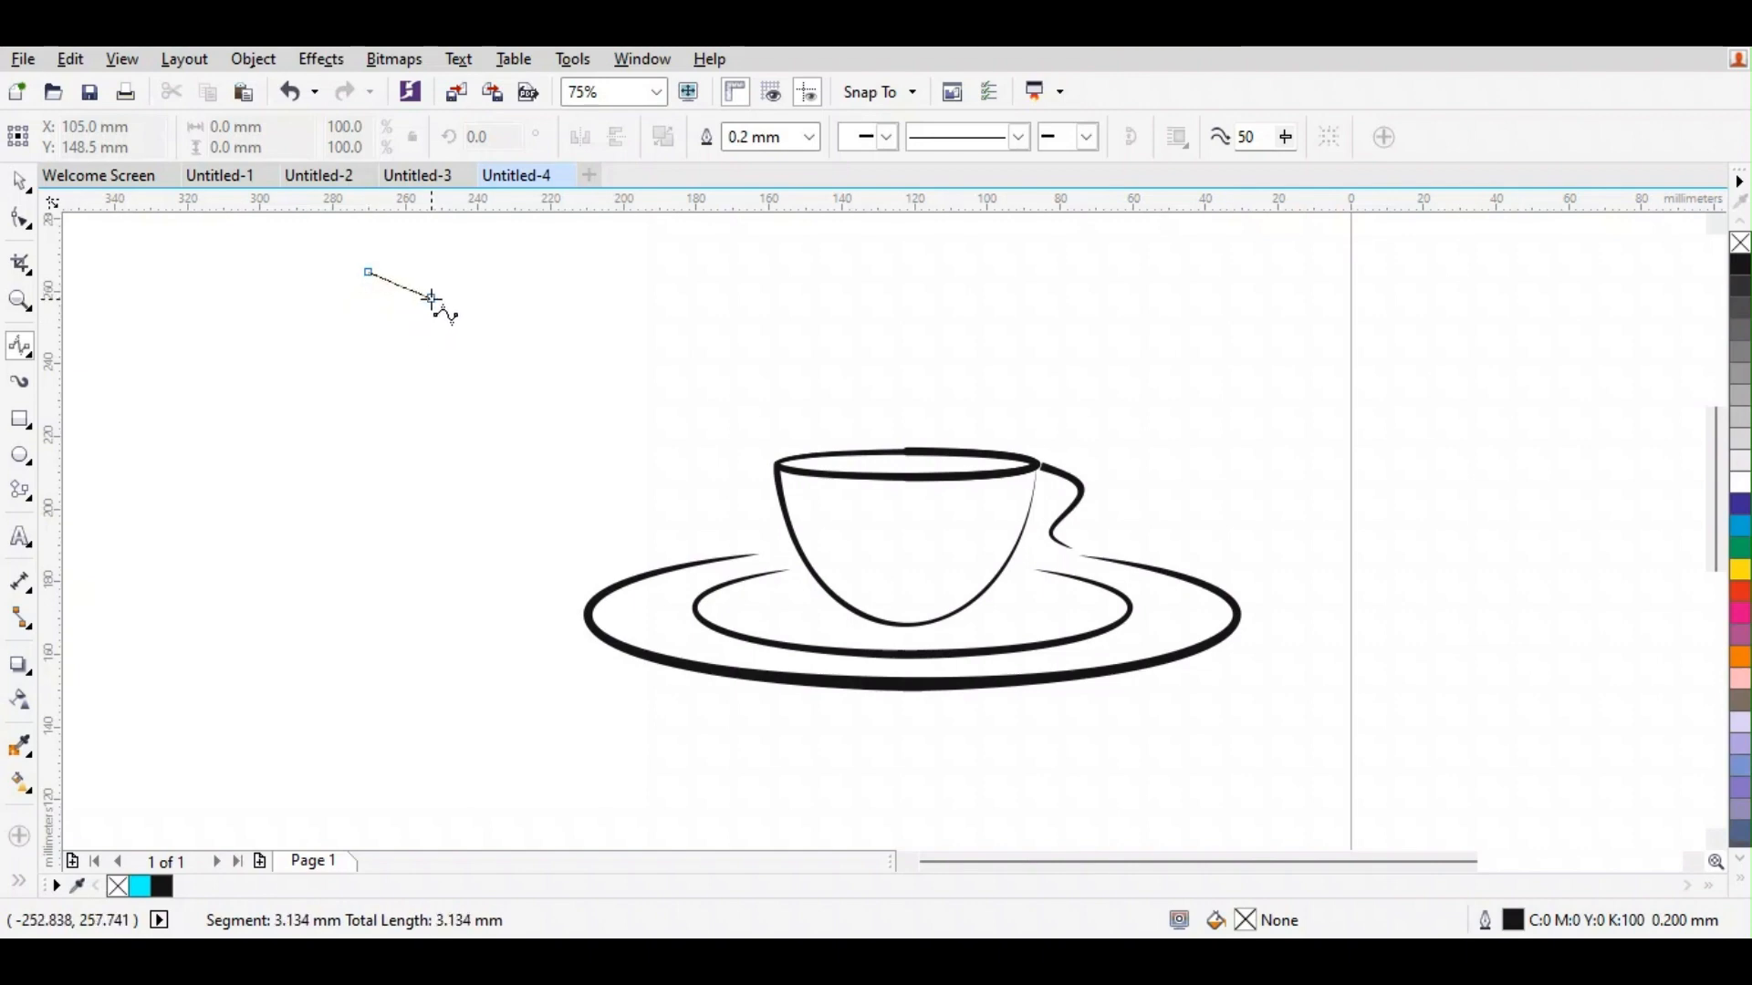
left_click(352, 345)
left_click(342, 345)
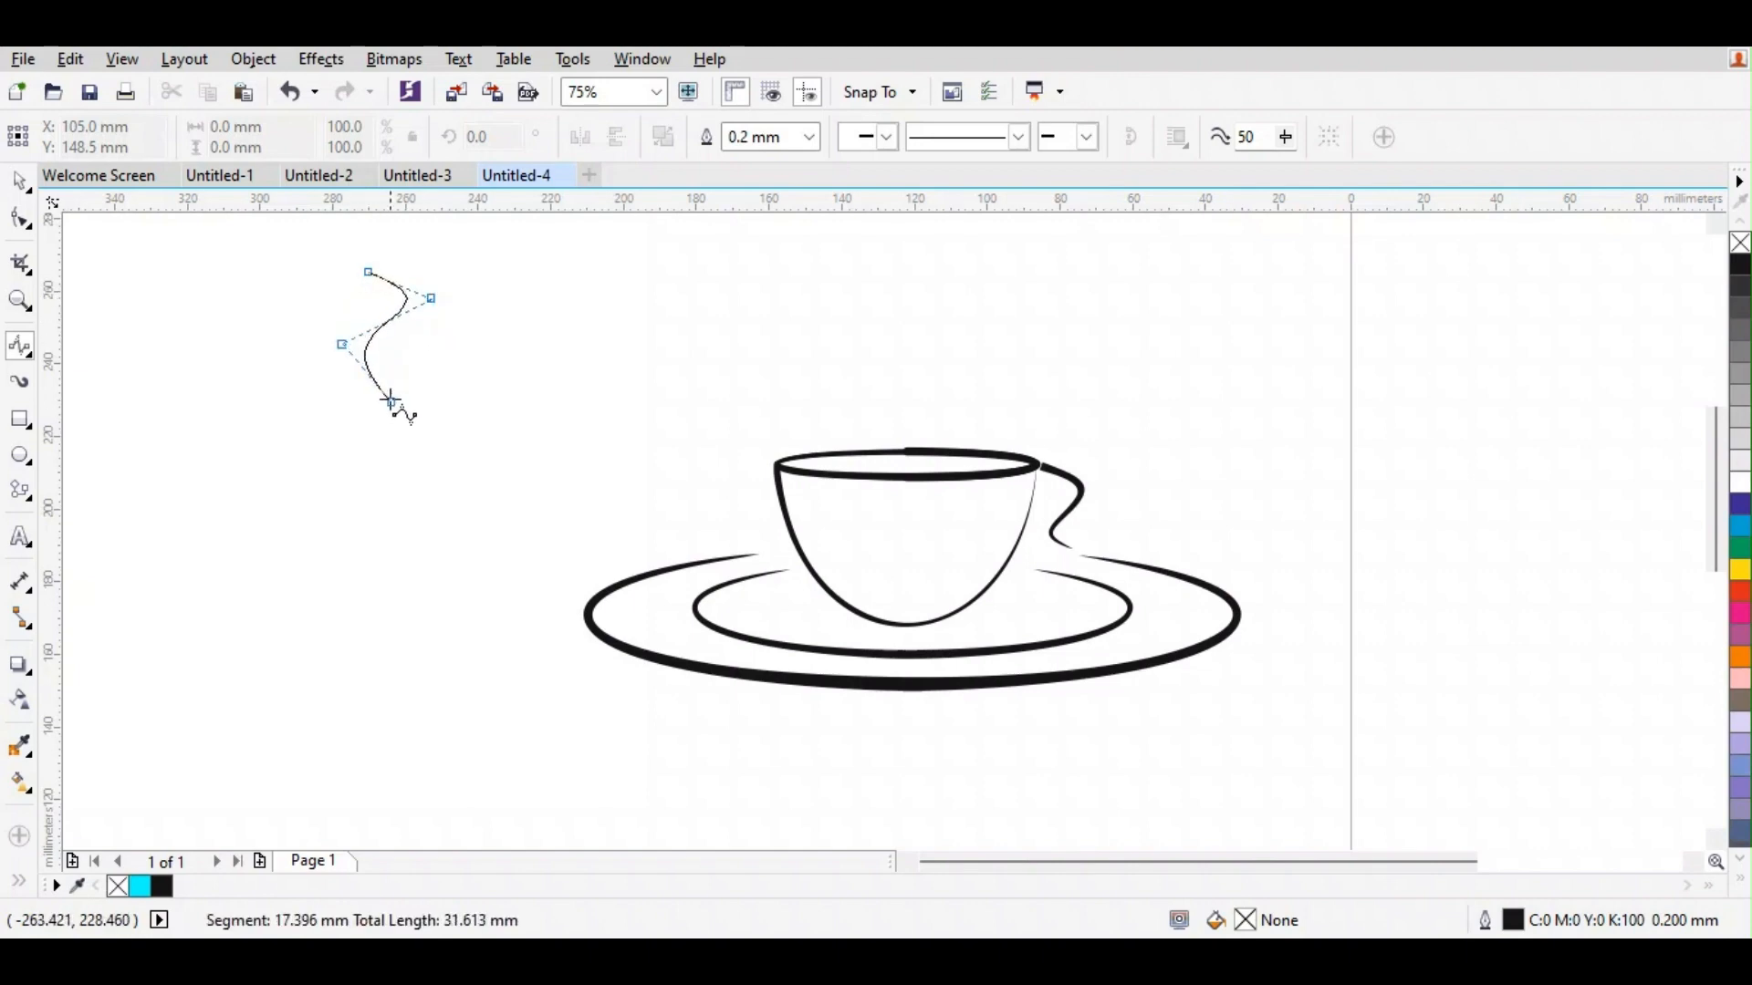
left_click(397, 381)
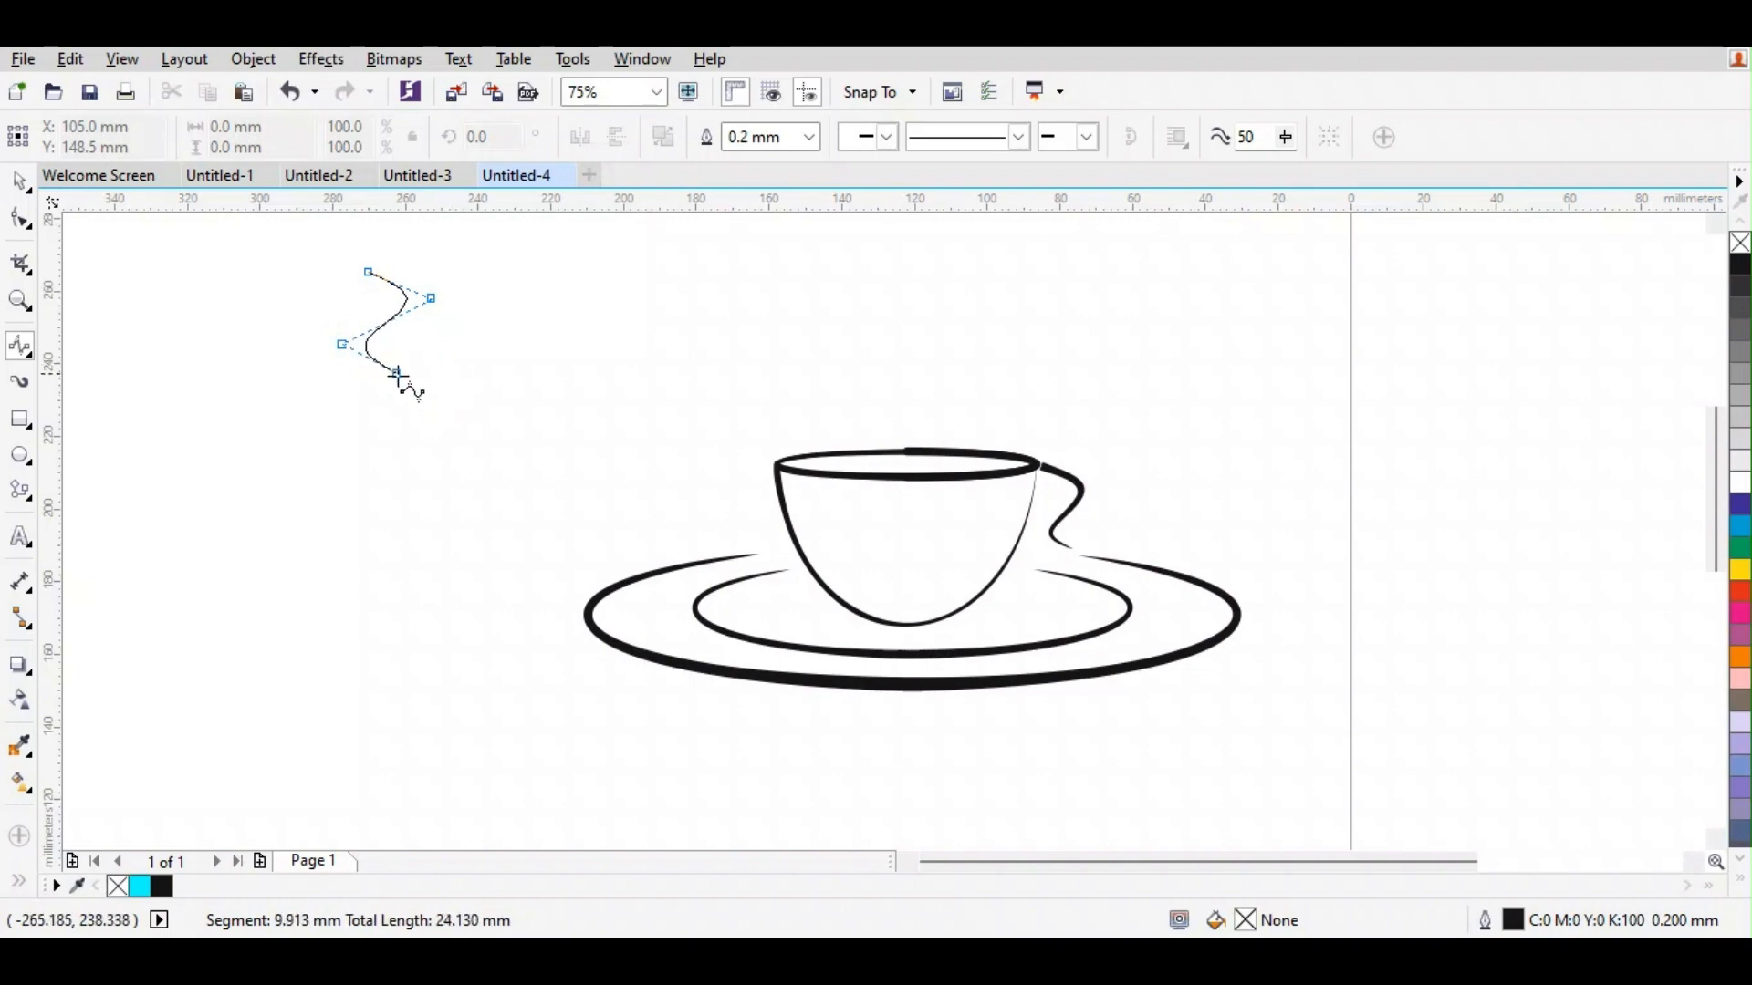
double_click(402, 376)
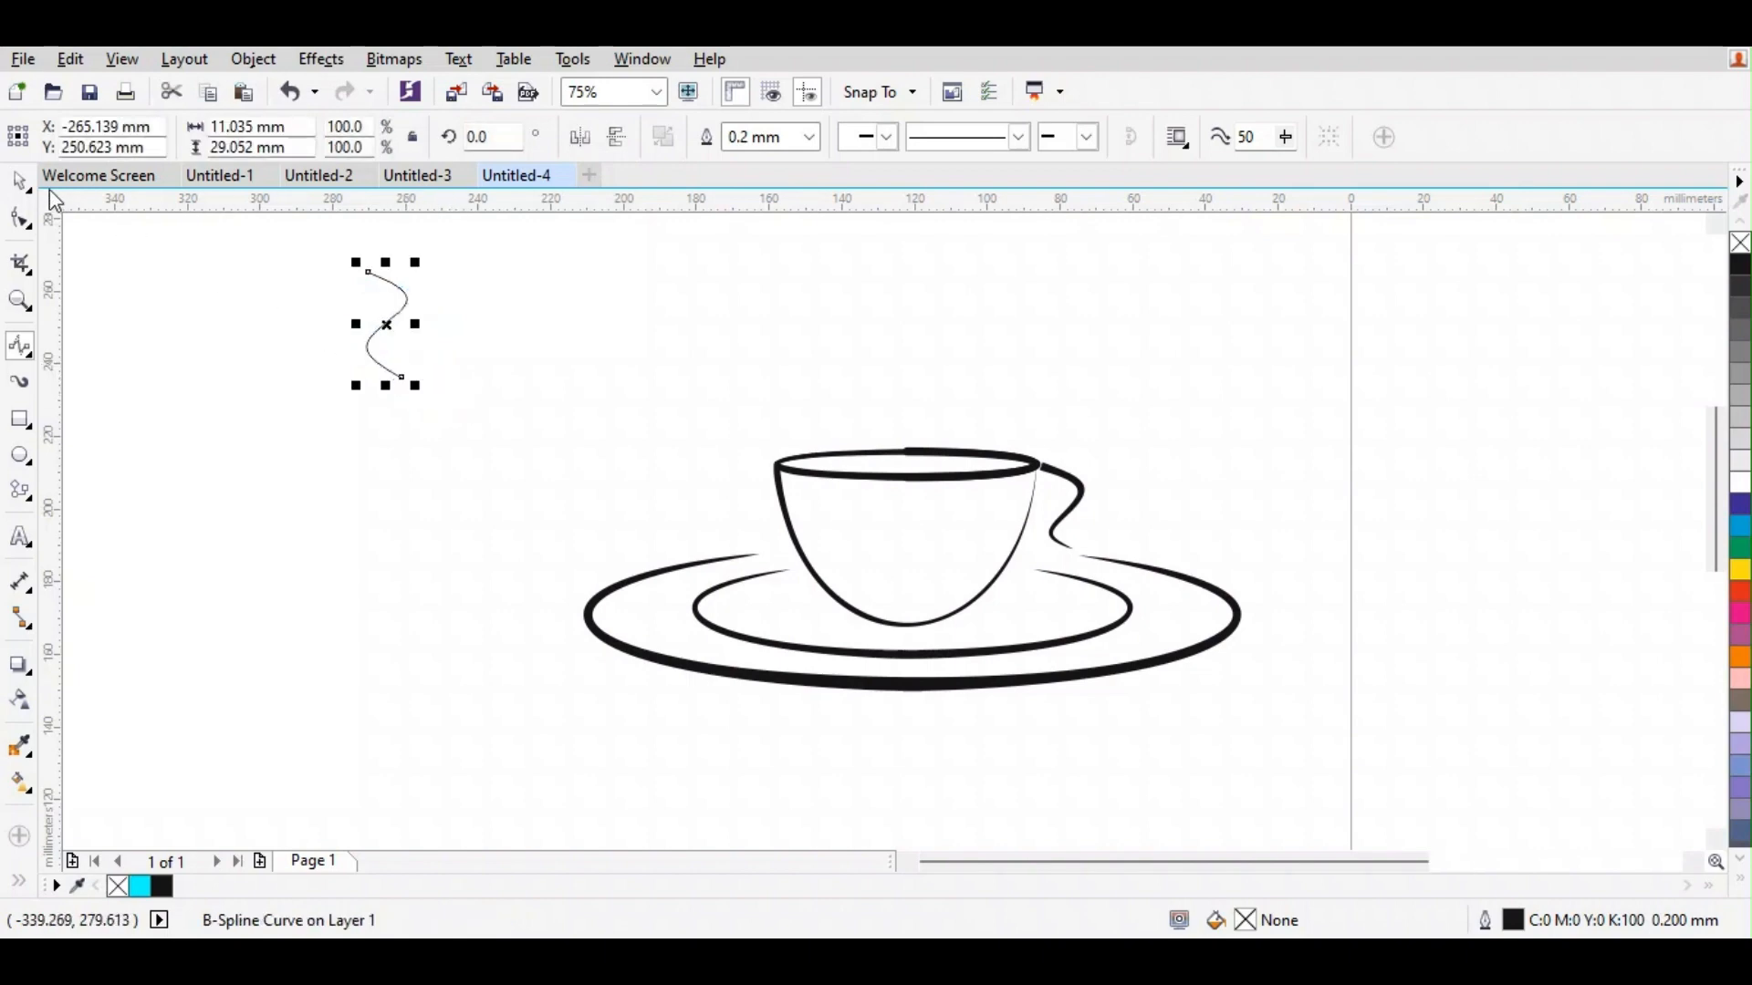
left_click_drag(412, 324, 888, 410)
- Apply the Artistic Media preset tapering at both ends to the steam curve and set its stroke width to 3.262 mm
left_click(21, 381)
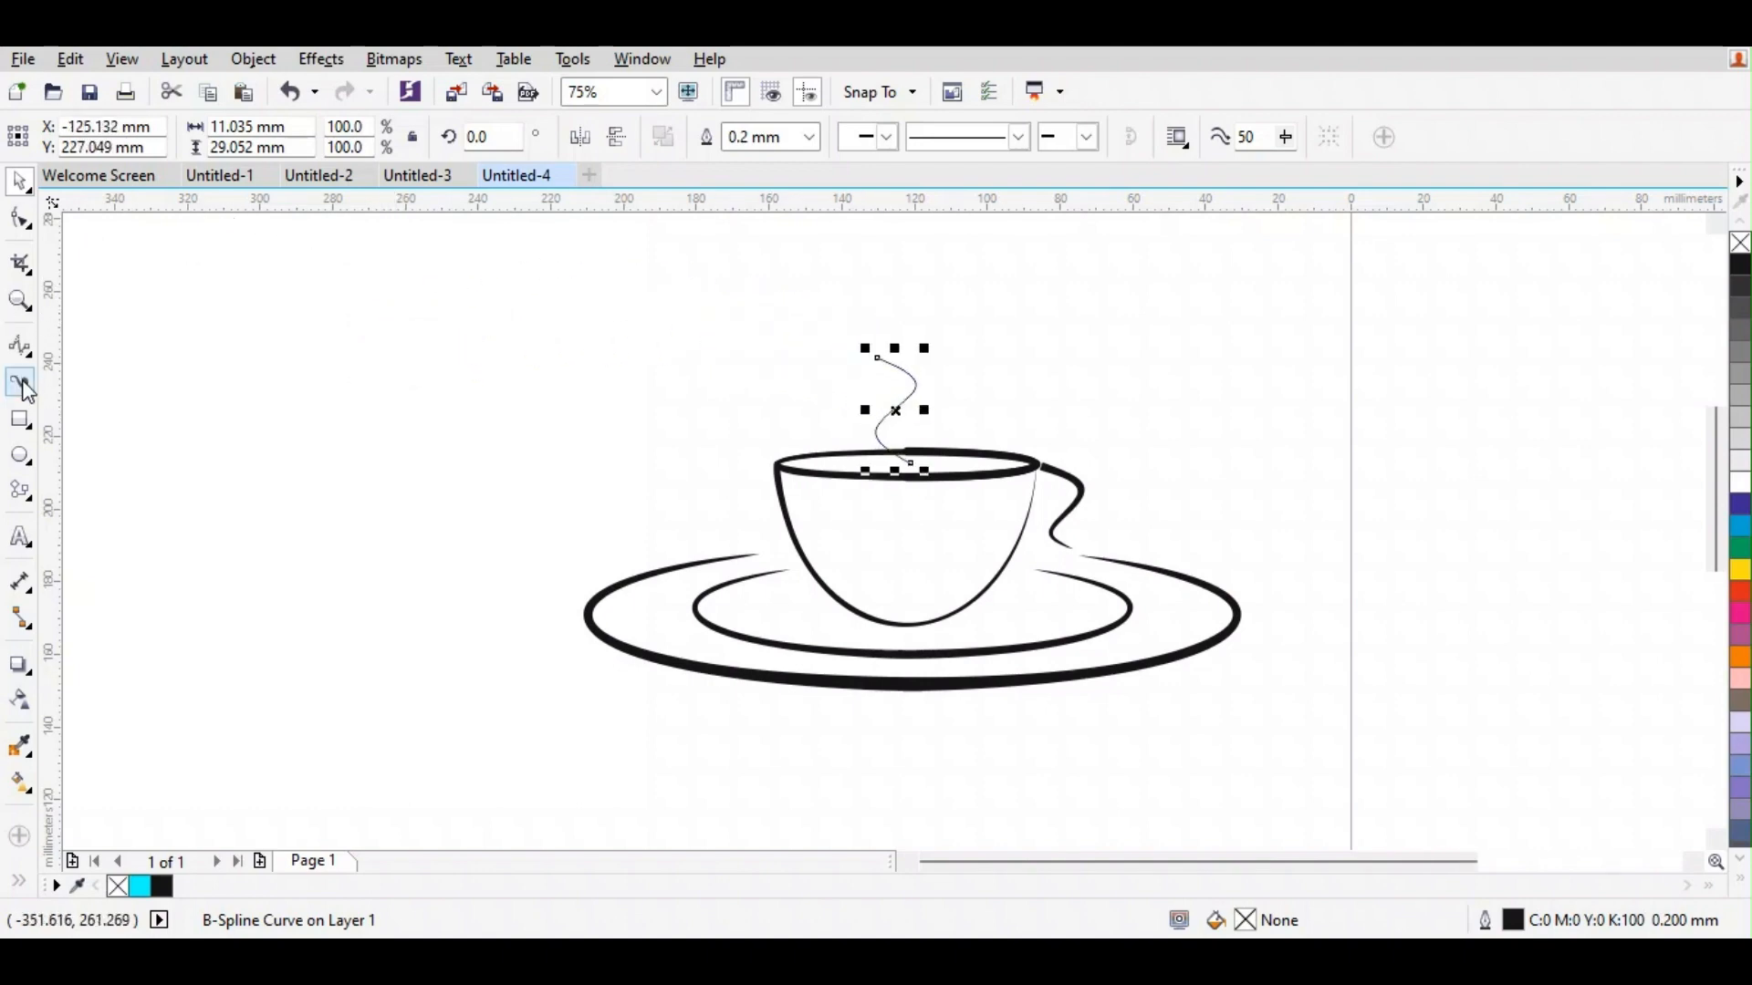
left_click(327, 137)
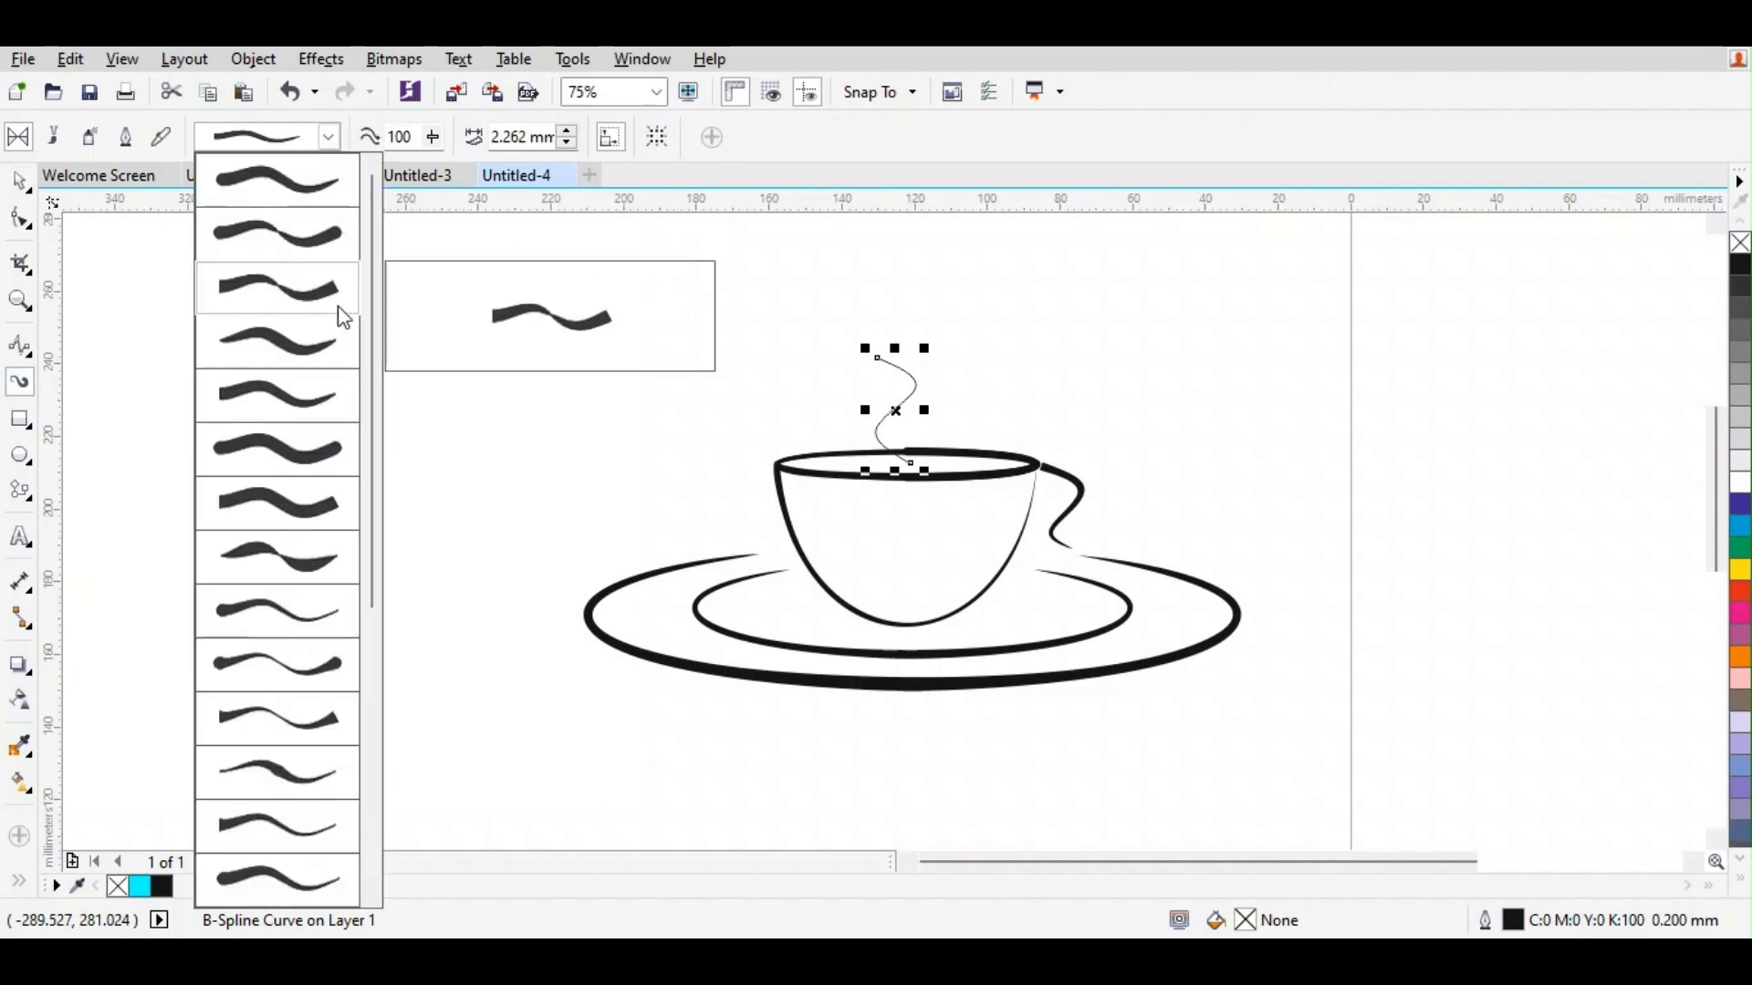
left_click(318, 363)
scroll(967, 383, "up", 2)
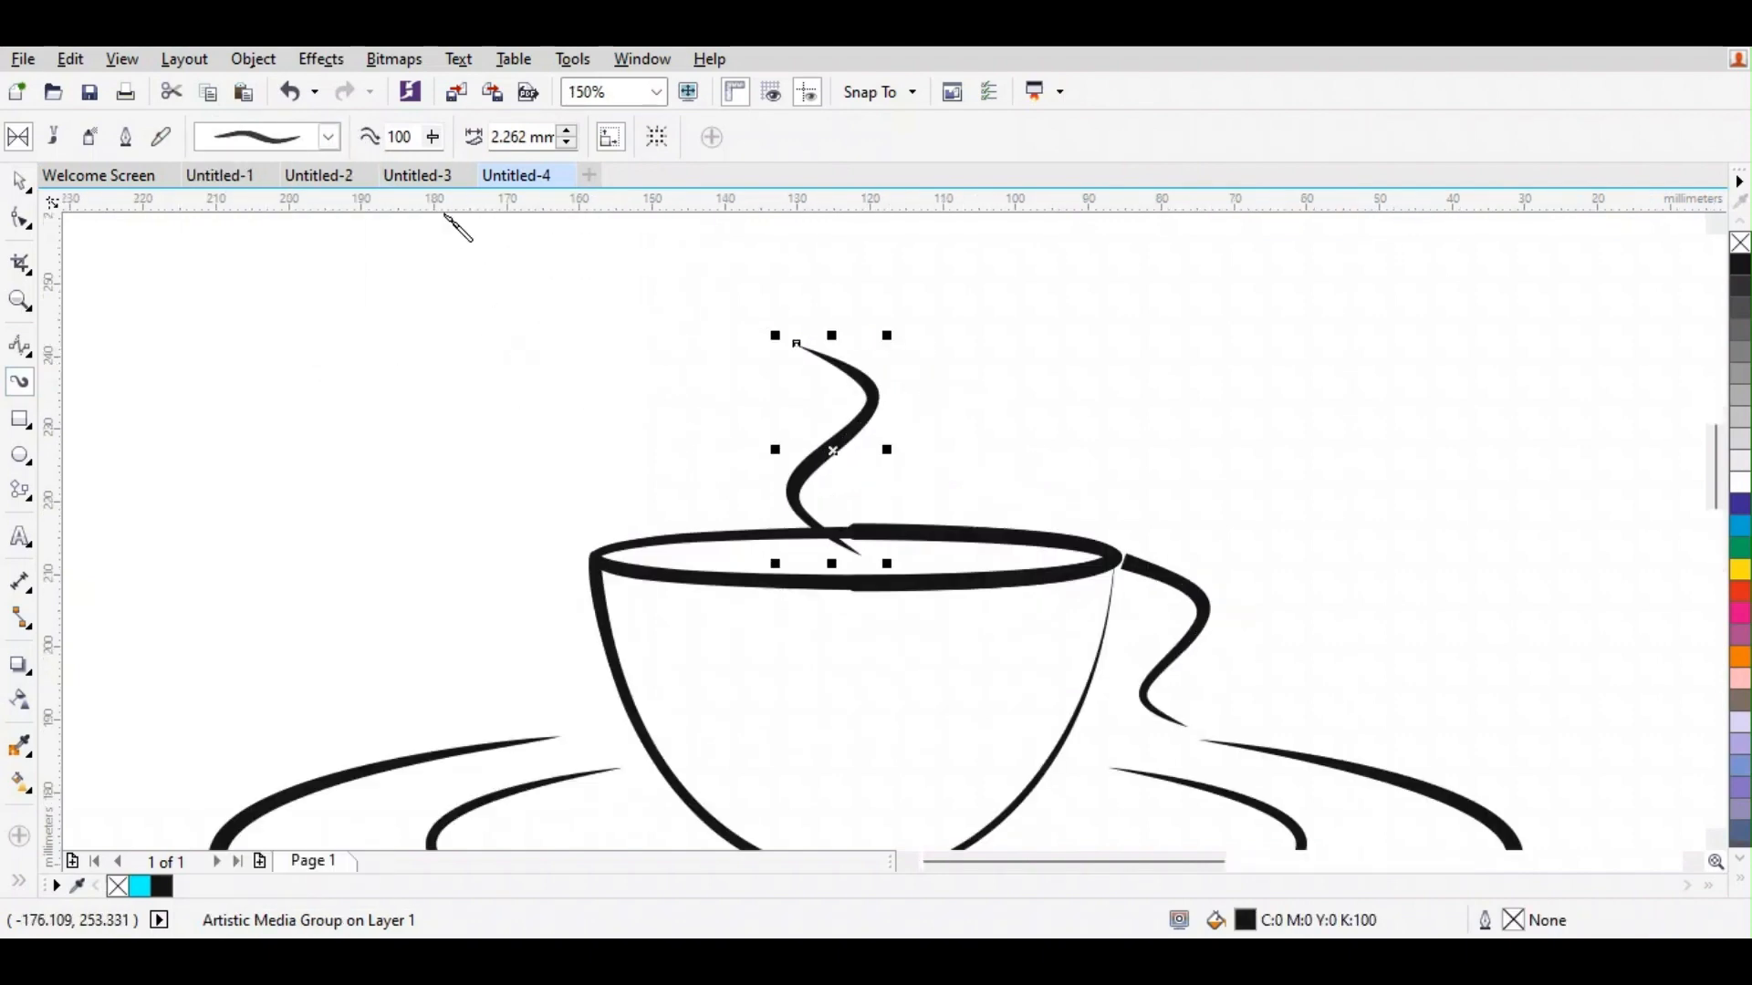
left_click(566, 130)
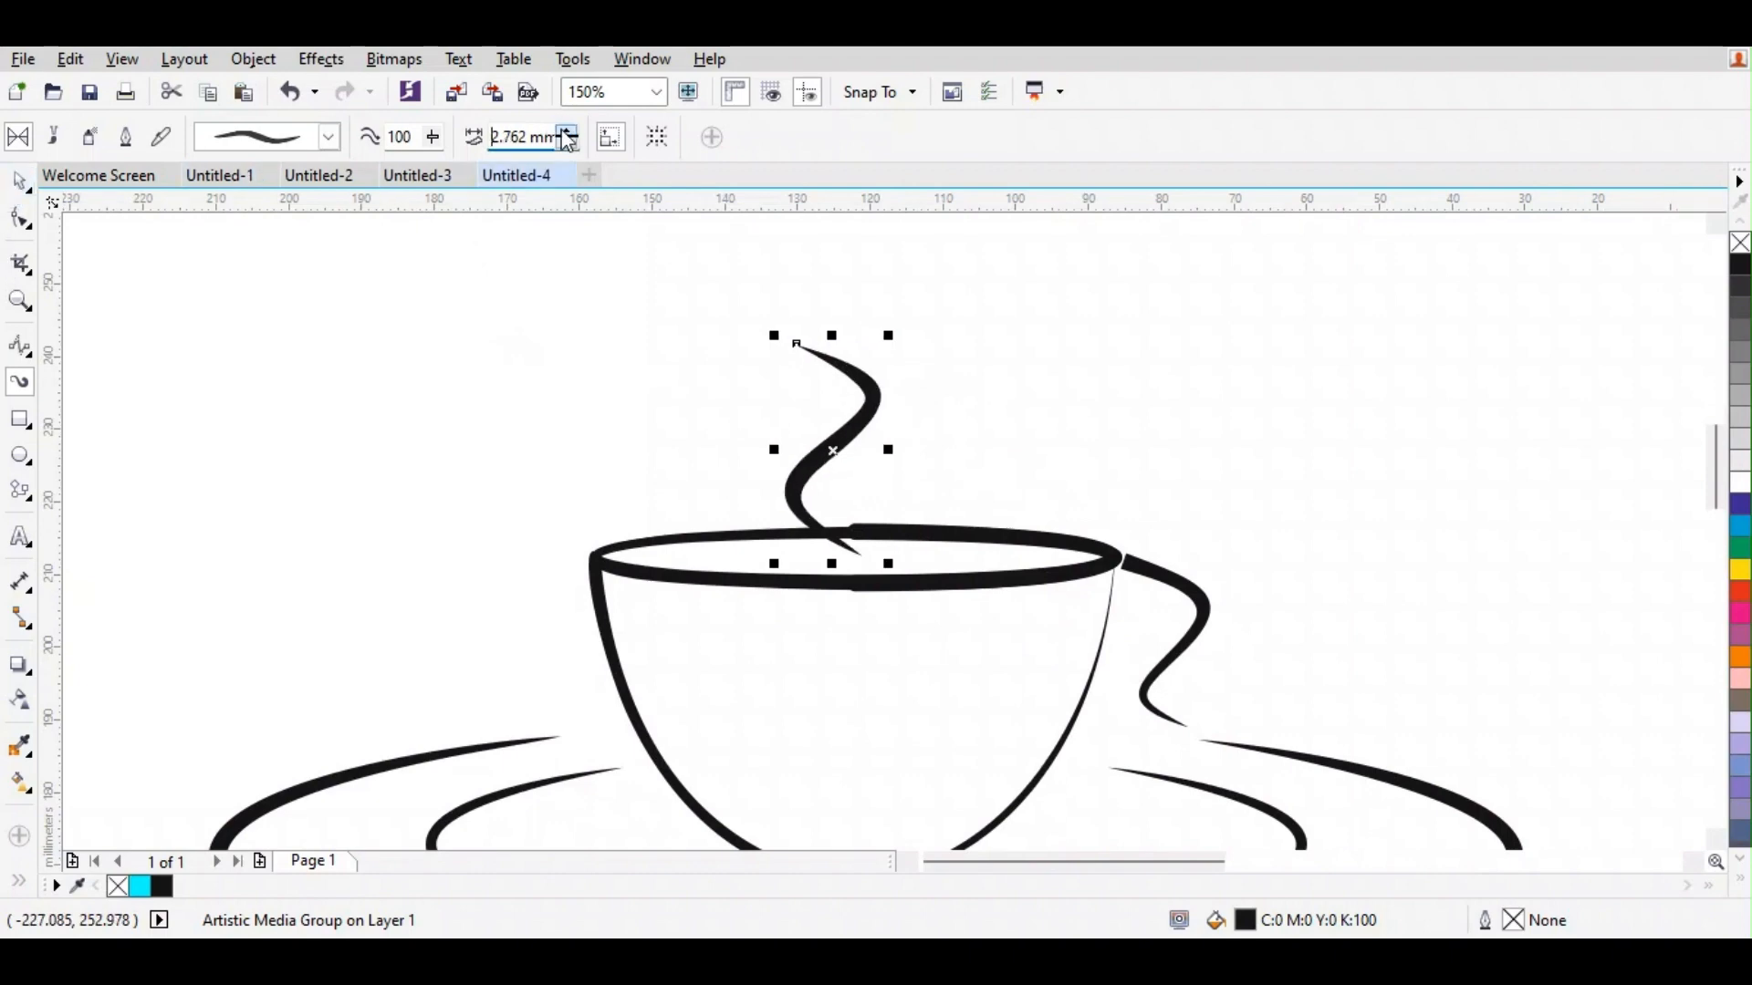
left_click(566, 130)
- Shift the steam stroke about 3 mm to the right and set its stroke width to 2.262 mm
left_click(20, 182)
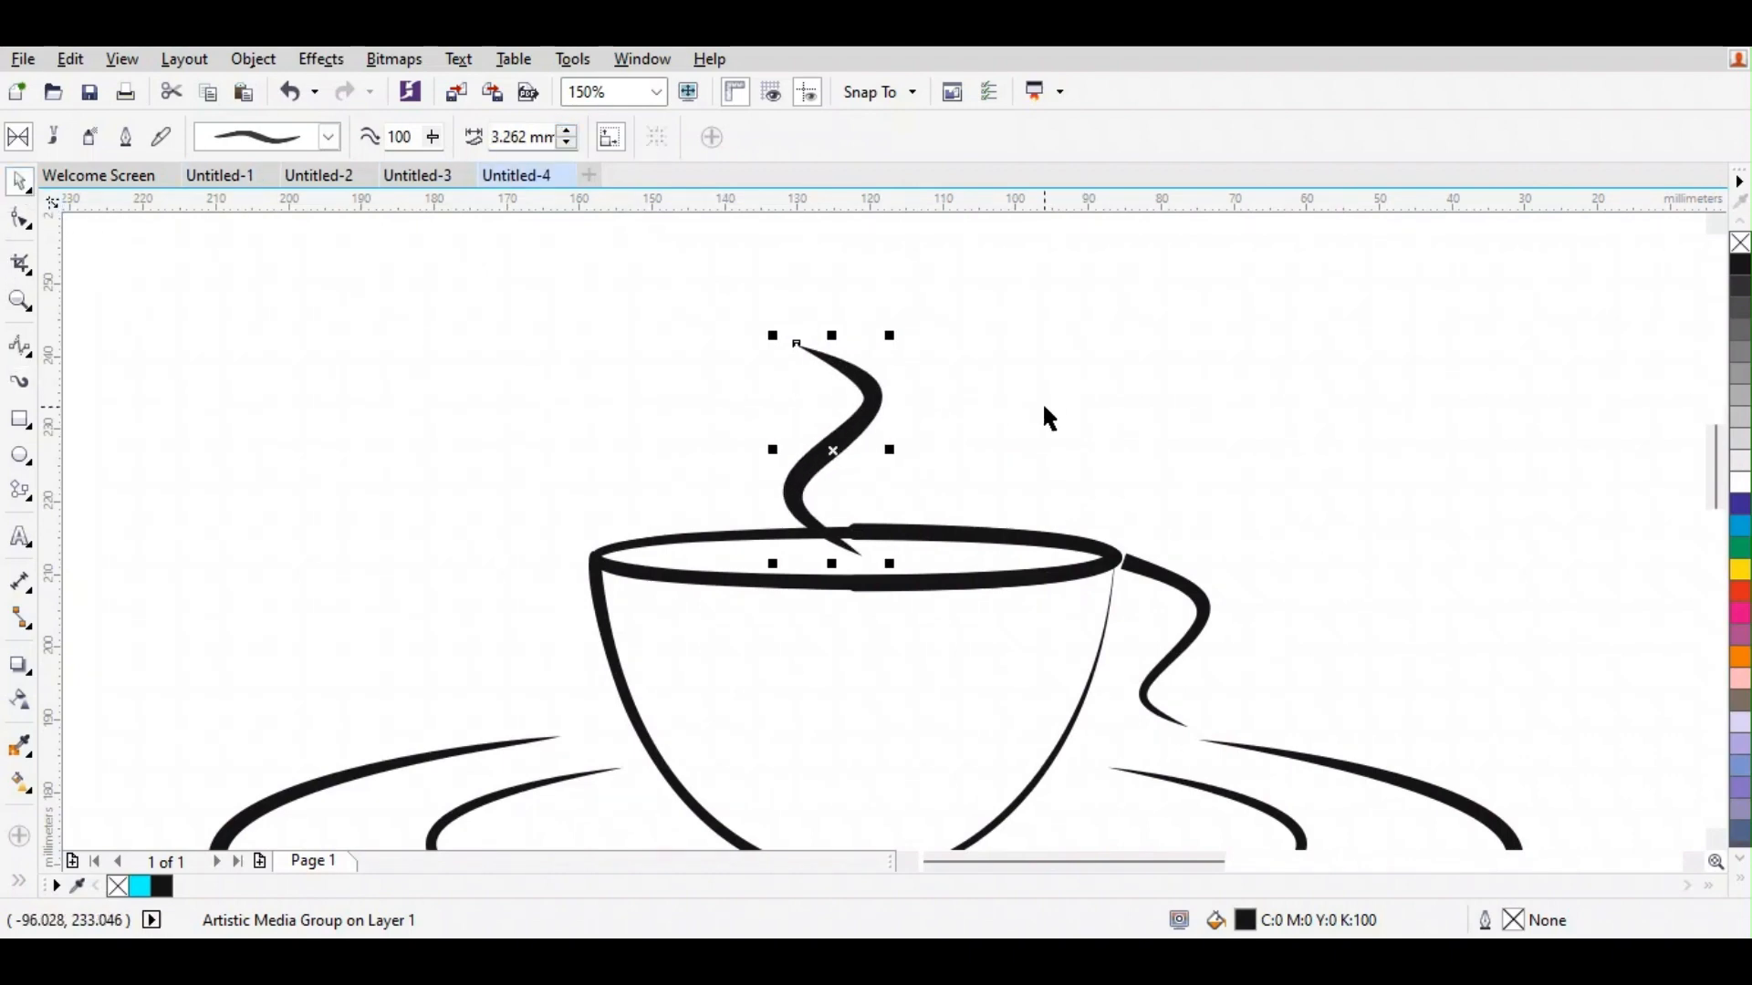
left_click_drag(835, 447, 855, 455)
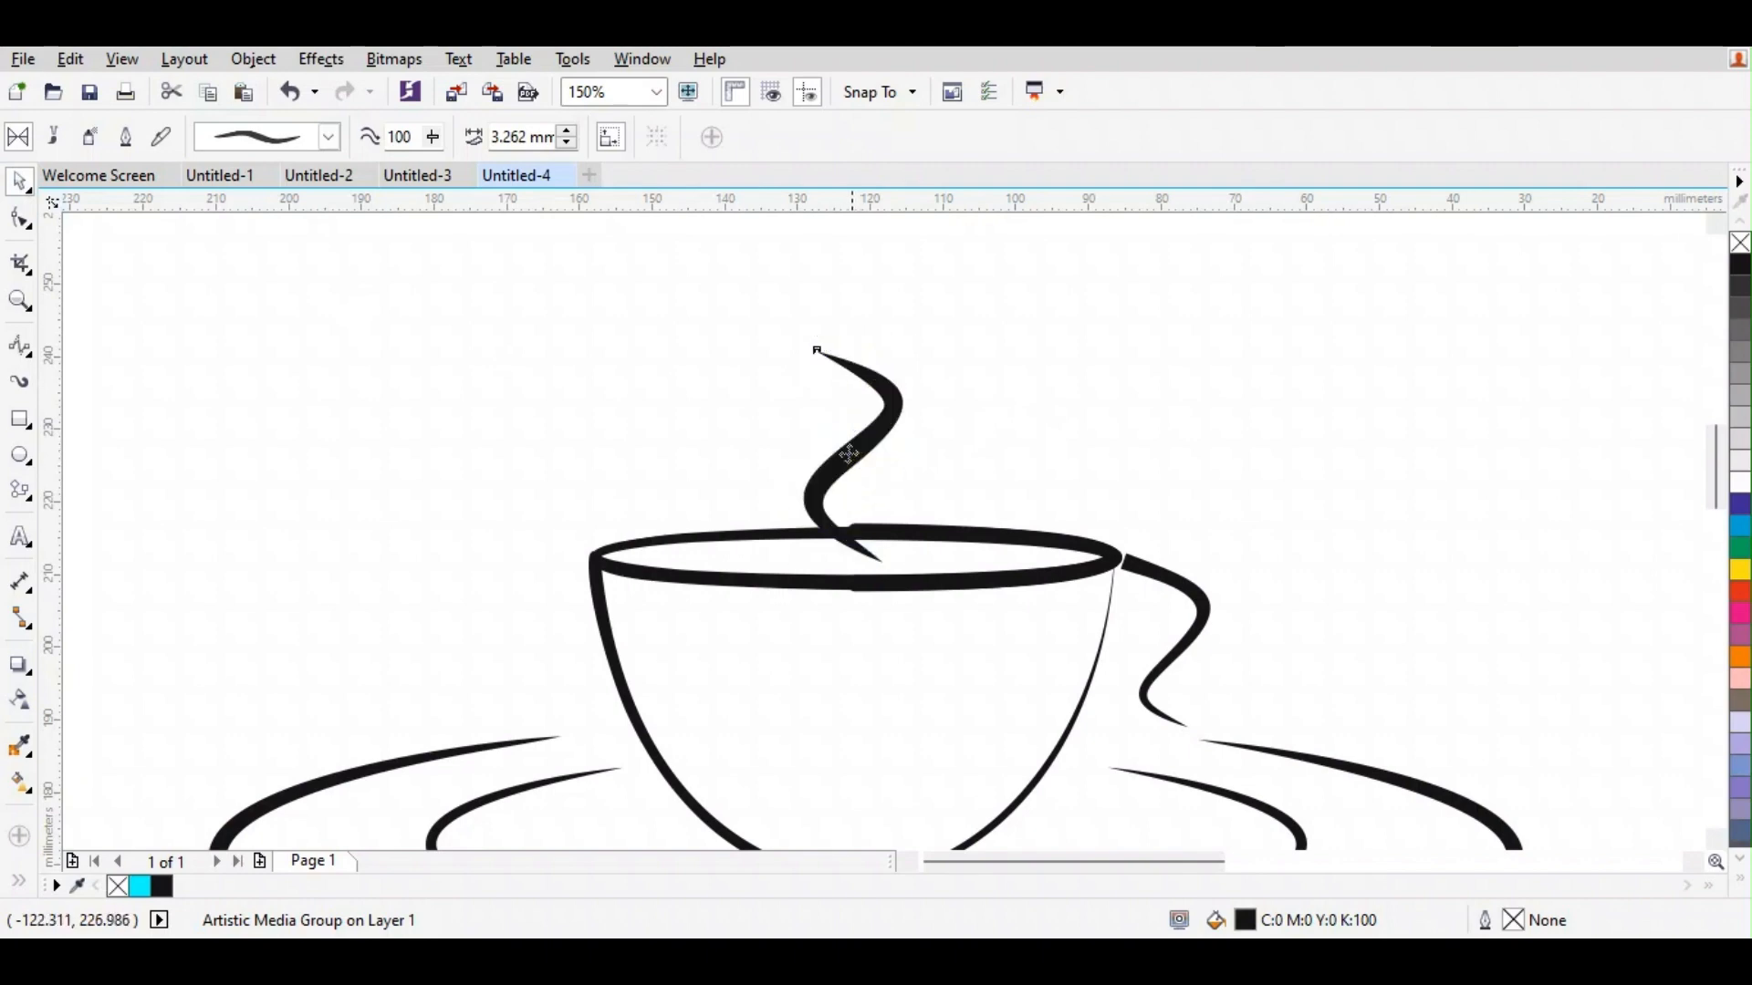
left_click(21, 382)
left_click(567, 144)
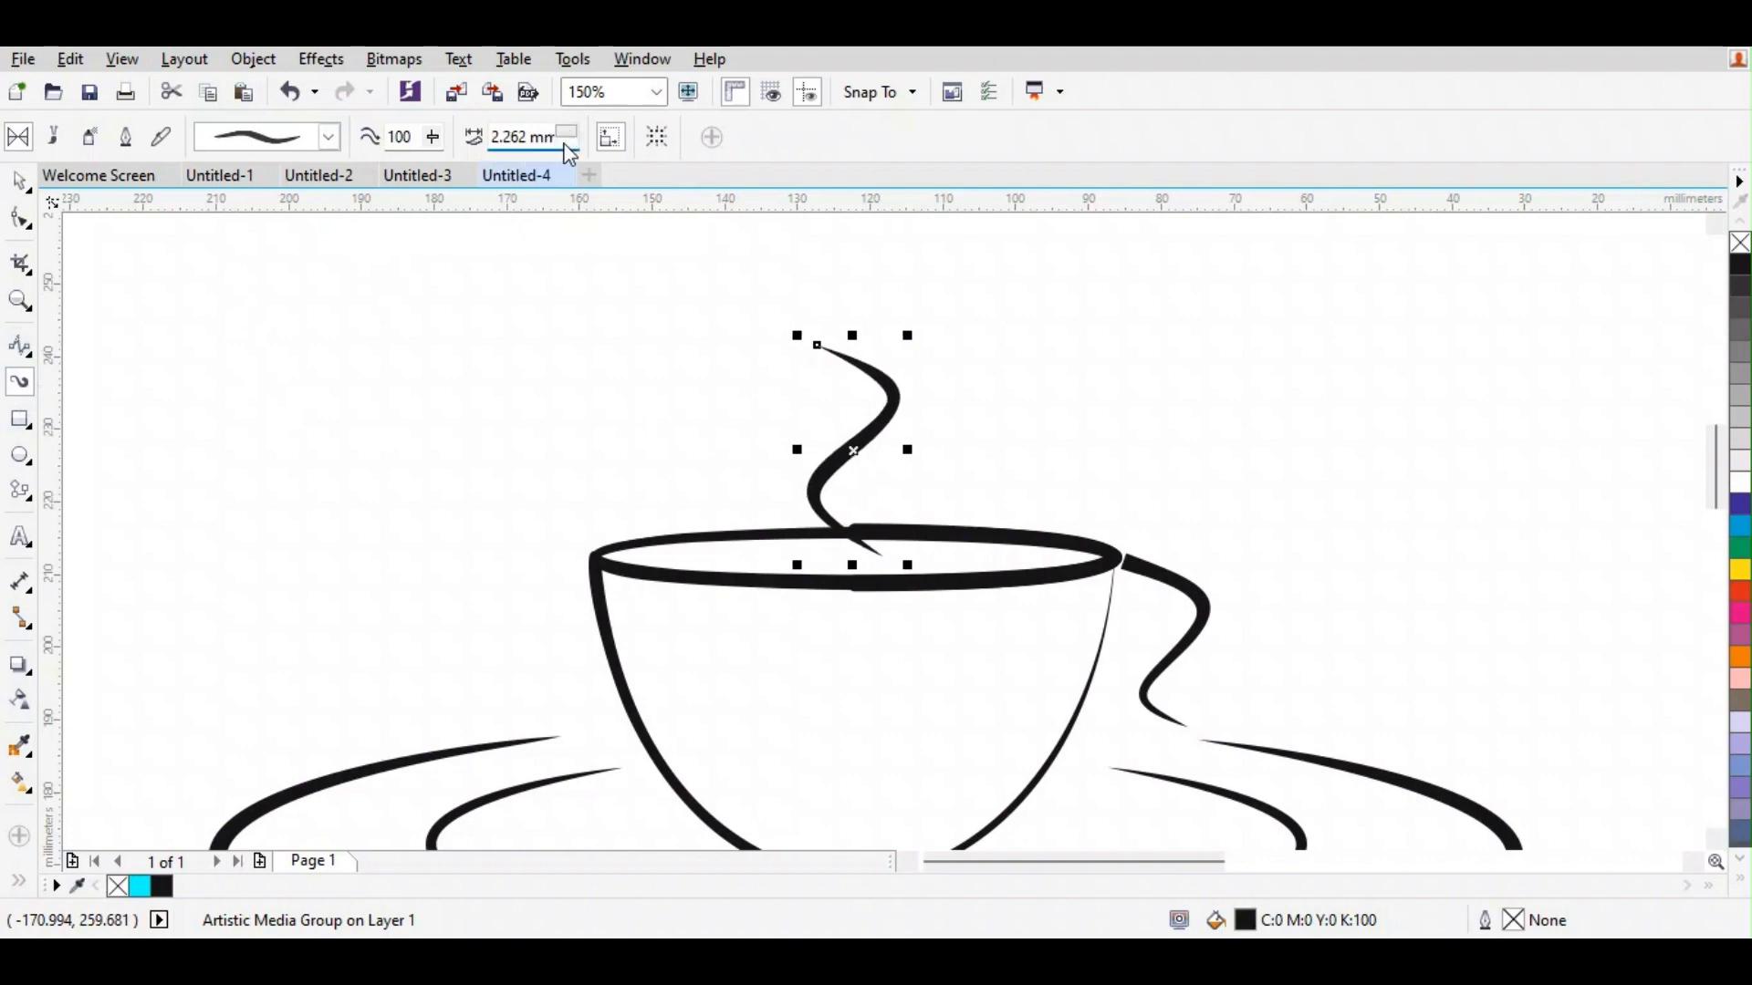
left_click(19, 181)
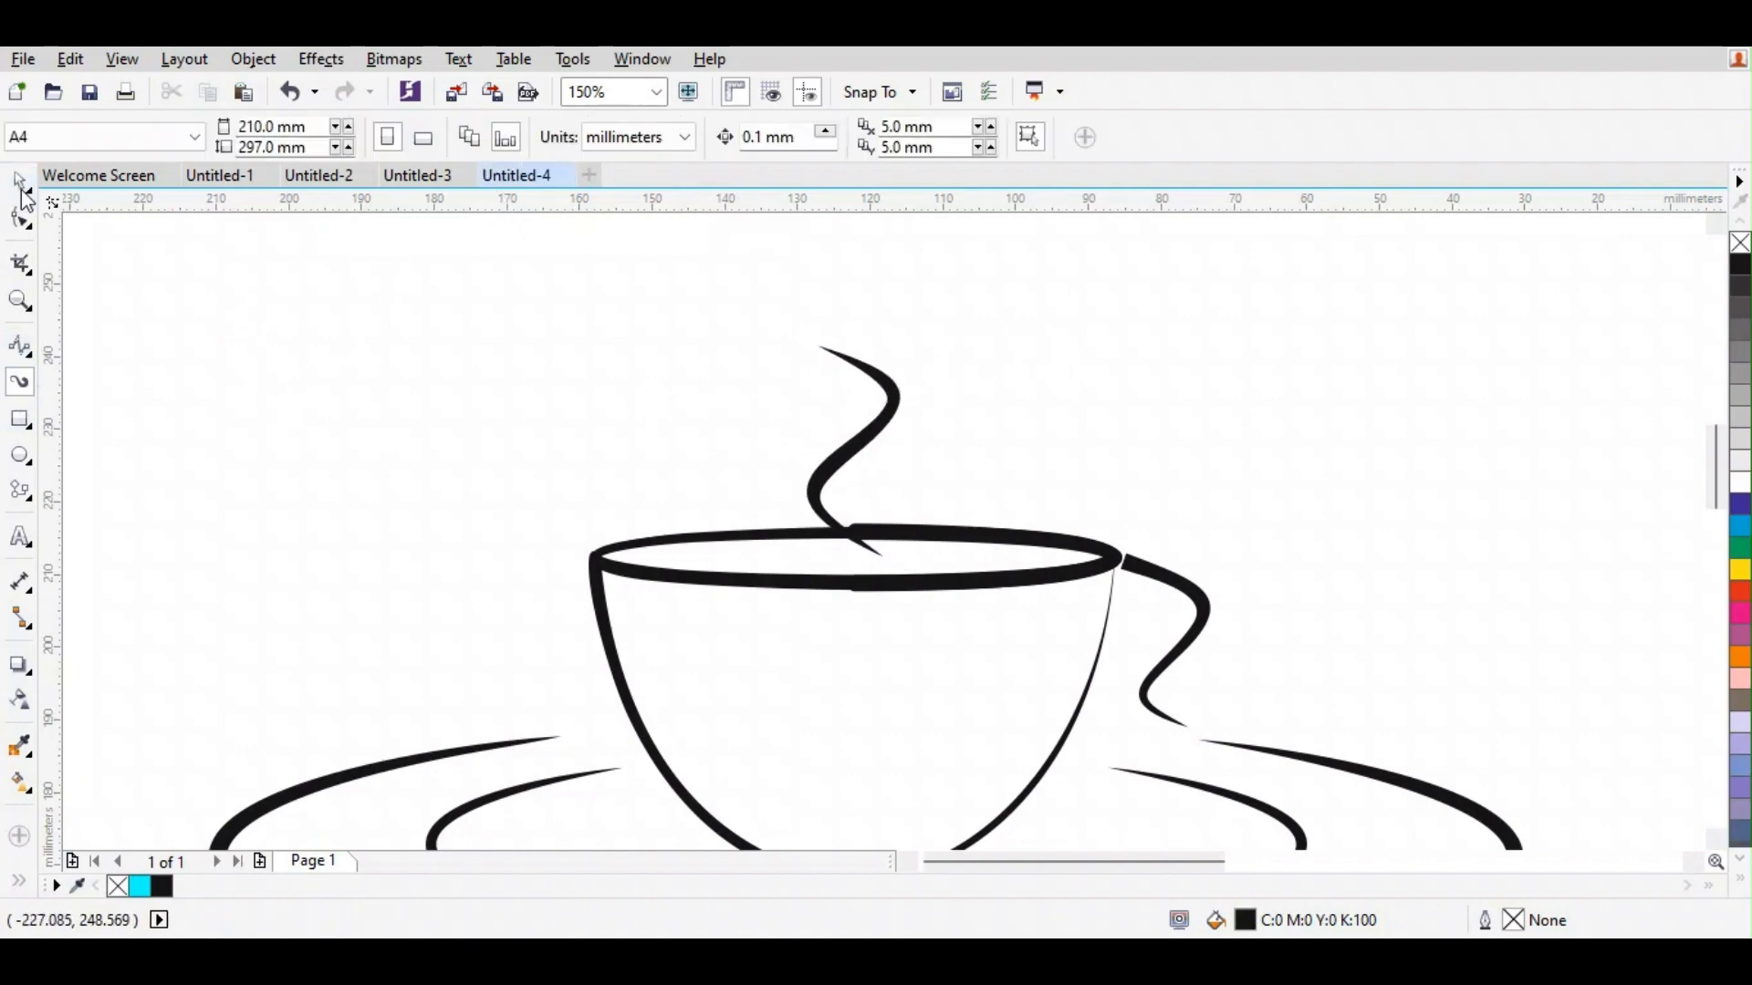
- Nudge the steam stroke about 2 mm further right over the cup's opening
scroll(963, 348, "down", 1)
scroll(883, 415, "up", 1)
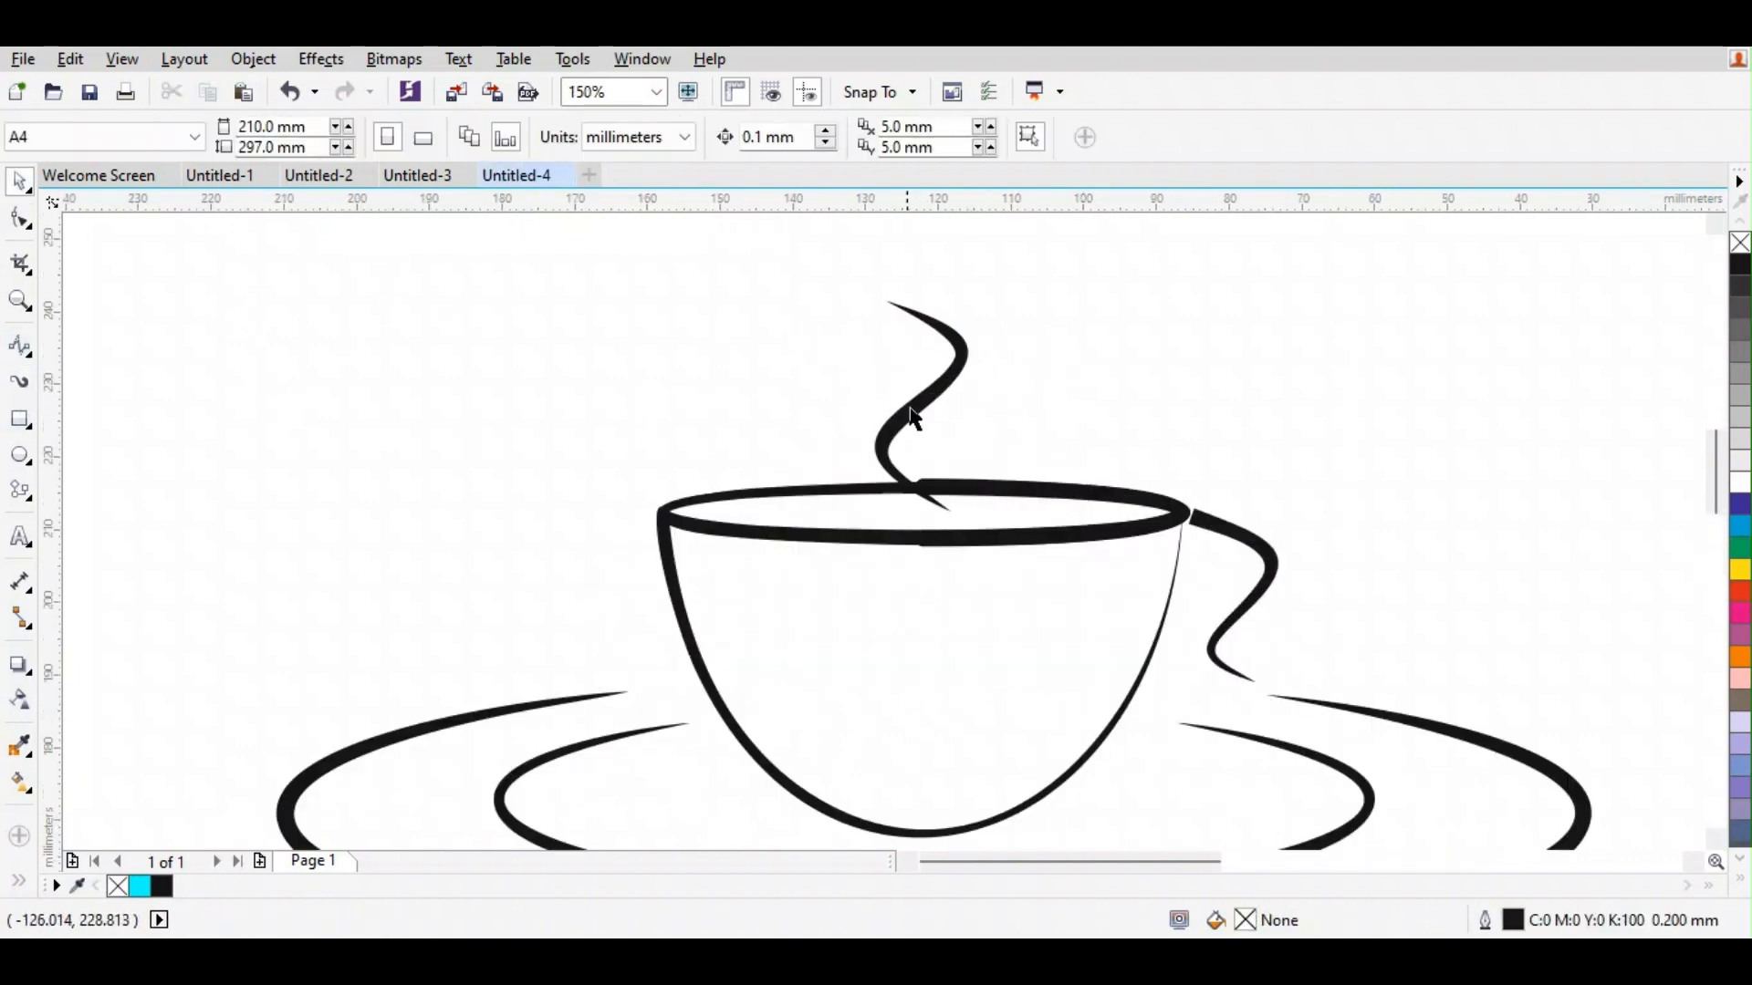
left_click(901, 306)
left_click(1113, 422)
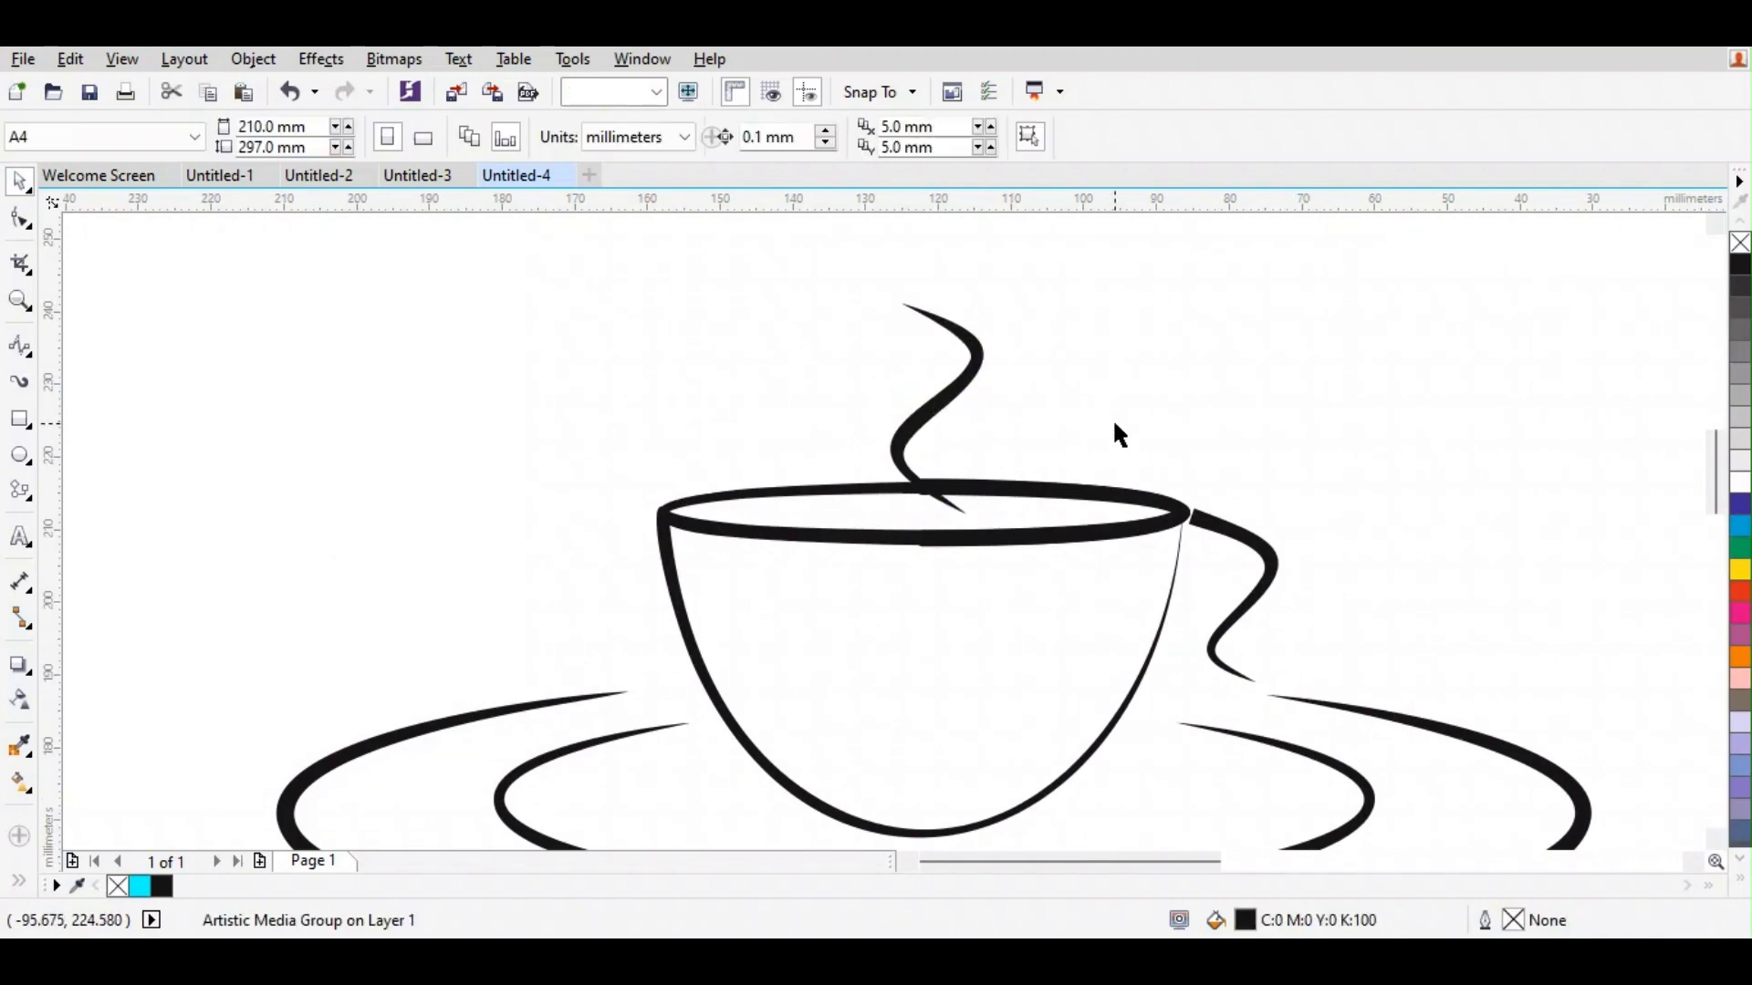
- Apply the Artistic Media stroke tapering at both ends to the cup's rim ellipse with a stroke width of 1.762 mm
left_click(1076, 493)
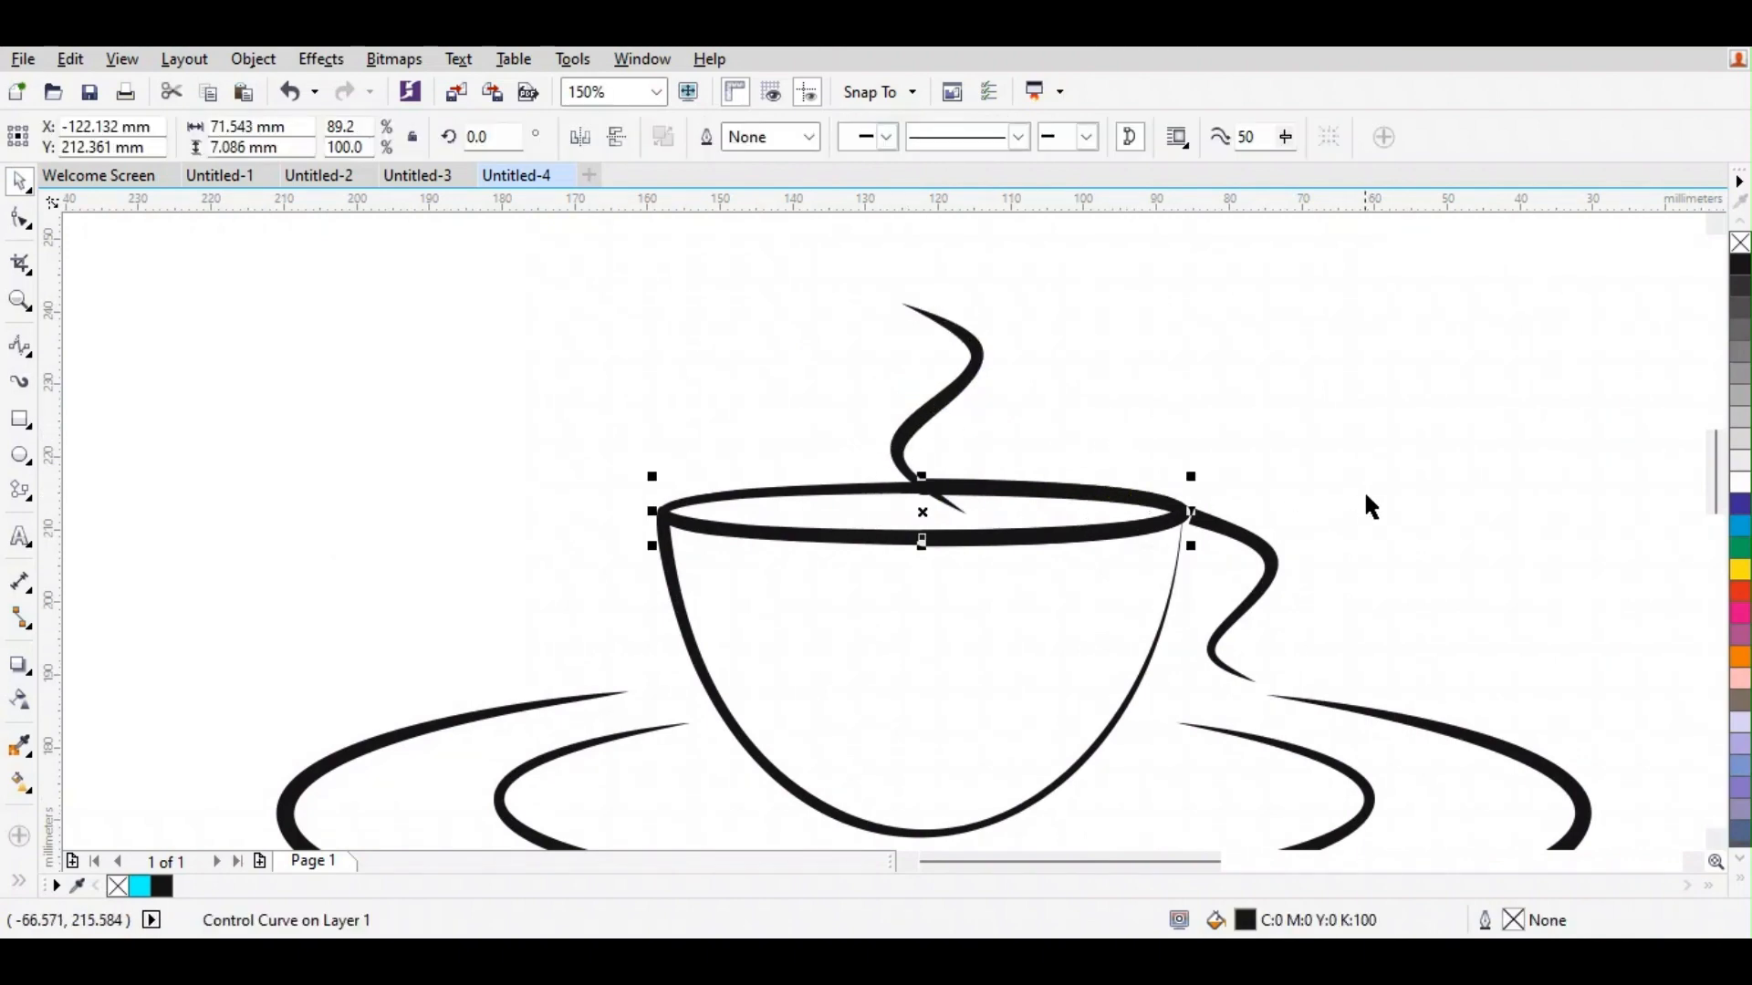
left_click(19, 382)
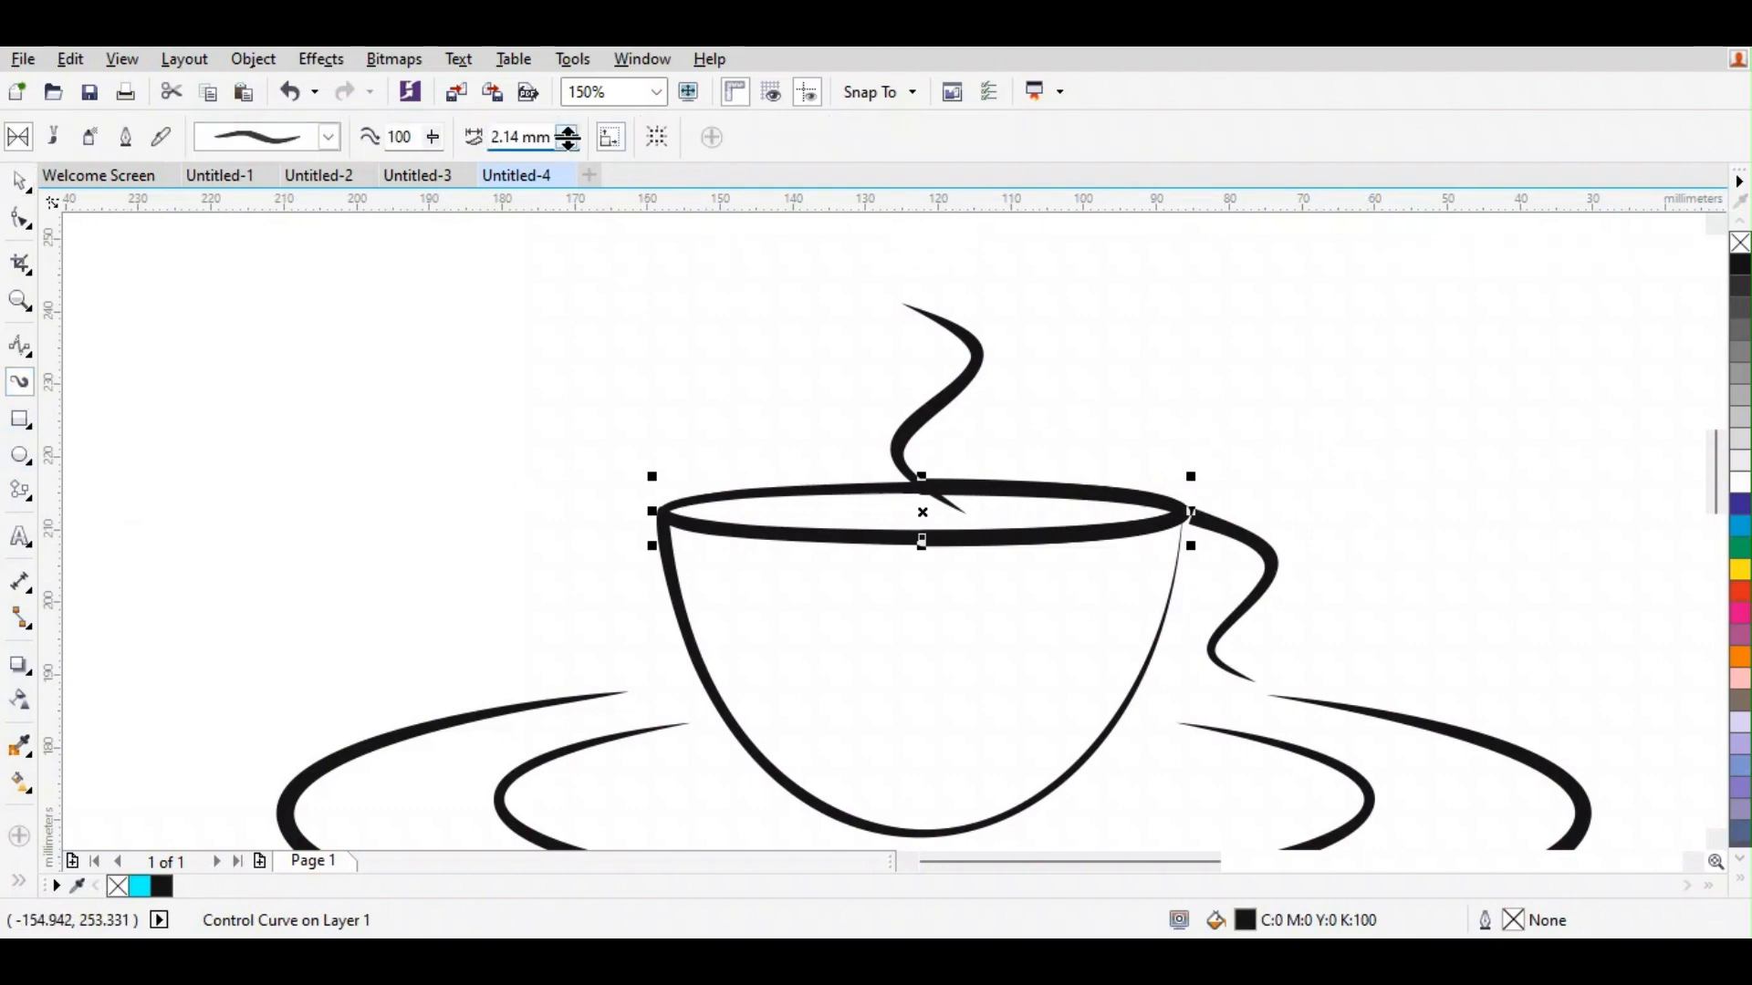
left_click(568, 146)
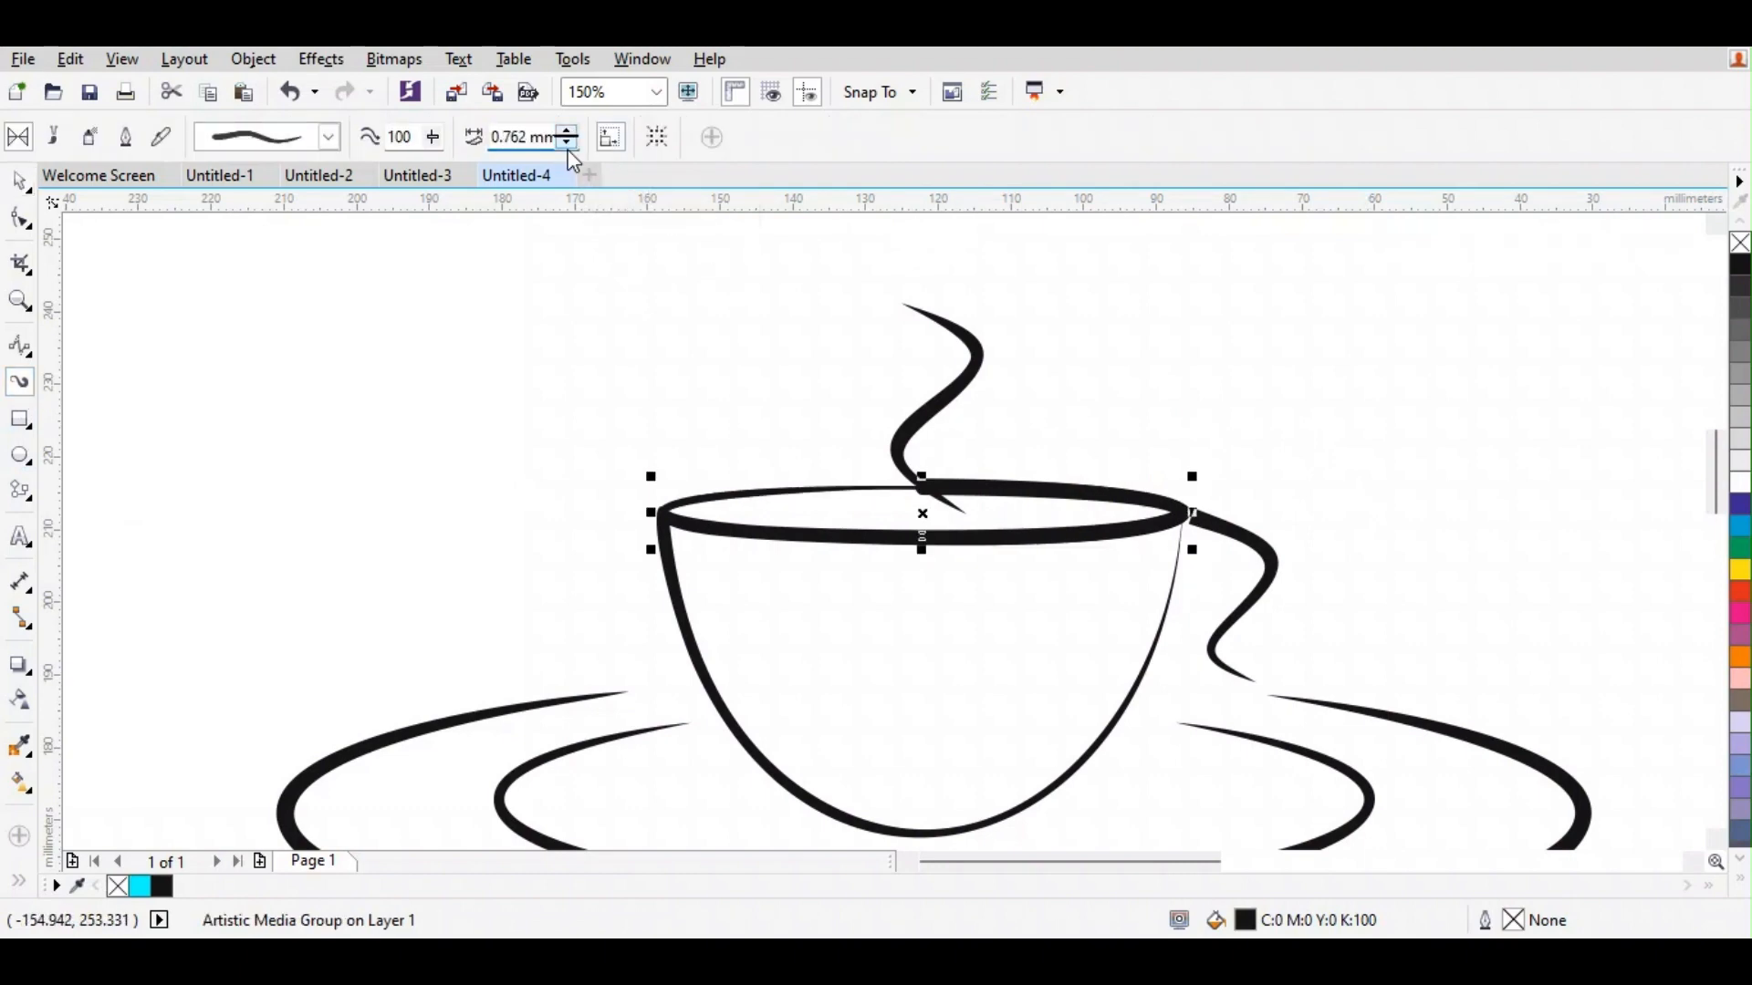
left_click(566, 132)
left_click(565, 132)
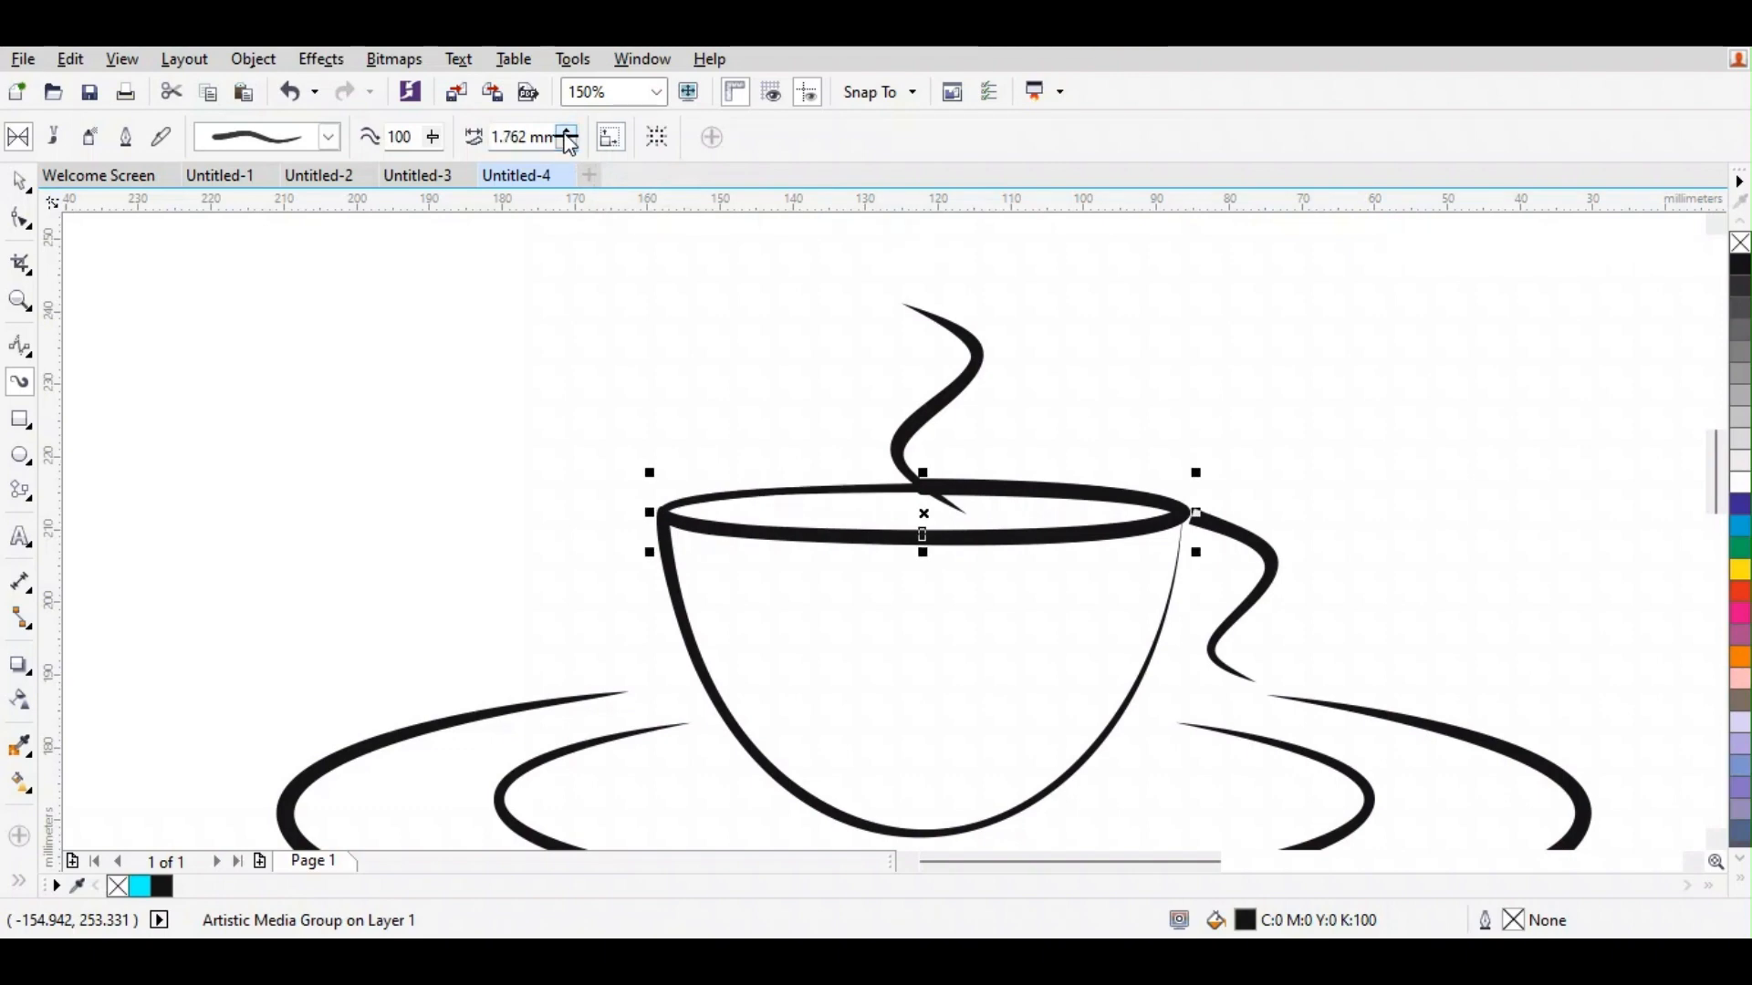
- Change the rim's Artistic Media preset to the thick, even stroke with rounded ends
left_click(328, 138)
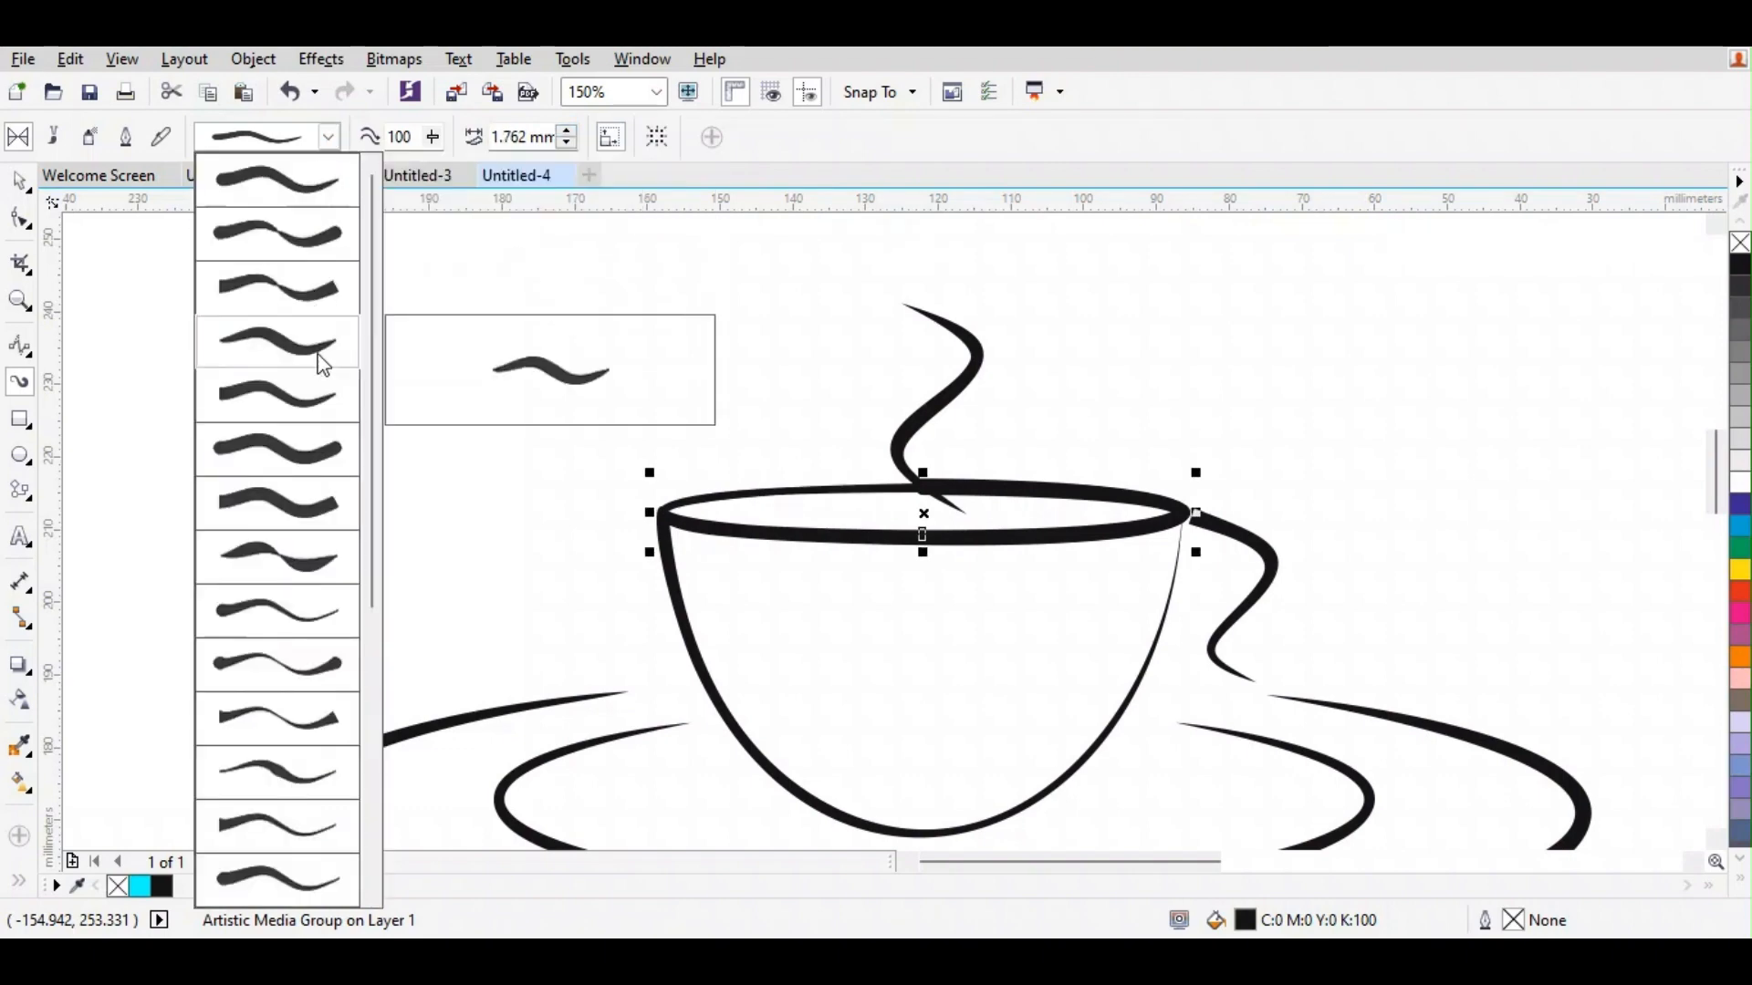
left_click(314, 457)
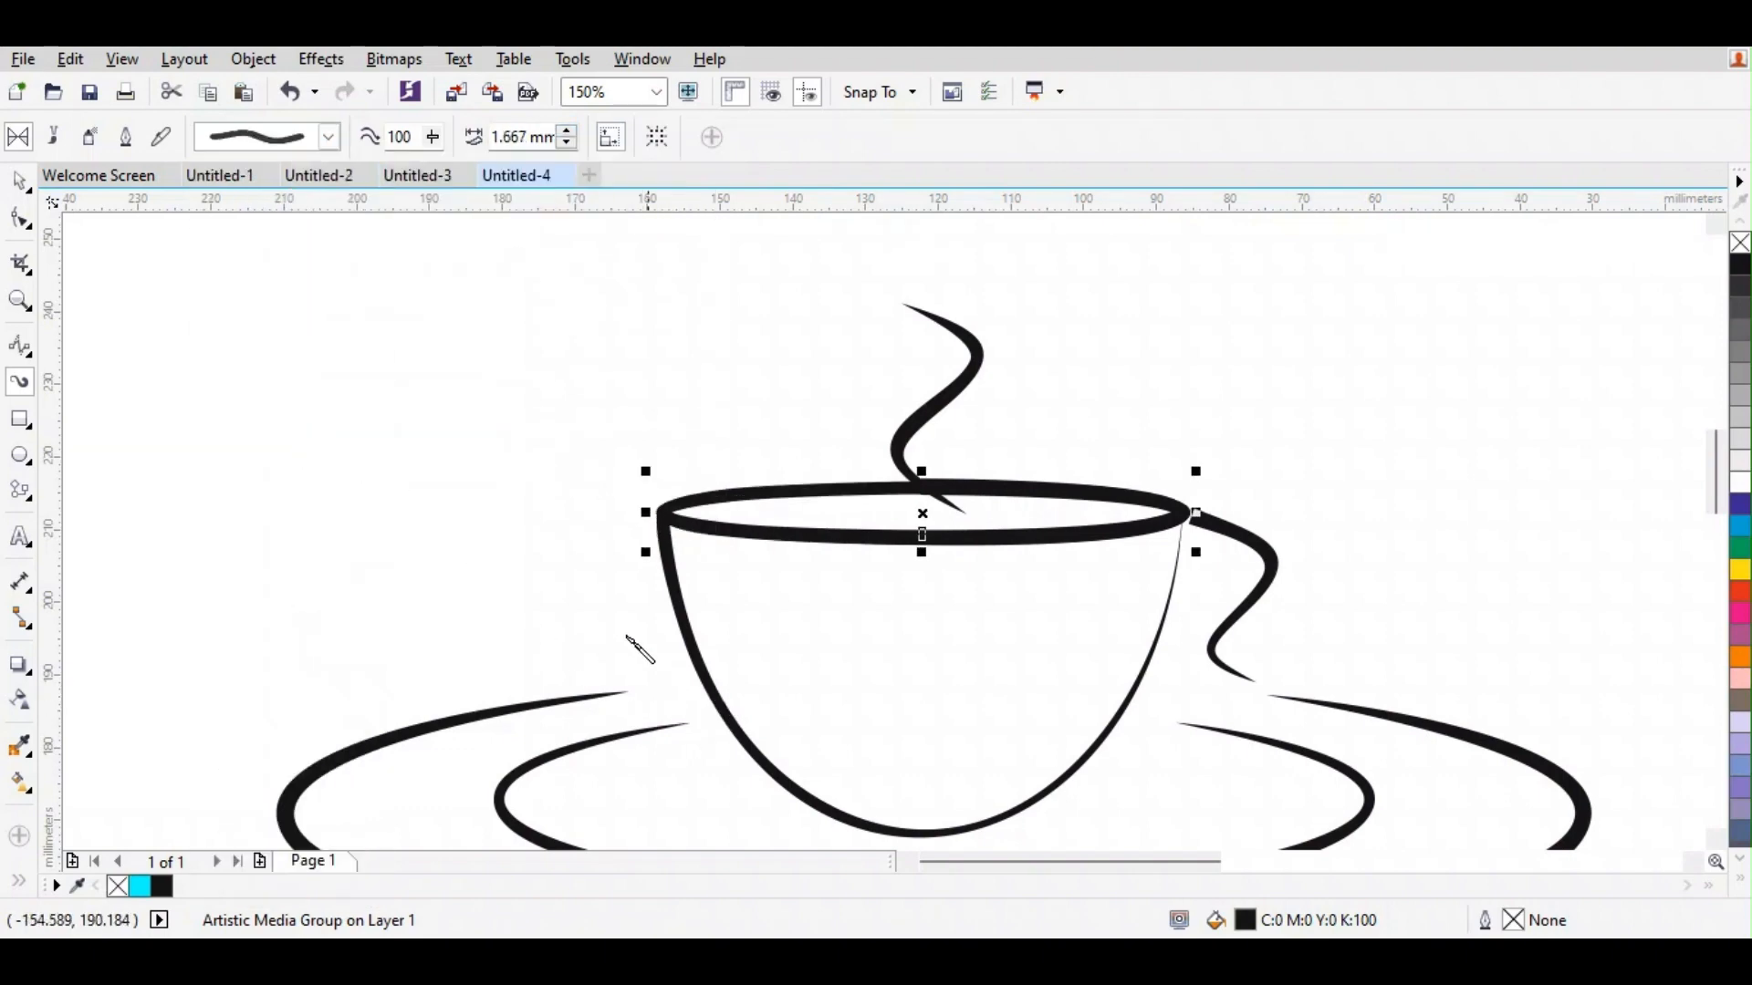
left_click(19, 176)
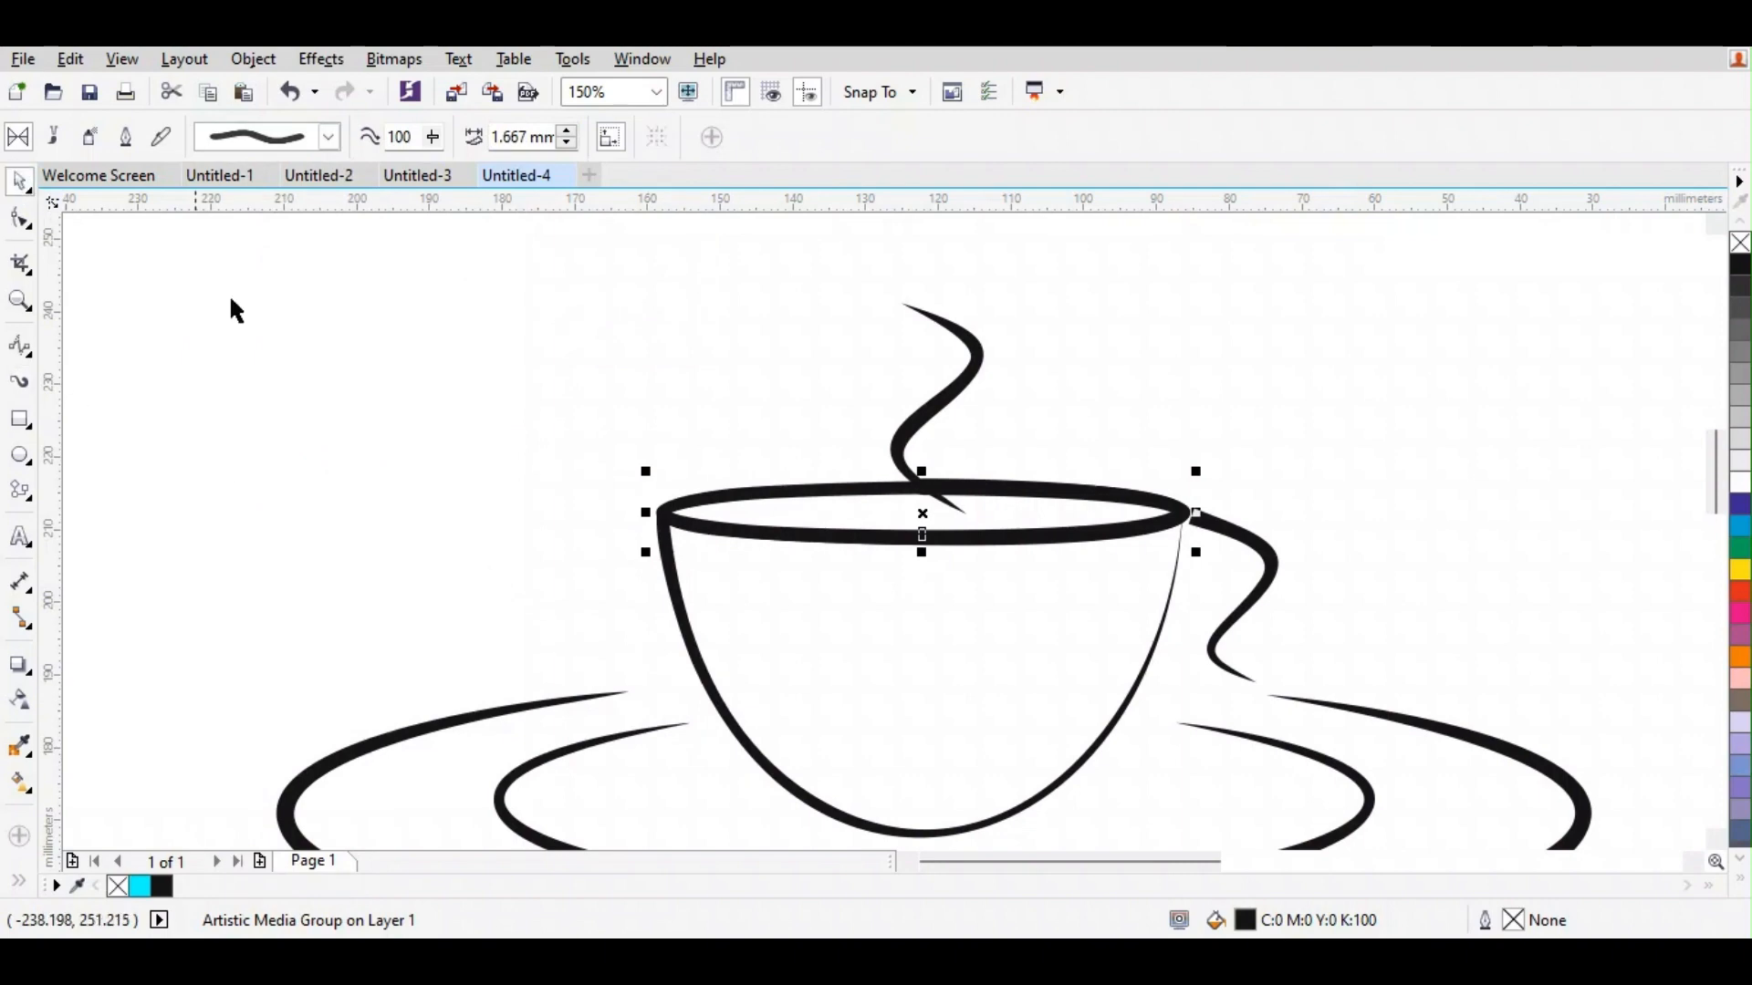
- Apply the Artistic Media preset with a rounded thick end tapering to a thin end to the cup body, with a 3.154 mm stroke width
left_click(1140, 686)
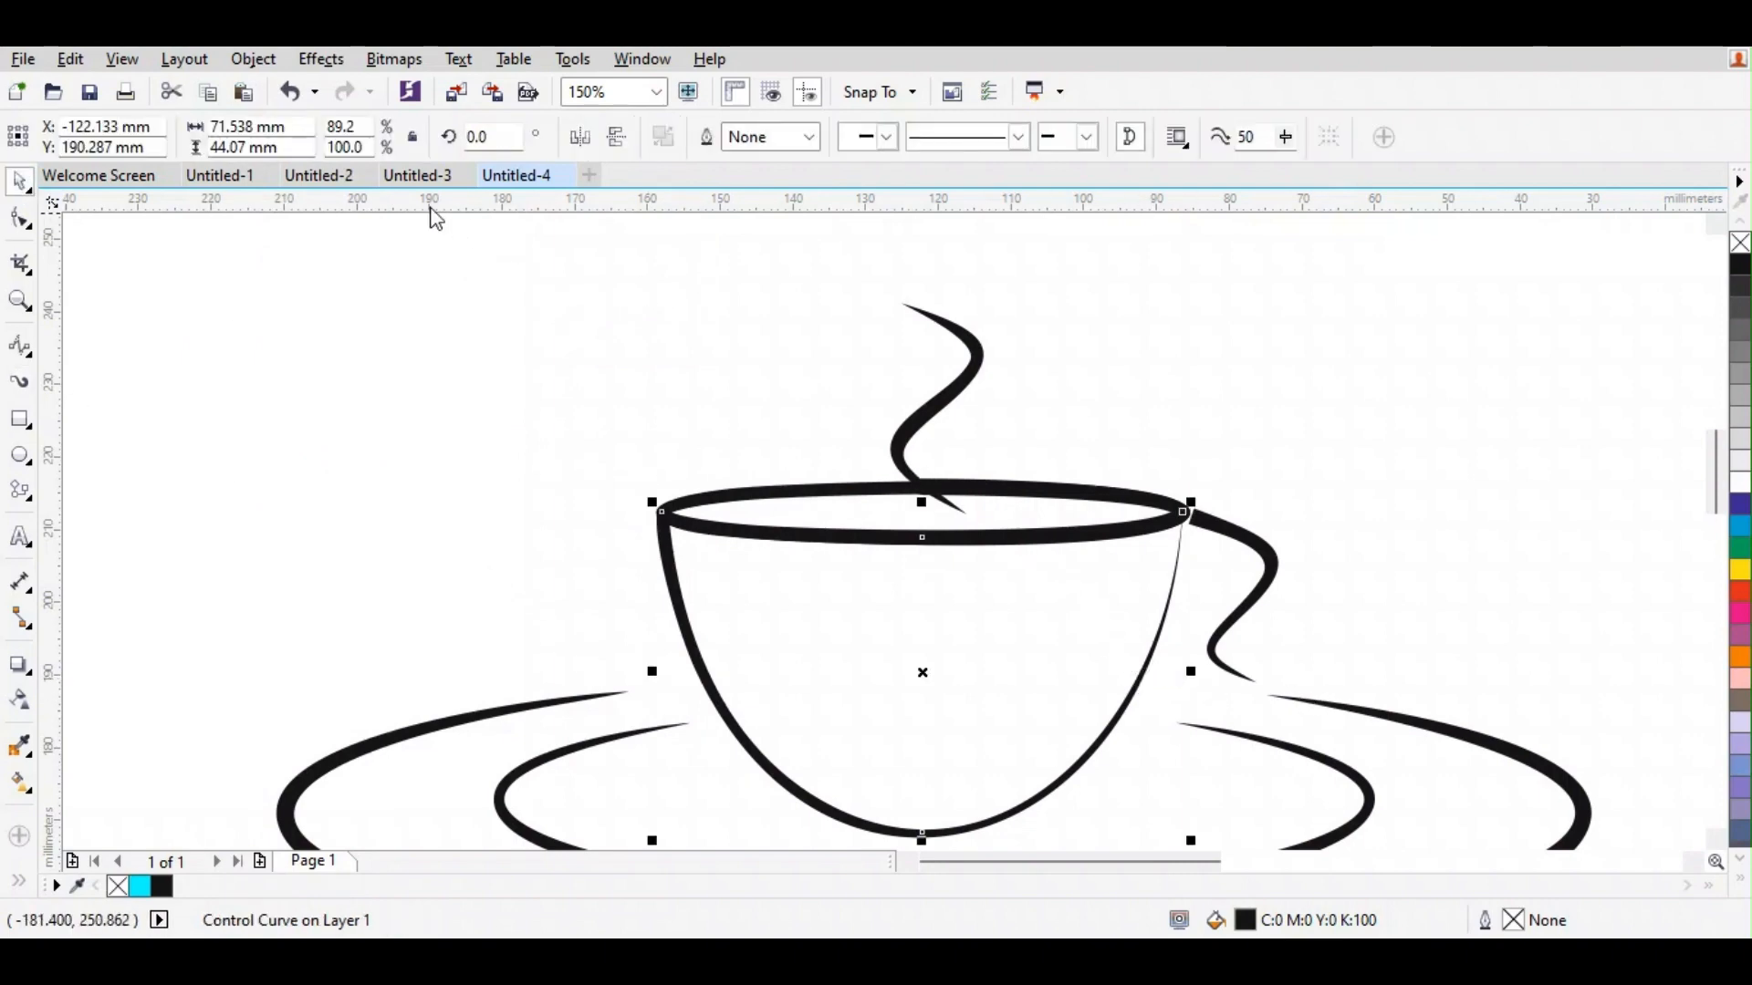
left_click(28, 382)
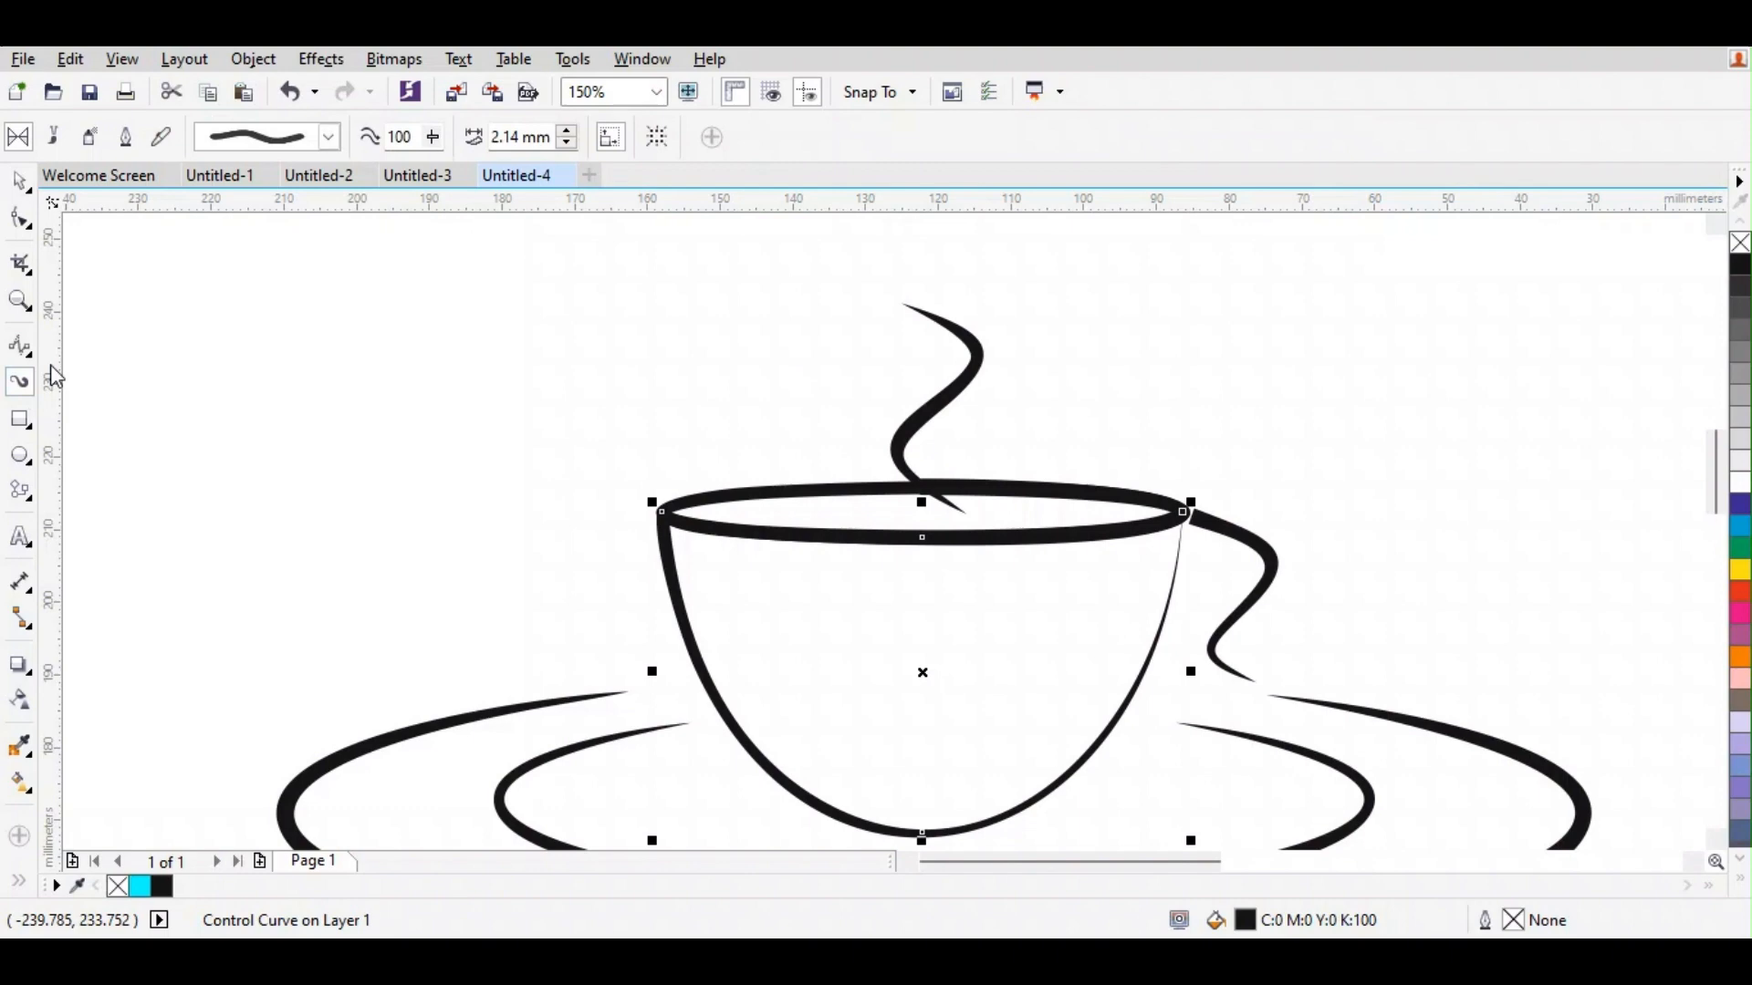
left_click(328, 138)
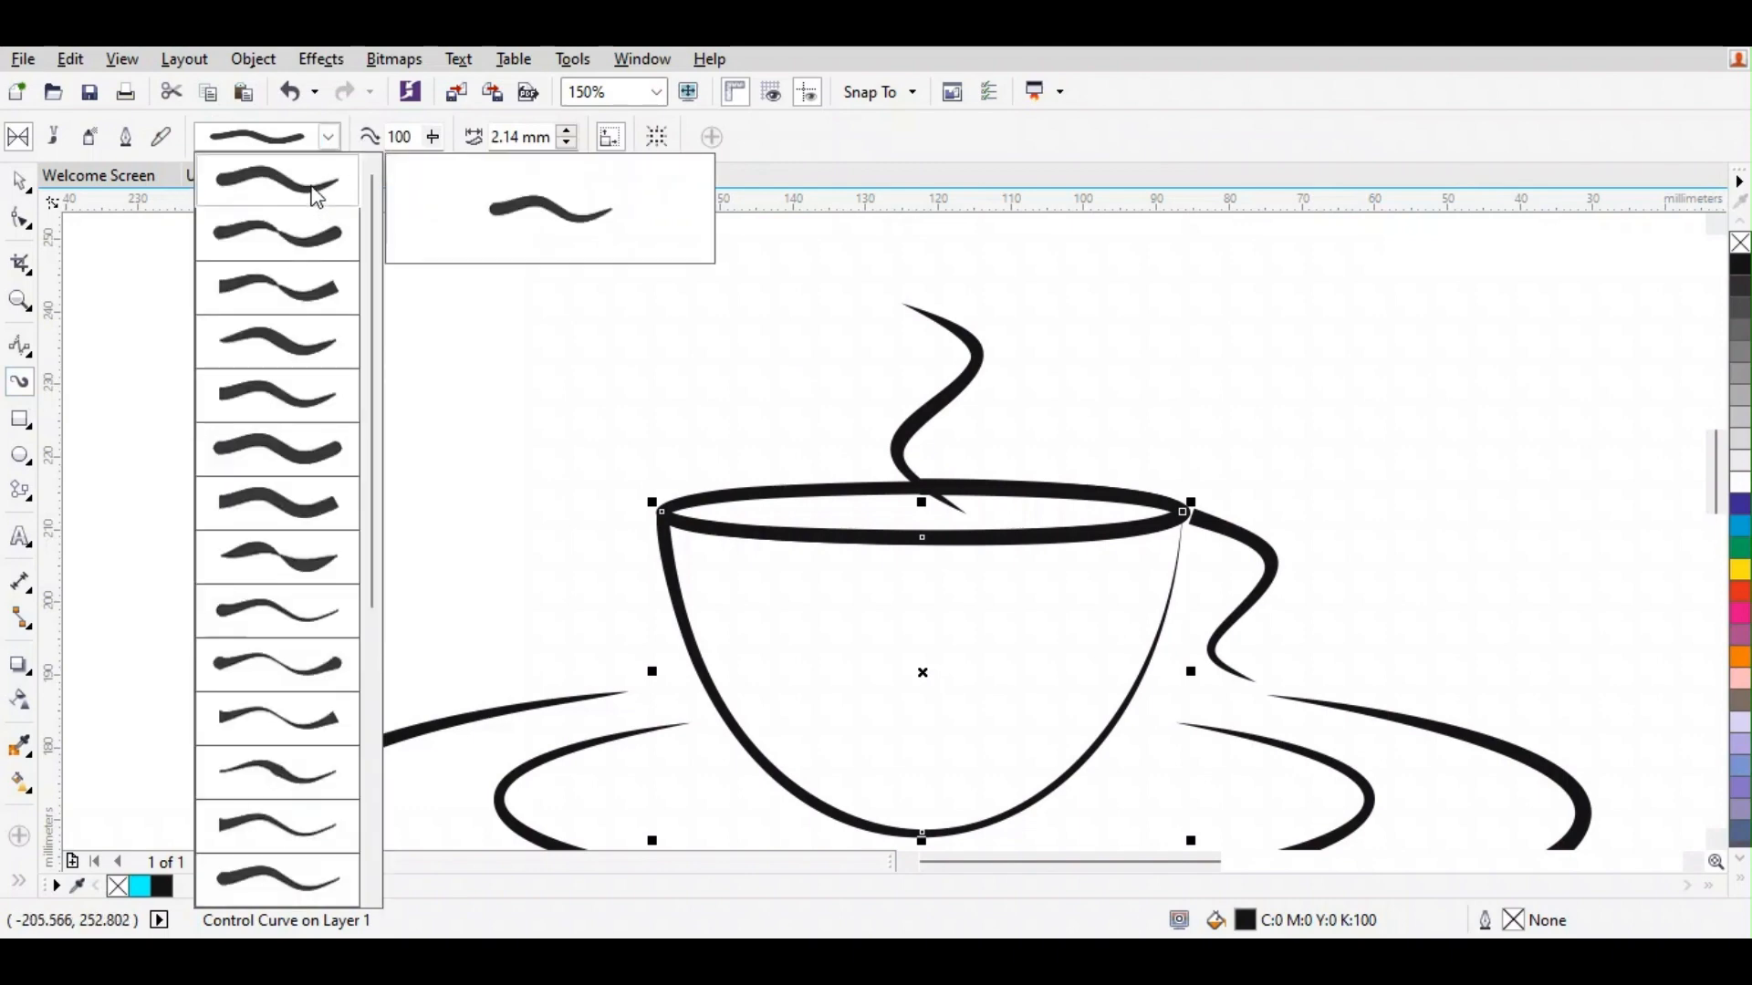
left_click(315, 194)
left_click(568, 130)
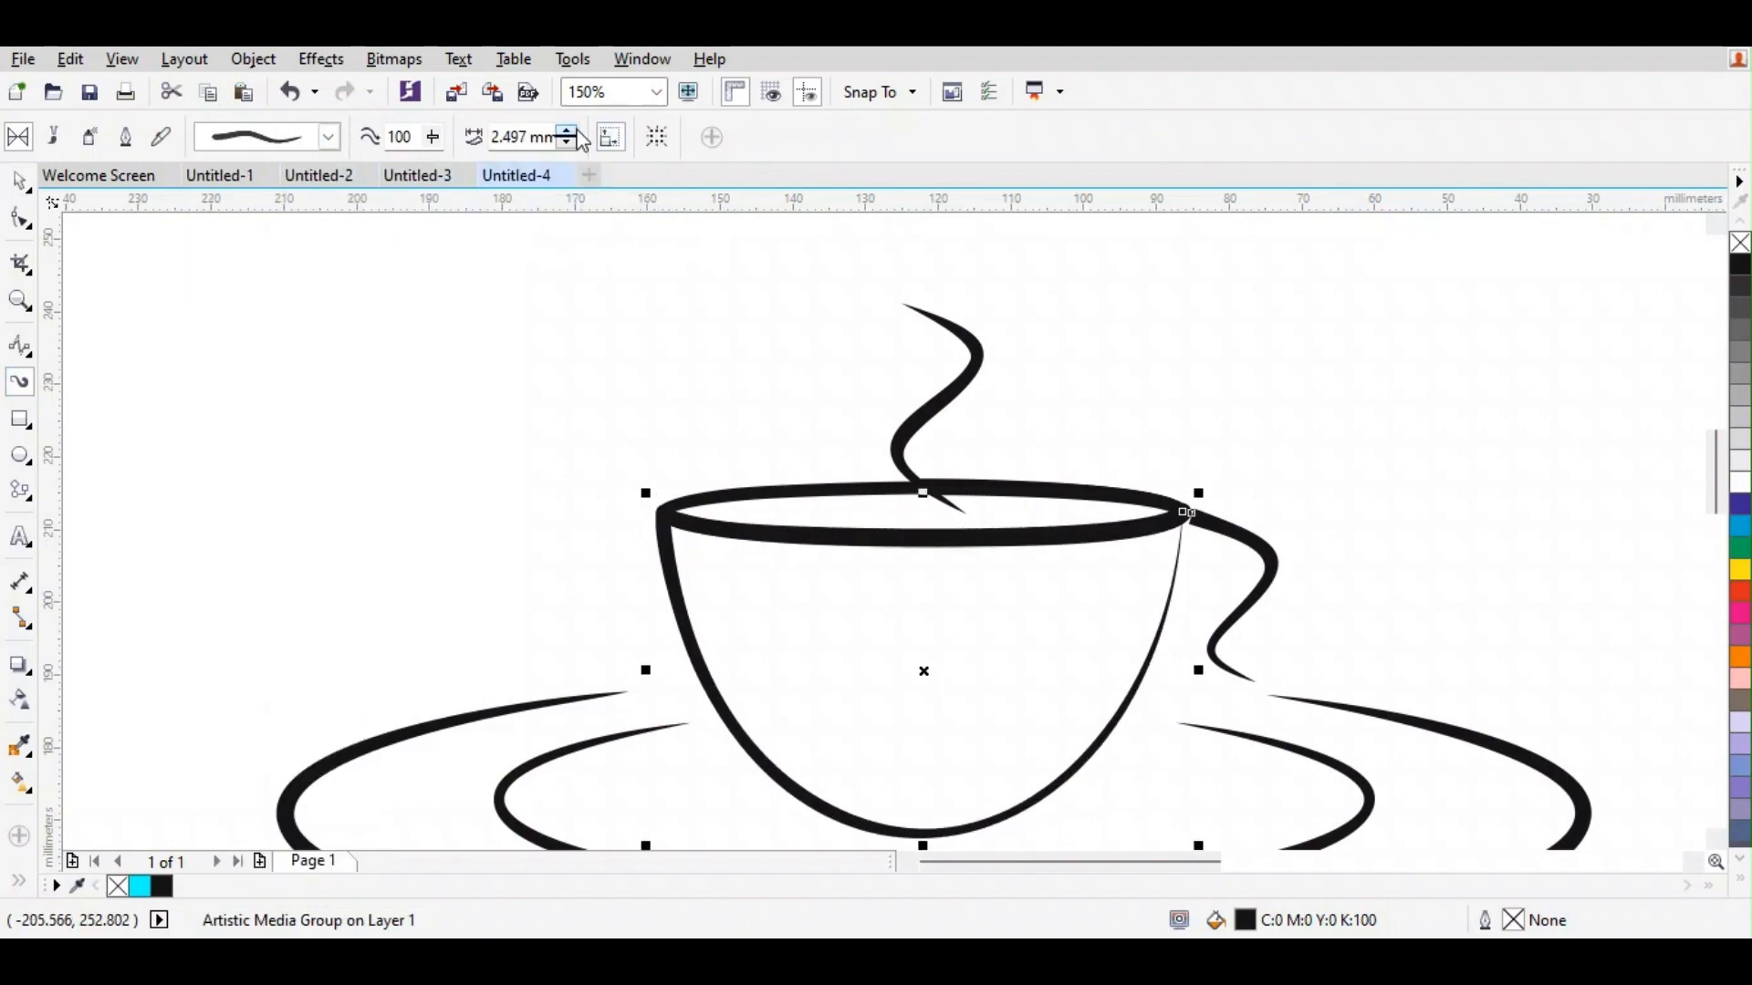
left_click(567, 130)
left_click(567, 130)
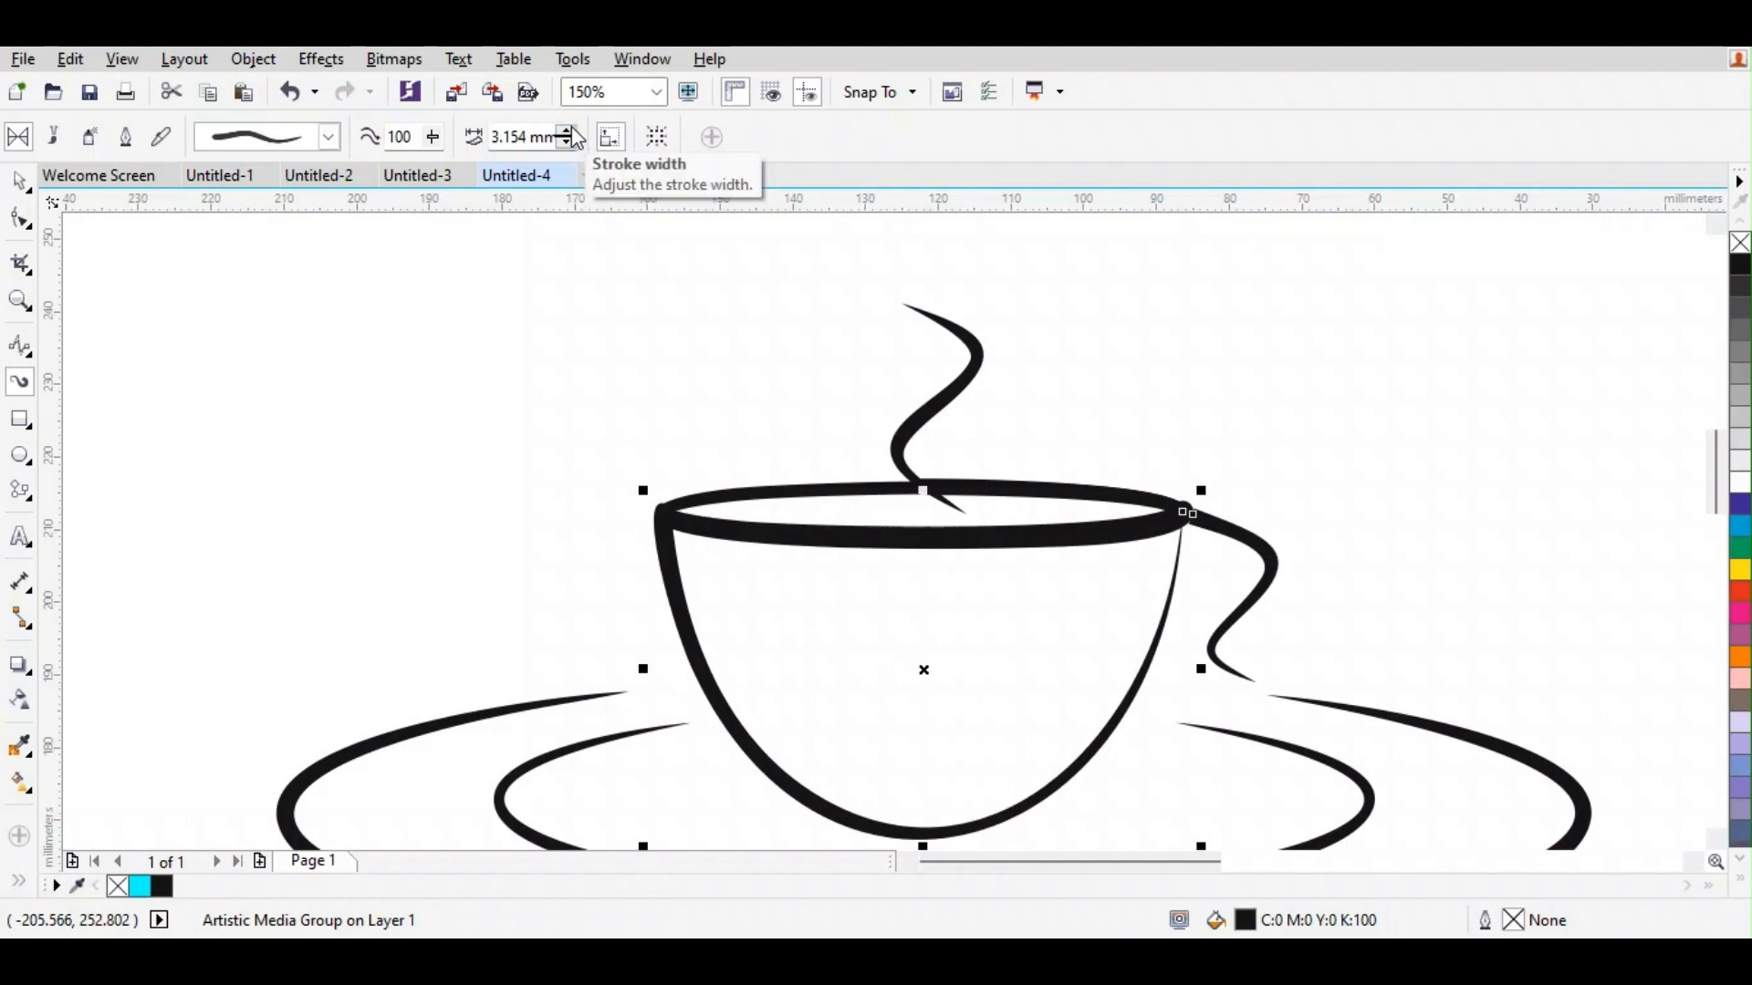
left_click(22, 184)
left_click(1300, 421)
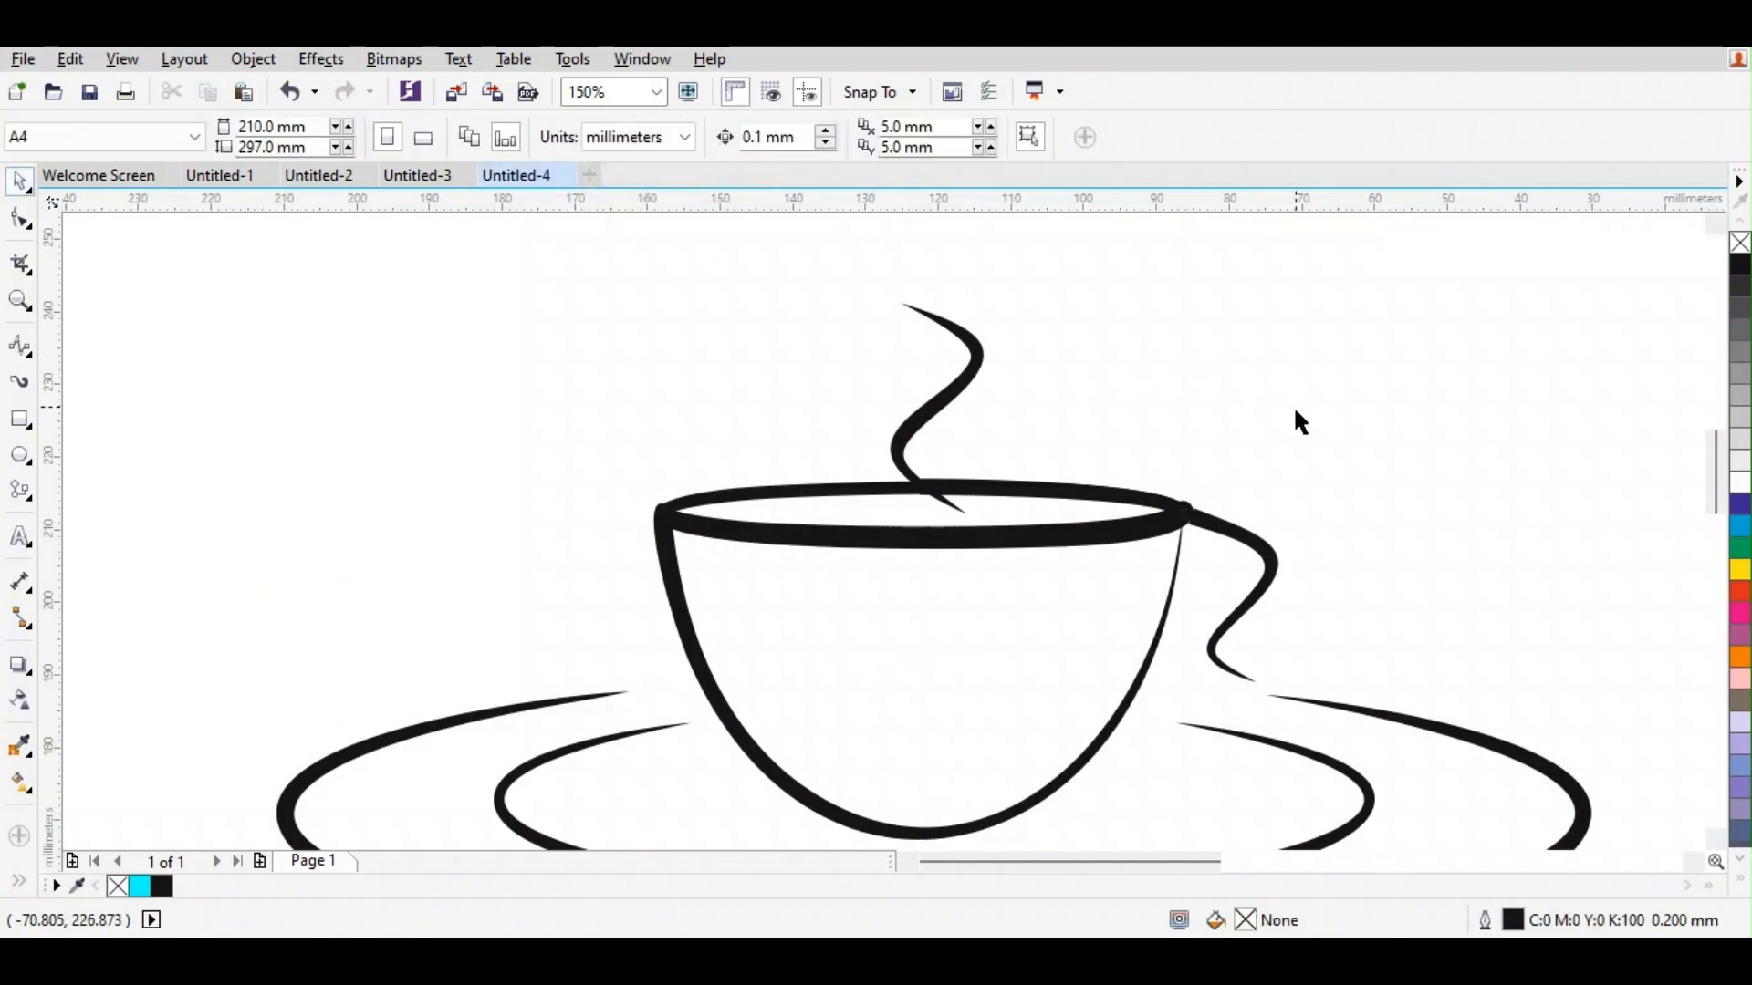
- Move the handle slightly down so its flat end sits just below the outer end of the cup rim
scroll(1233, 556, "up", 2)
left_click(1234, 538)
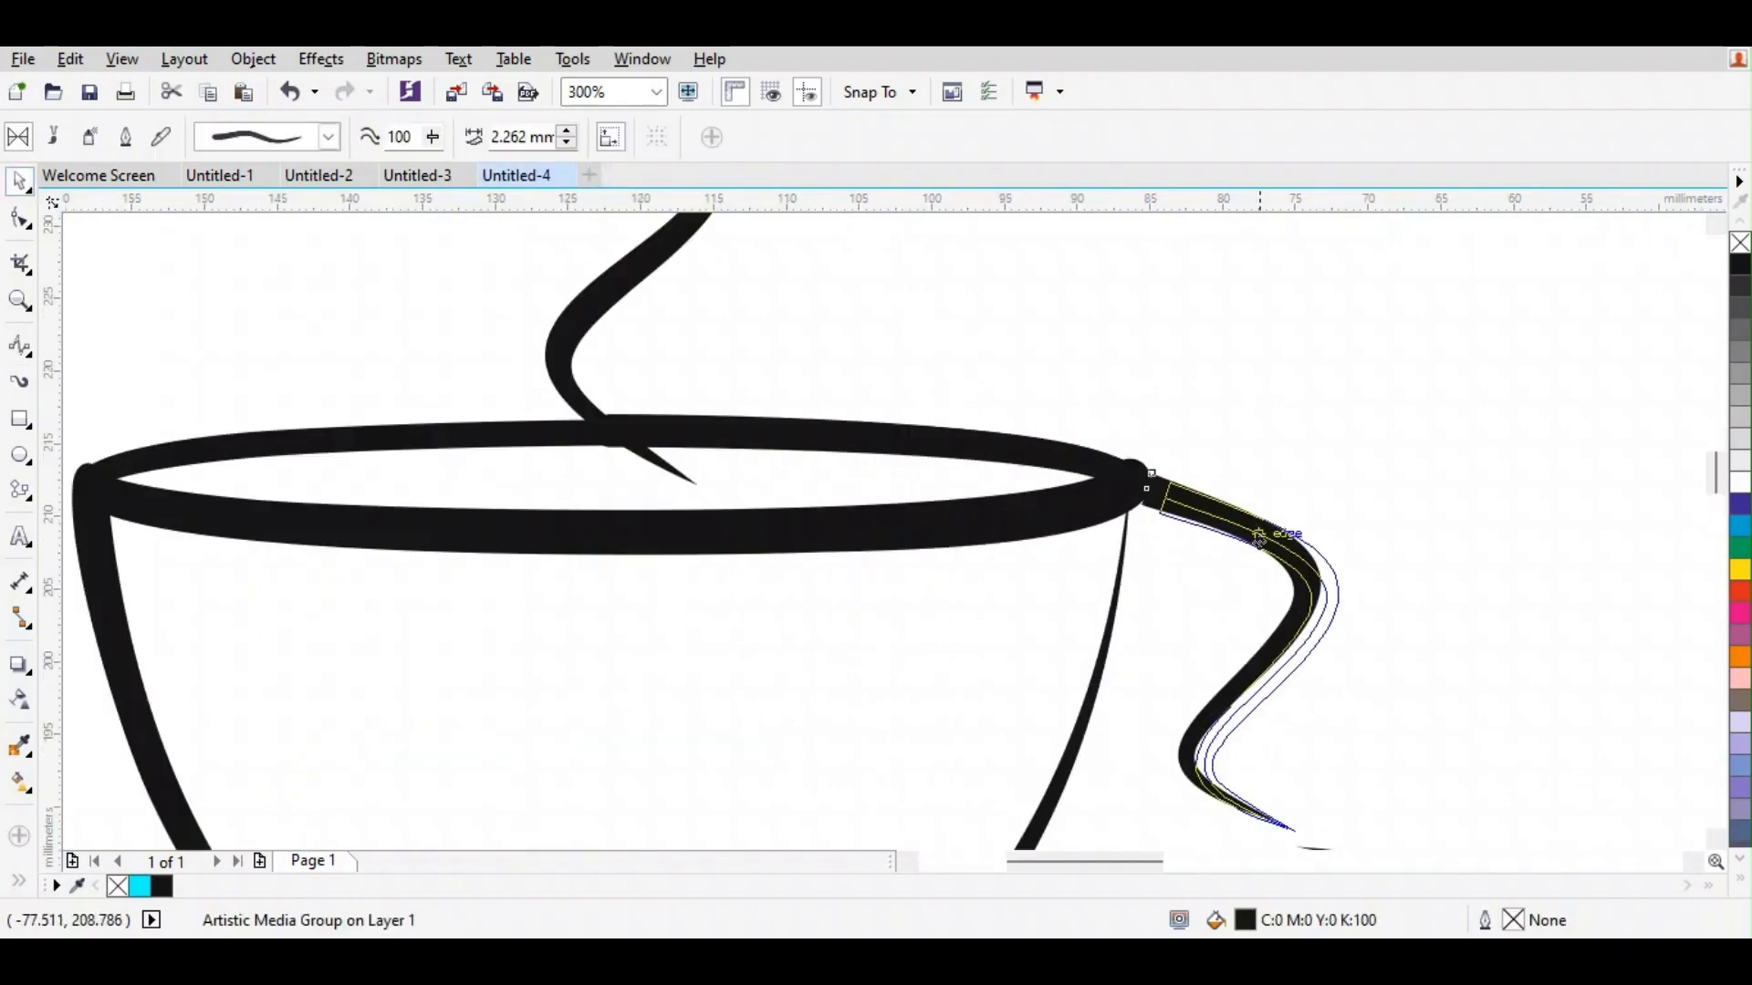
left_click(1305, 568)
scroll(1300, 561, "down", 4)
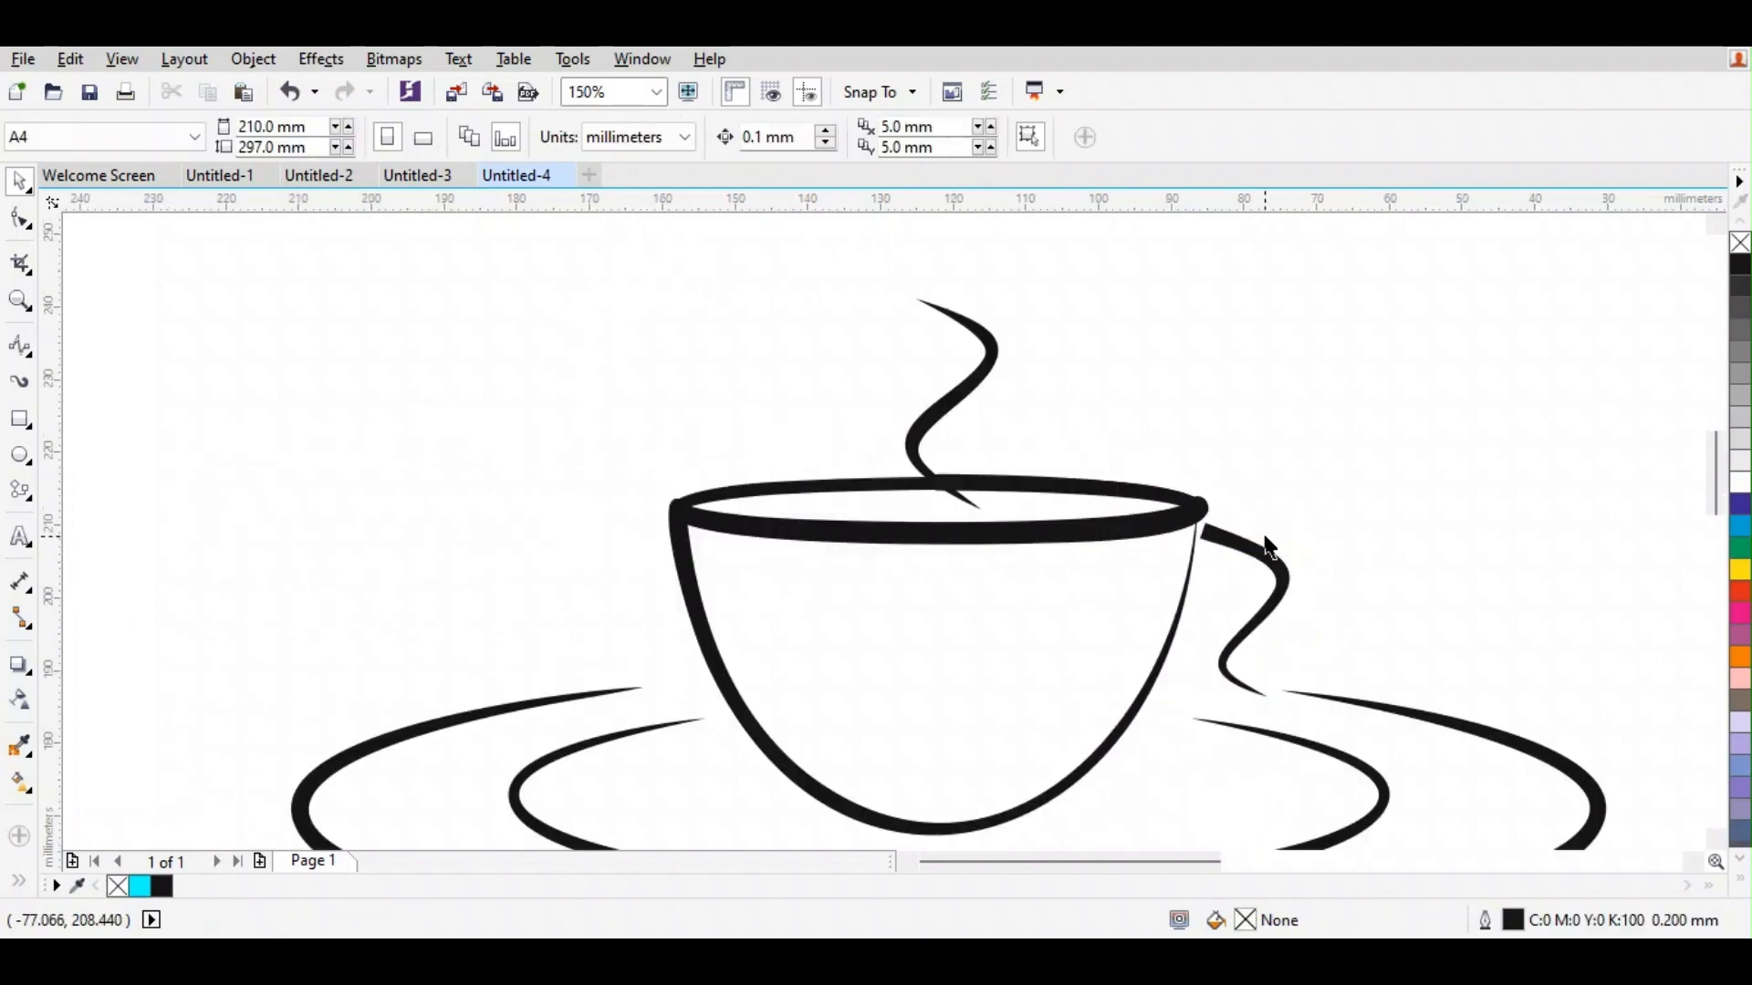
- Group all objects of the cup, saucer and steam and move the group about 53 mm left and 18 mm up
mouse_move(660, 364)
left_mouse_down()
mouse_move(935, 454)
mouse_move(1492, 810)
left_mouse_up()
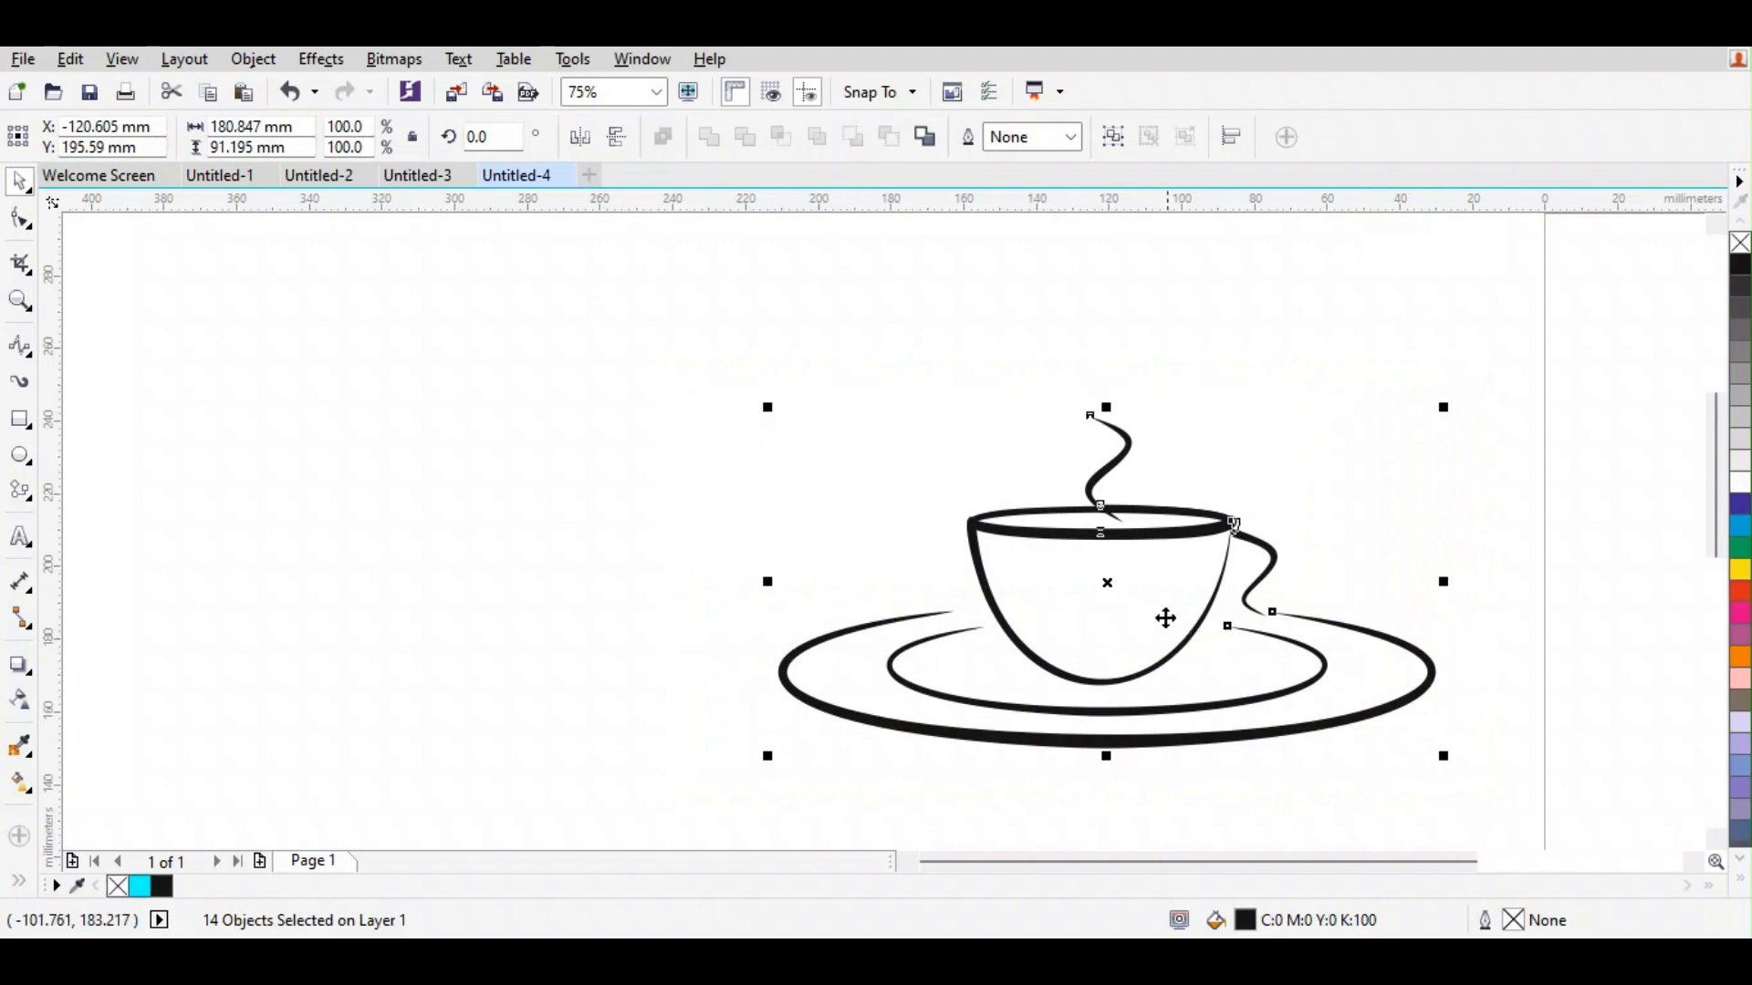
right_click(1141, 603)
left_click(1218, 166)
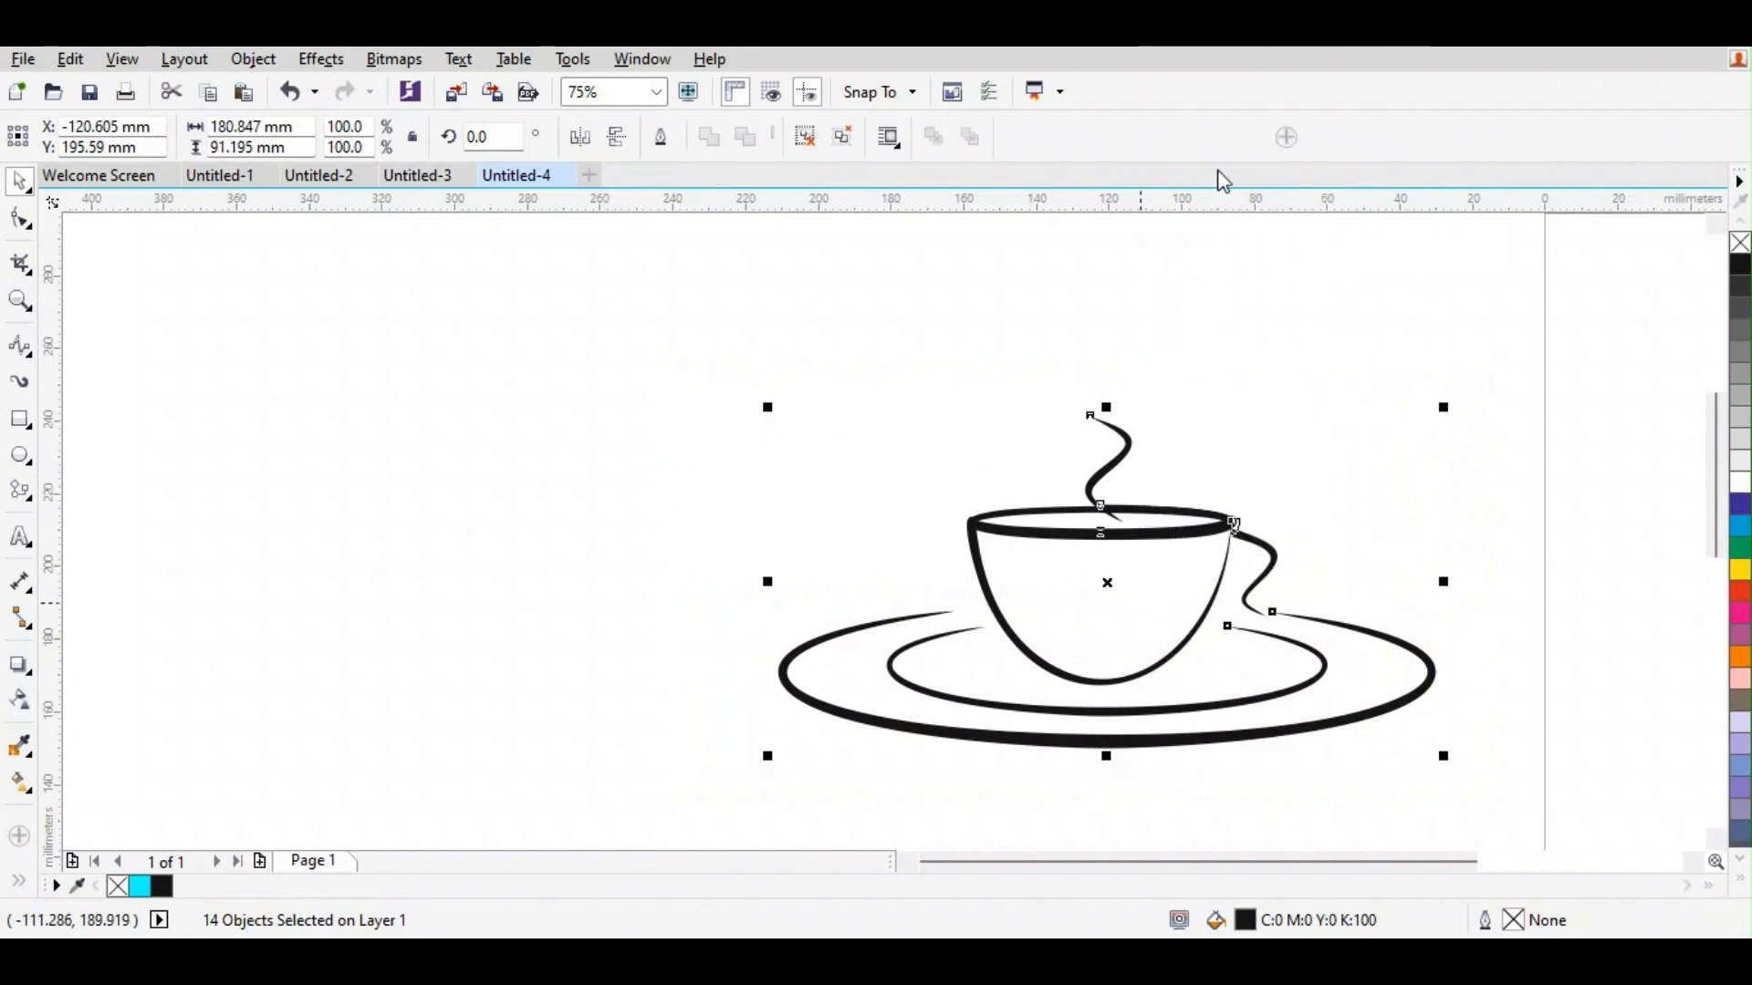
left_click_drag(1104, 594, 911, 527)
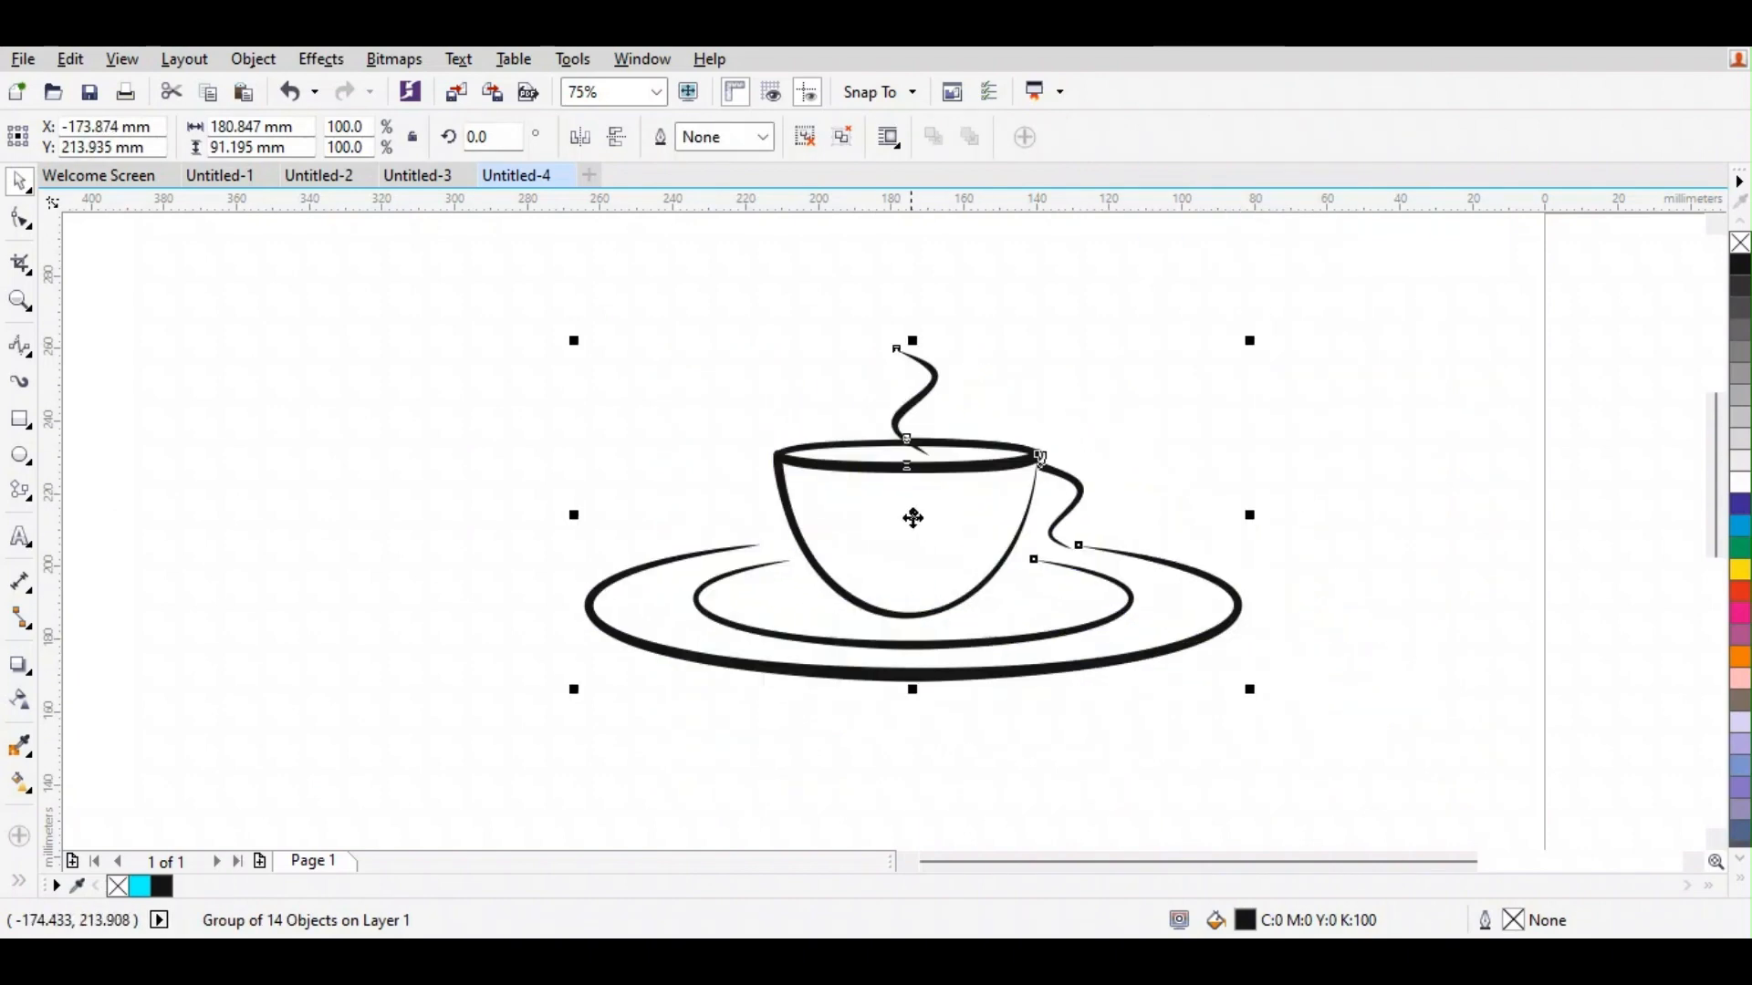
left_click(1403, 556)
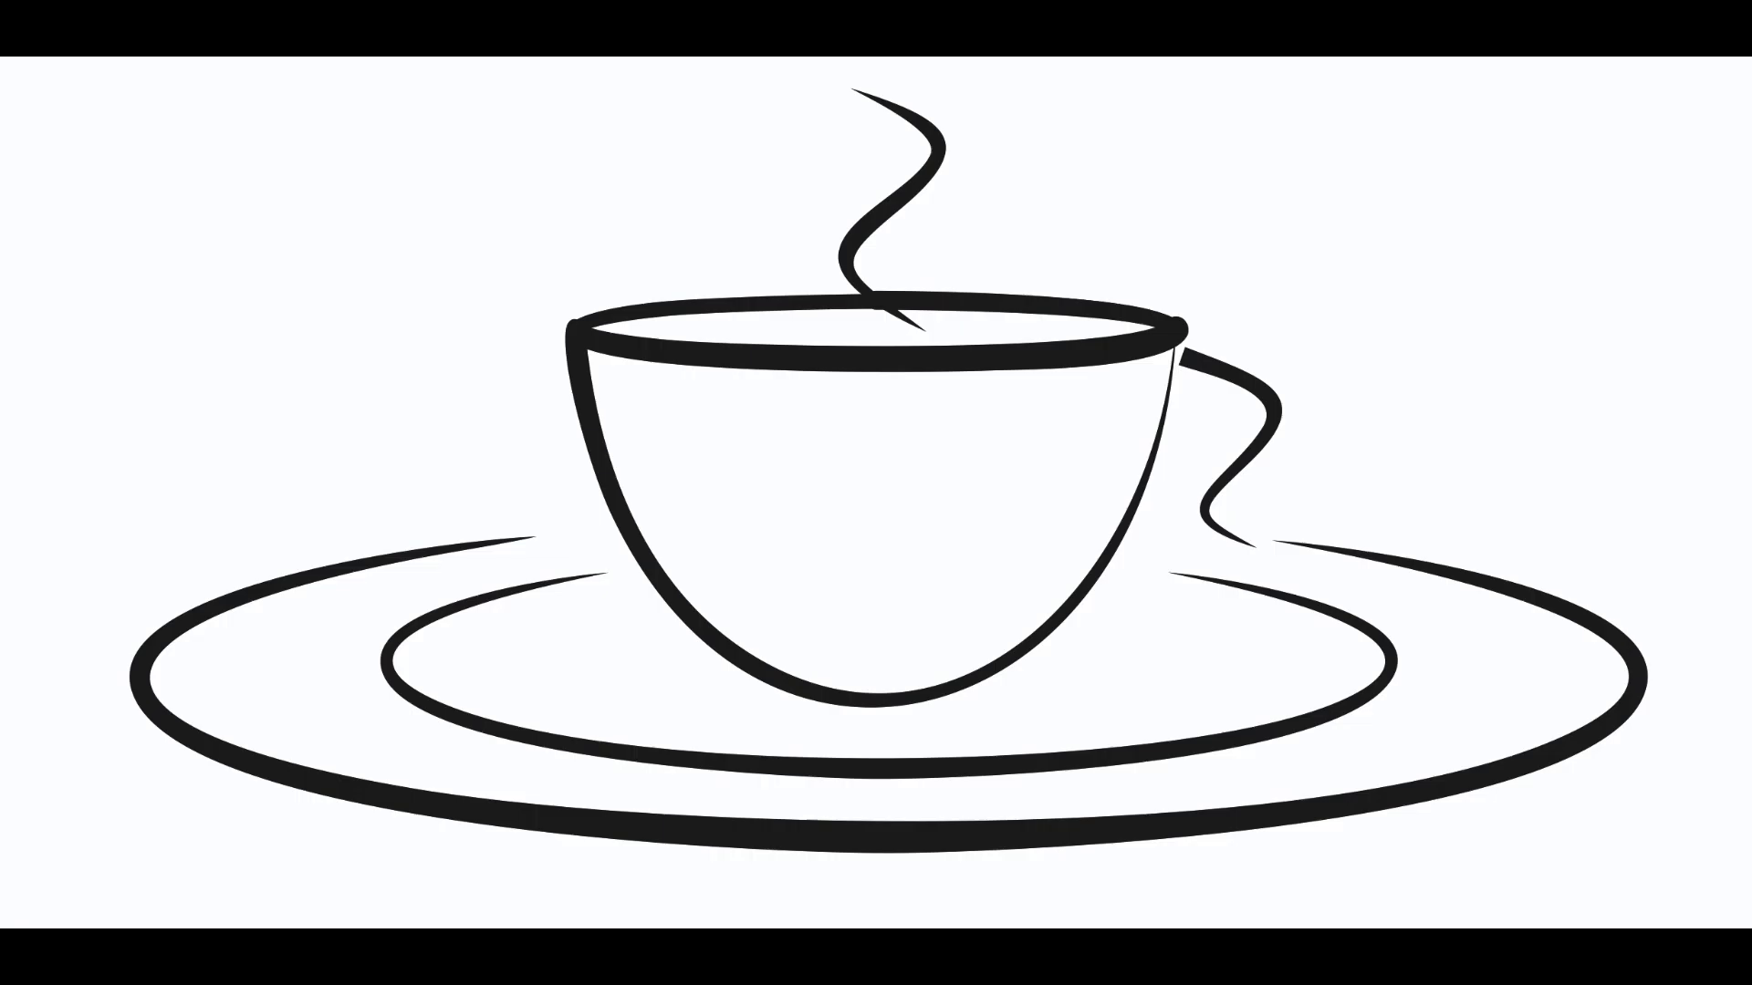